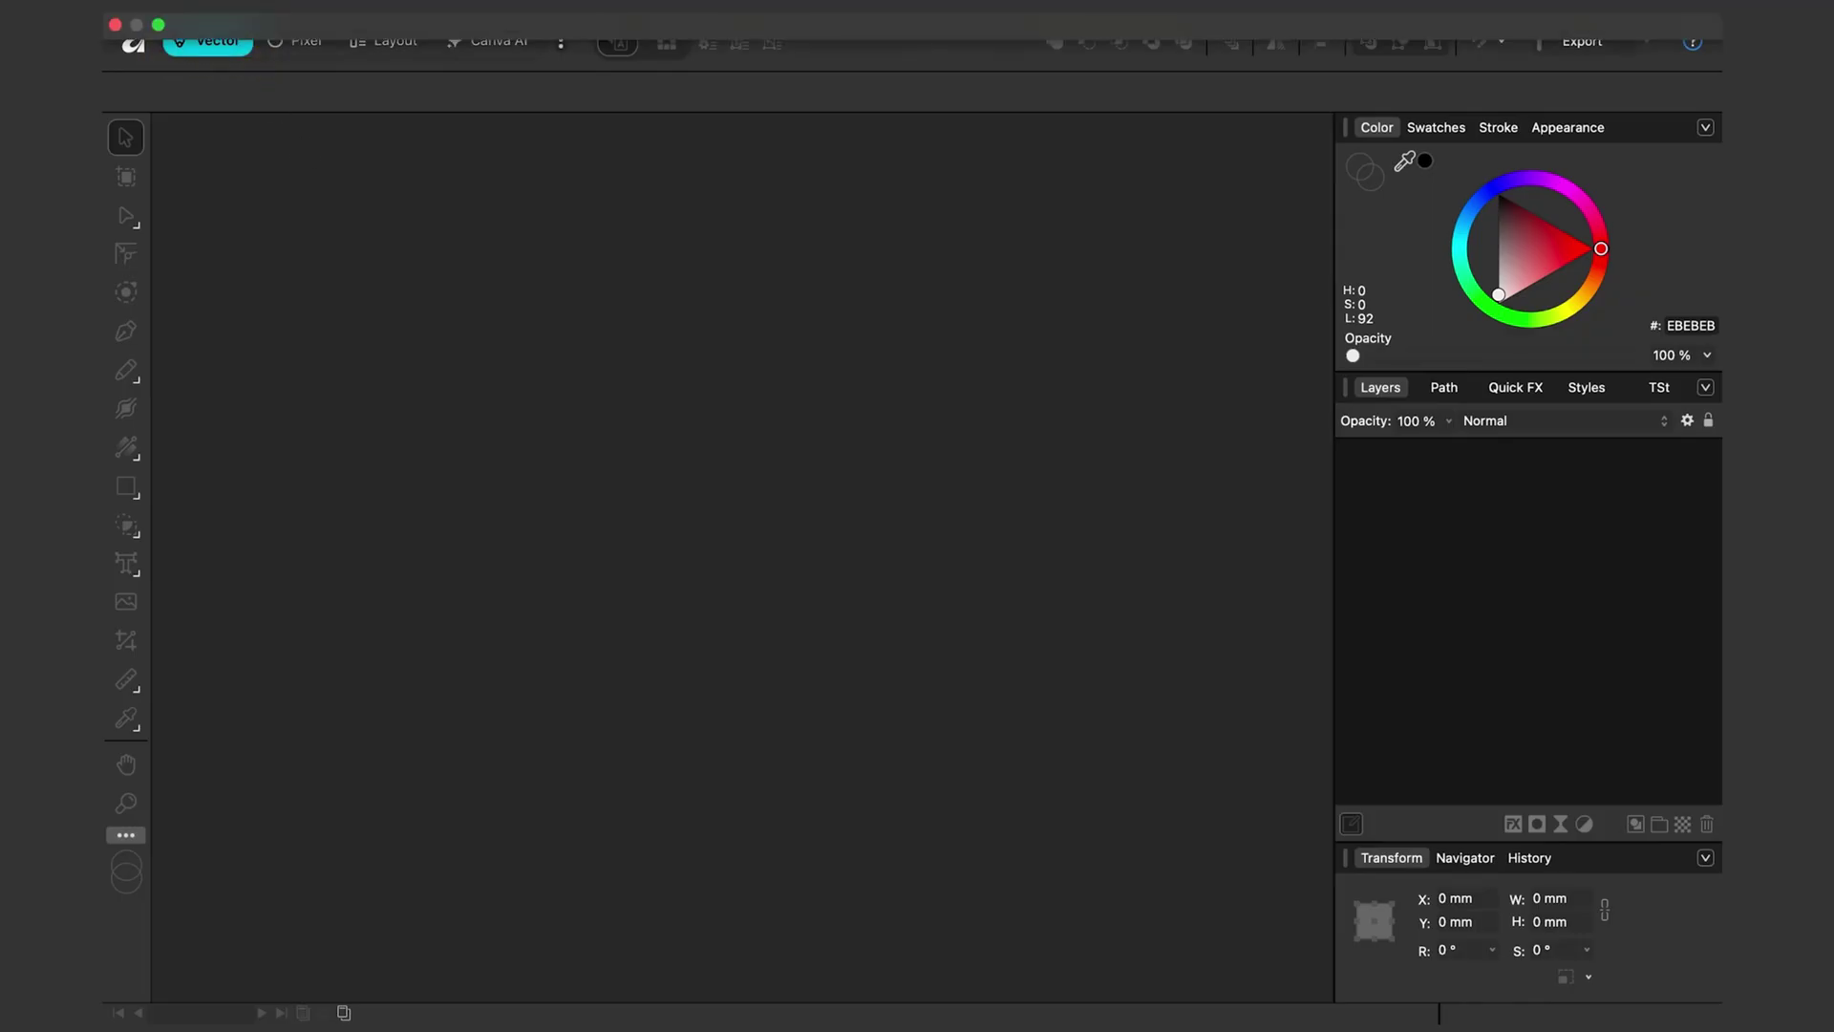
Start a new A4 document in landscape orientation with Inches as the document units
left_click(255, 12)
left_click(249, 28)
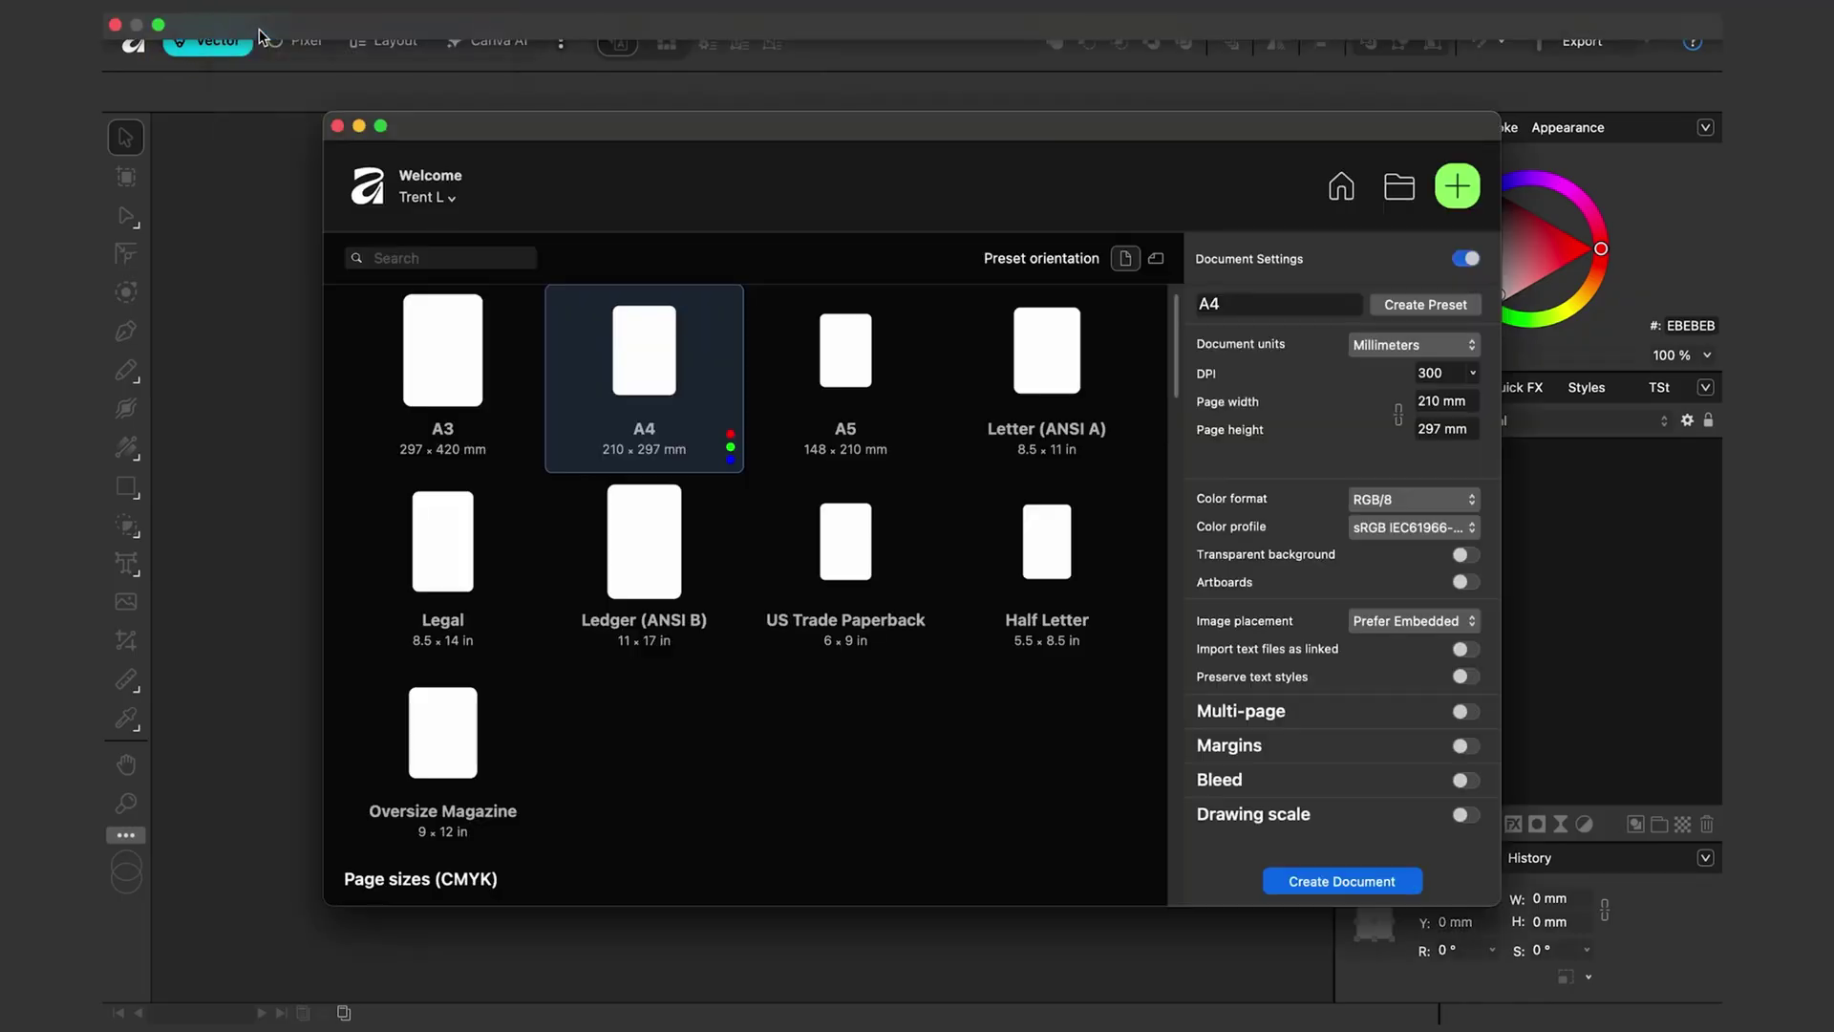
left_click(1156, 260)
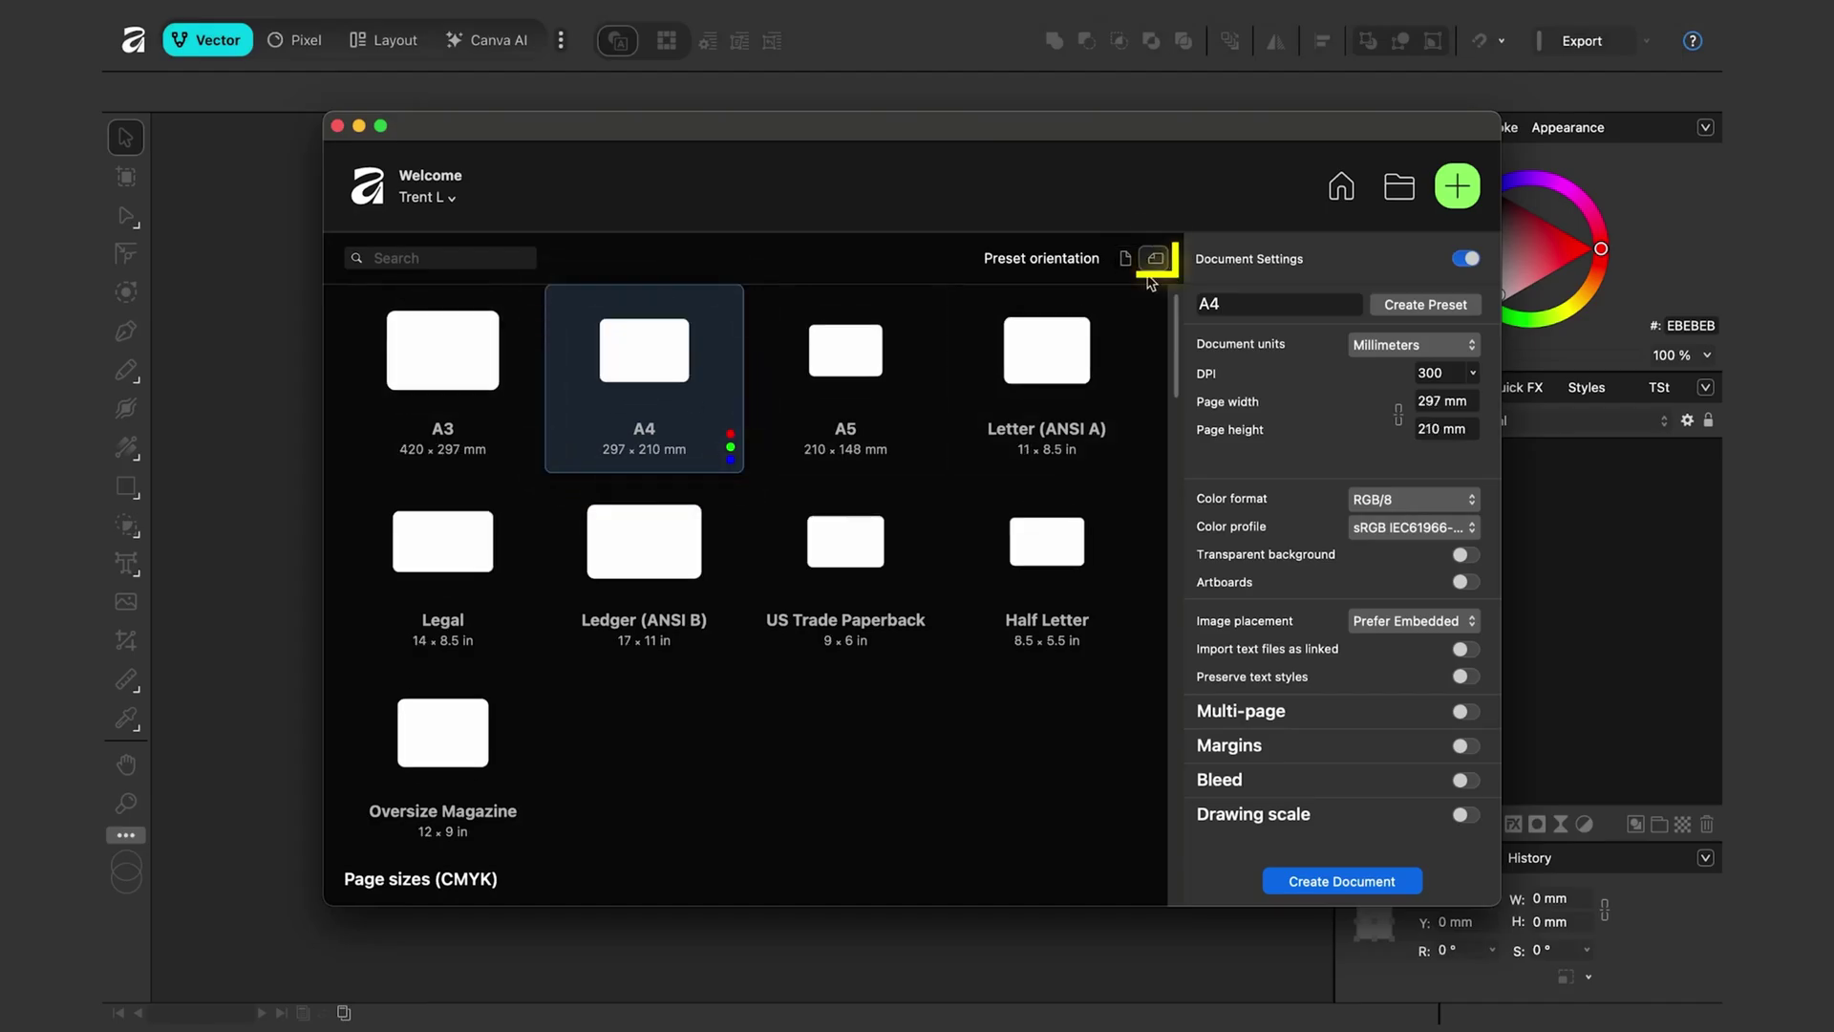
left_click(1395, 347)
left_click(1379, 268)
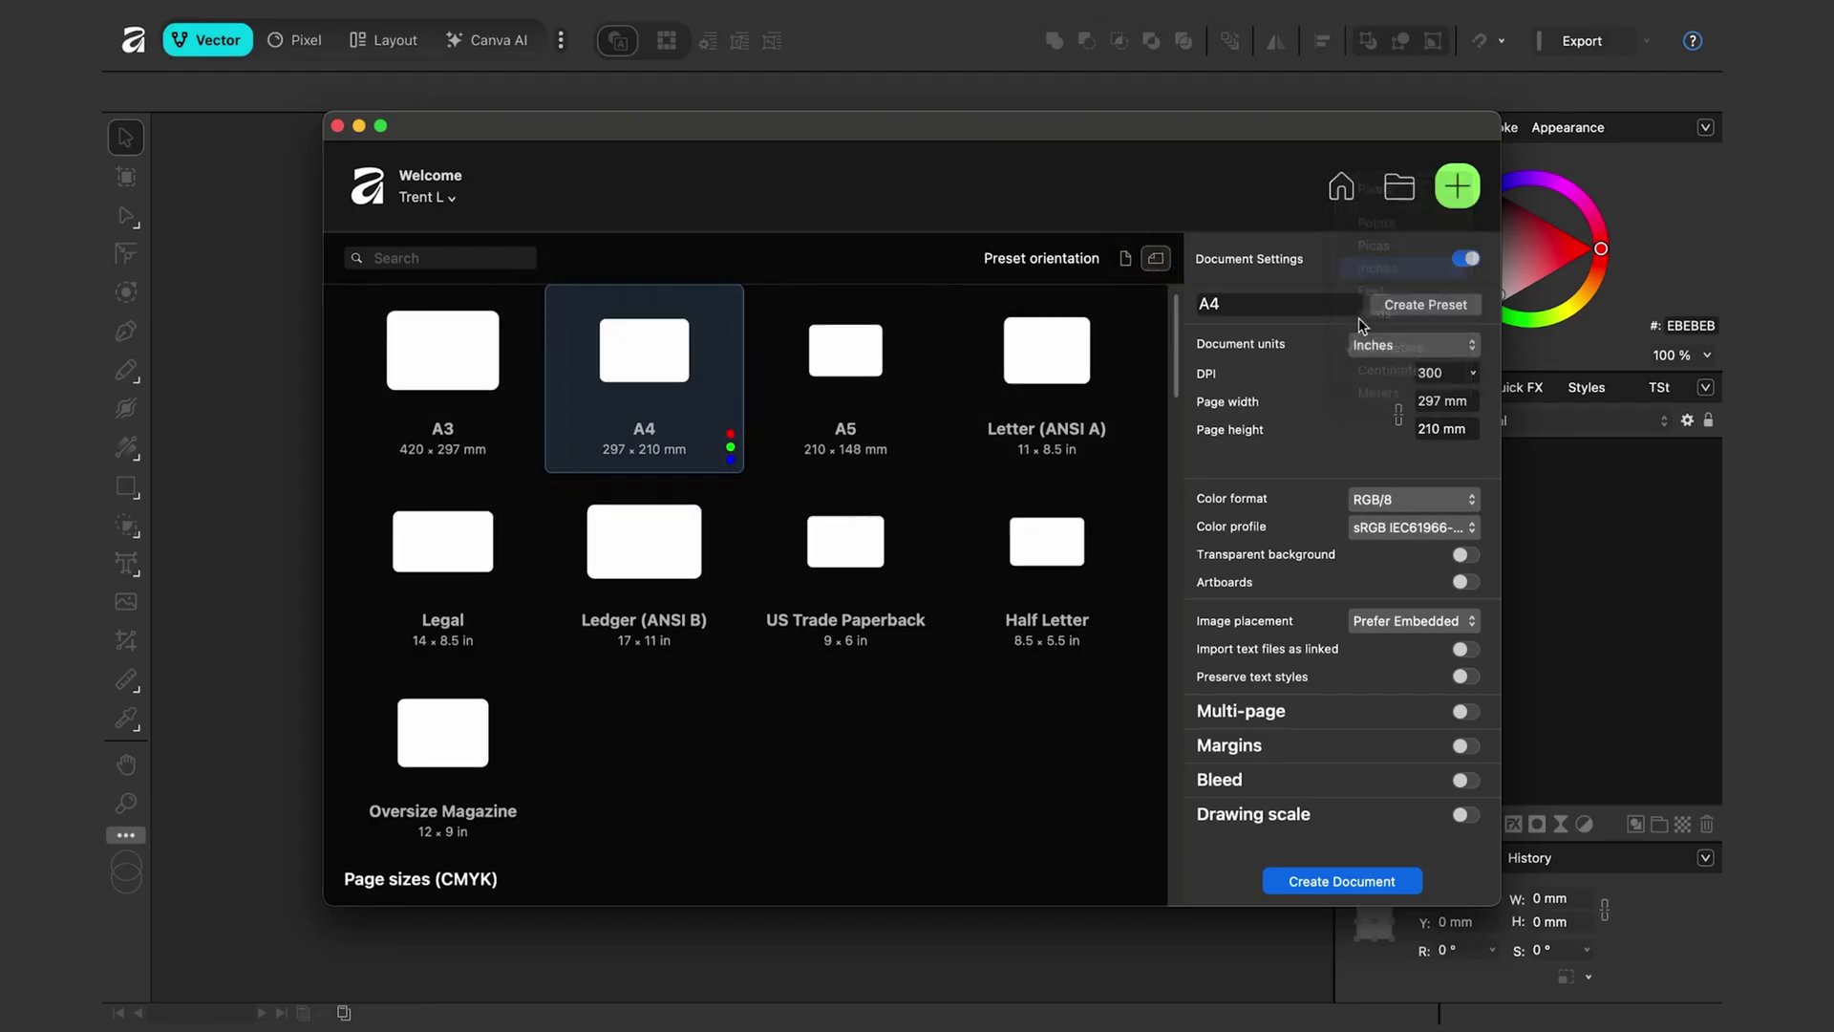
left_click(1367, 883)
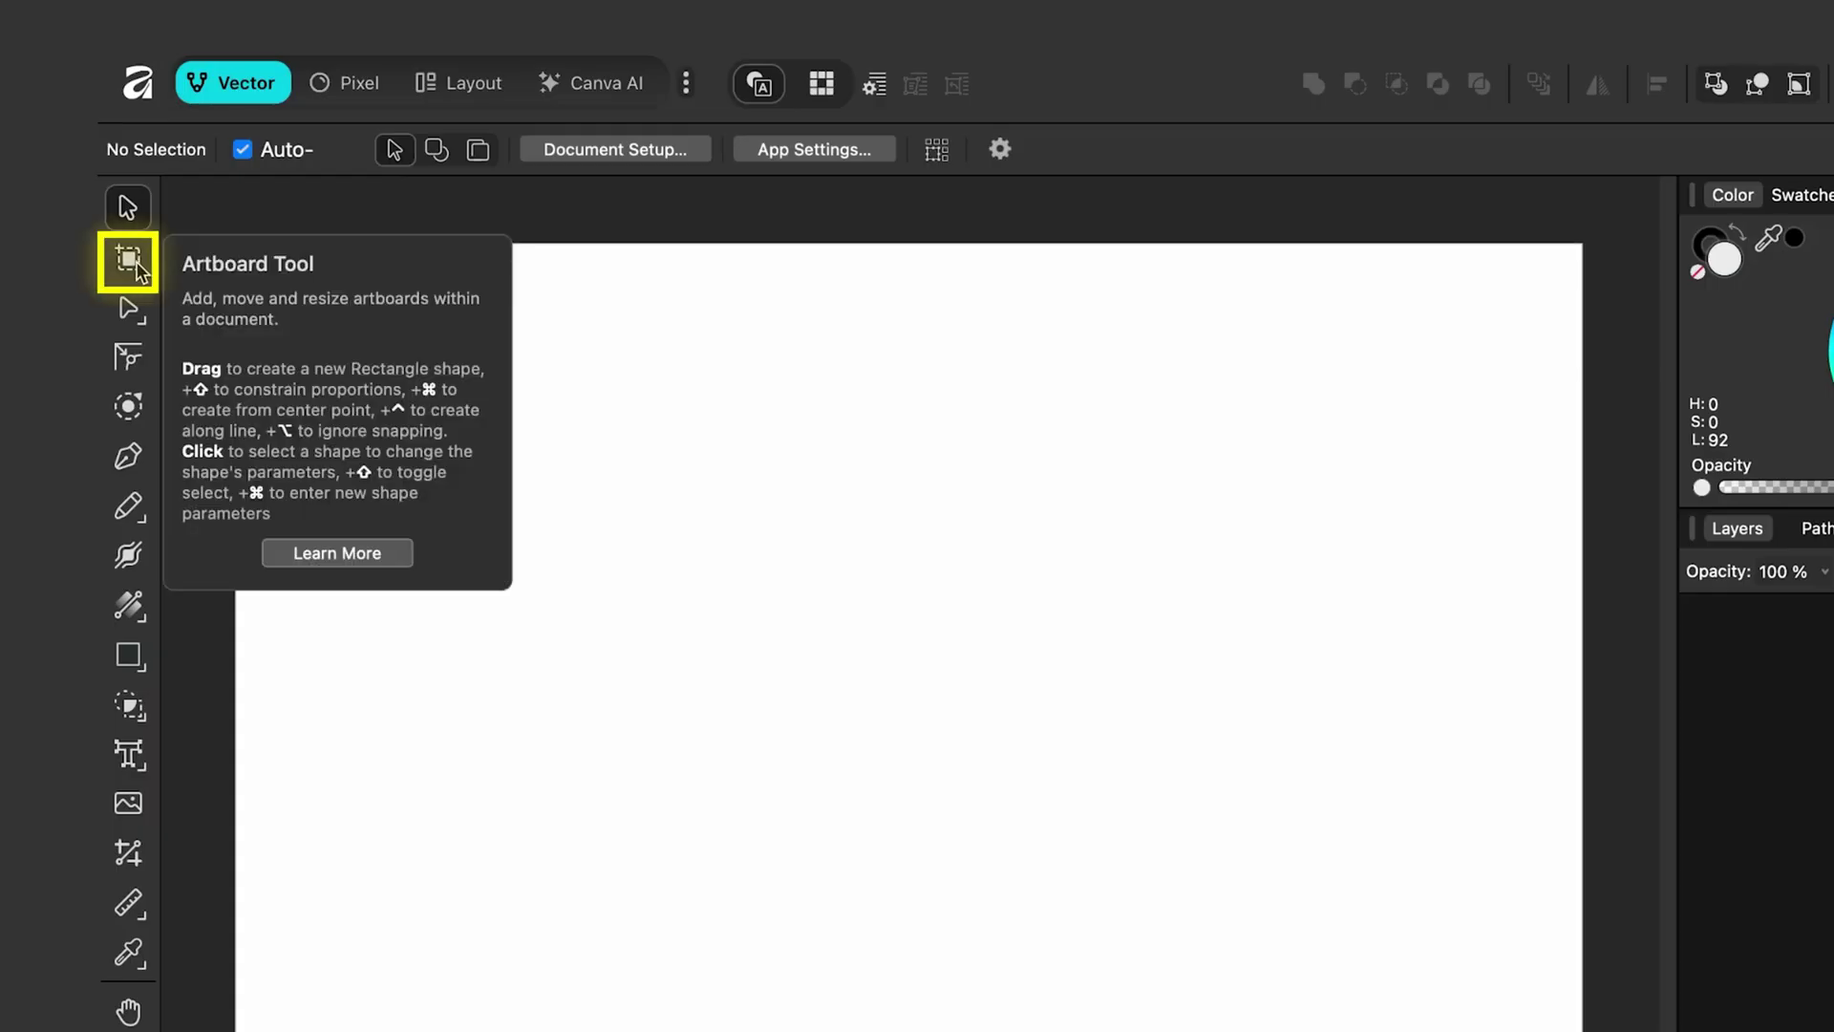
Draw a large Artboard1 across the page and a smaller Artboard2 to its right
left_click(132, 272)
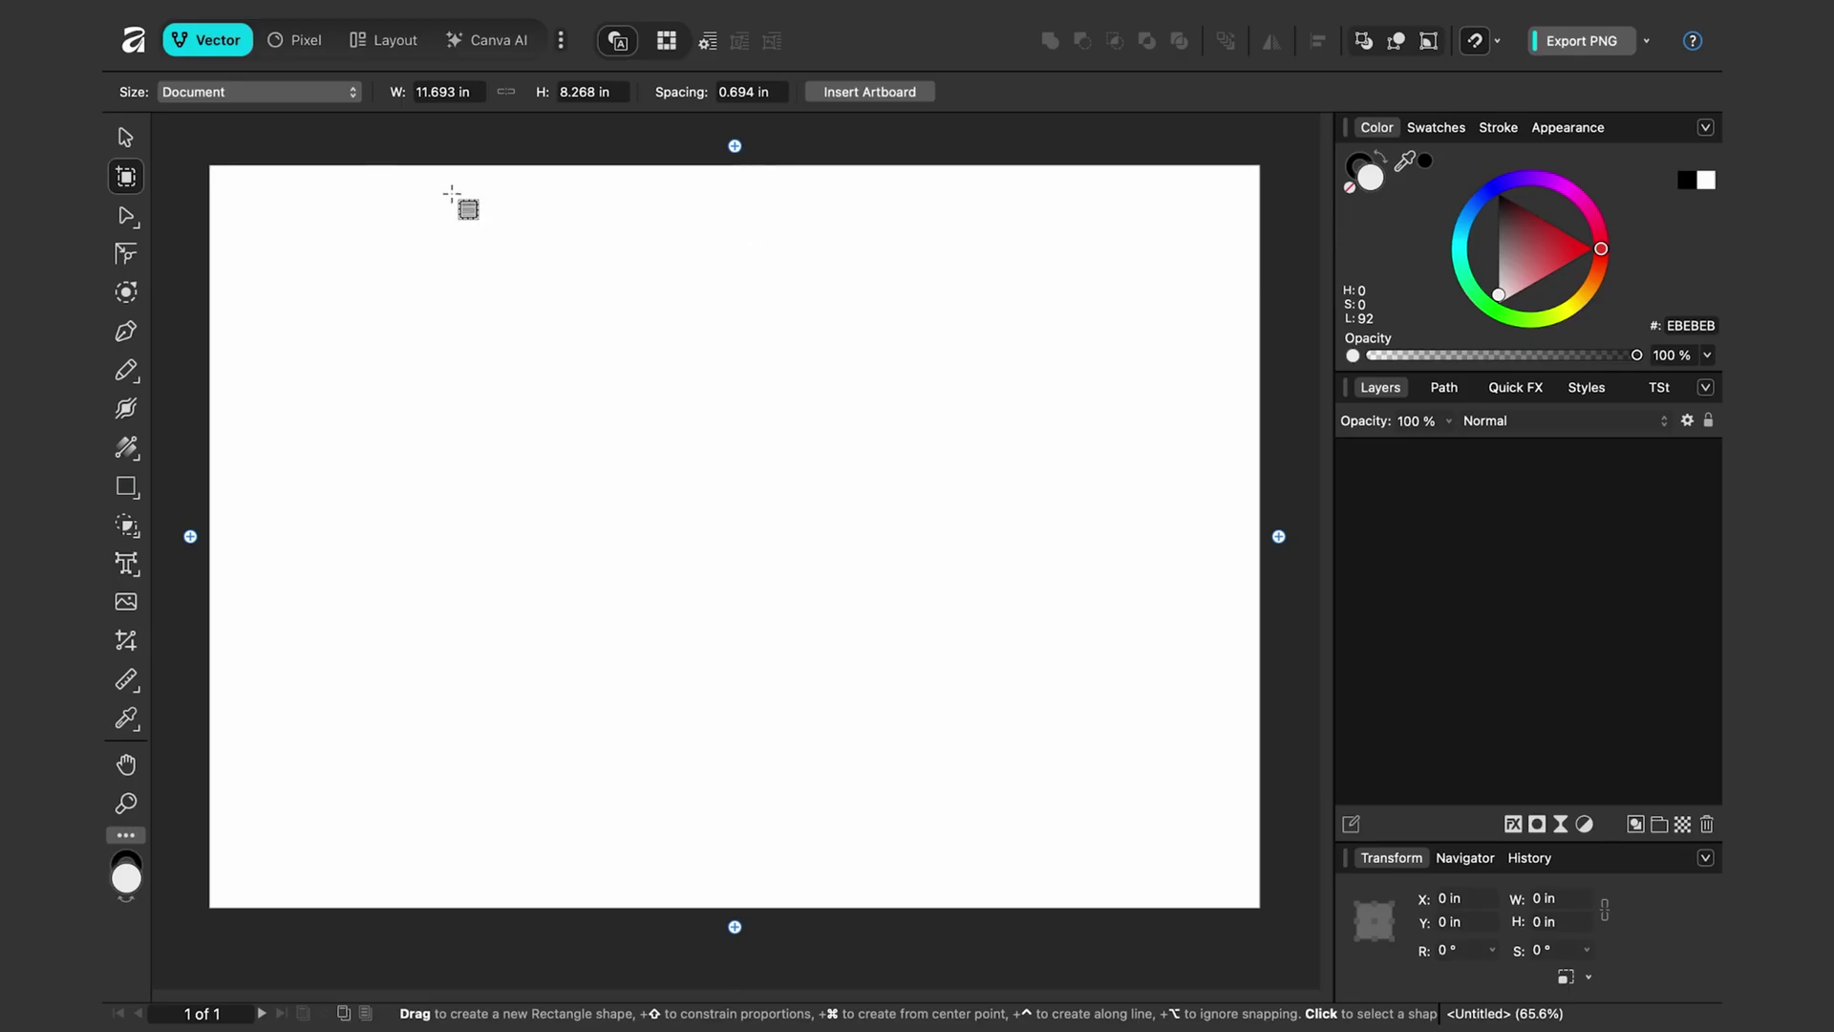
mouse_move(325, 155)
left_mouse_down()
mouse_move(643, 410)
mouse_move(930, 786)
left_mouse_up()
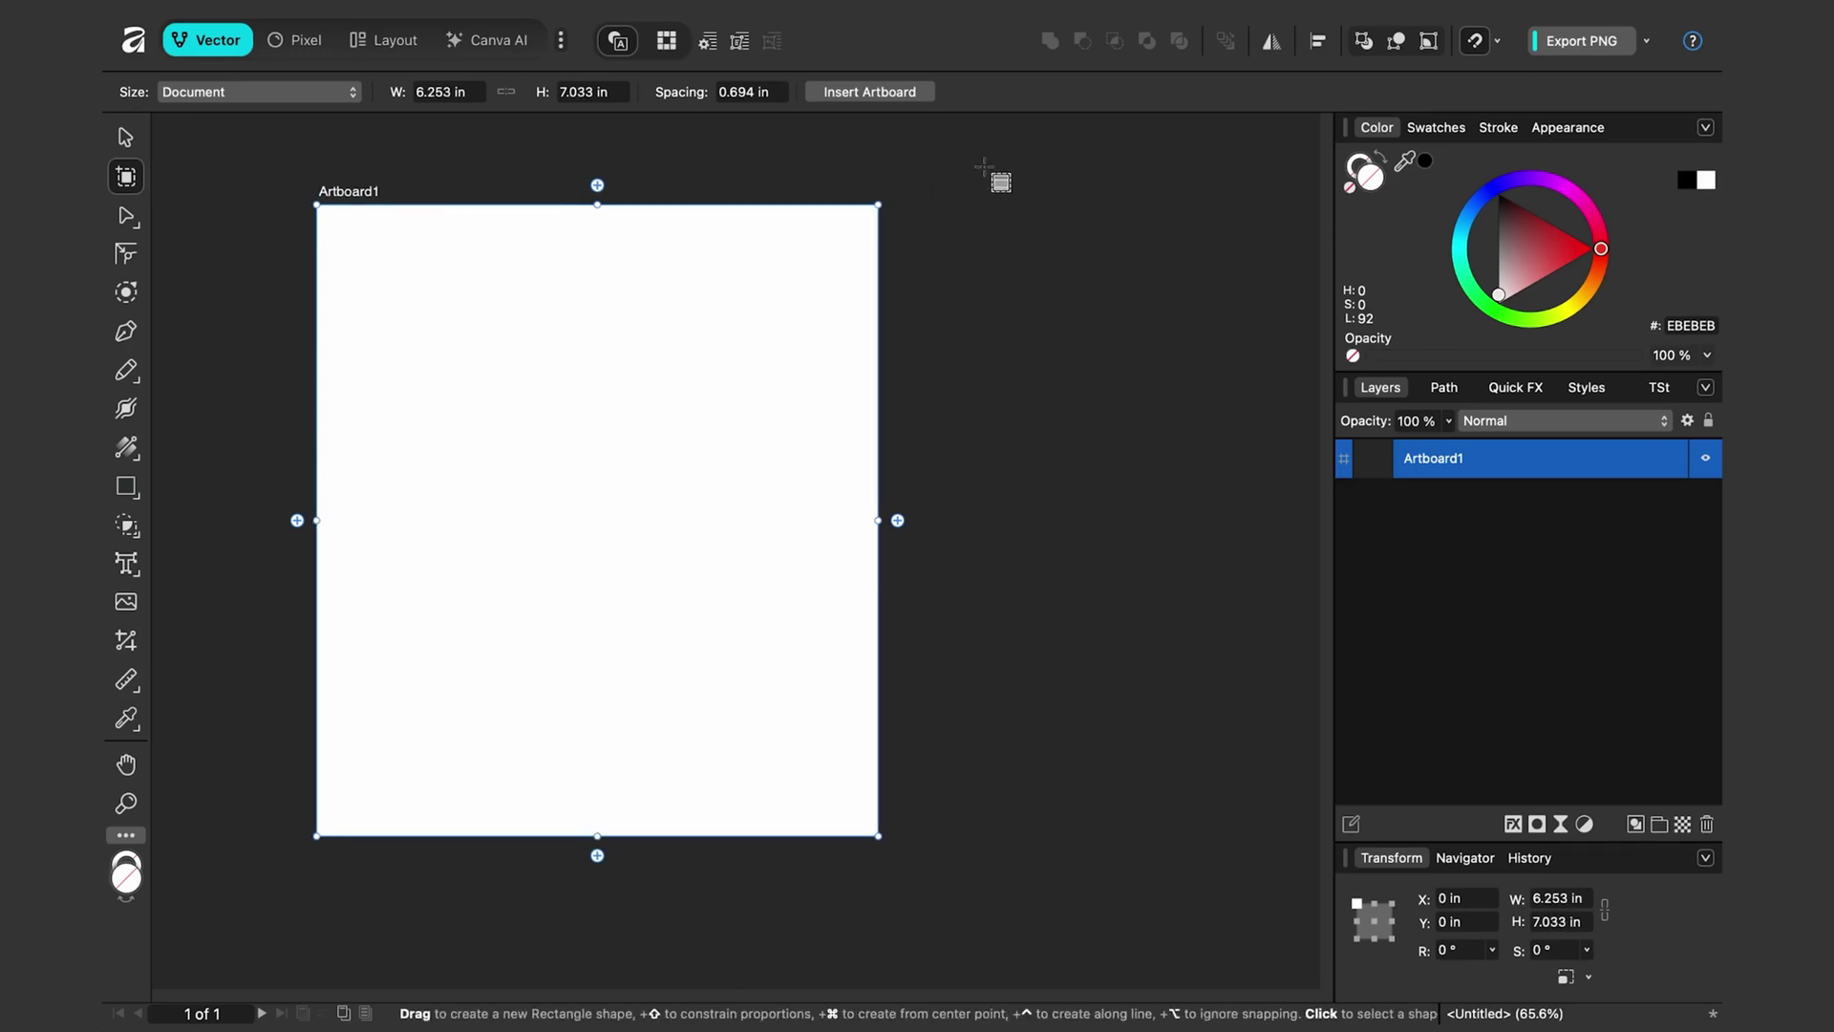
left_click_drag(986, 166, 1278, 572)
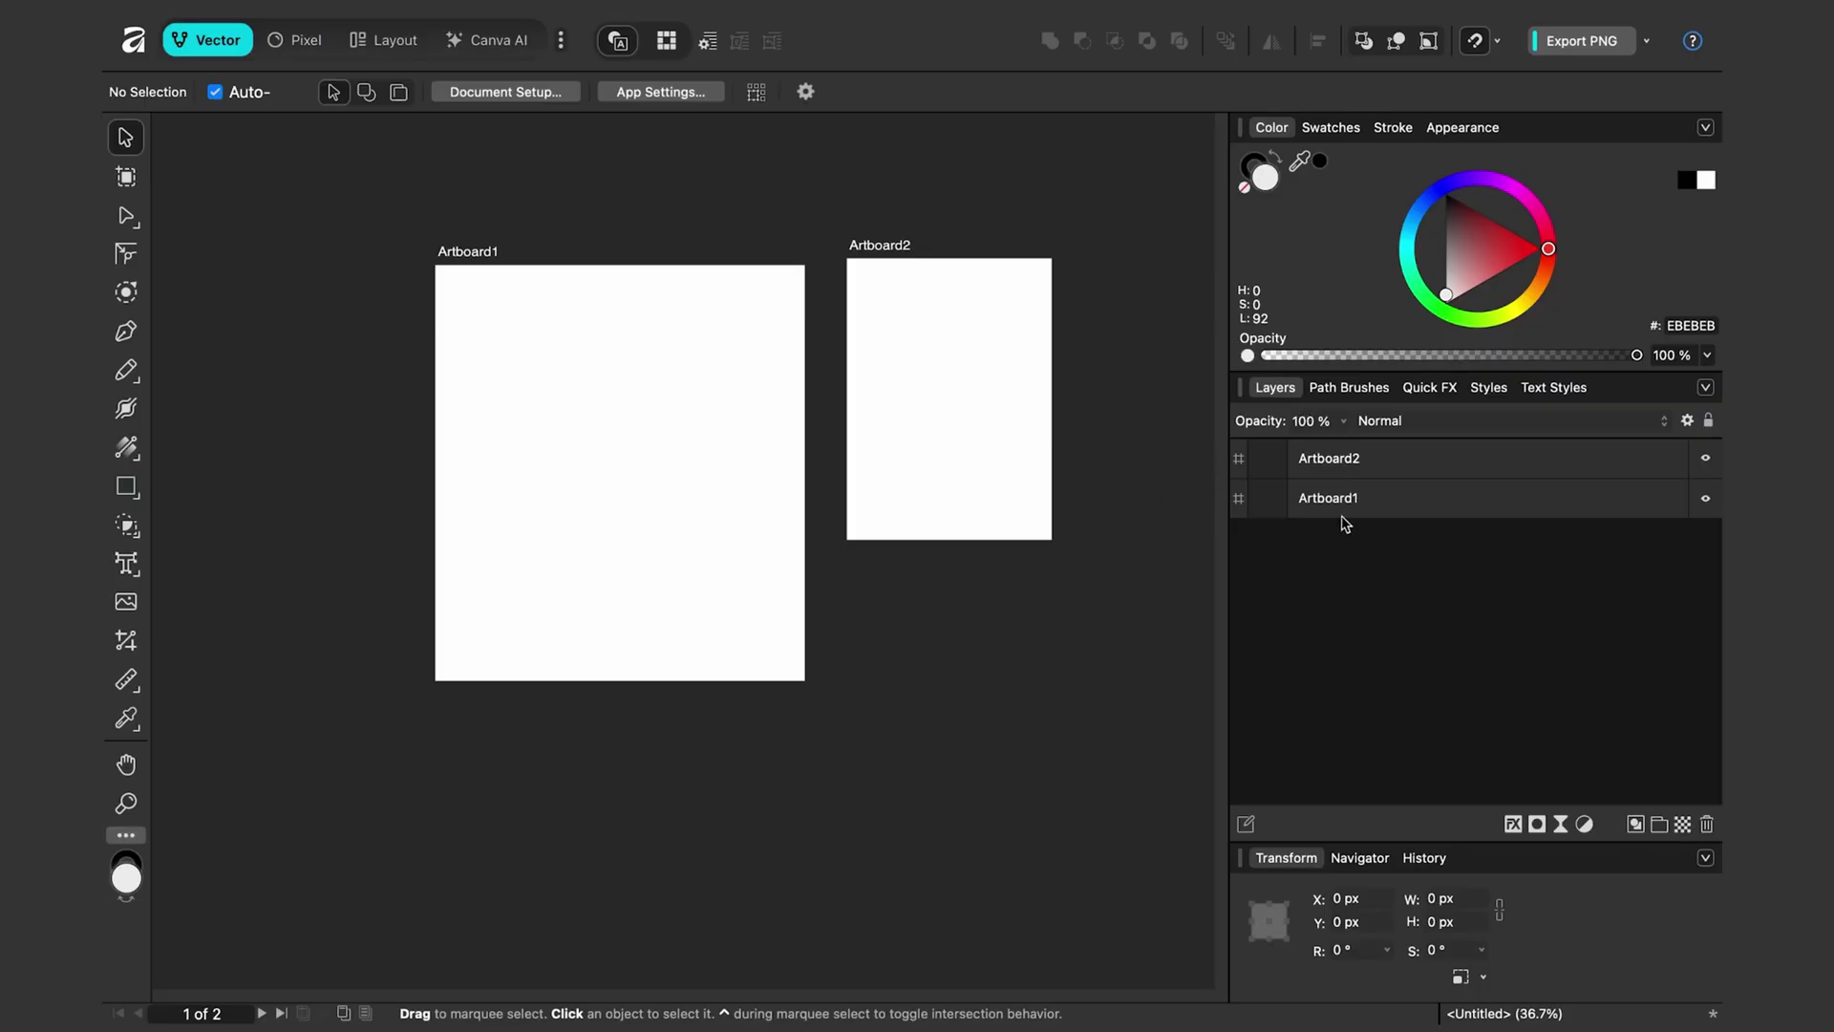
left_click(1335, 513)
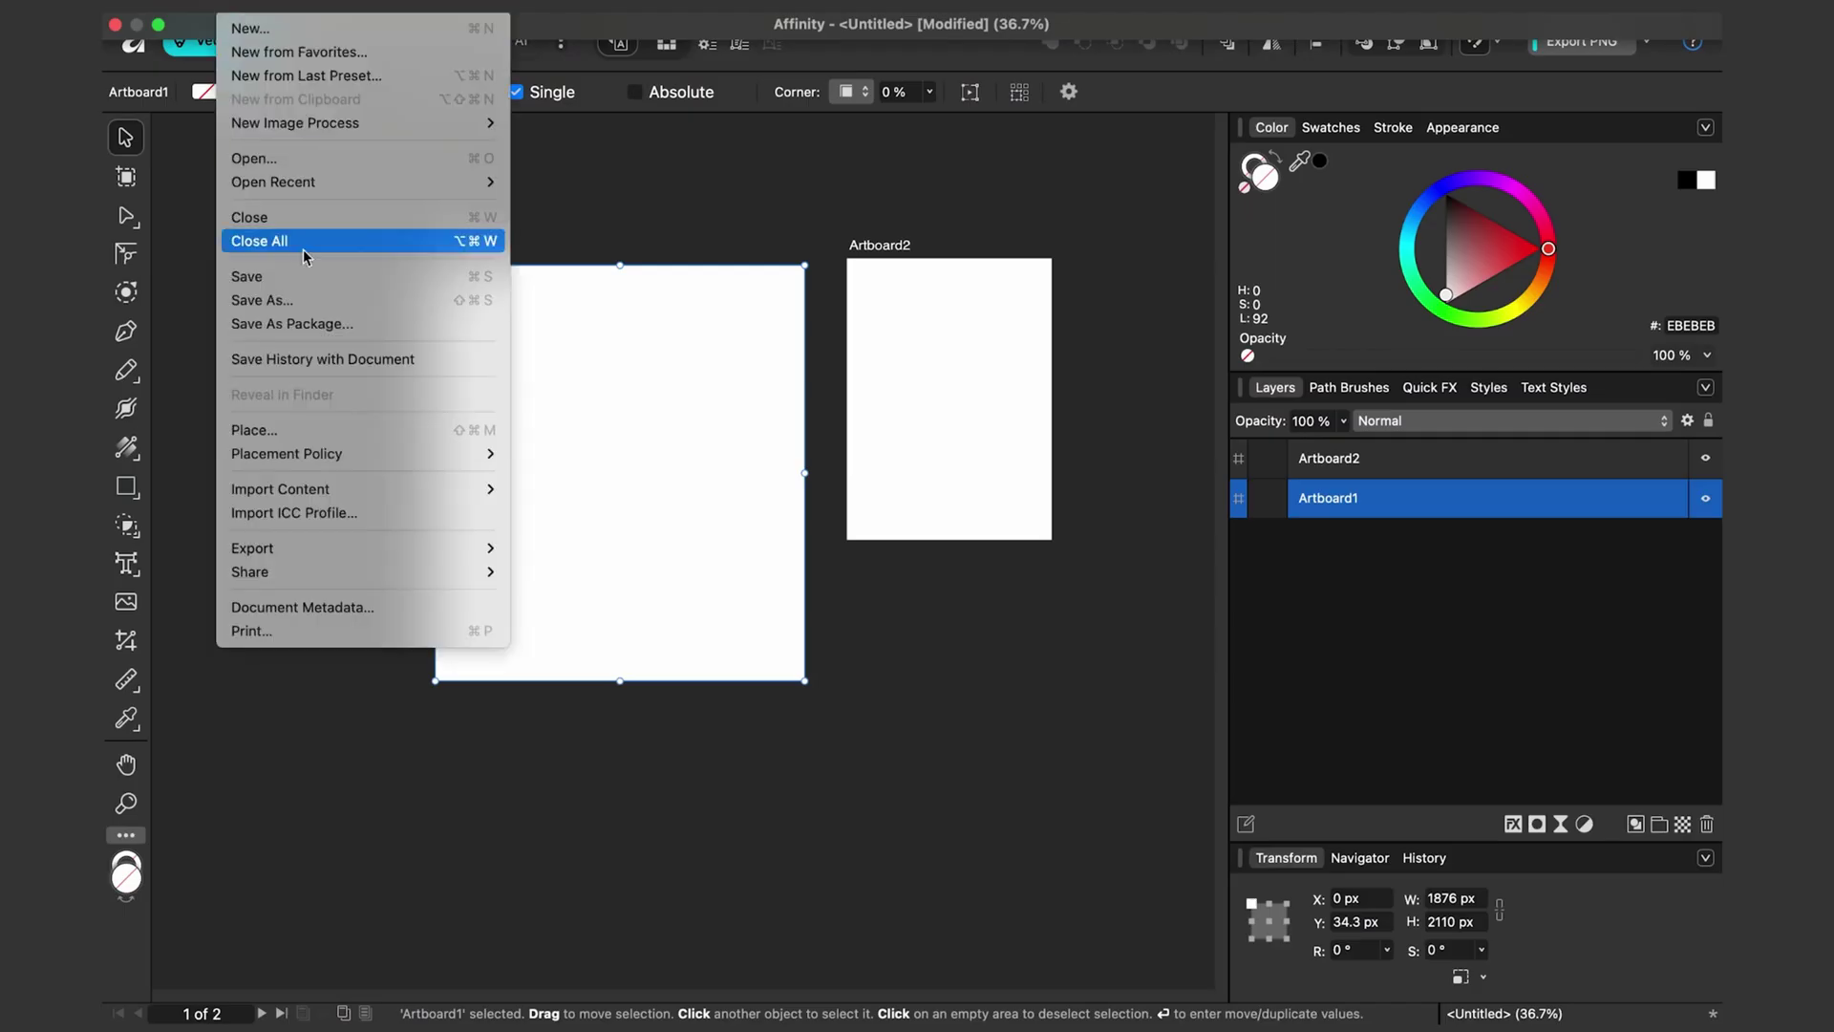
Place Logo.svg and drag it out large across Artboard1
left_click(334, 431)
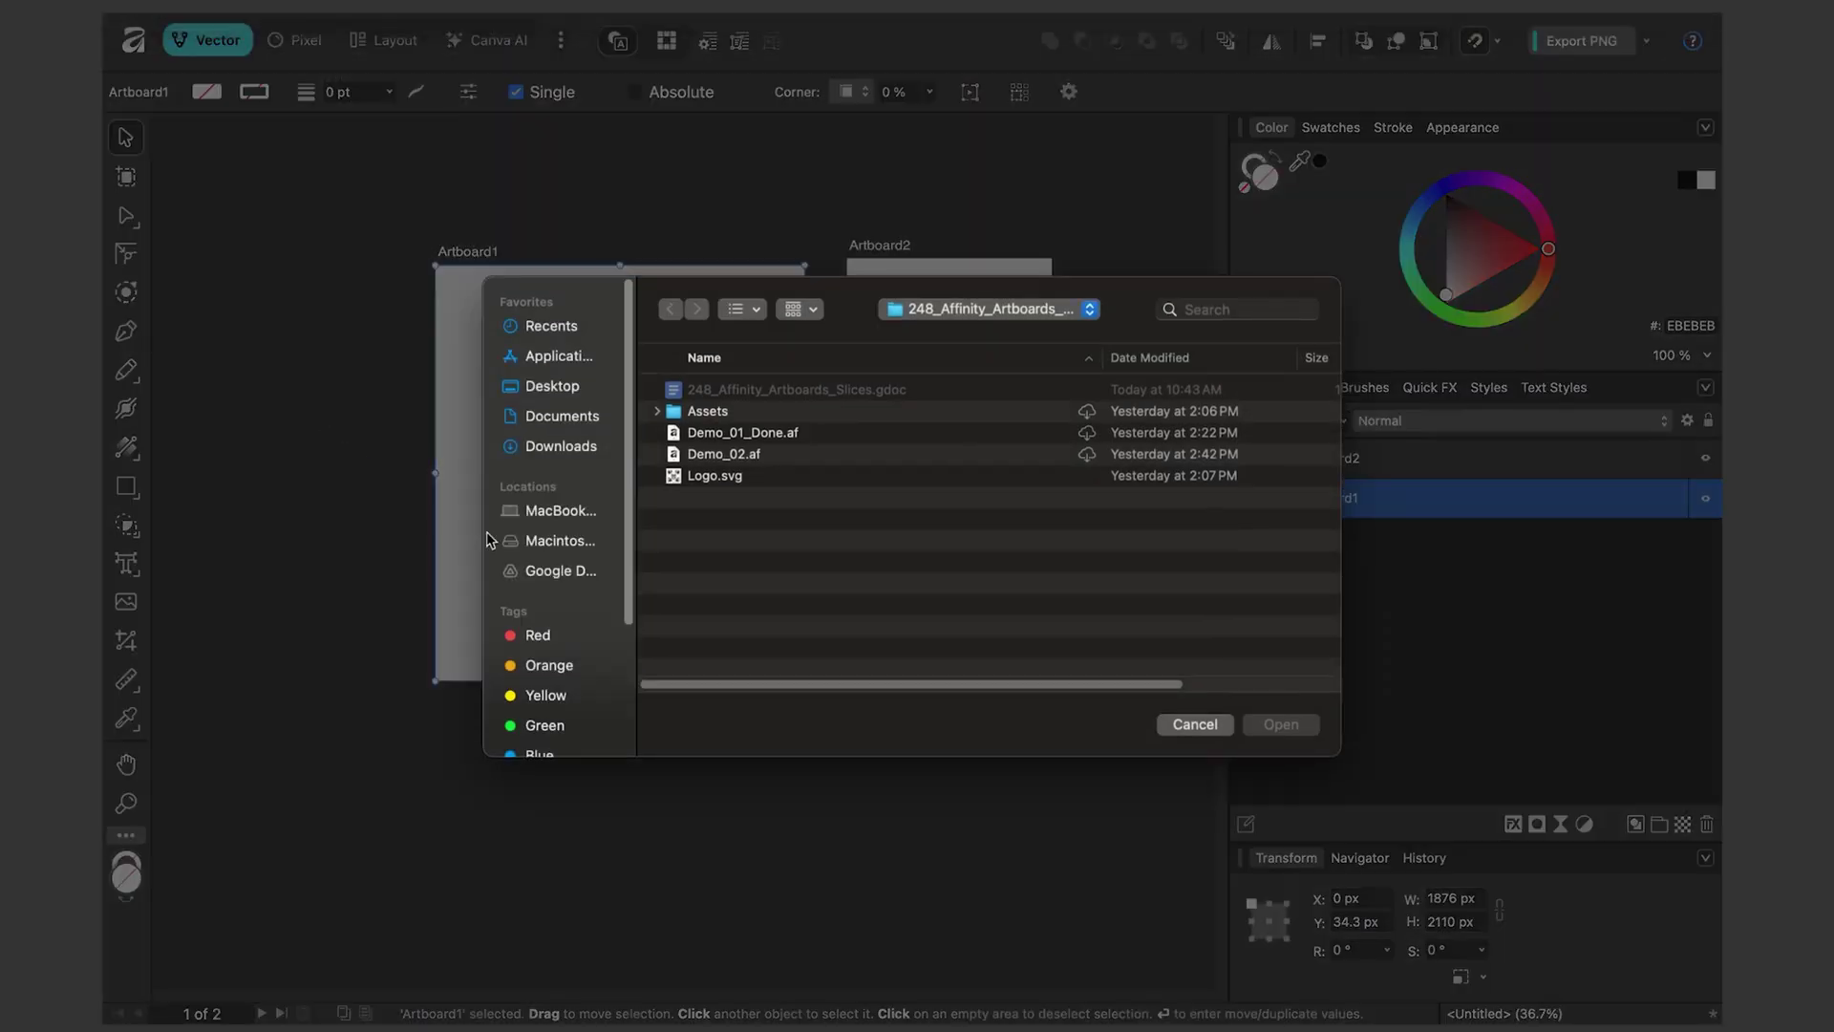
left_click(766, 483)
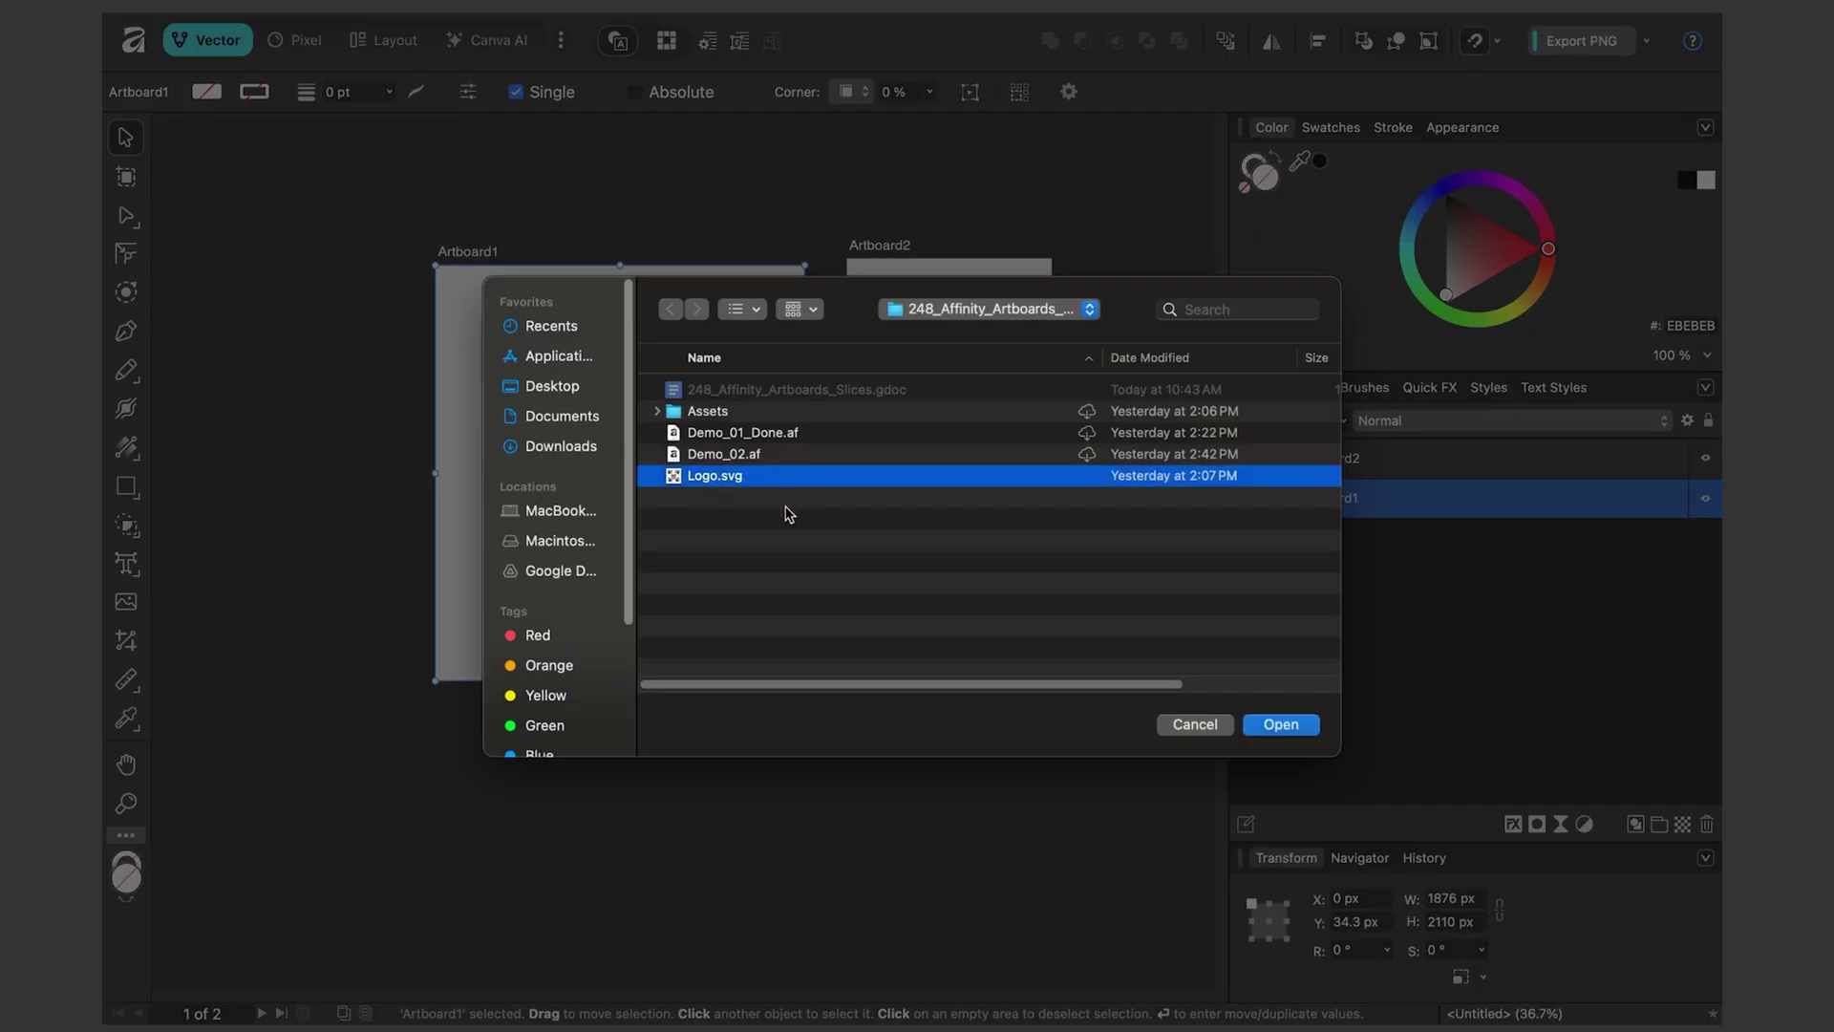
left_click(1279, 724)
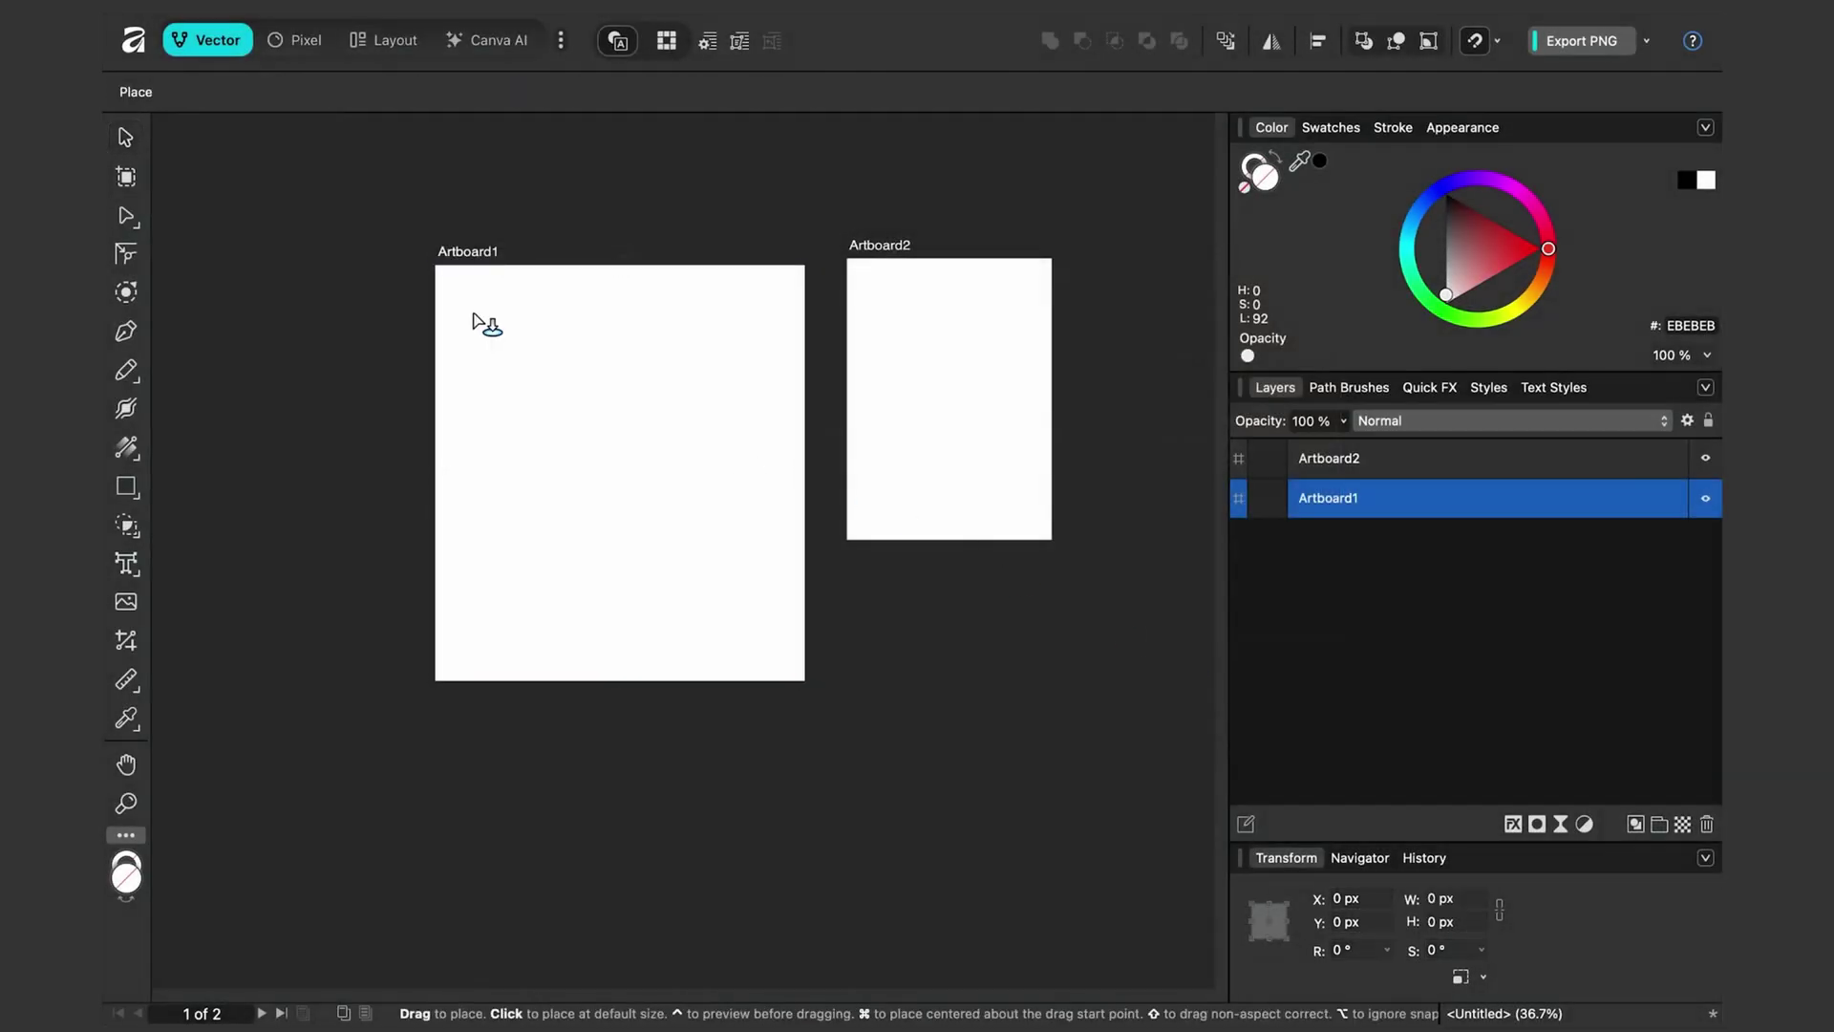
left_click_drag(561, 400, 753, 591)
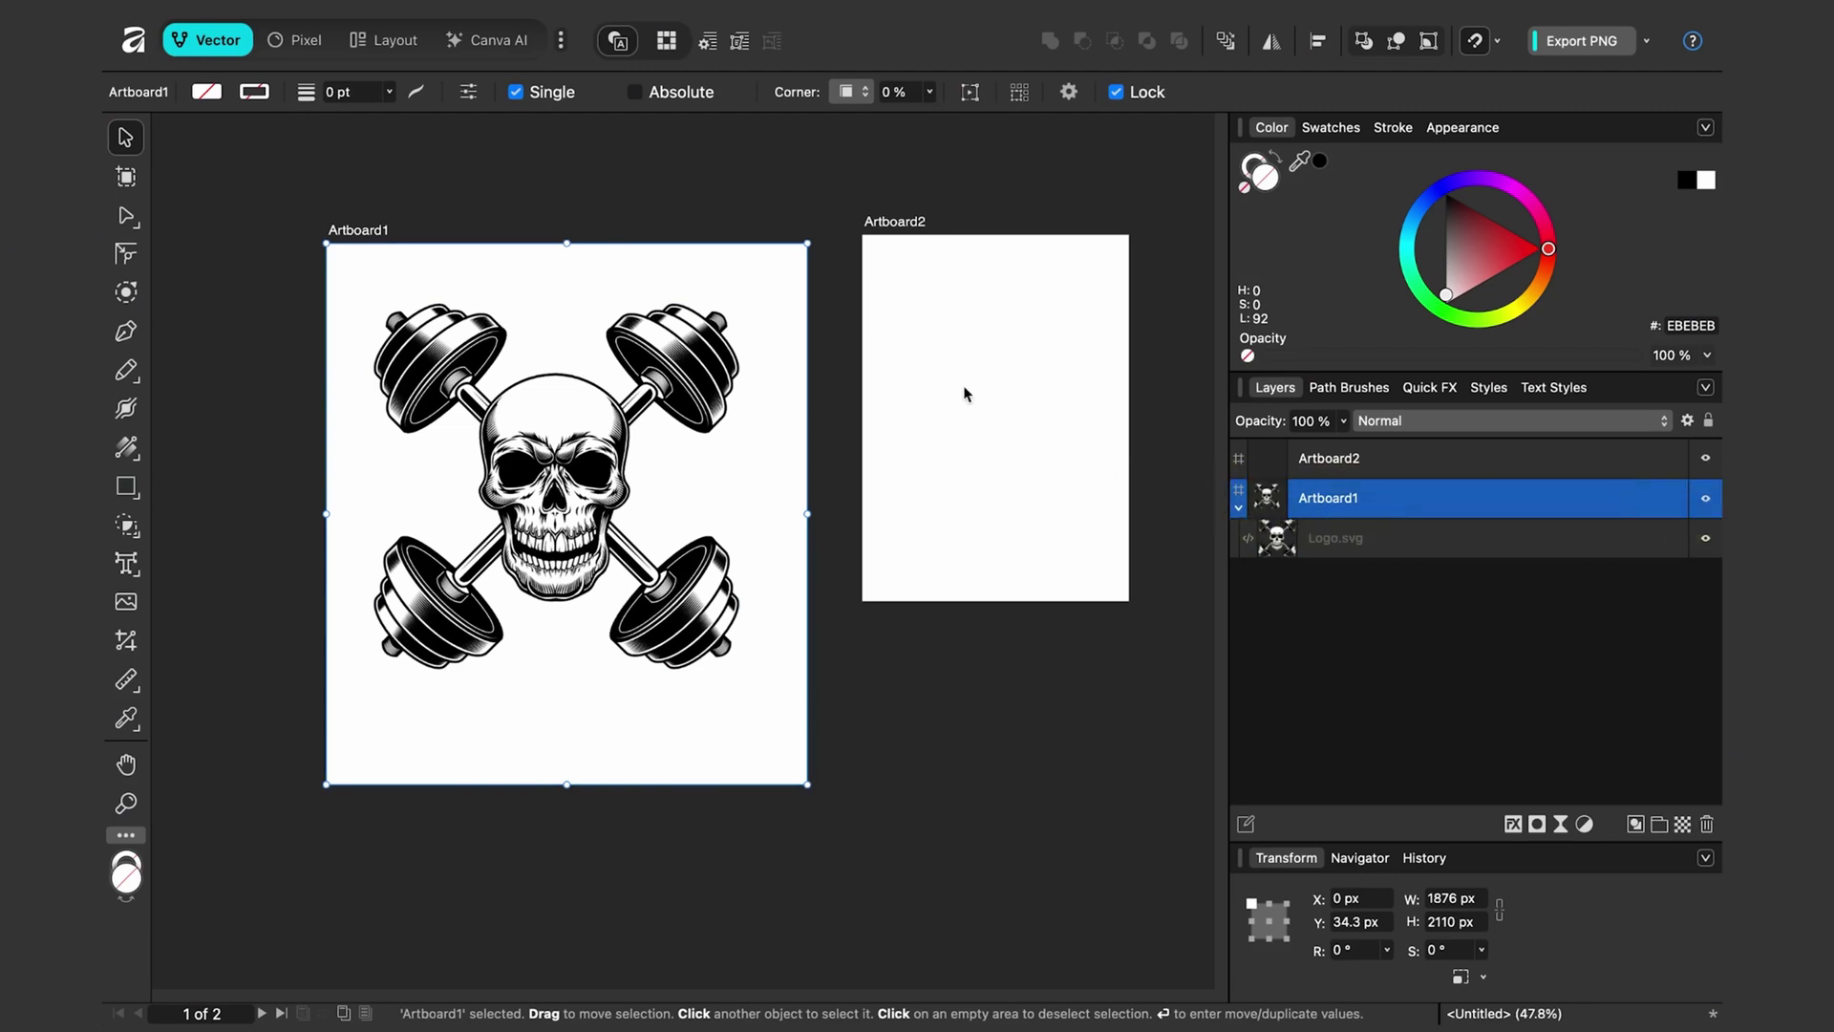
Resize Artboard1 snugly around the logo and rename it BusinessCard
left_click_drag(807, 245, 756, 258)
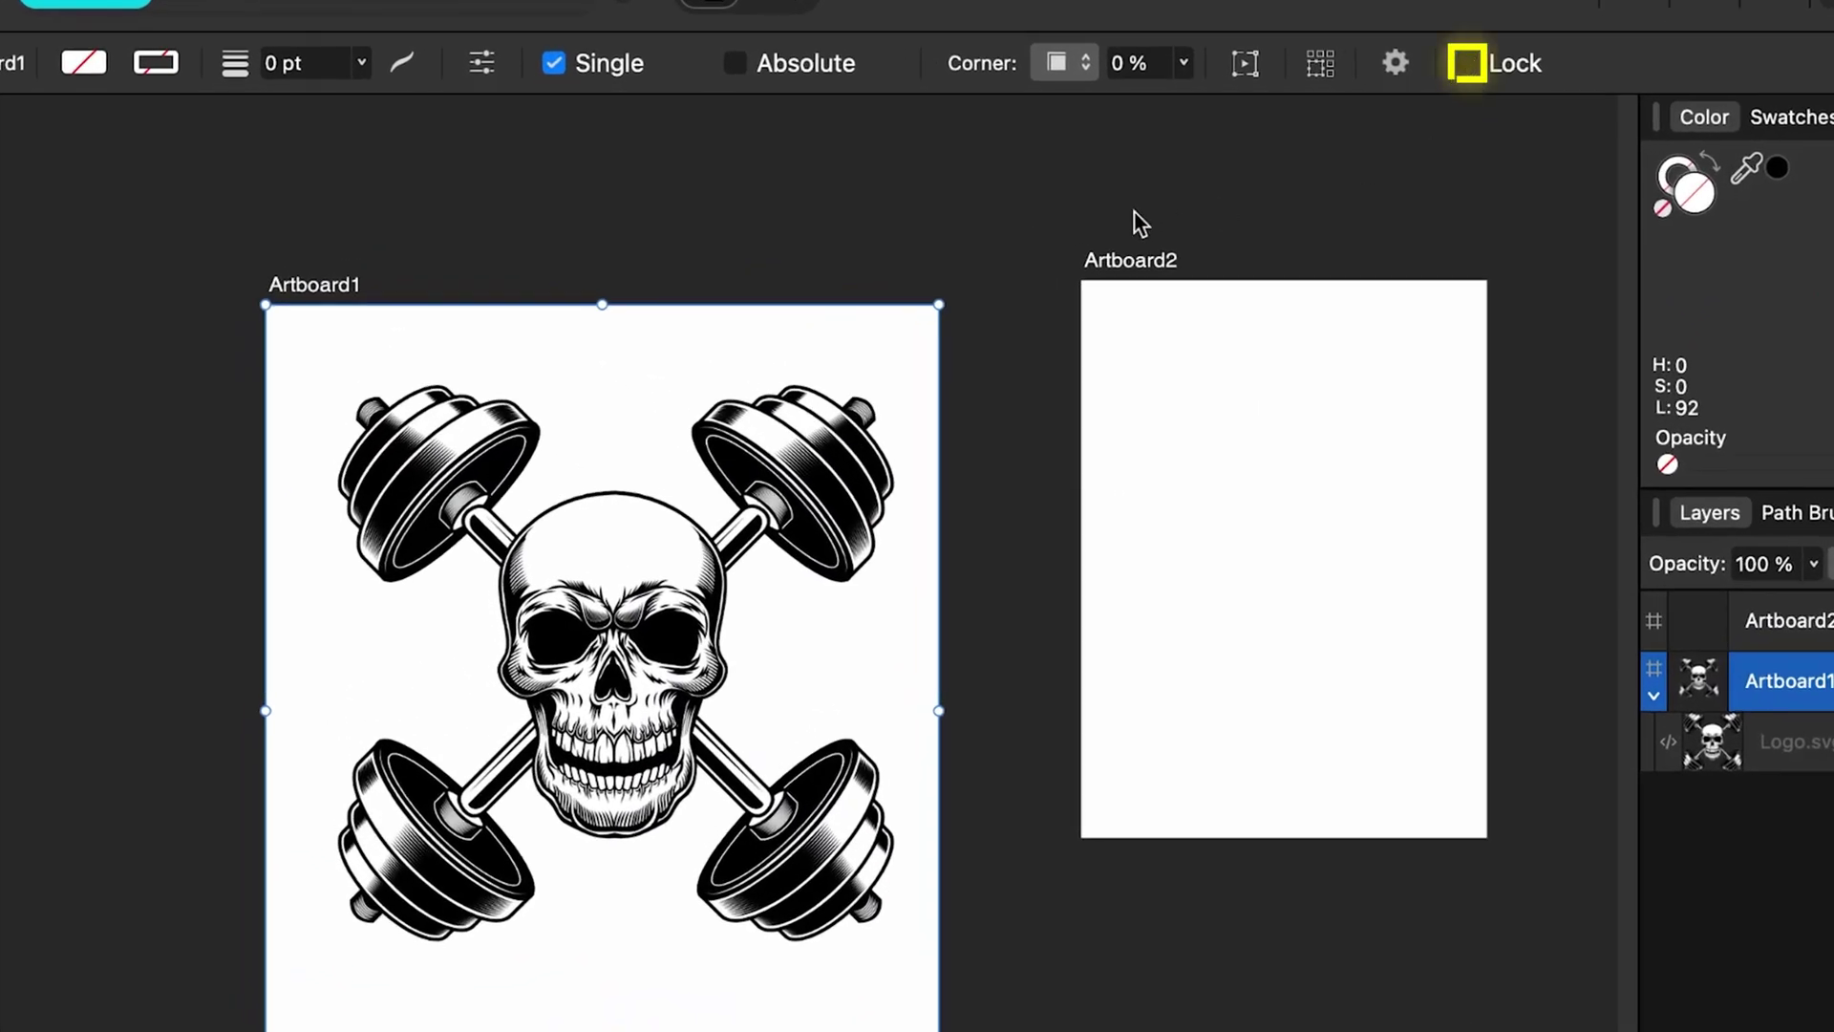
left_click_drag(939, 305, 850, 536)
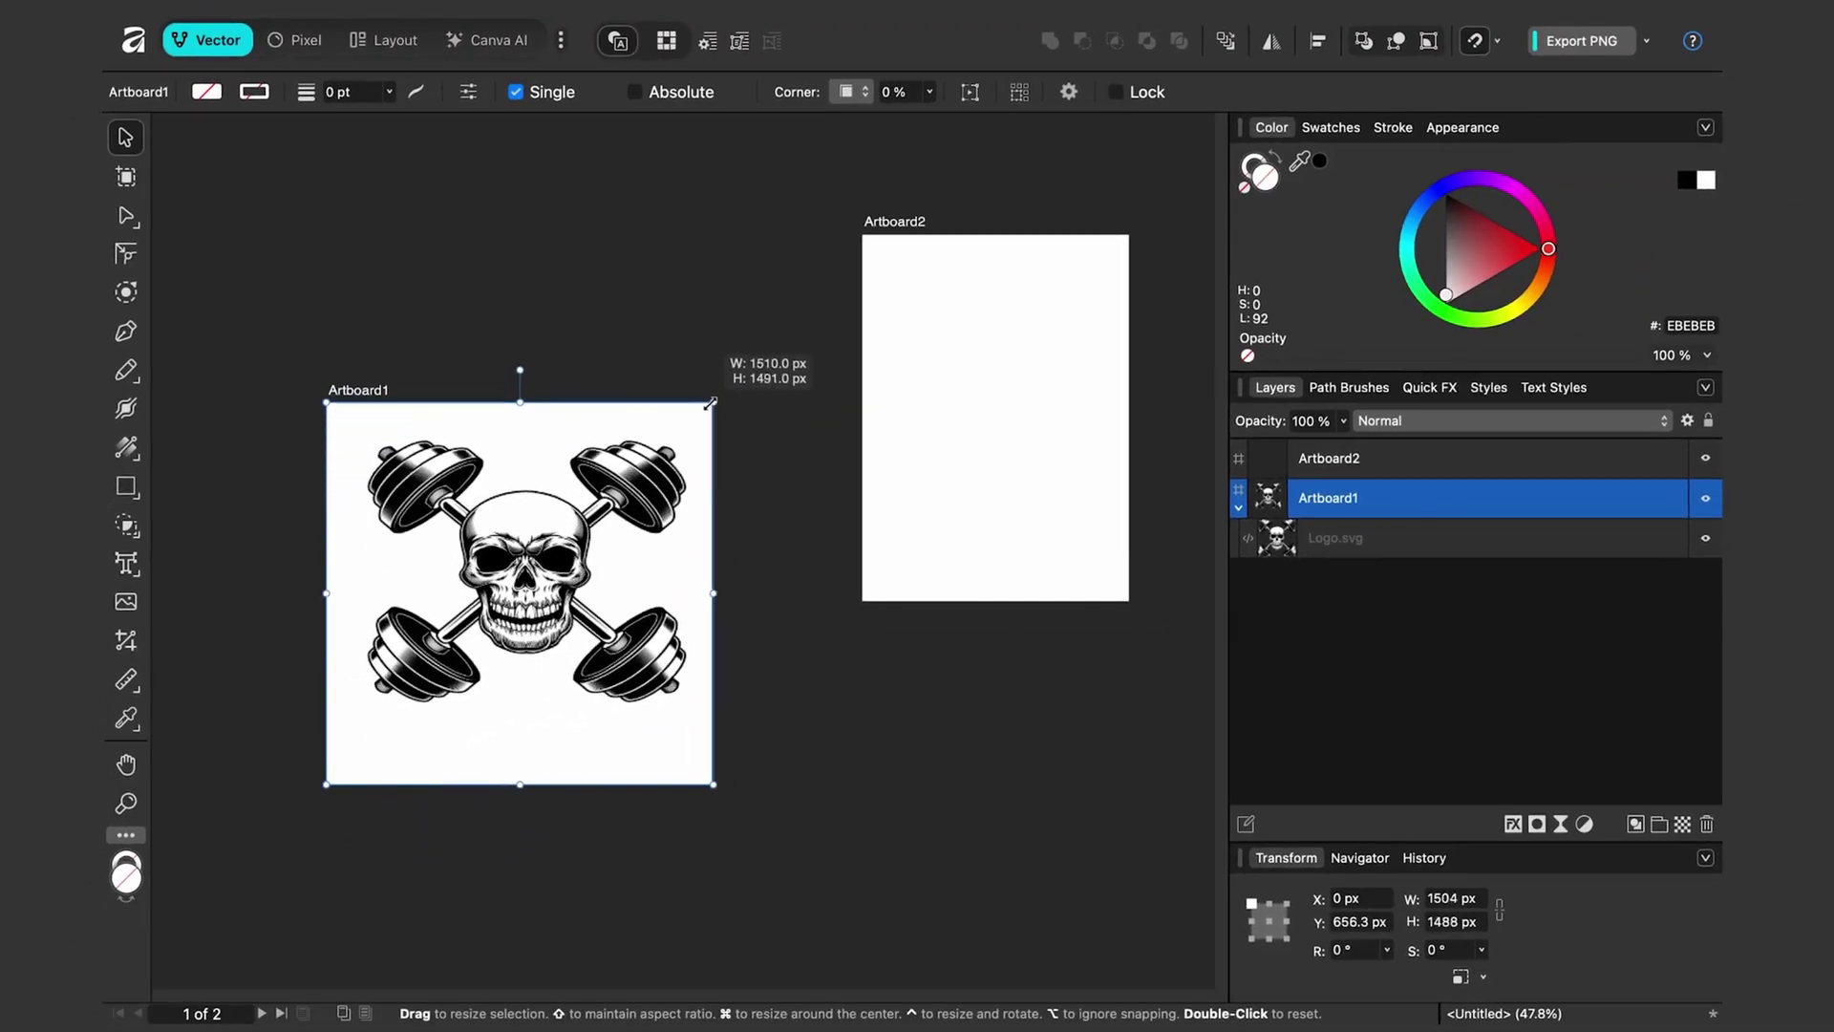
left_click_drag(711, 402, 709, 319)
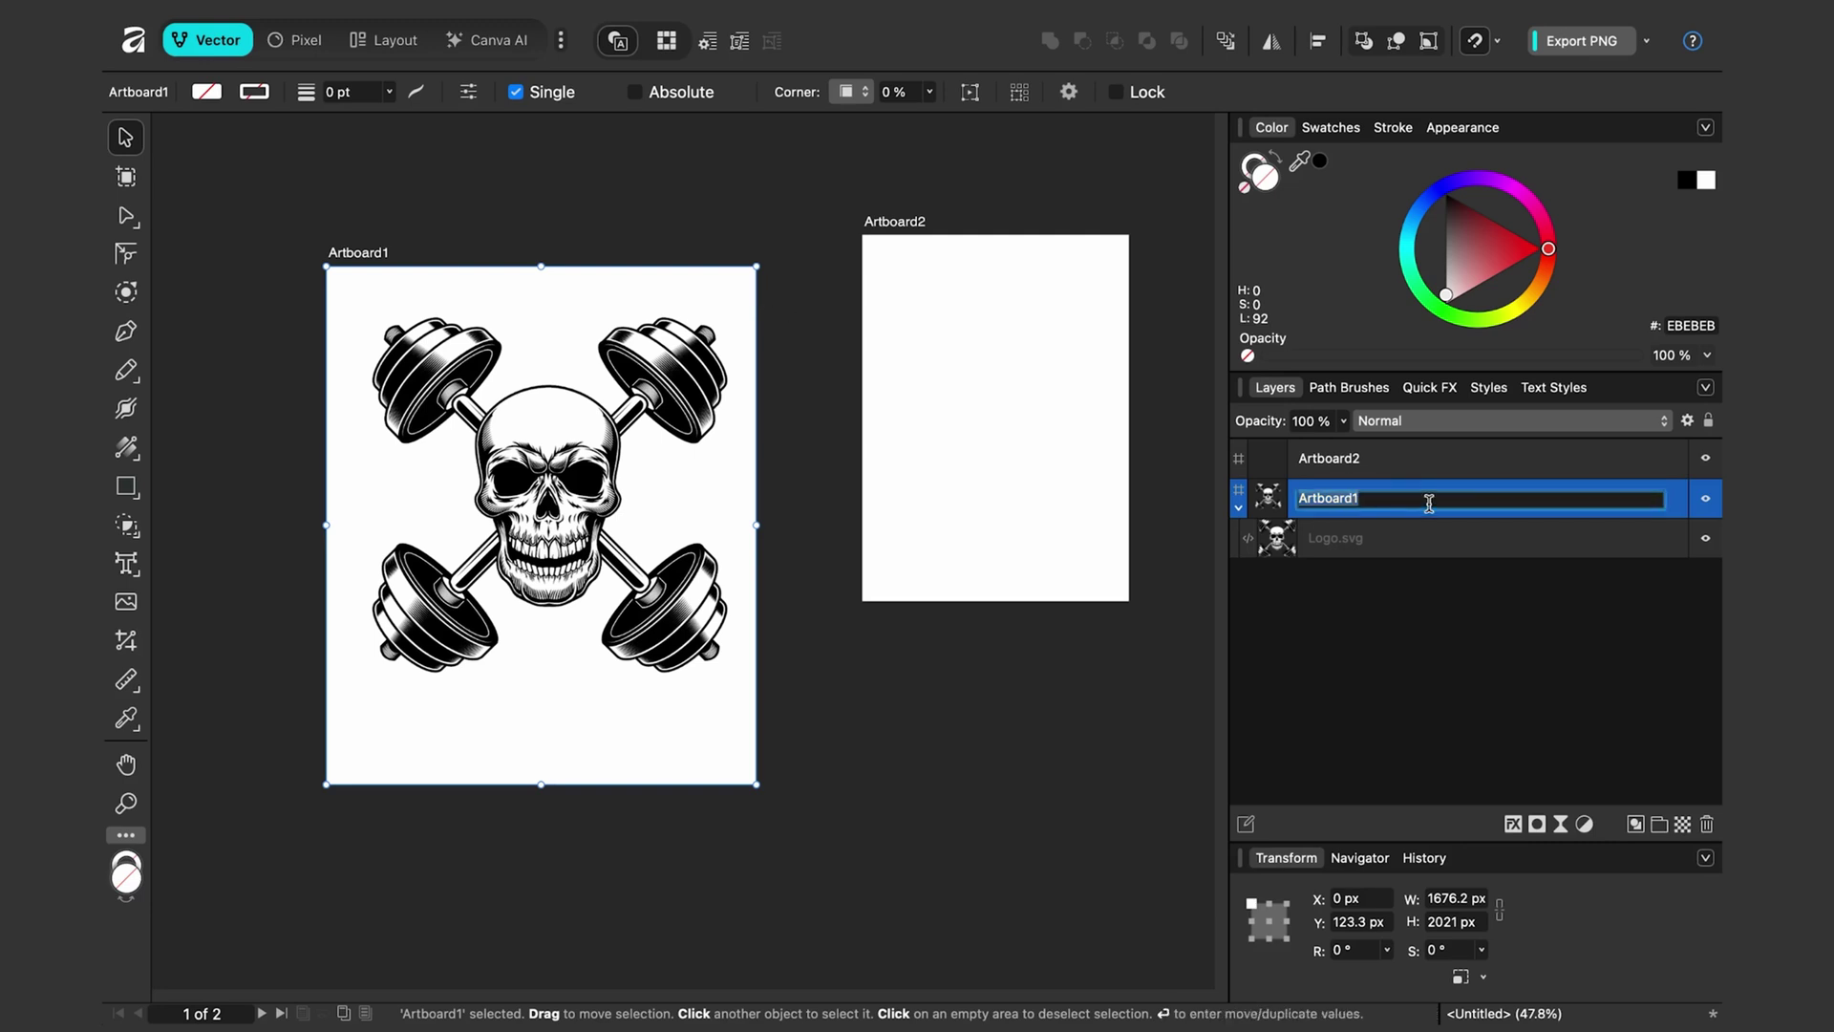
type("sCard")
key("Return")
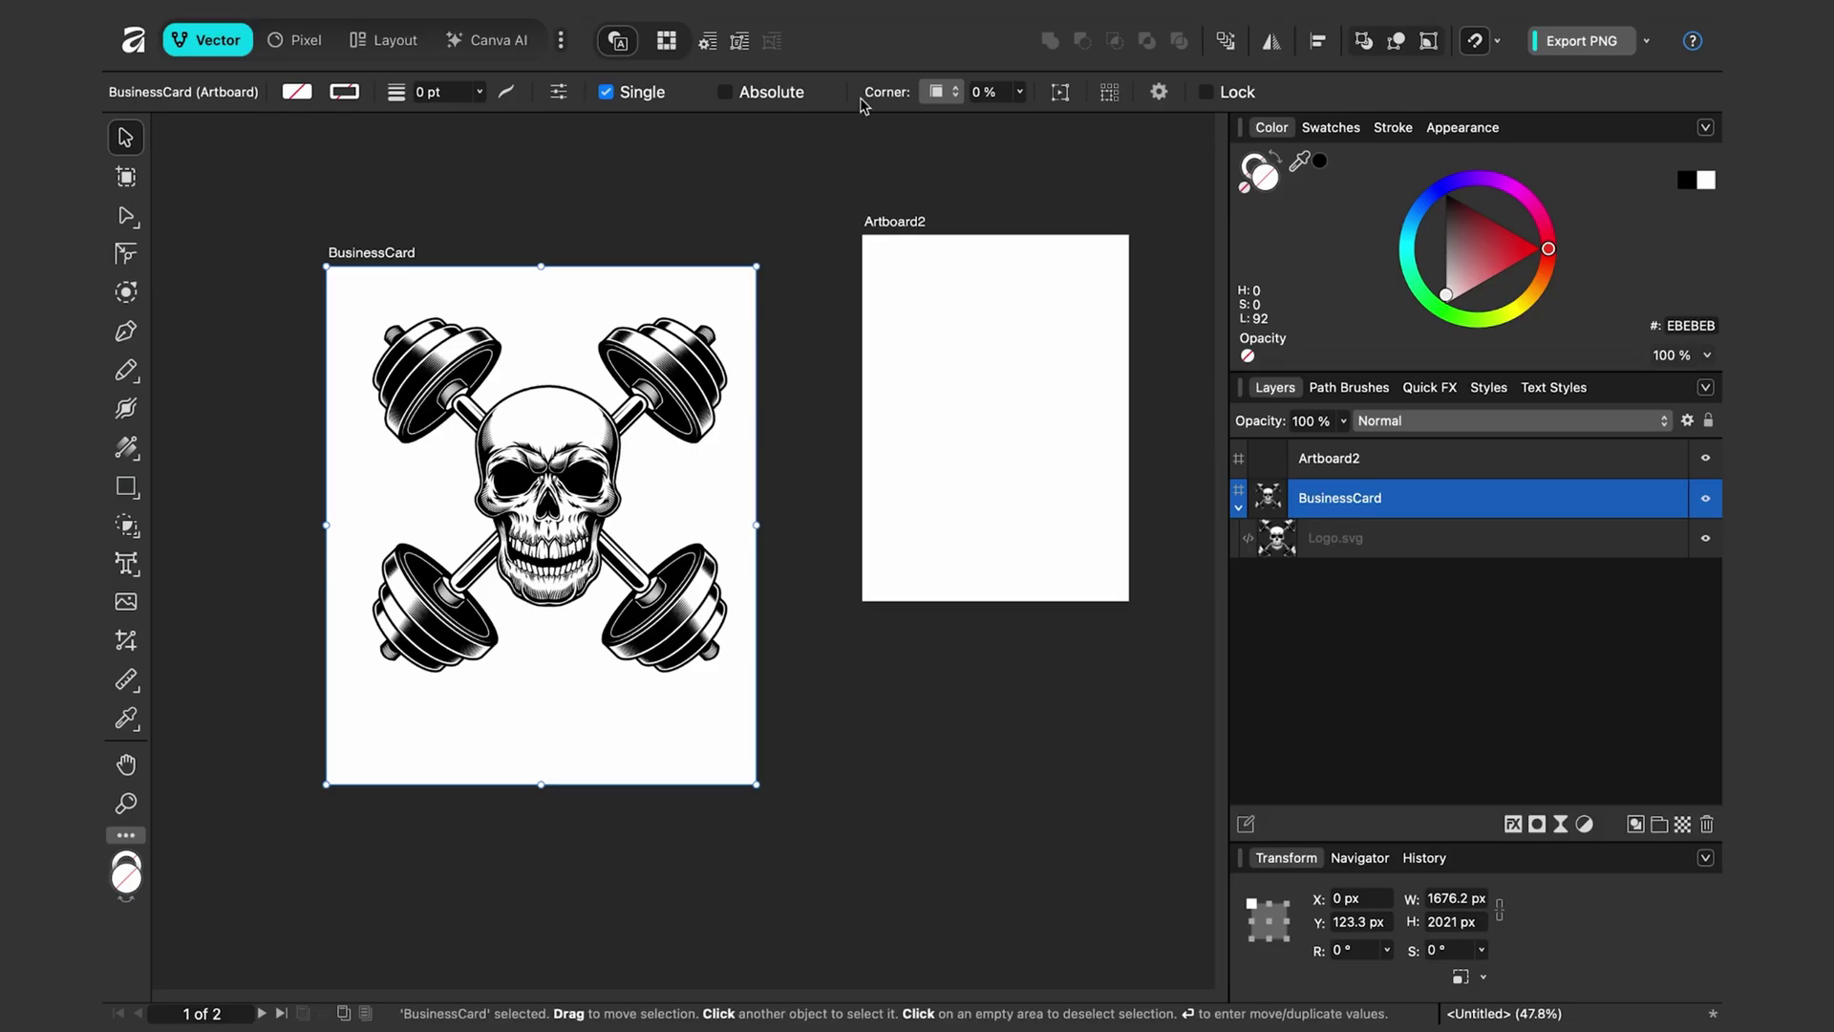
Change the document units to Inches in Document Setup
left_click(325, 4)
mouse_move(382, 49)
left_click(669, 48)
left_click(745, 164)
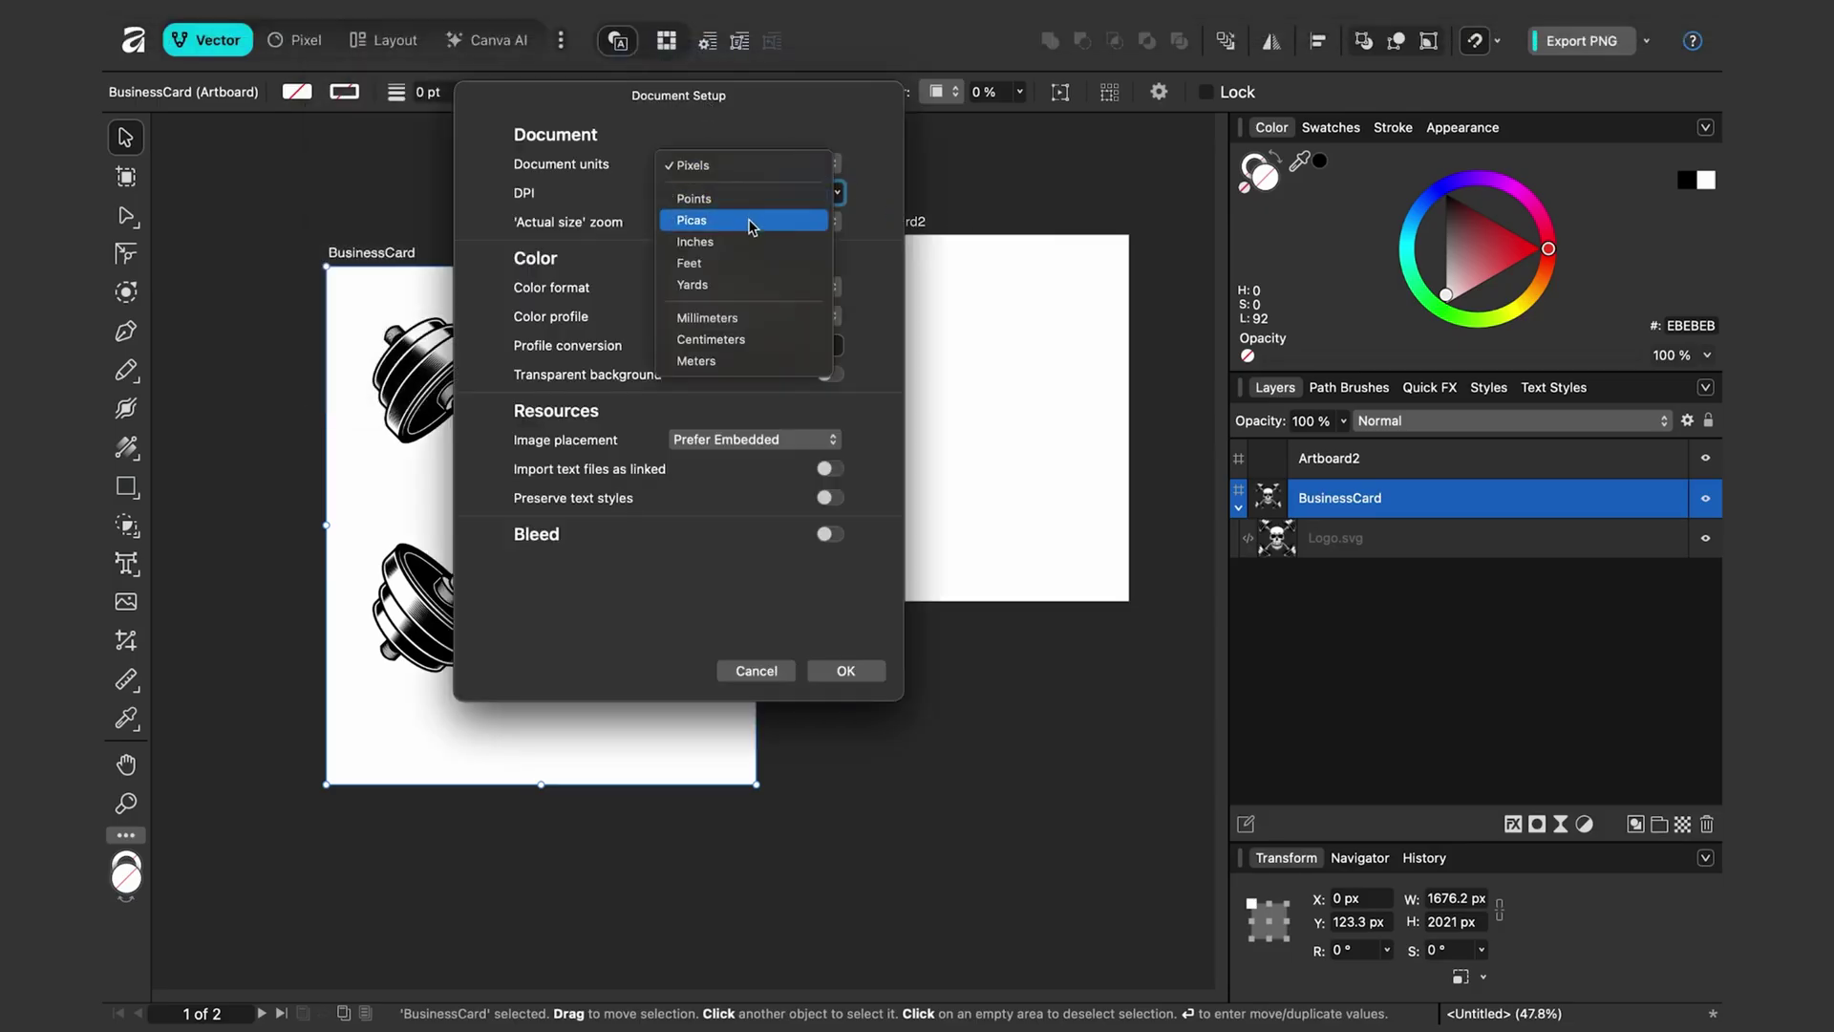
left_click(726, 242)
left_click(846, 671)
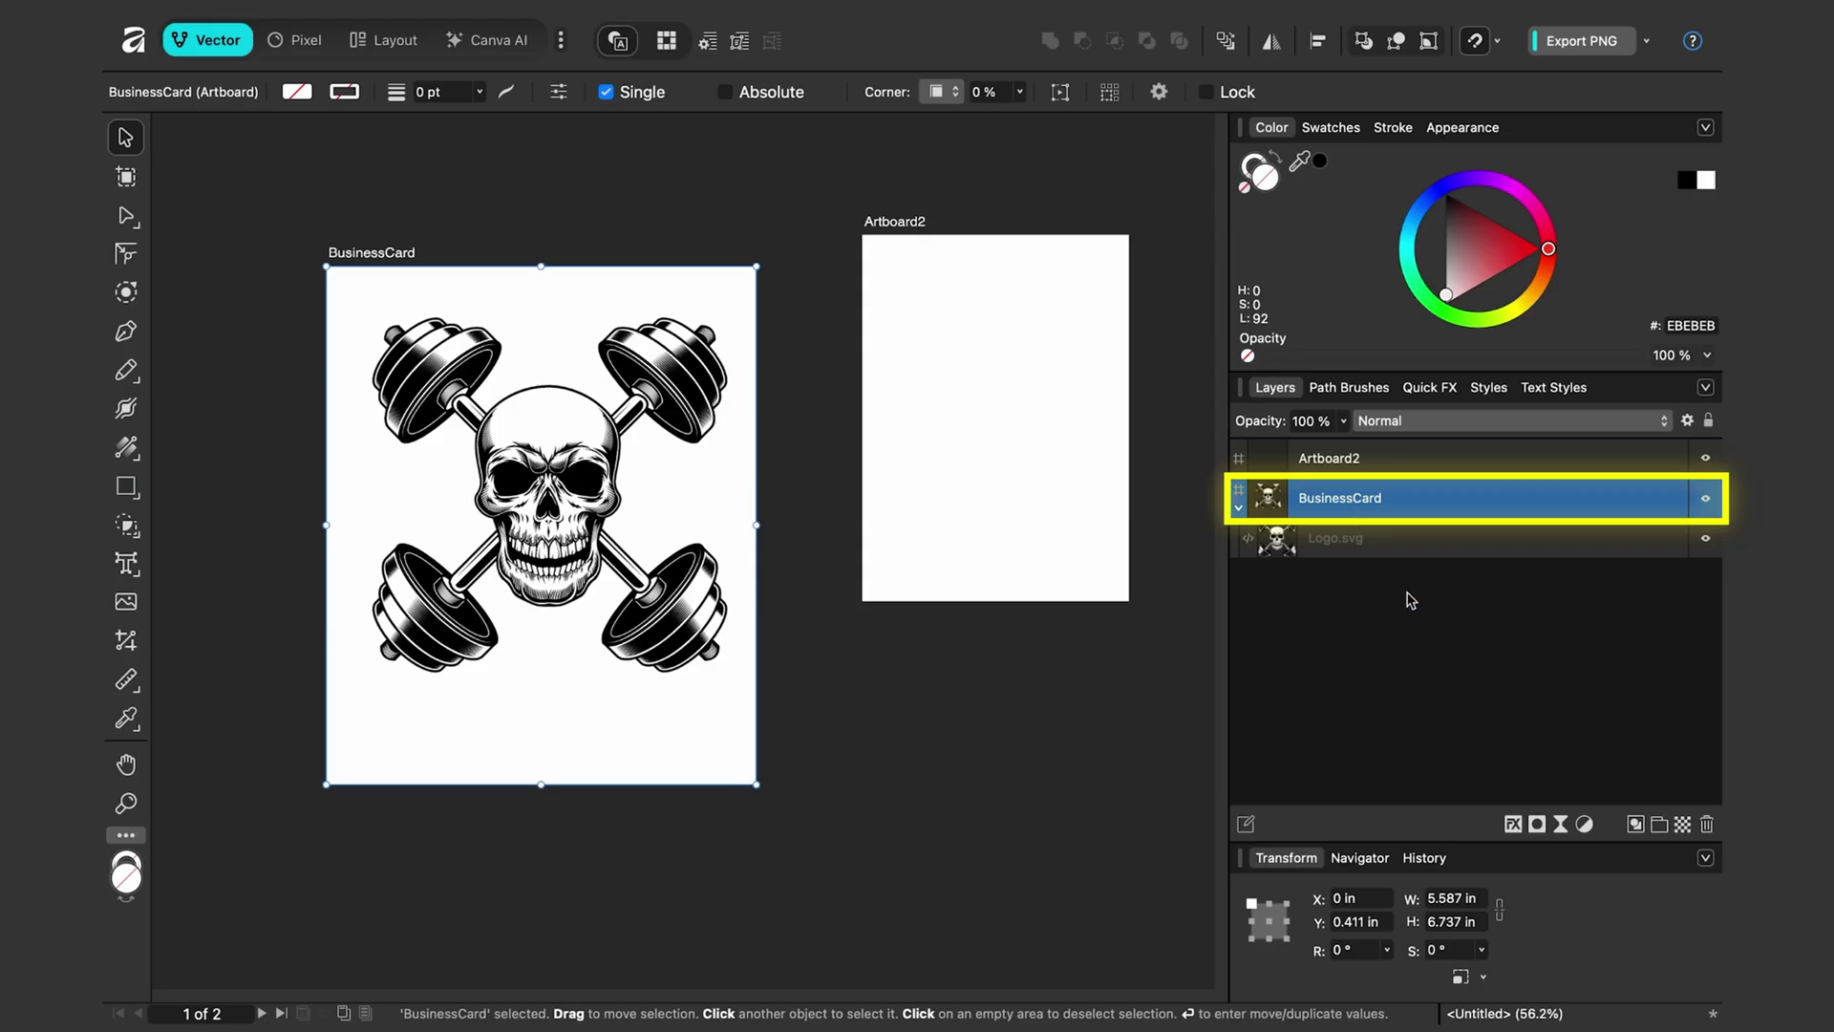
Make the BusinessCard artboard 3.5 × 2 in and shrink the logo onto its left side
left_click(1456, 899)
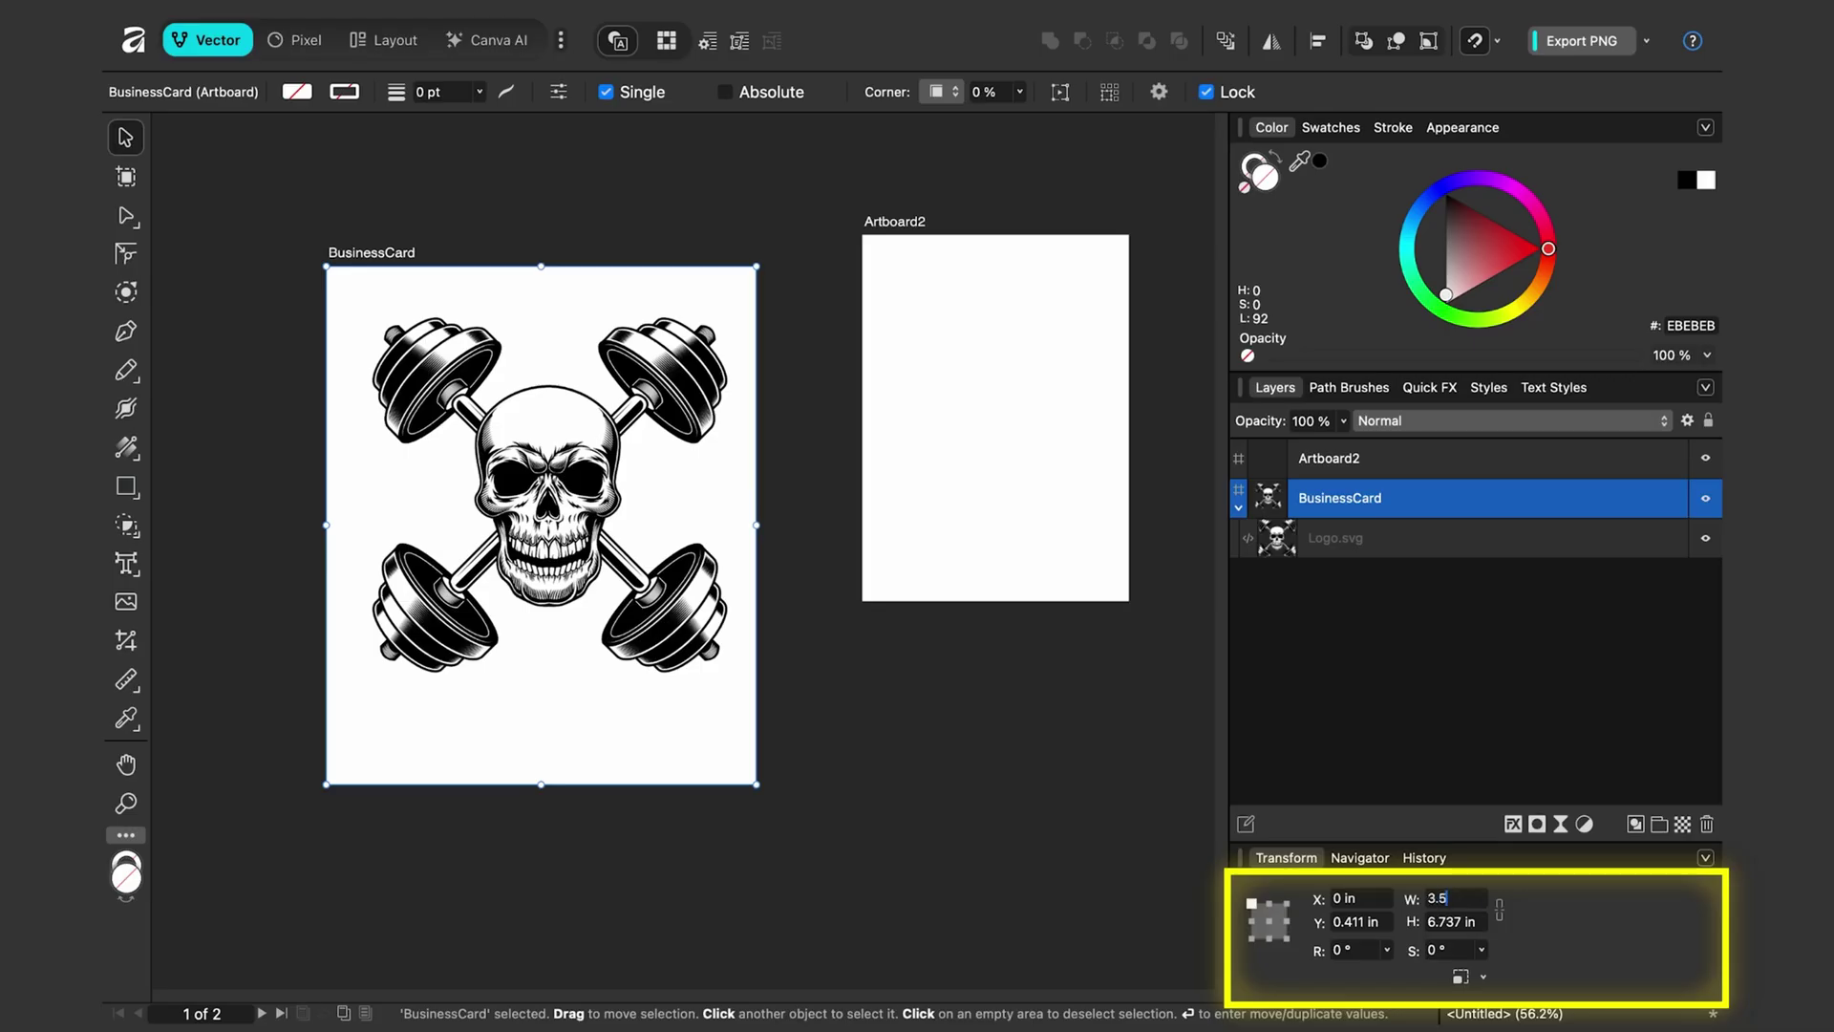
type("3.5")
left_click(1450, 919)
key("Return")
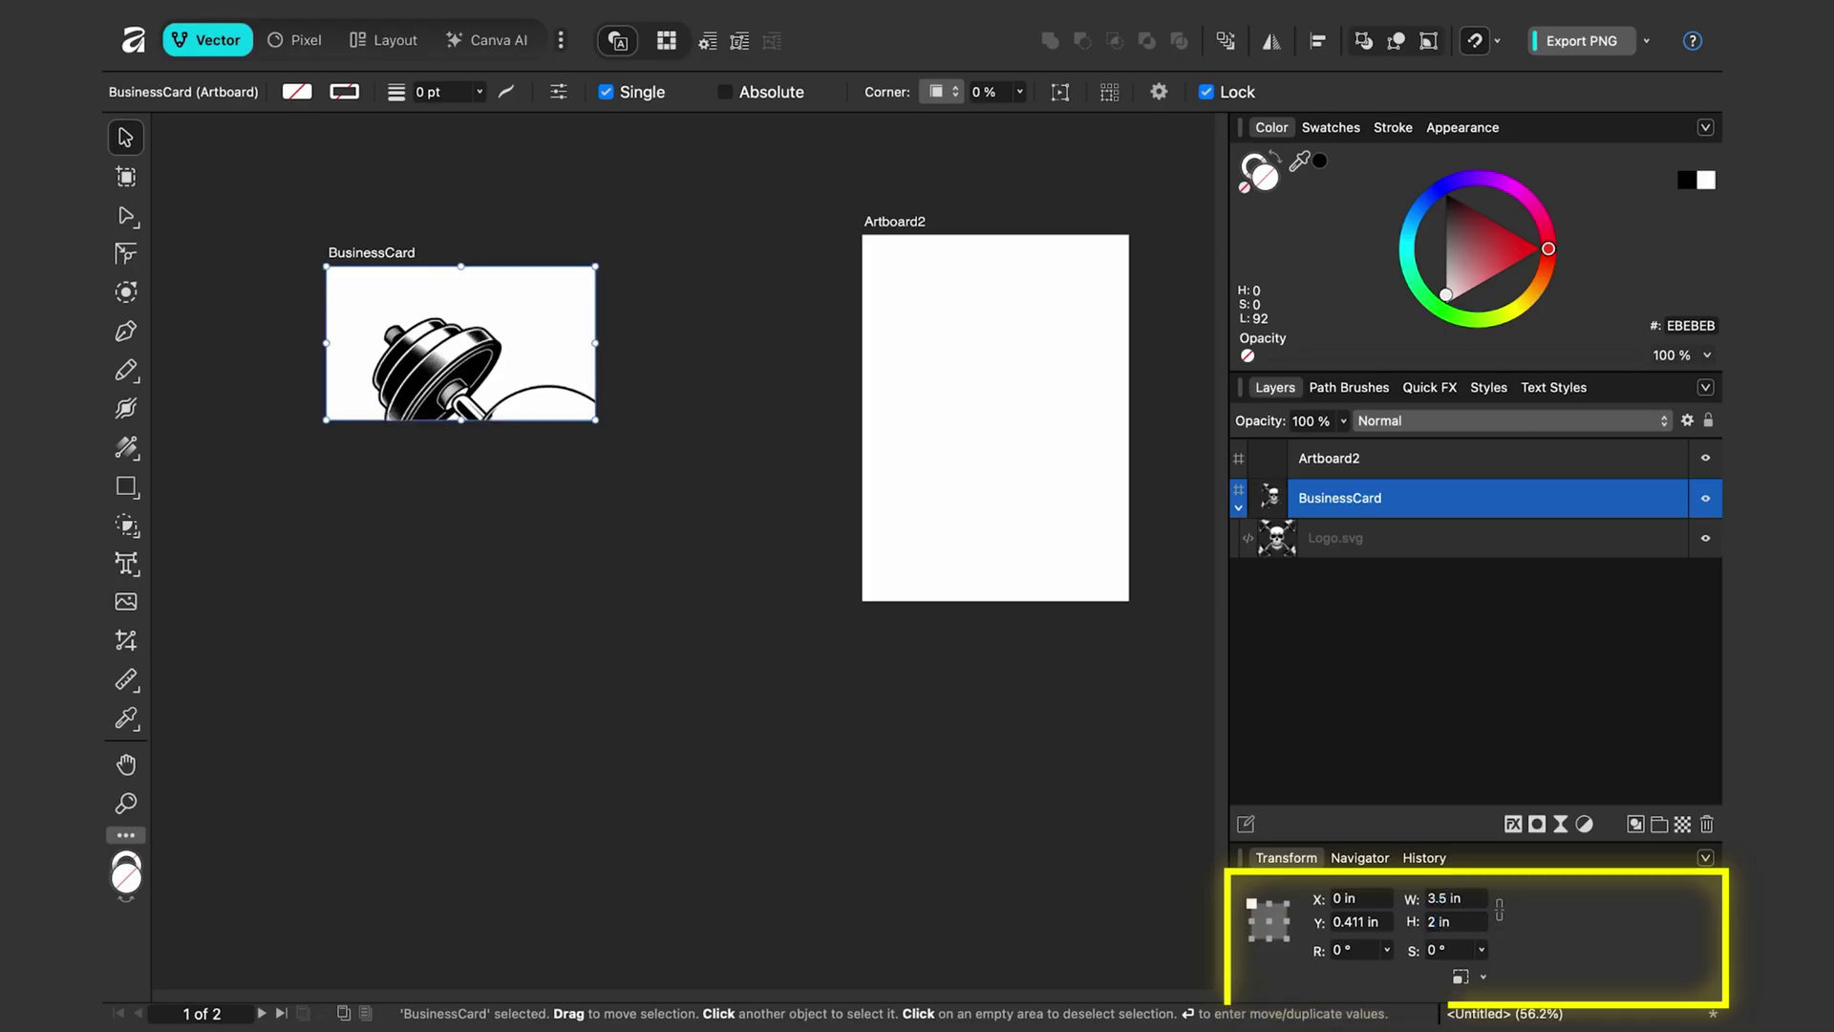
left_click(1326, 536)
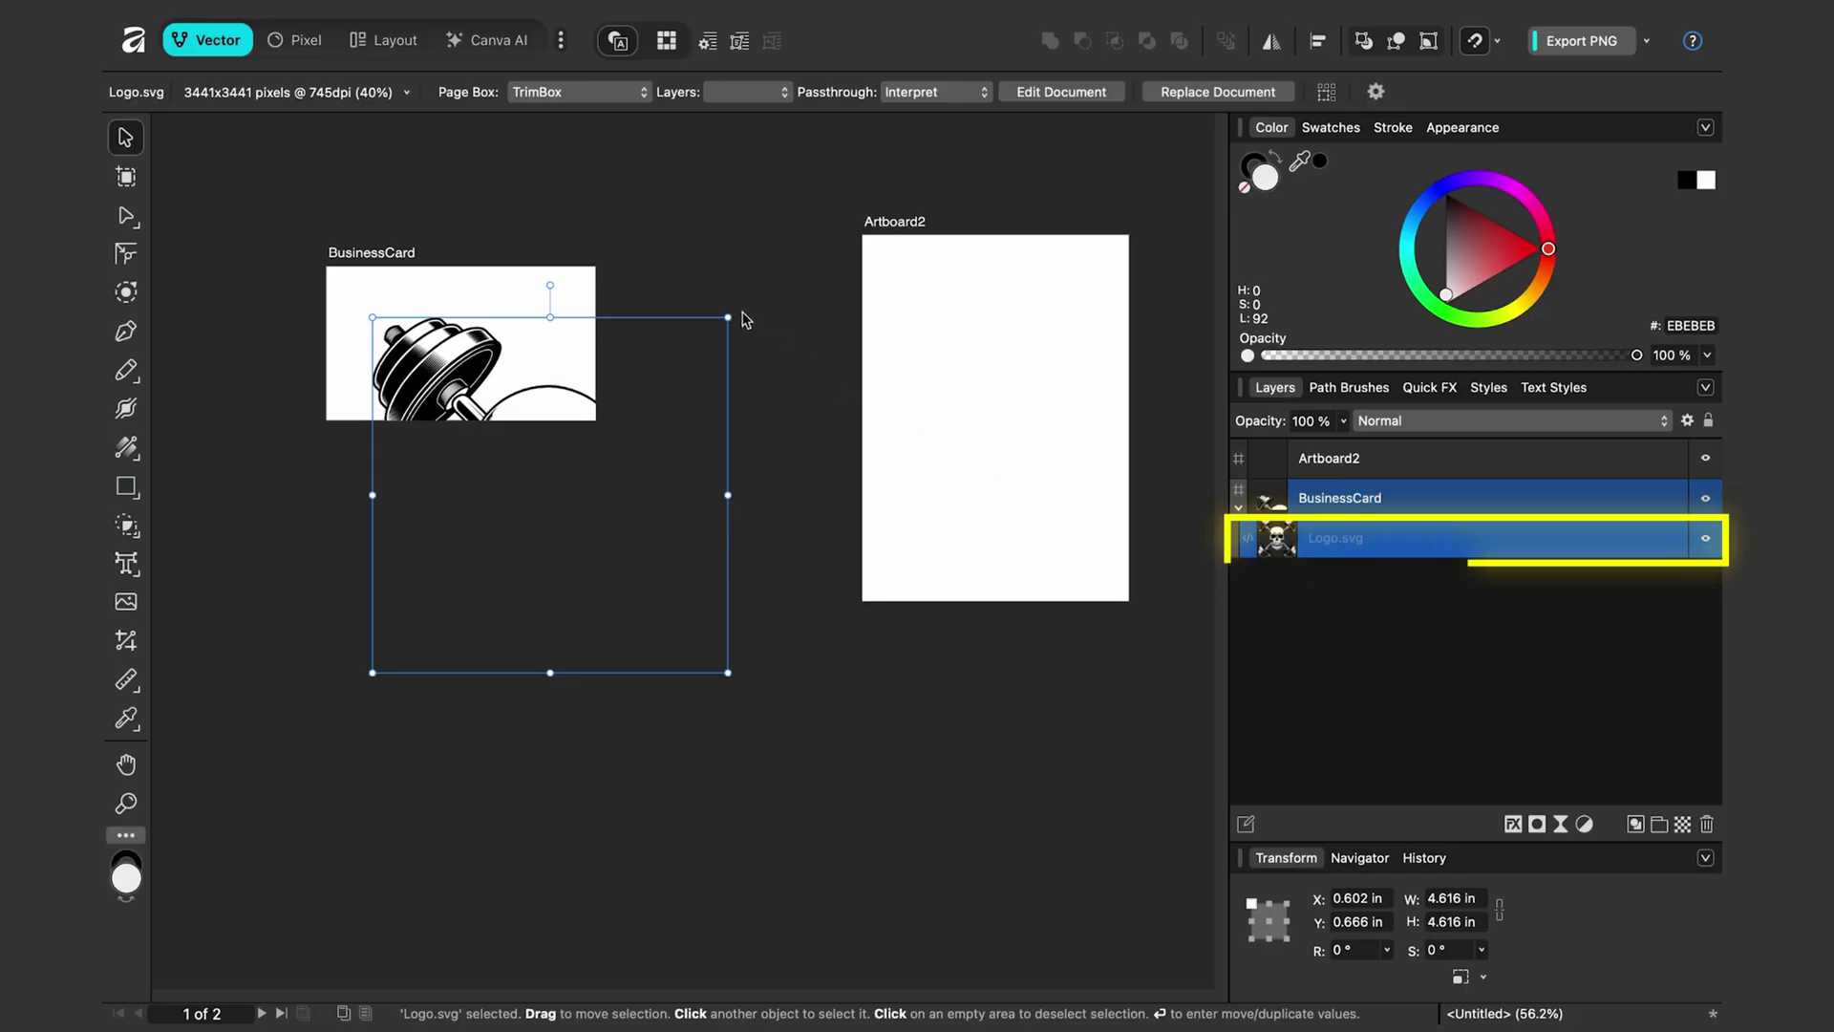
left_click_drag(728, 316, 414, 331)
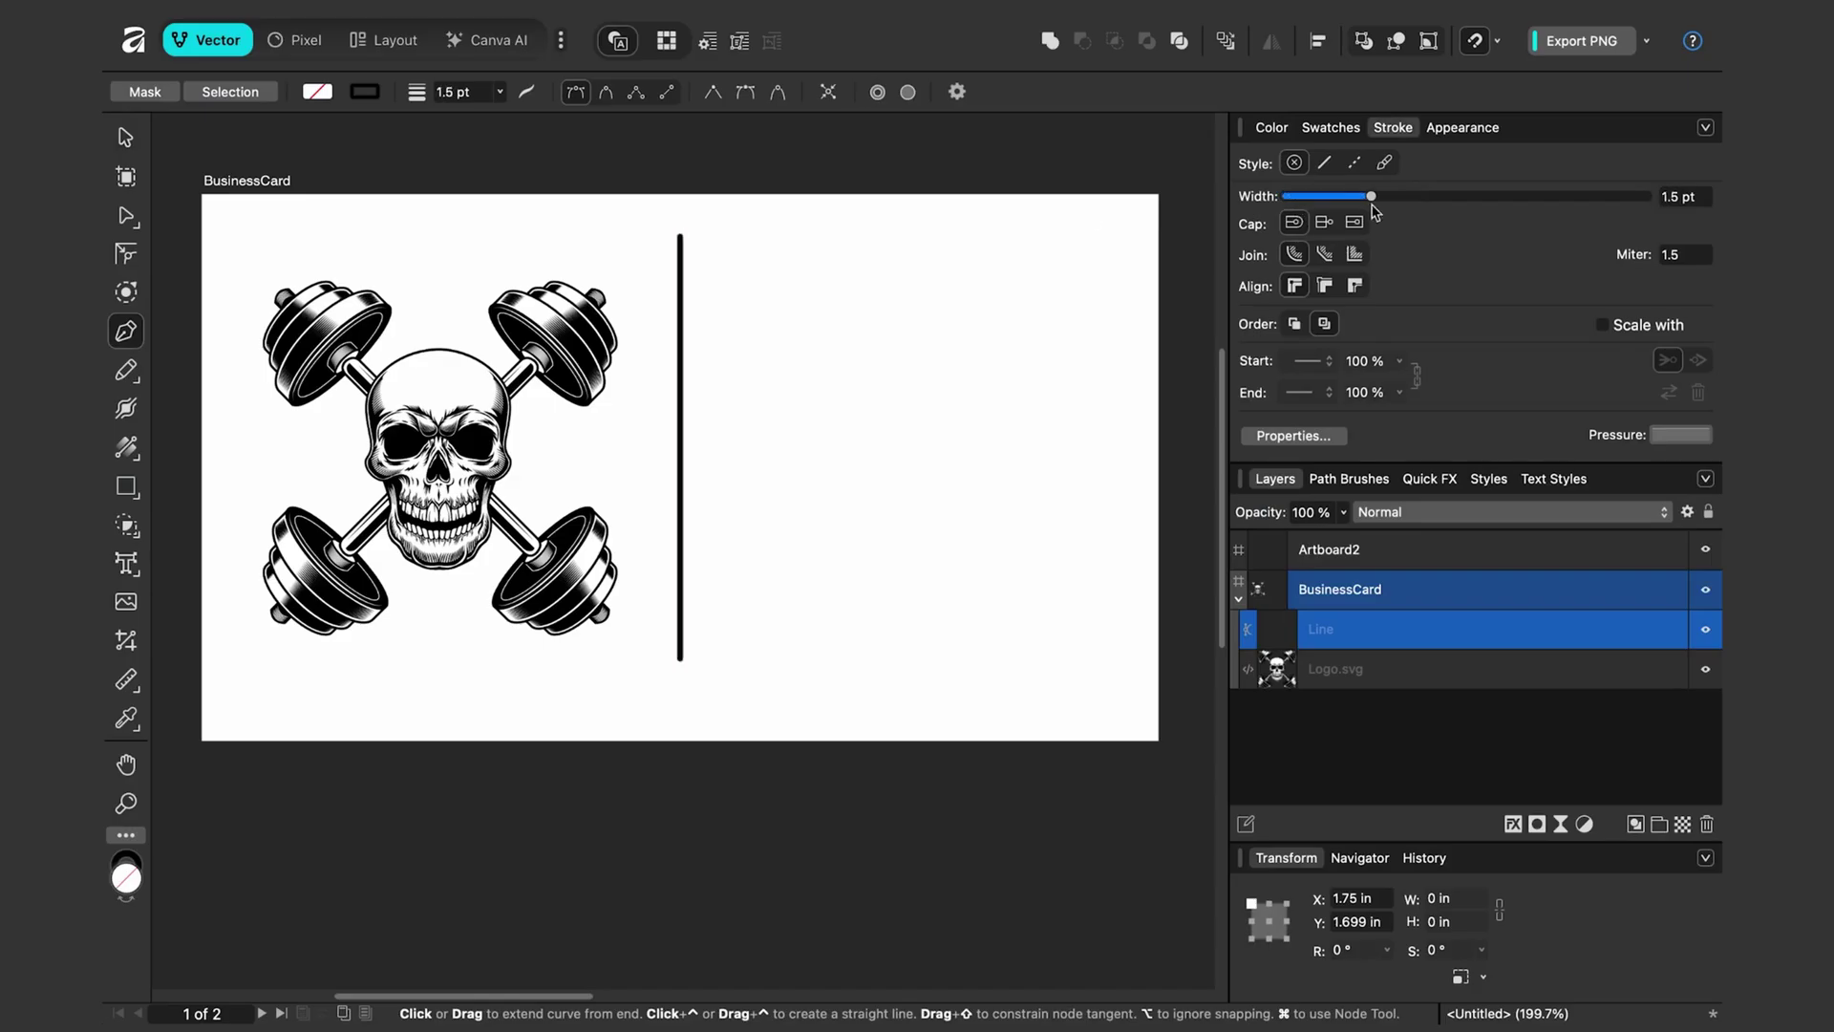
Add the name, e-mail and phone number text lines beside the logo on the card
key("t")
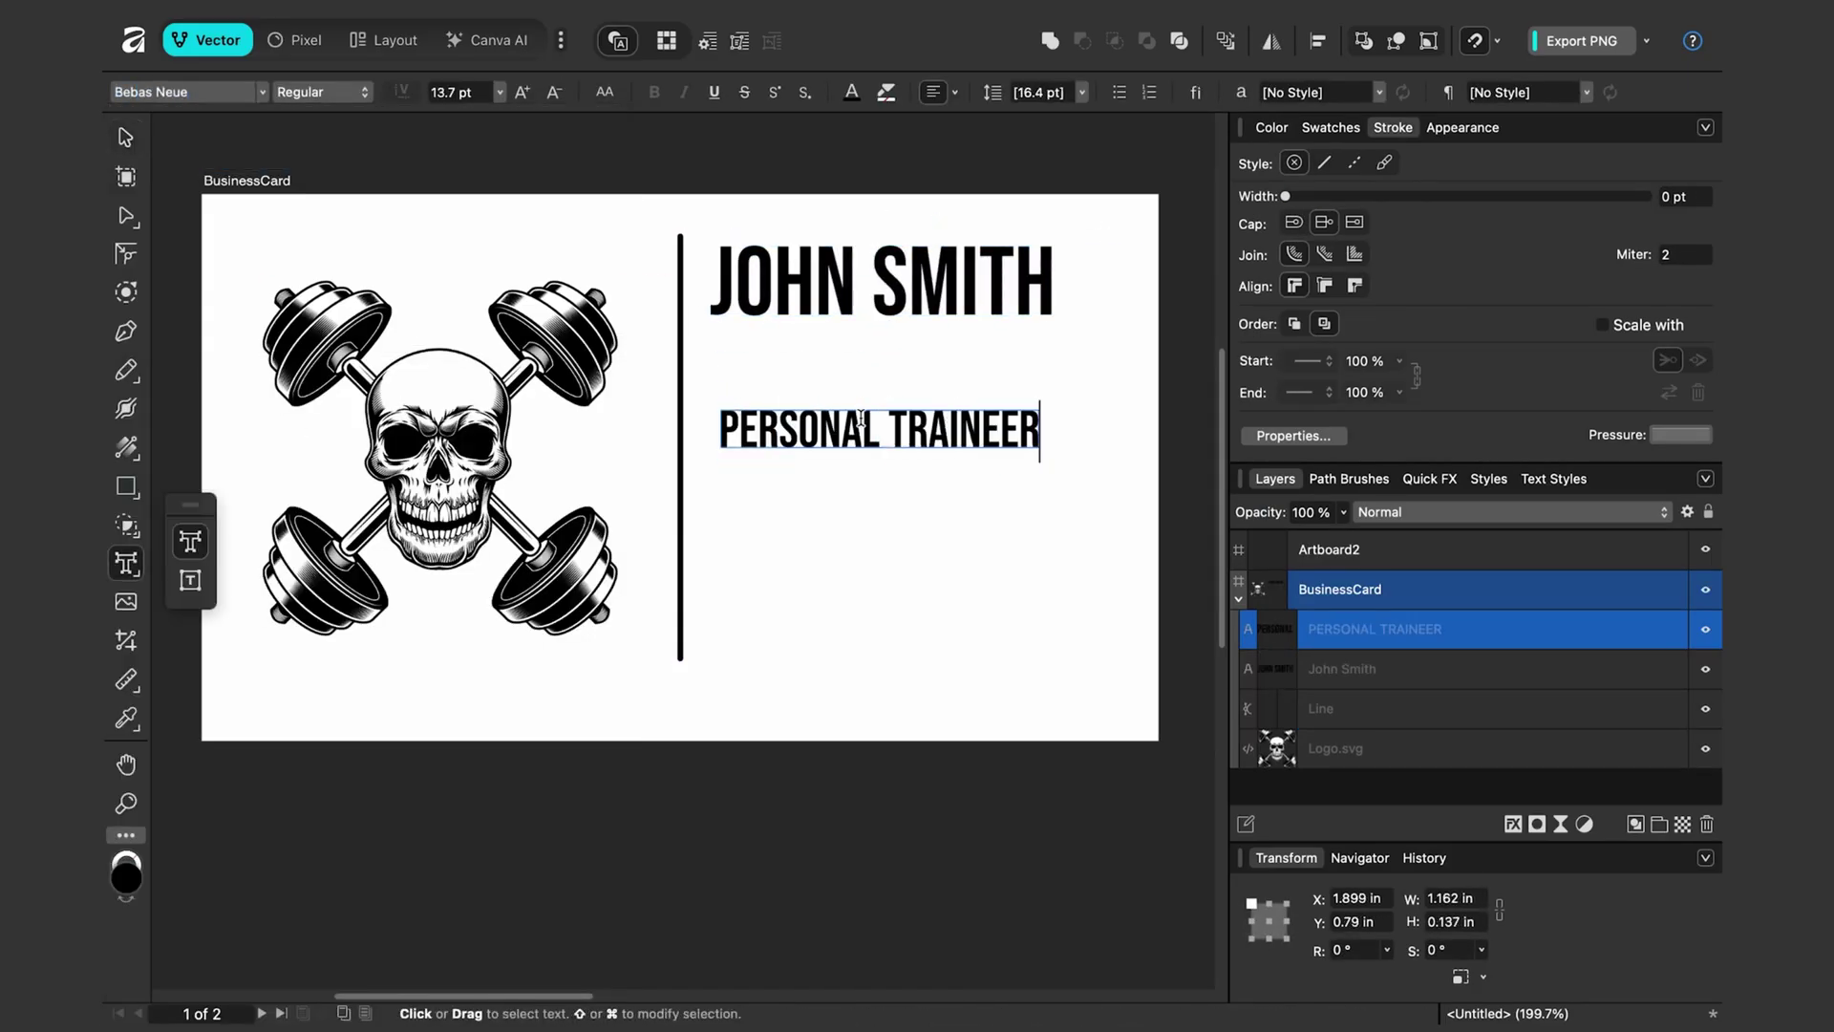
key("Escape")
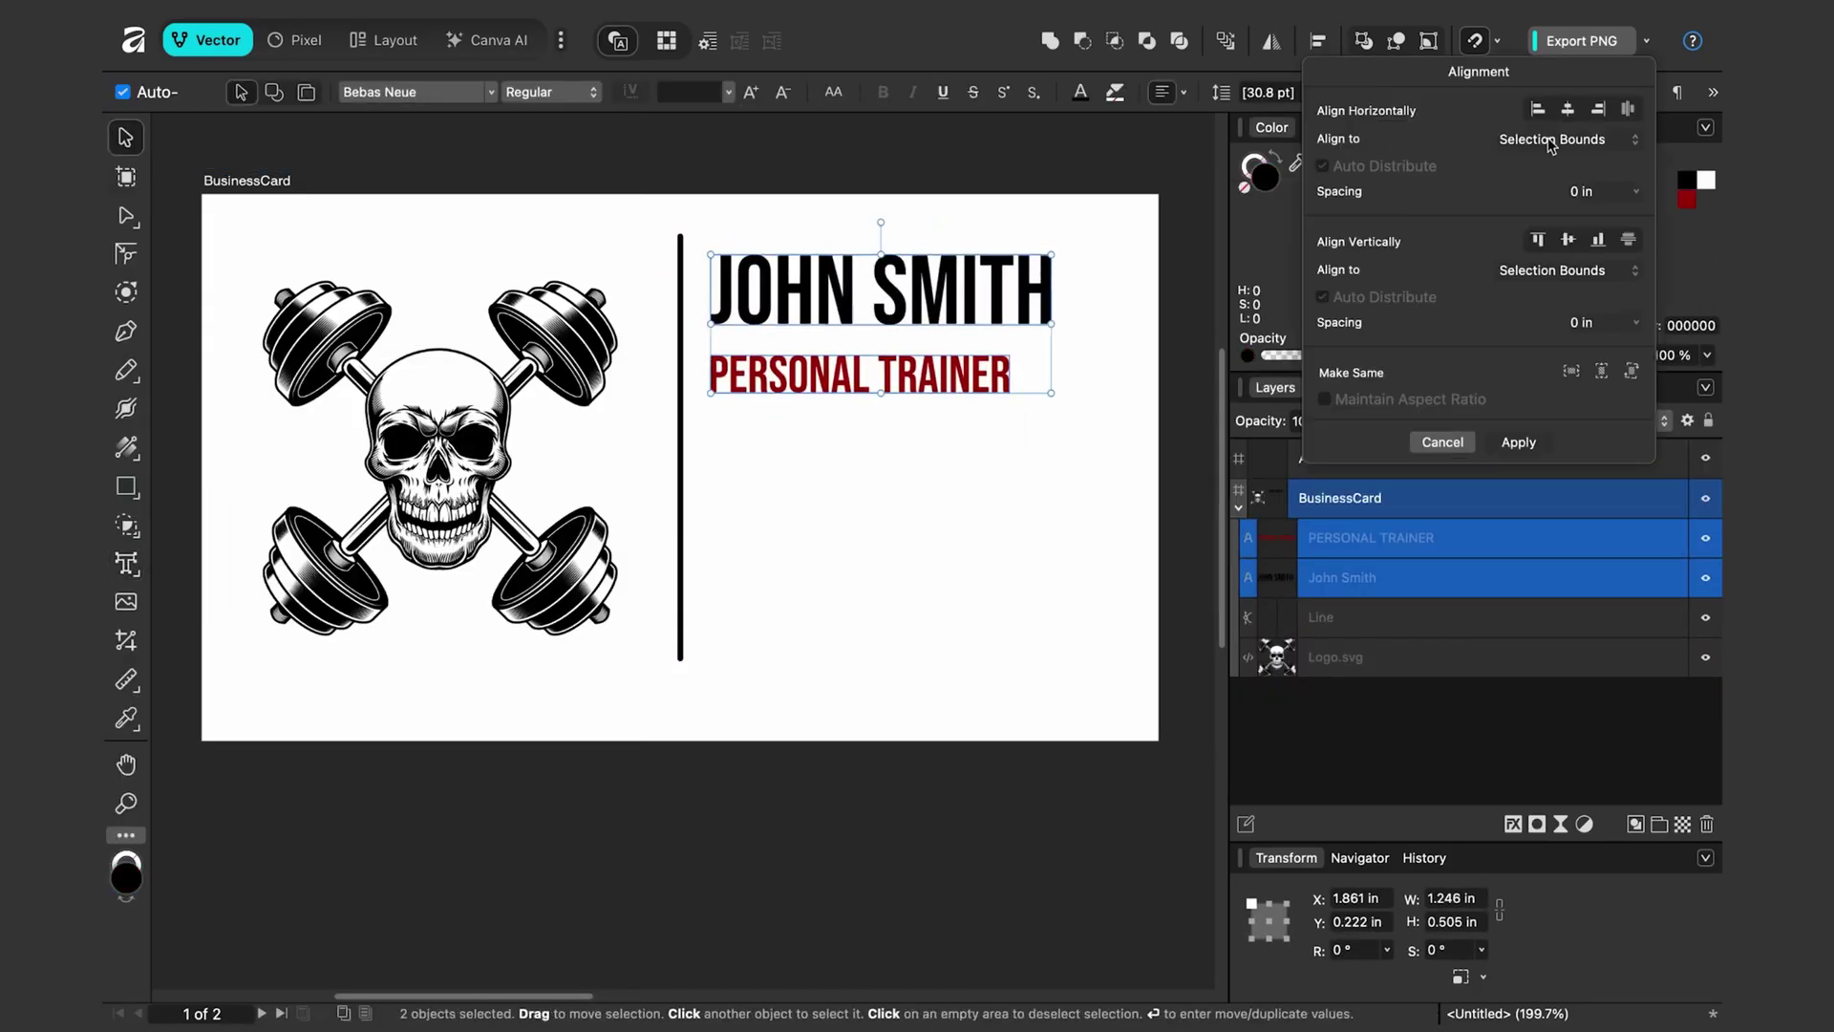
key("Escape")
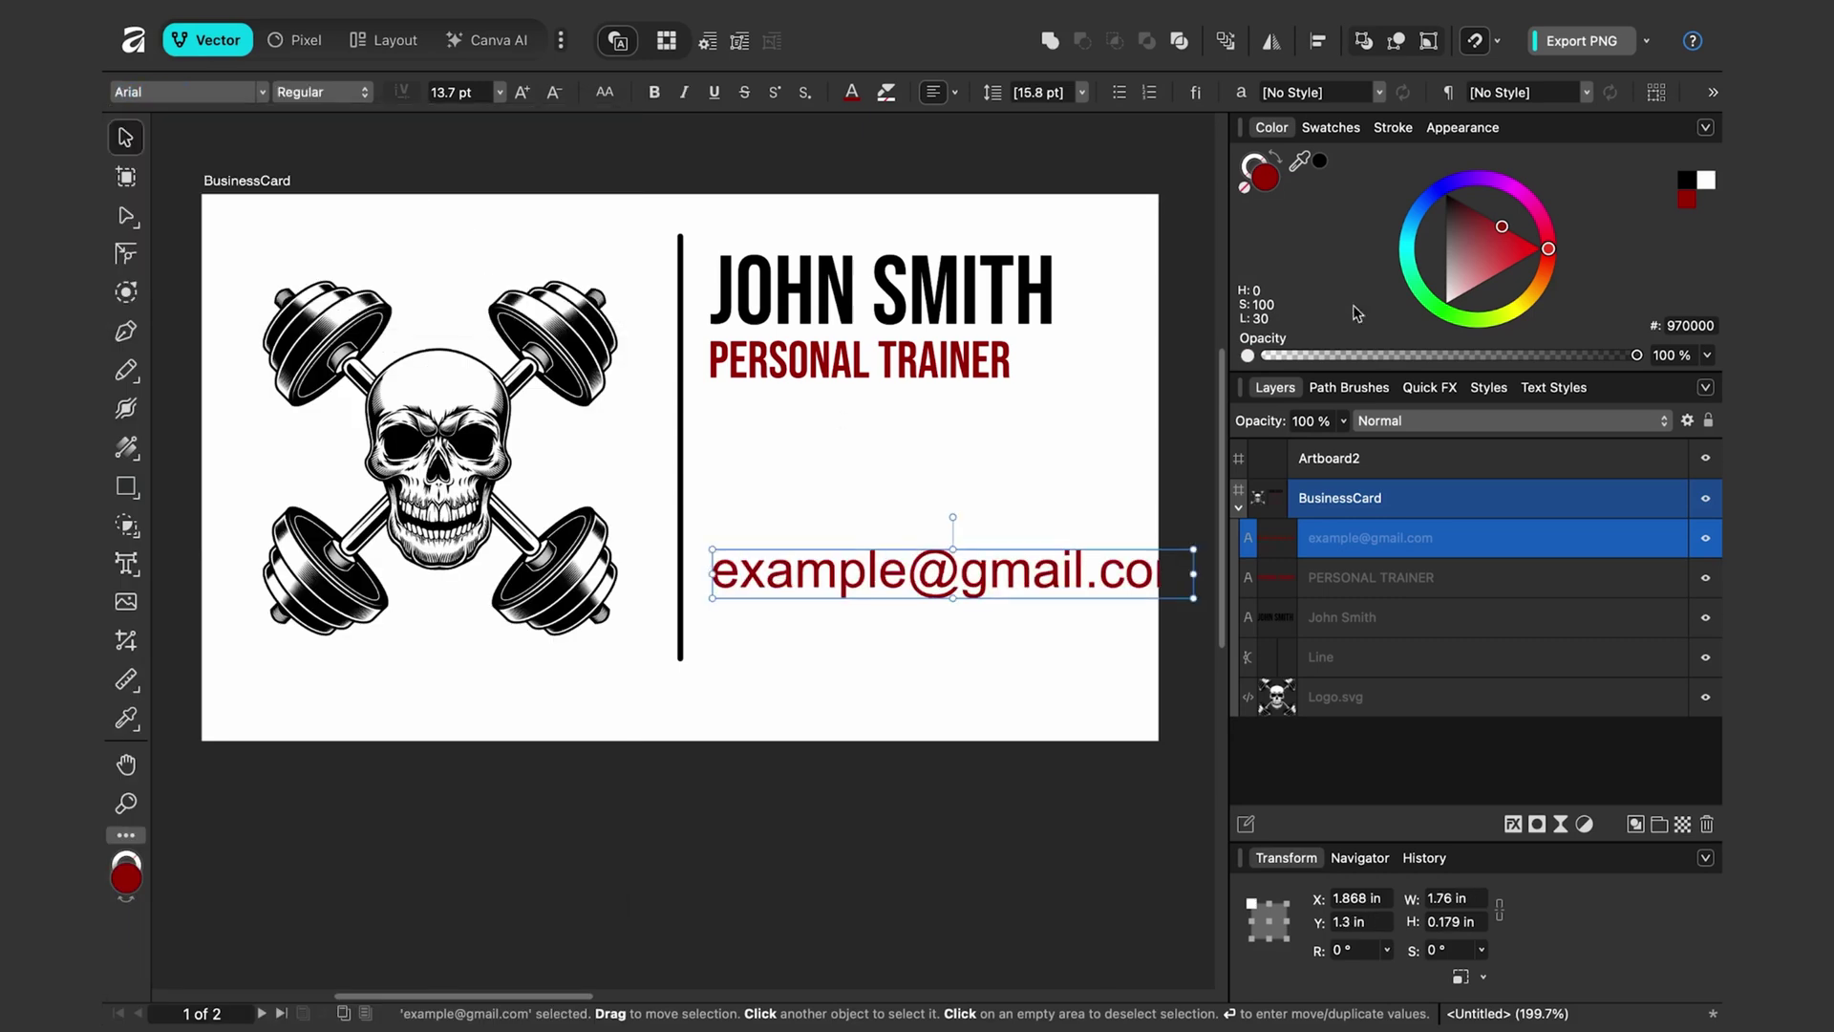
type("90")
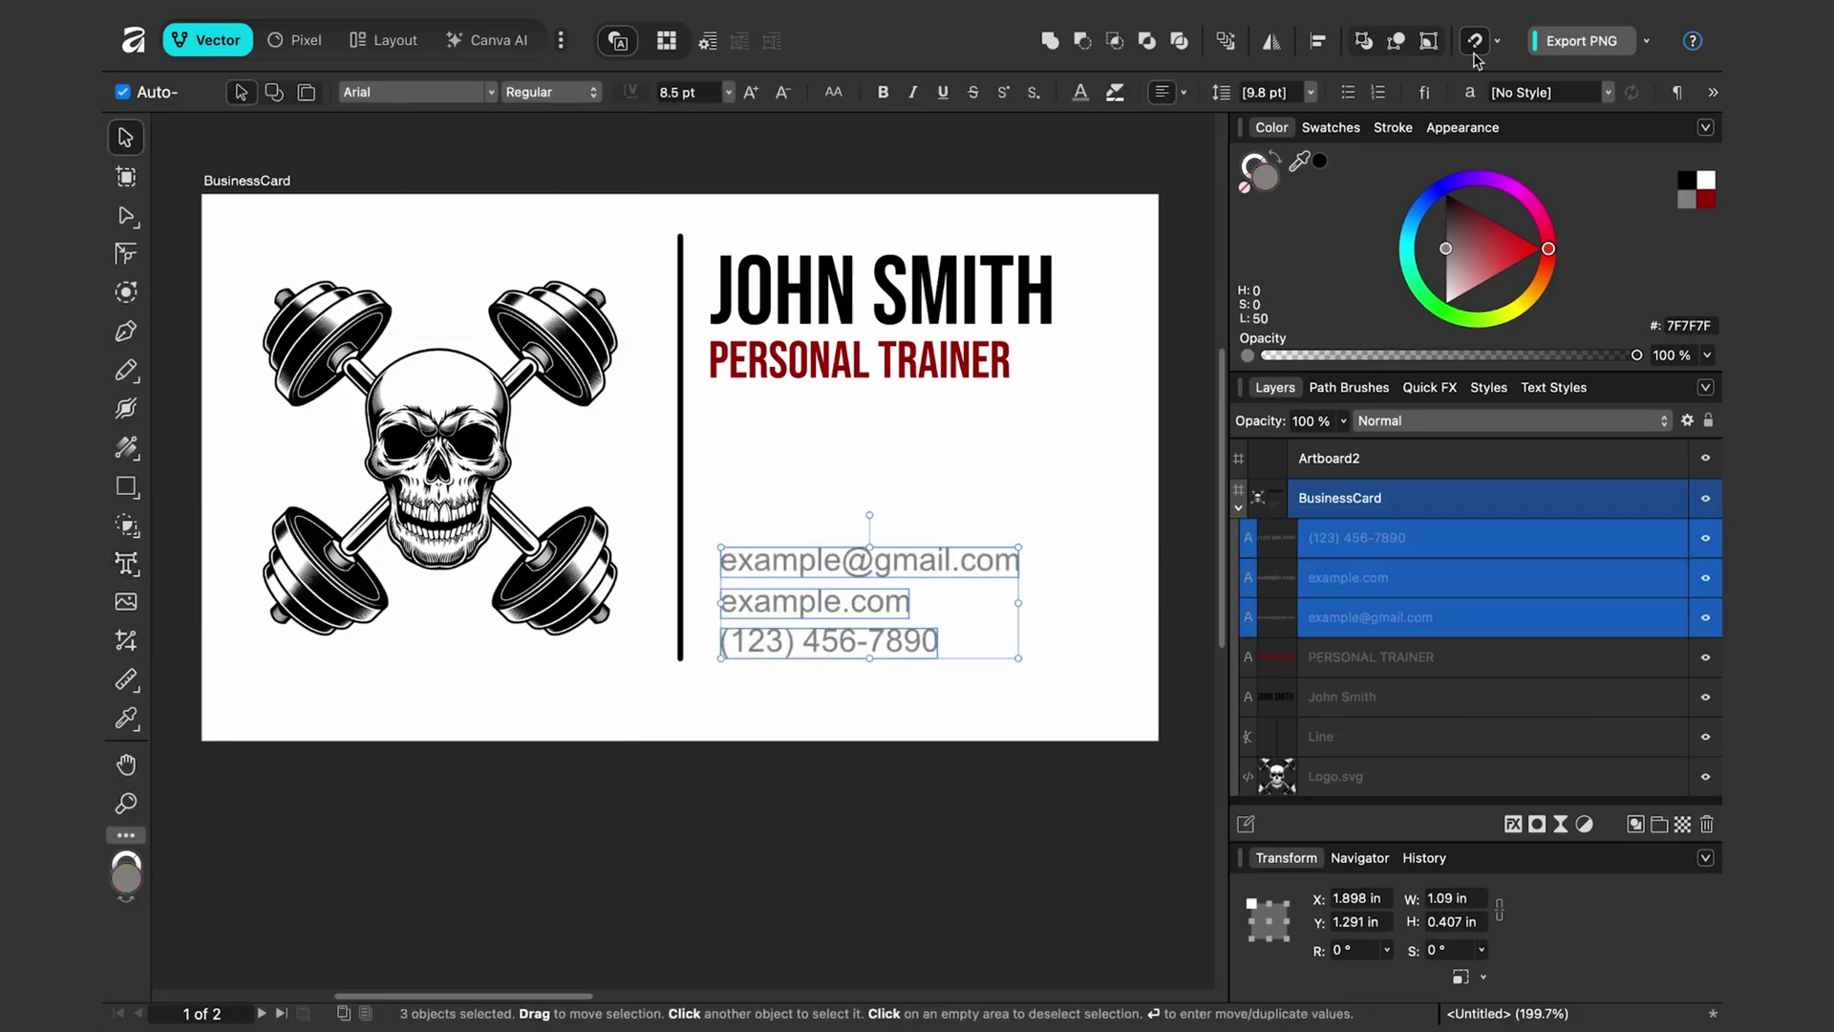
key("Escape")
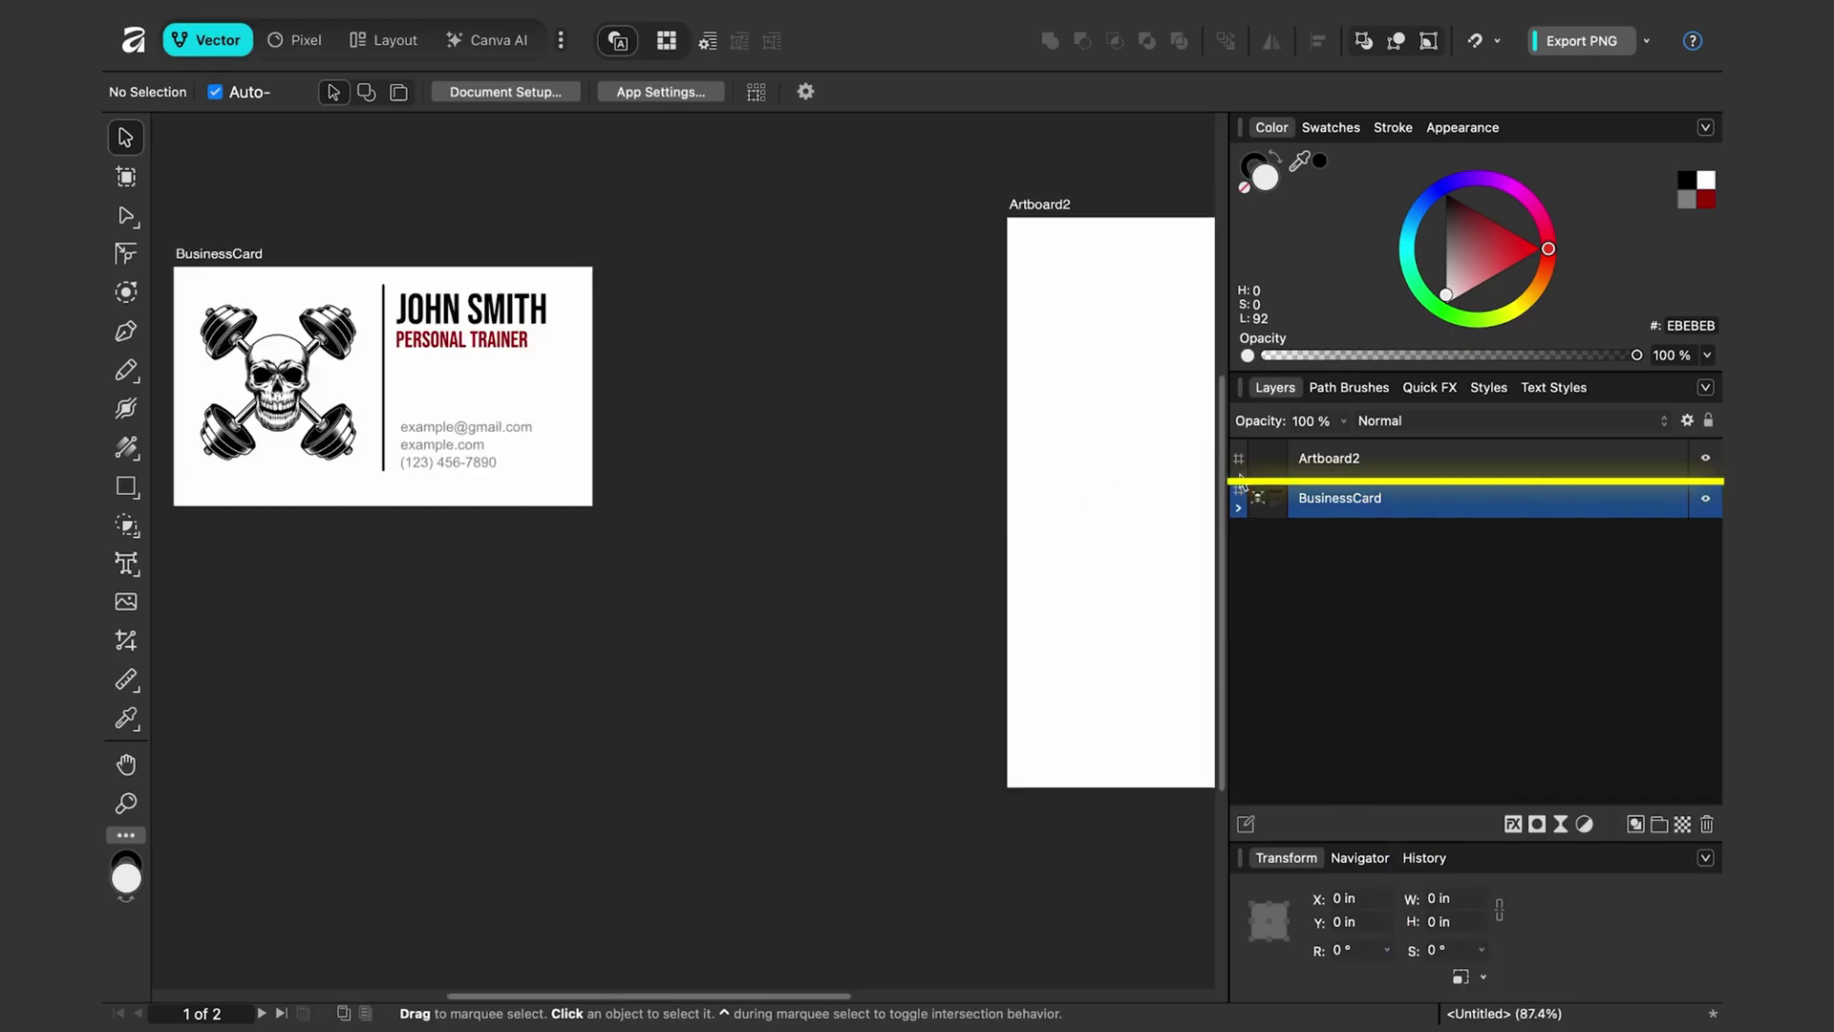
left_click(1246, 453)
Move Artboard2 next to the card and resize it to 5 × 5 in
left_click_drag(1111, 316, 800, 307)
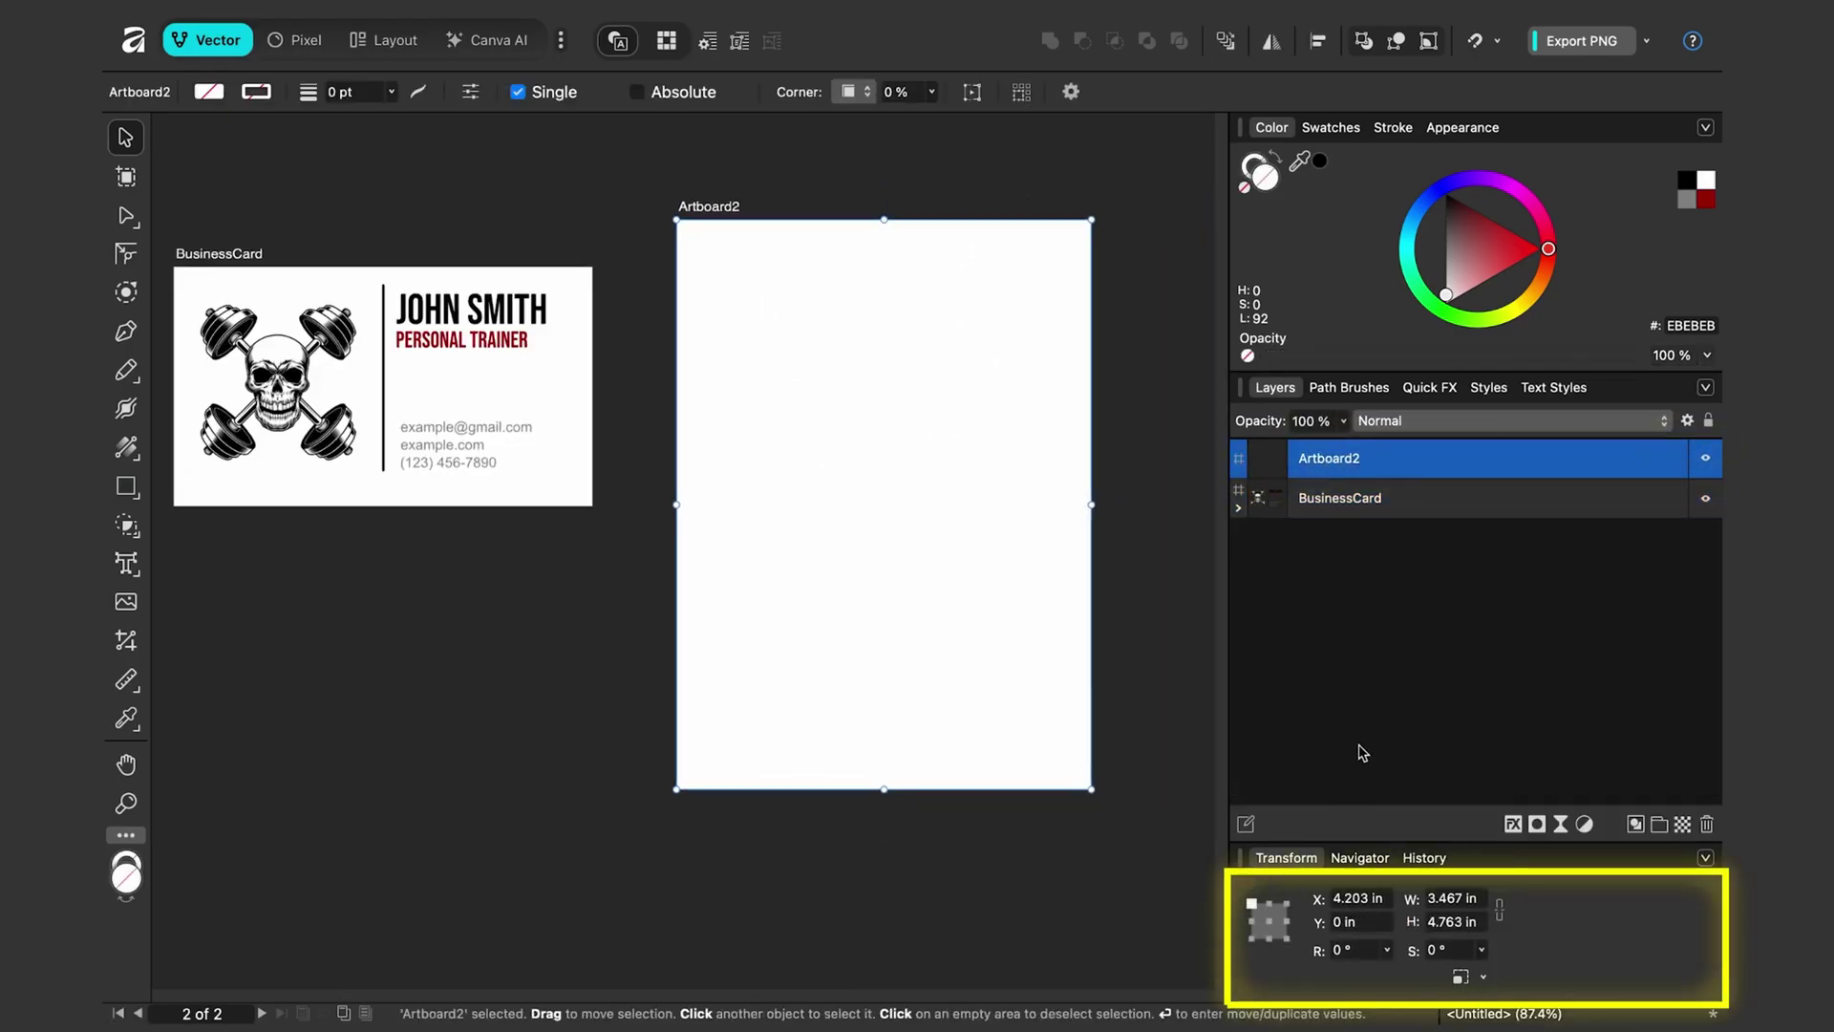
type("5")
left_click(1459, 923)
type("5")
key("Return")
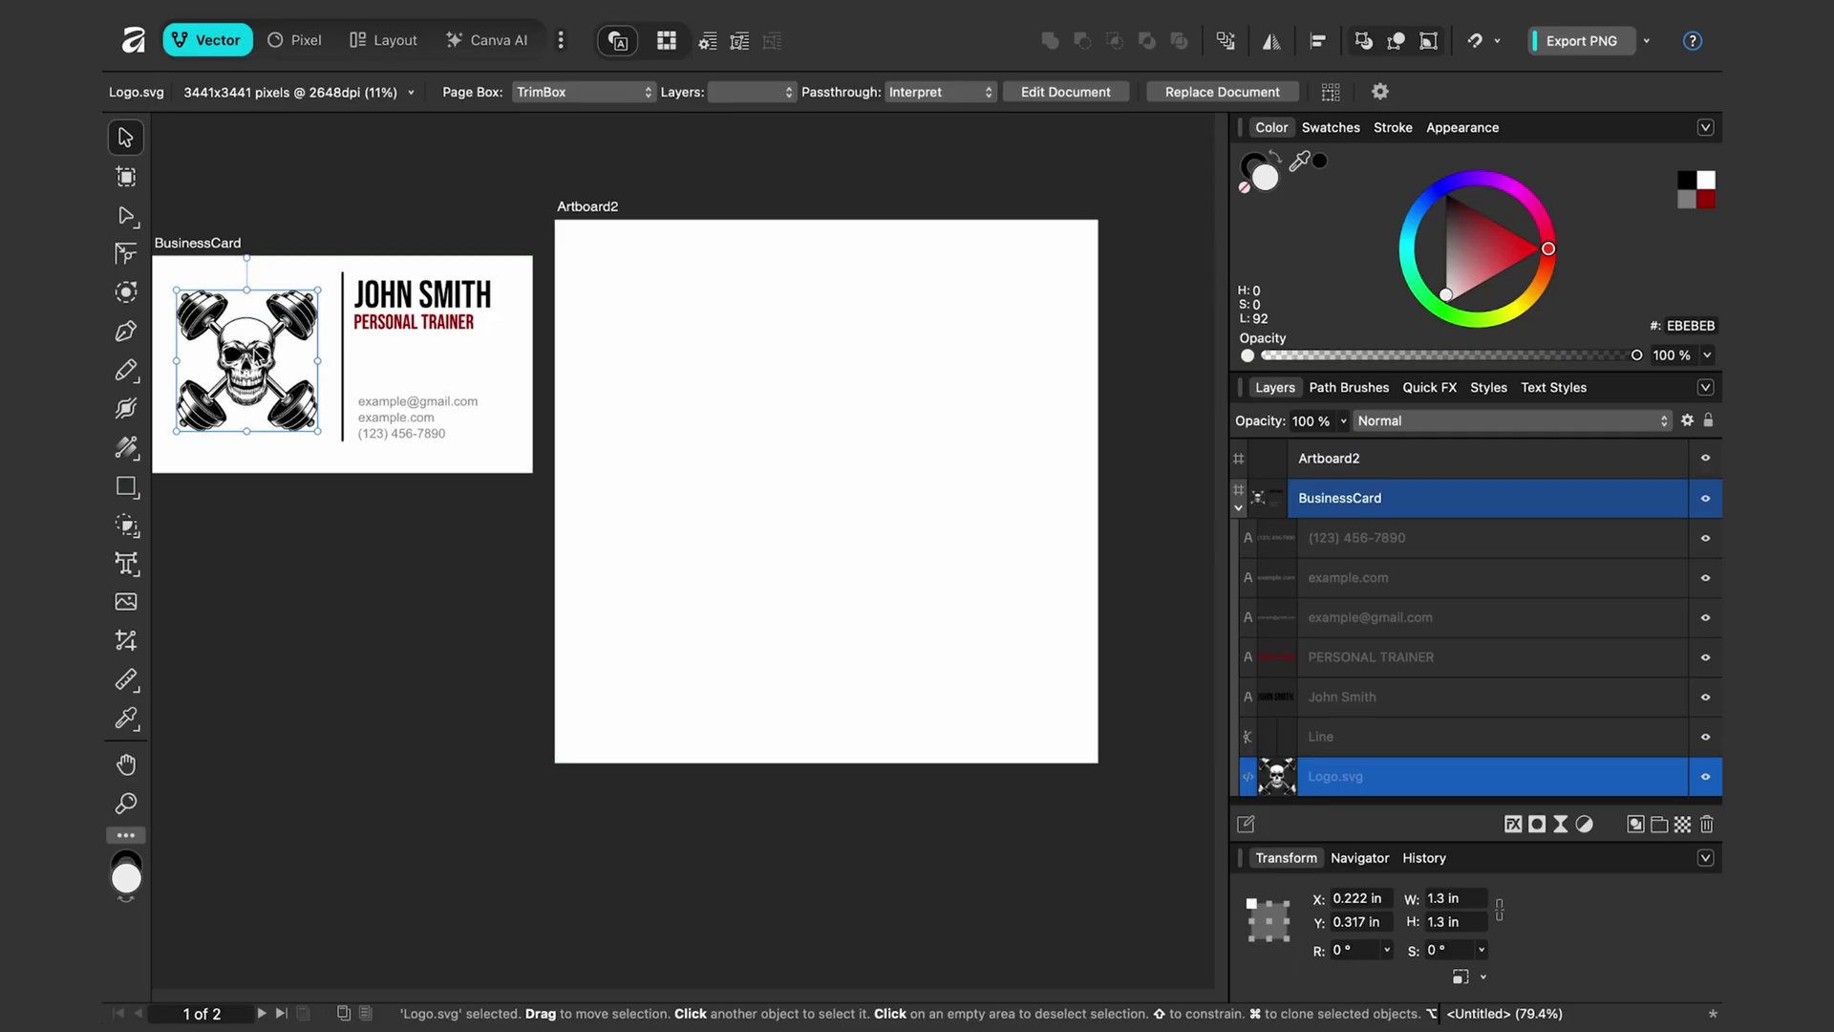
Paste the logo onto Artboard2, enlarge it to 3.3 in and centre it
left_click(758, 350)
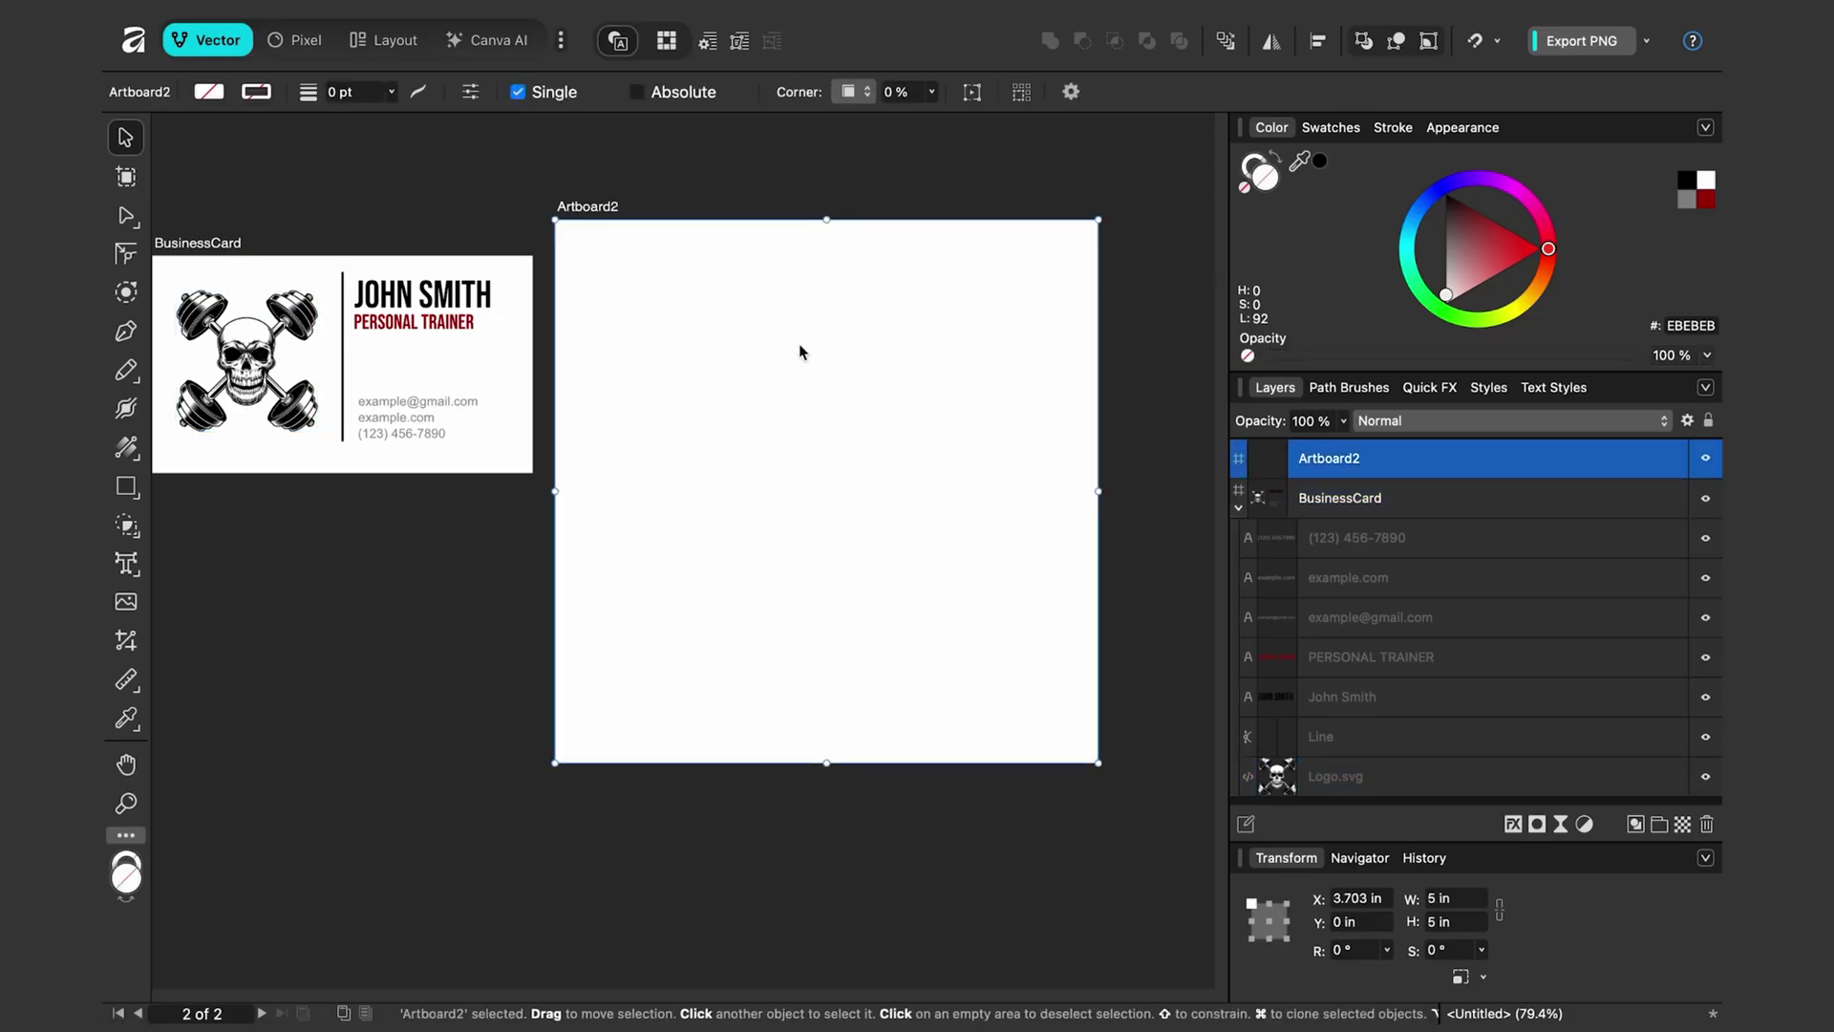
key("super+v")
left_click_drag(720, 396, 936, 613)
left_click_drag(860, 423, 932, 463)
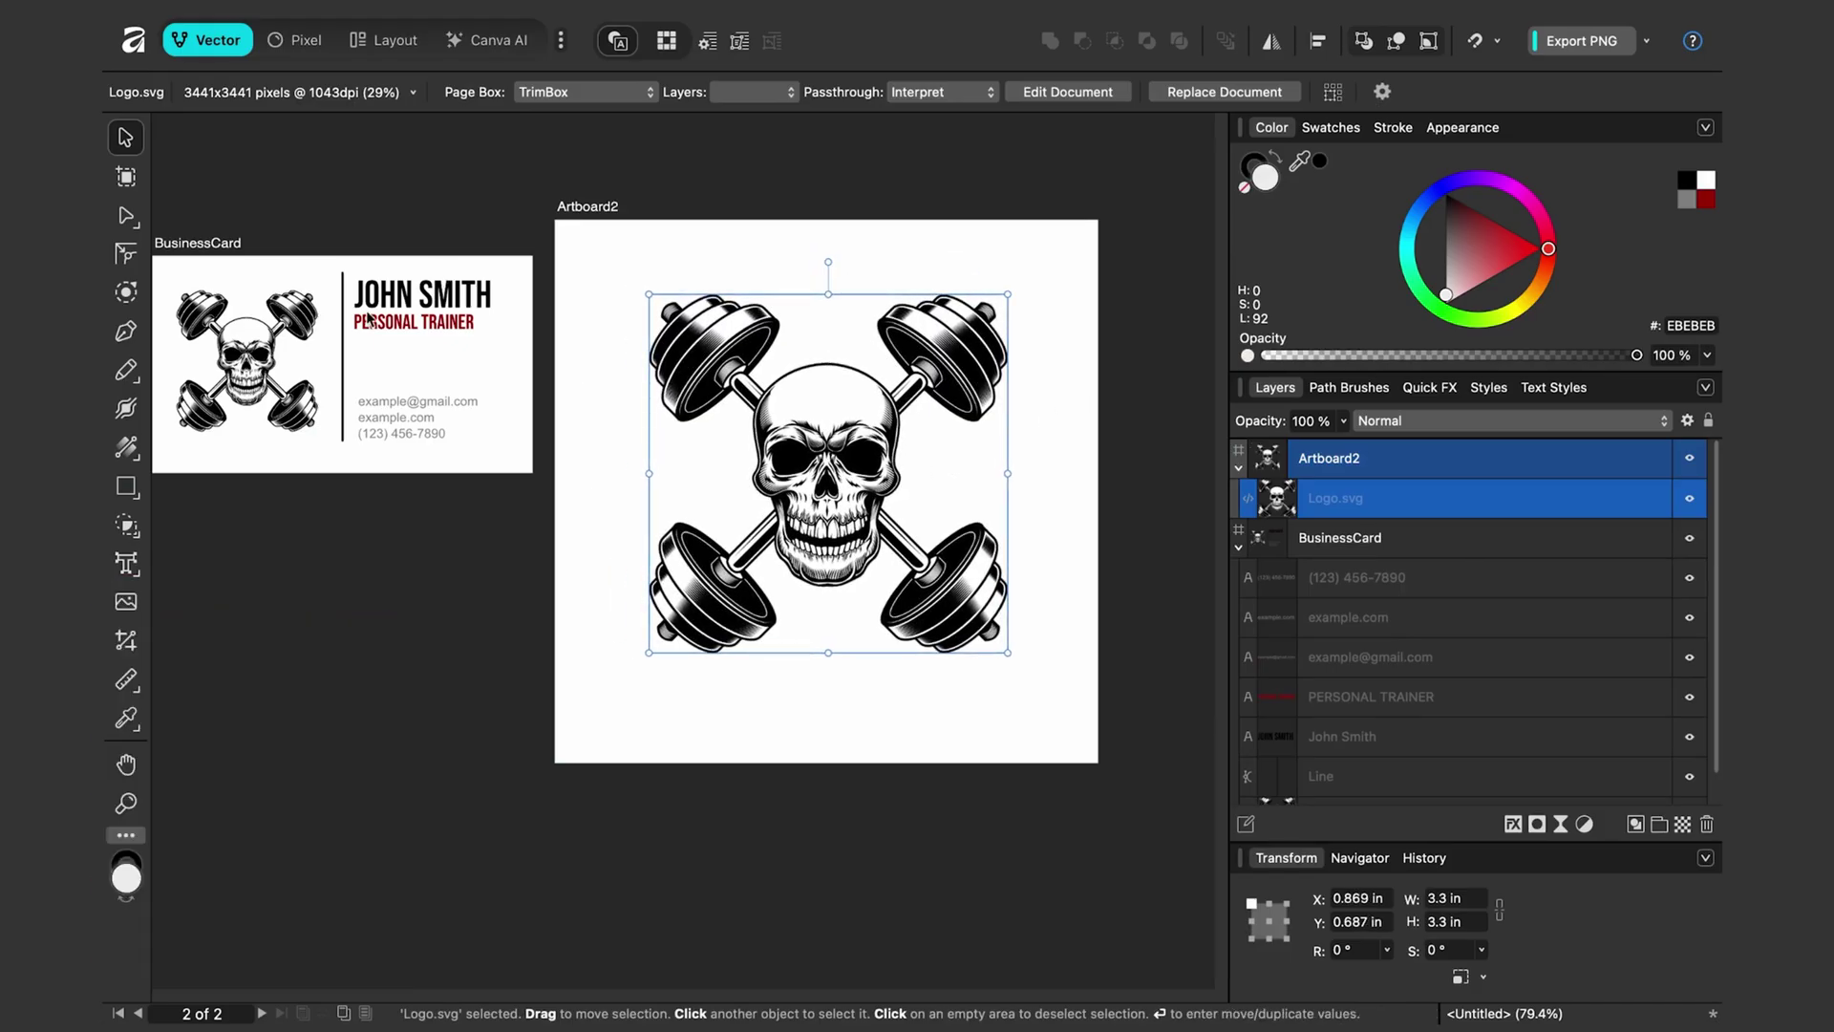
Draw a 5 × 5 in circle on Artboard2 aligned to the artboard's top-left corner
right_click(133, 490)
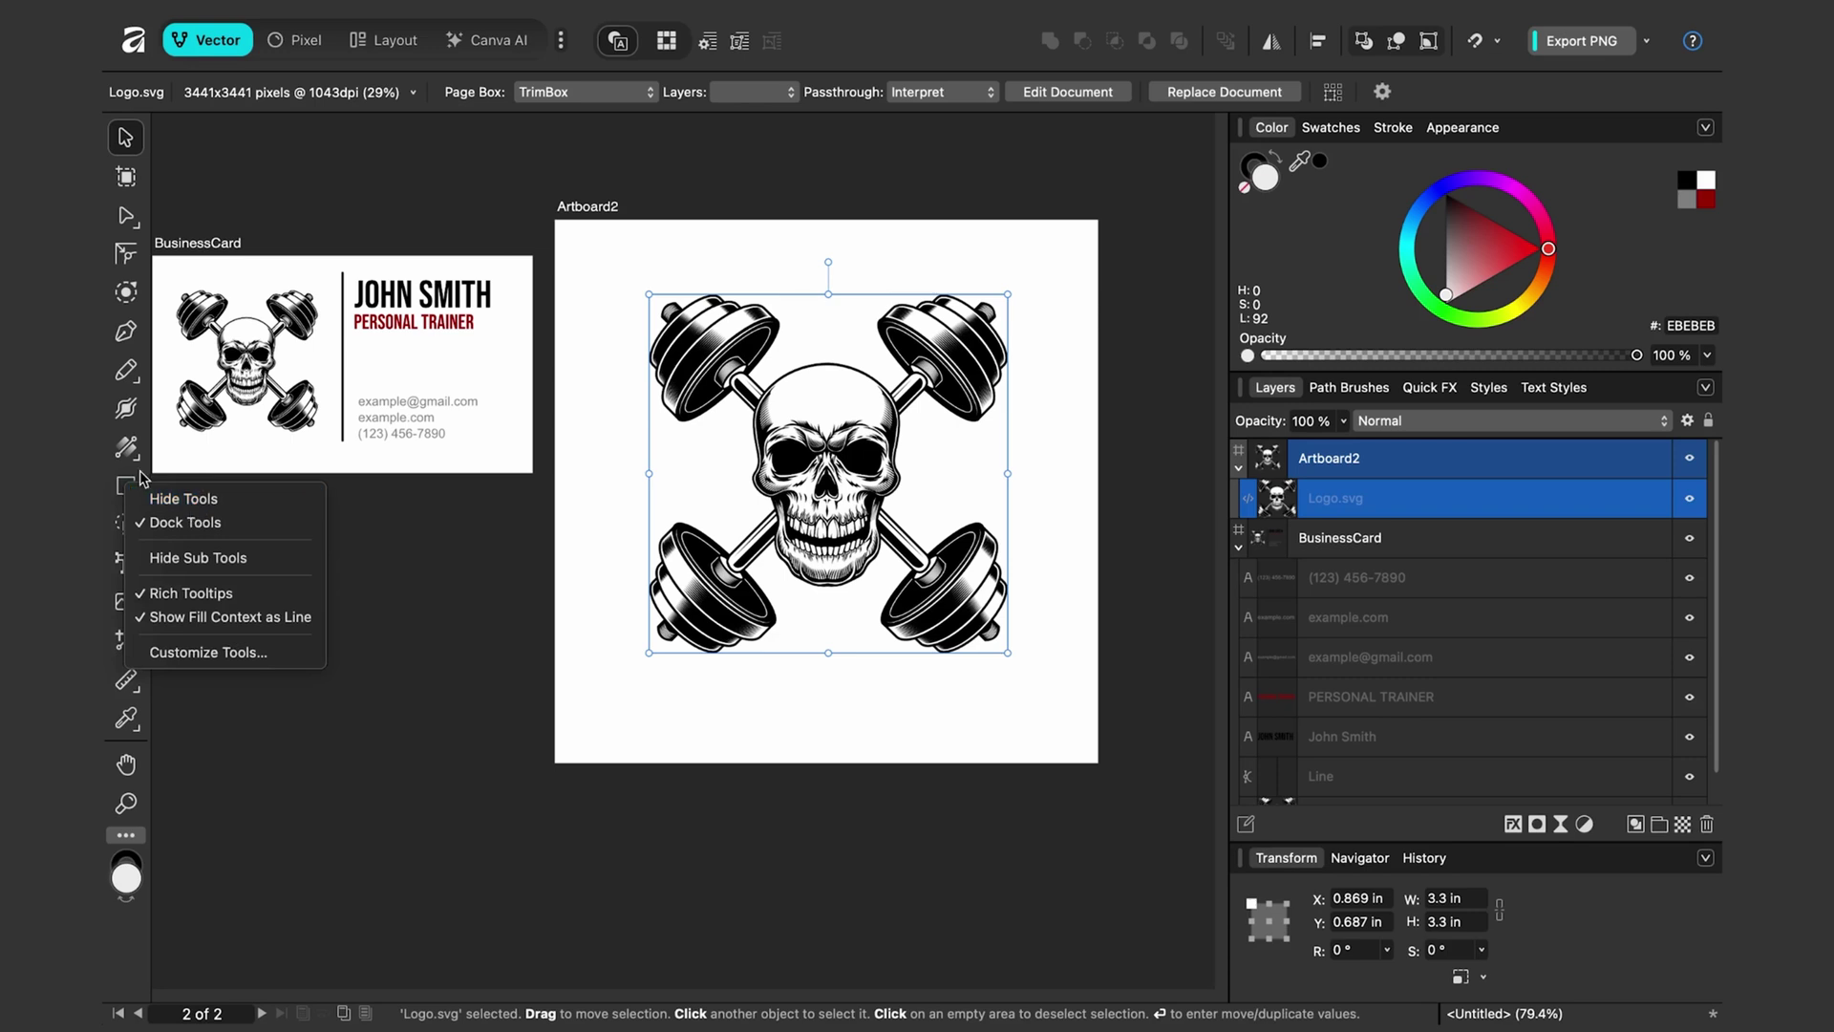
left_click(125, 486)
left_click_drag(628, 280, 1057, 706)
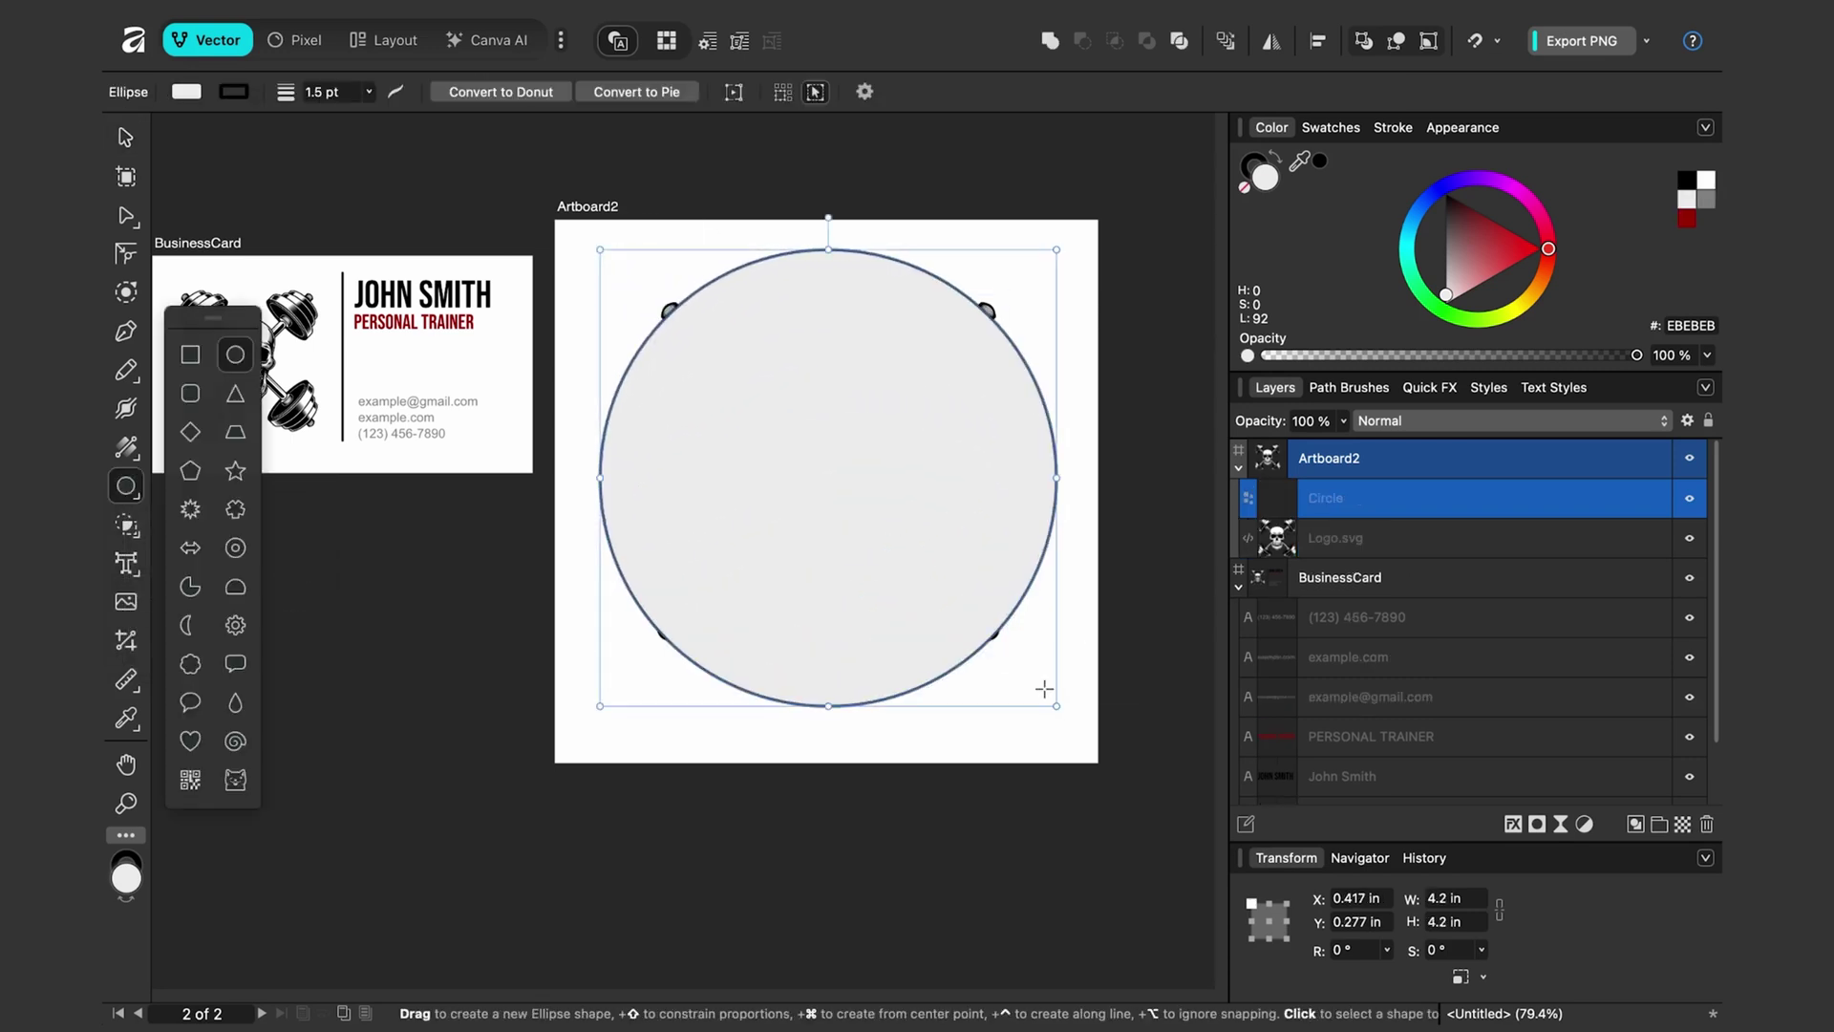
type("5")
left_click(1456, 922)
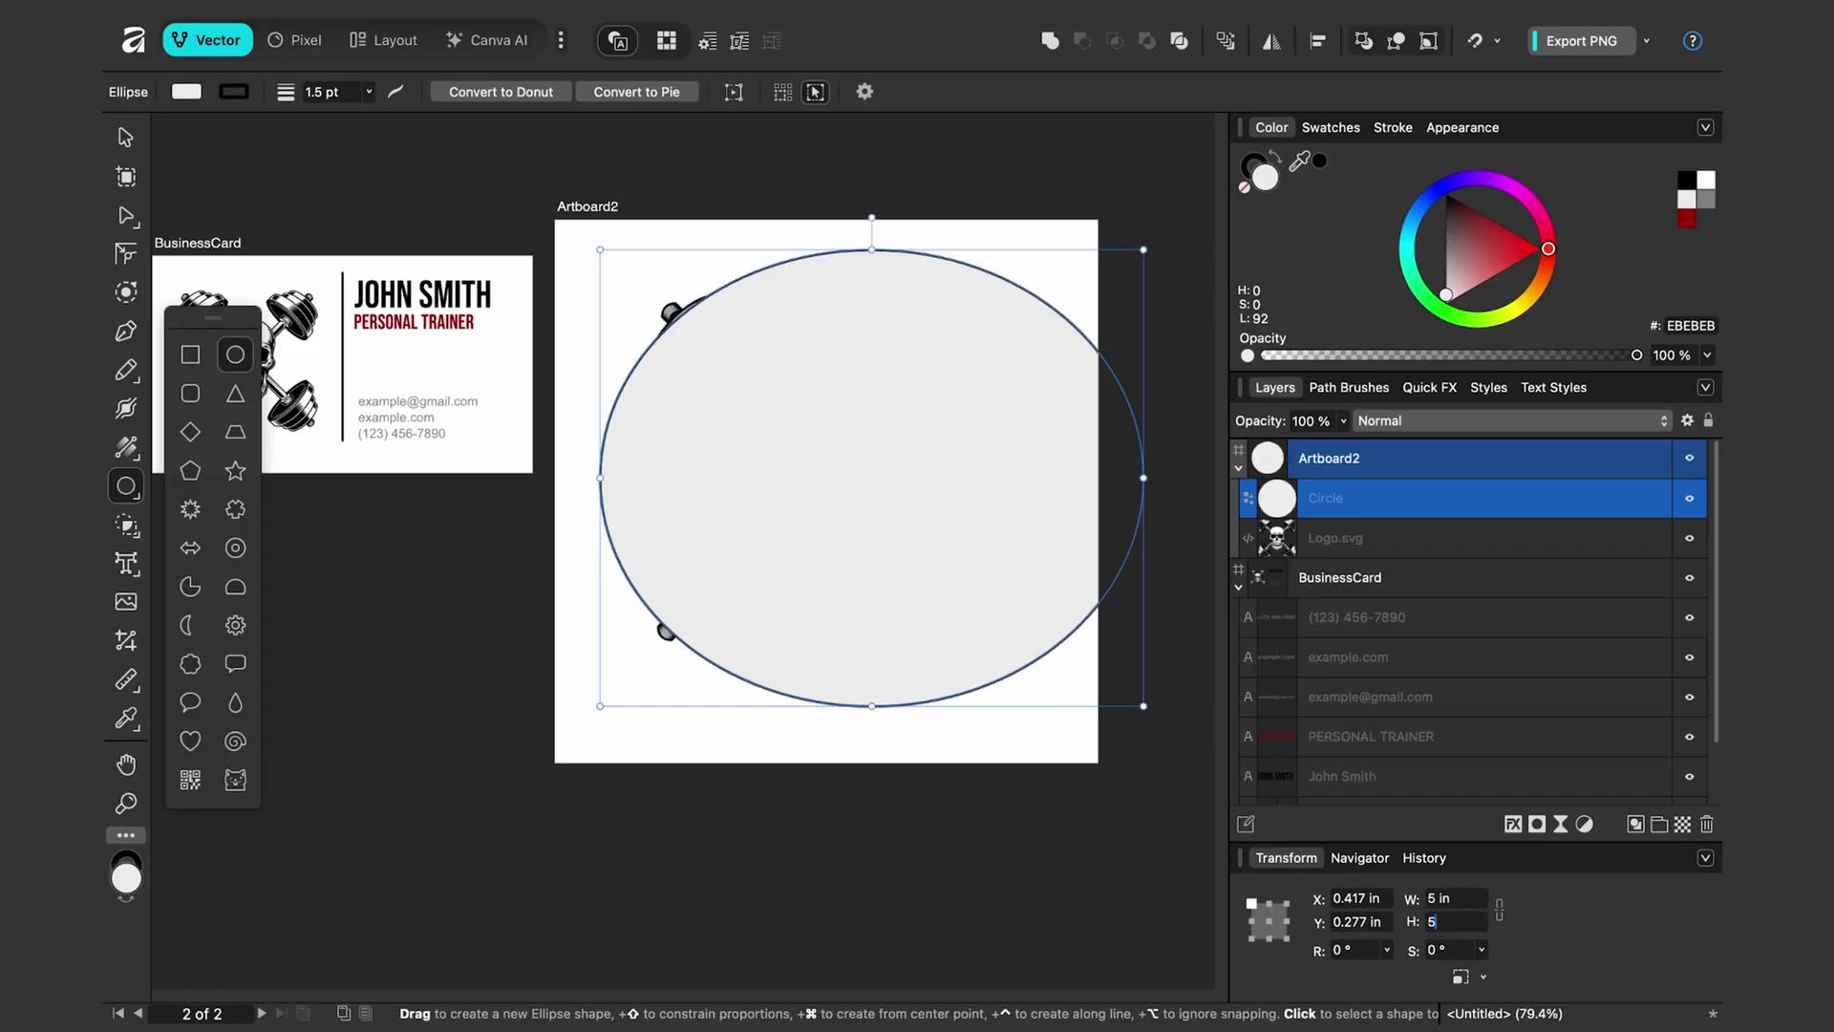
type("5")
key("Return")
key("v")
left_click_drag(996, 398, 953, 369)
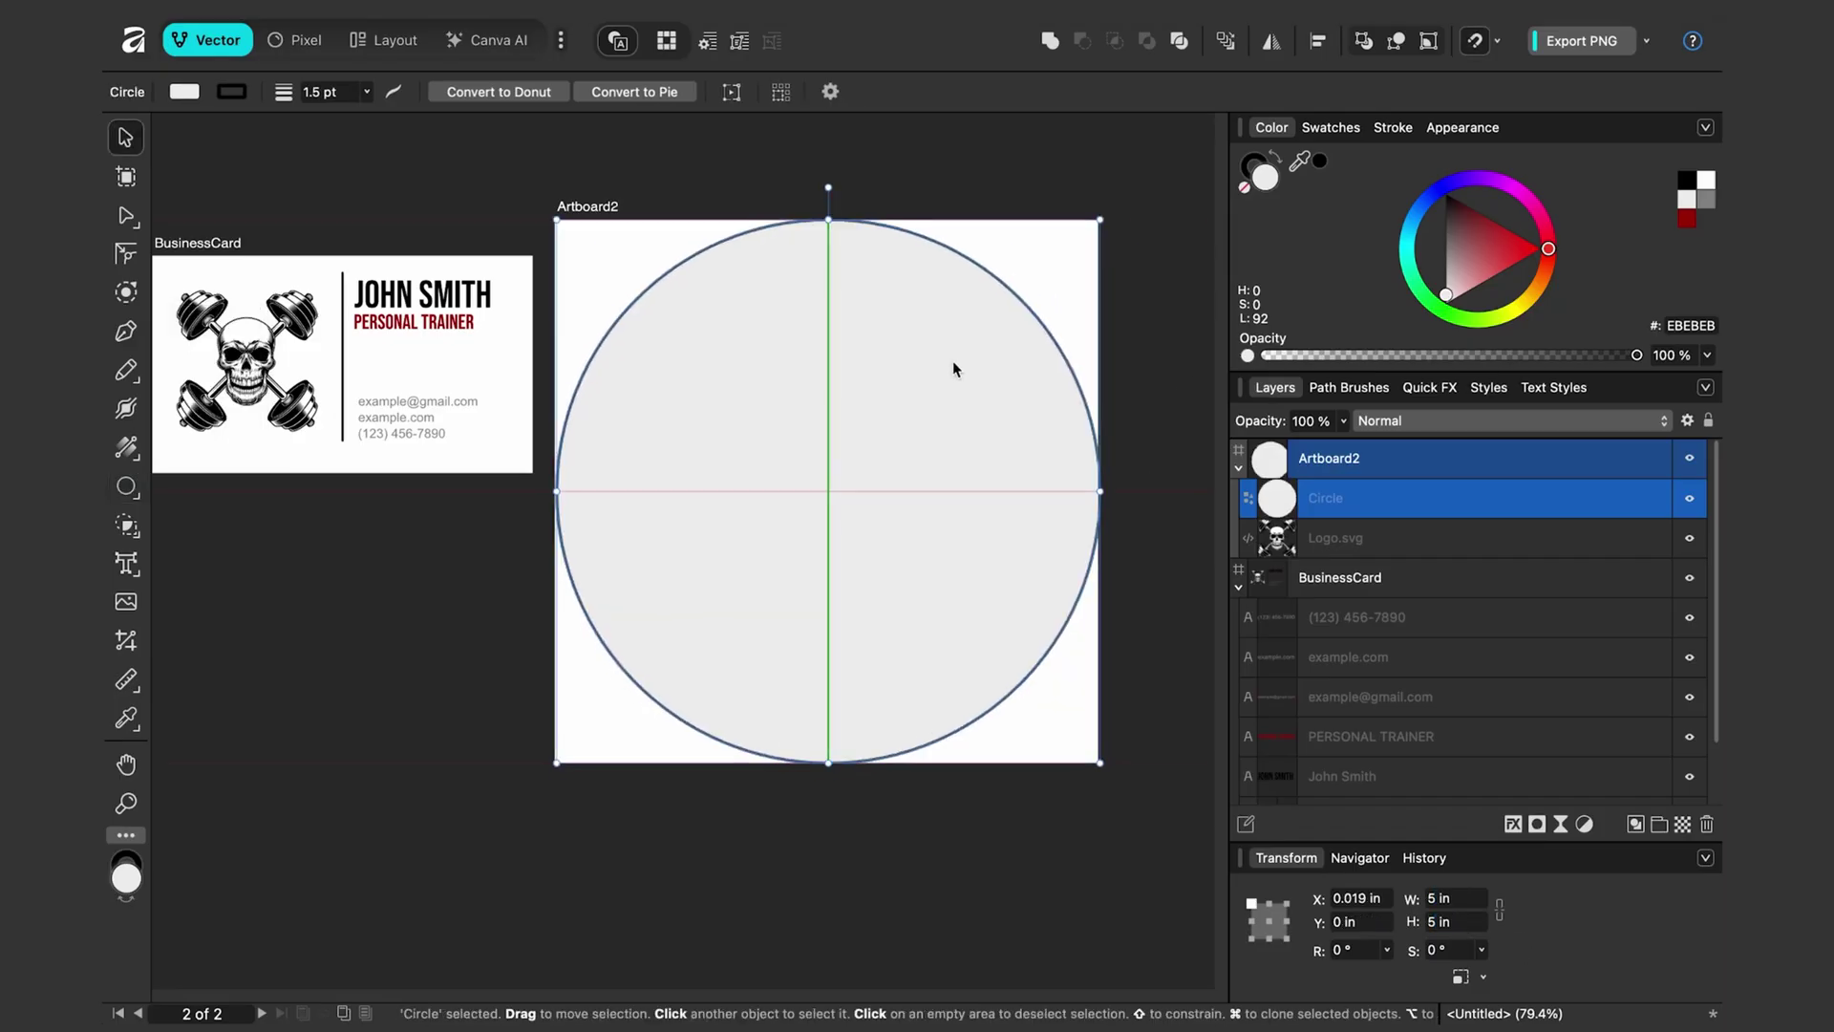
Give the circle no fill and a bright green 6 pt outline, then recentre the logo
left_click(1244, 187)
left_click(1254, 164)
left_click(1433, 315)
left_click(1392, 127)
left_click_drag(1390, 197, 1409, 197)
mouse_move(946, 361)
left_mouse_down()
mouse_move(955, 387)
mouse_move(949, 284)
mouse_move(953, 366)
left_mouse_up()
left_click(501, 357)
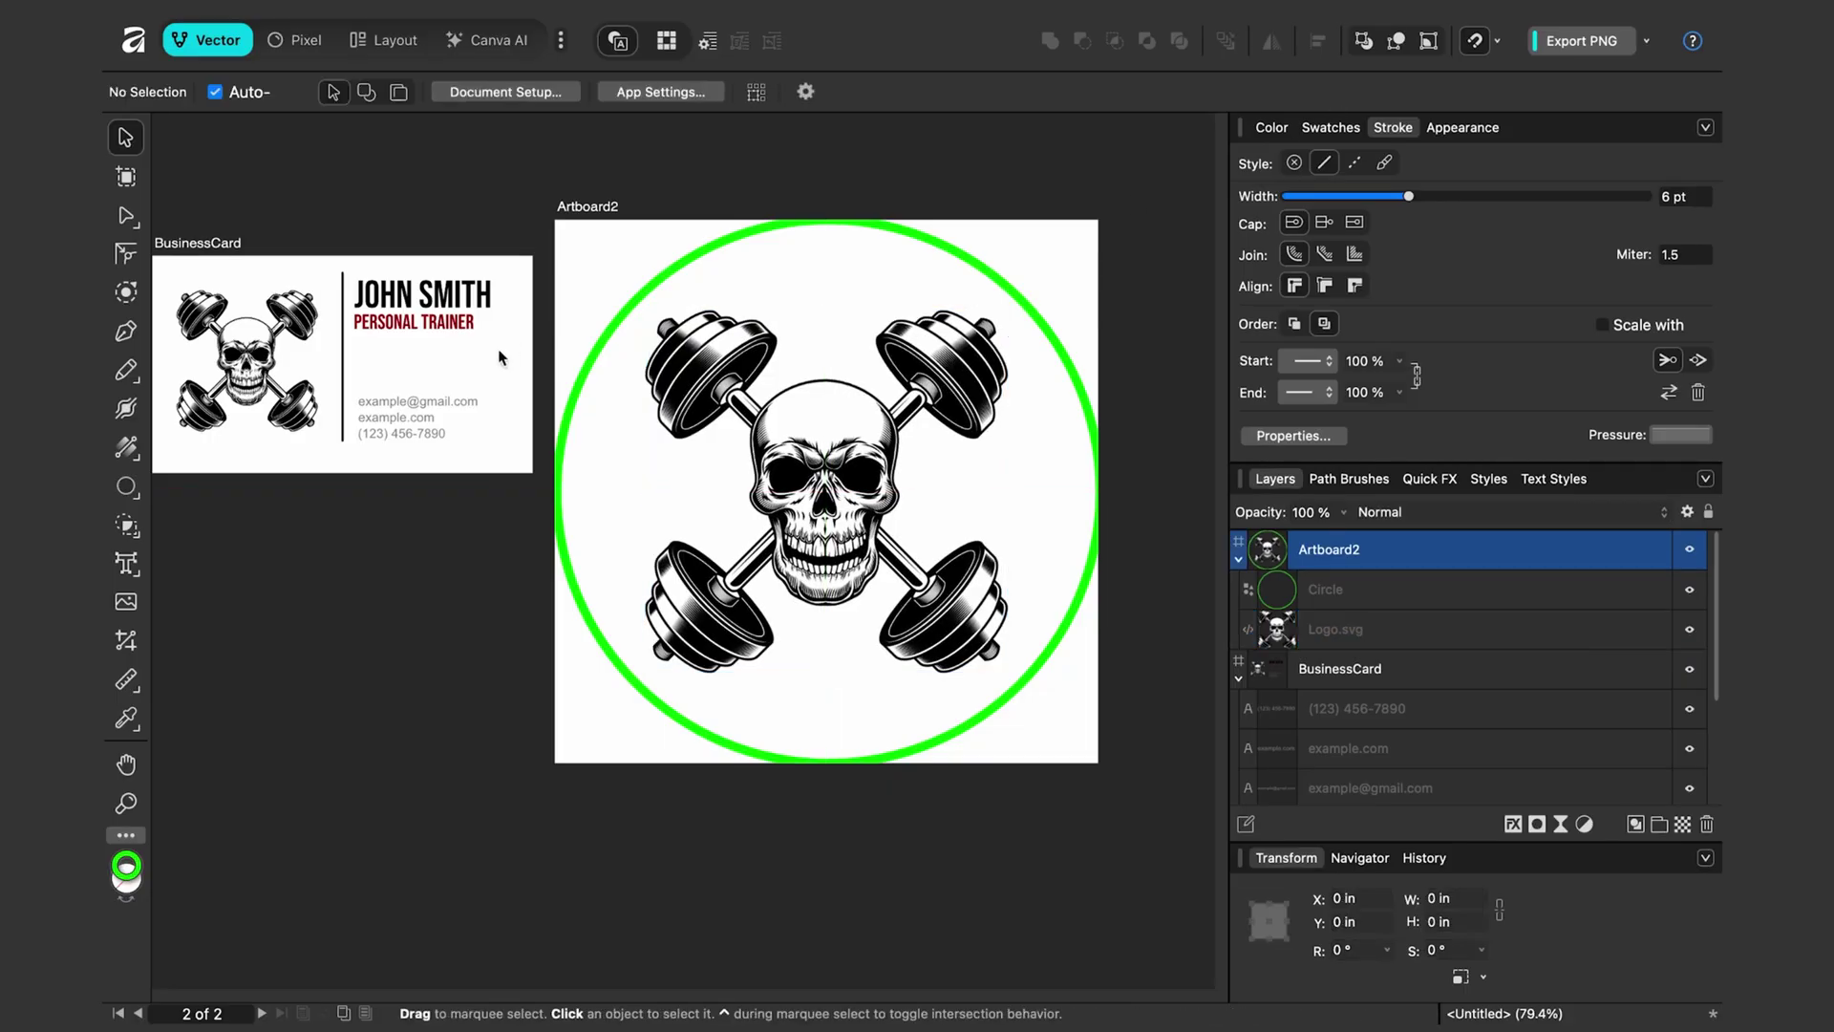
Draw a rectangle covering Artboard2 and move its layer beneath Logo.svg
left_click(125, 486)
left_click(190, 355)
left_click_drag(555, 210, 1110, 776)
left_click_drag(1285, 467, 1364, 593)
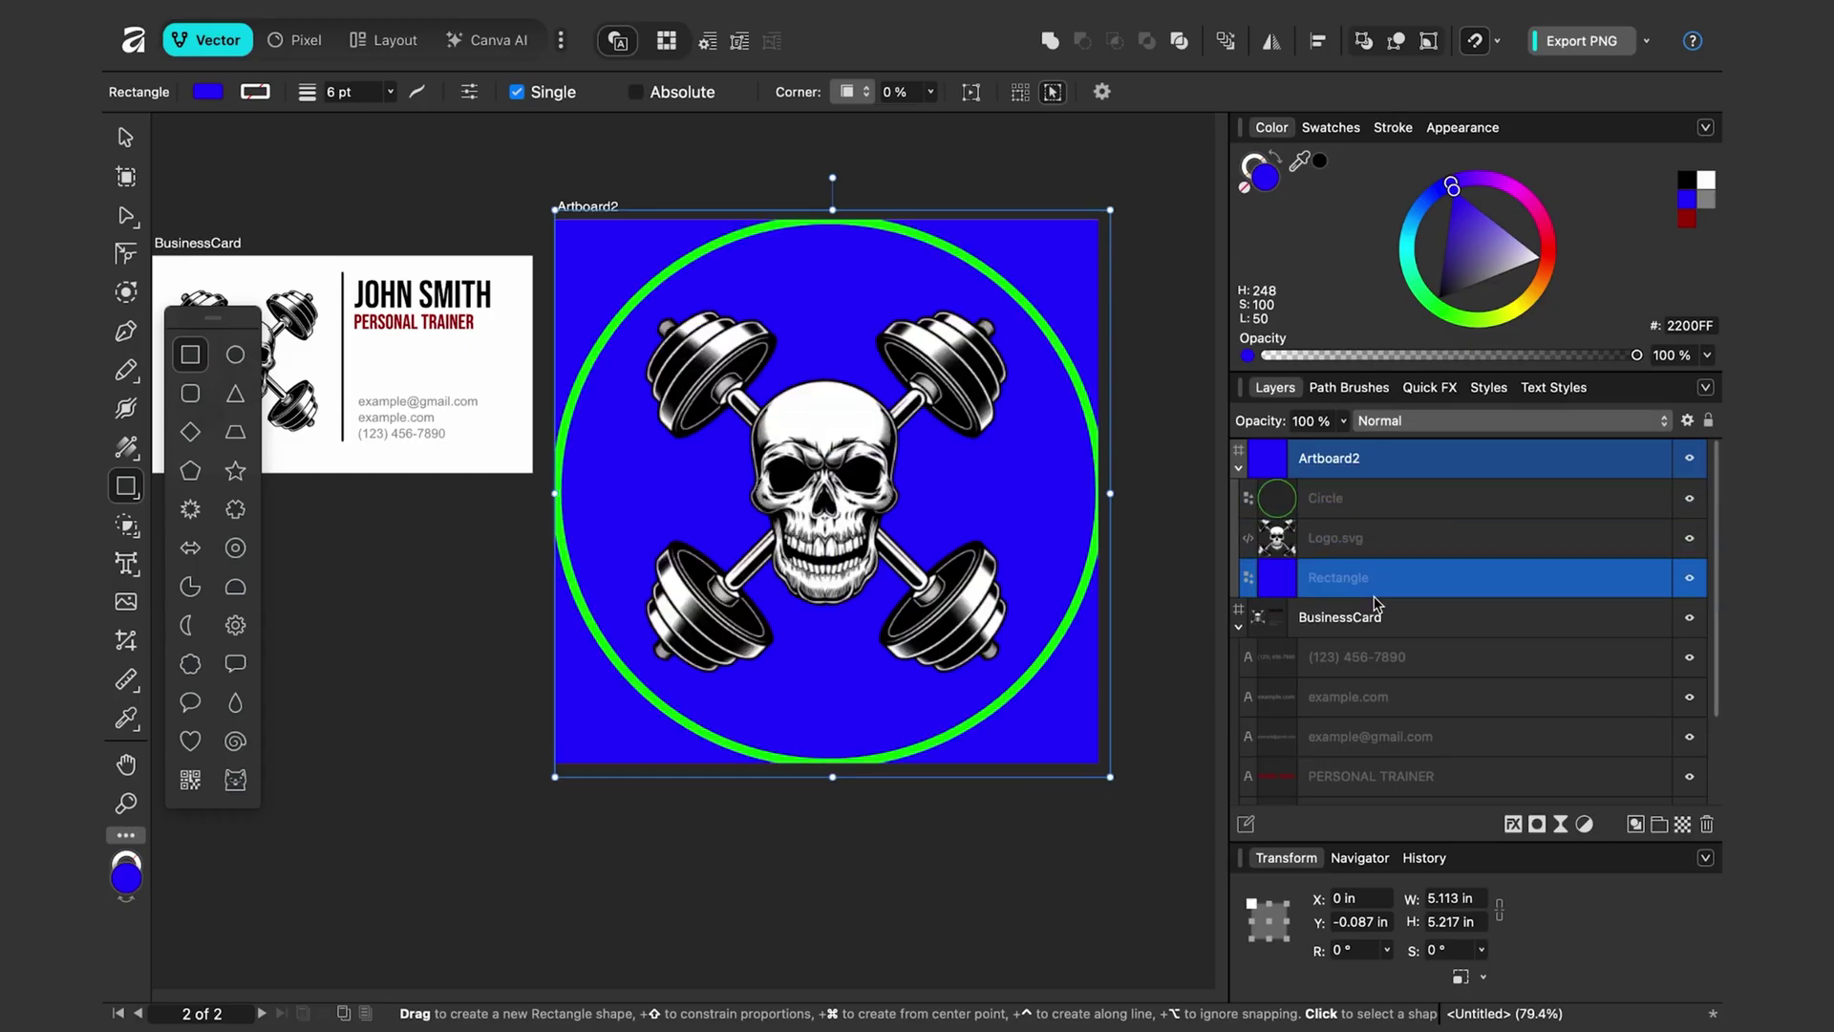
Fill the rectangle with a vertical linear gradient from bright blue to dark blue
left_click(131, 453)
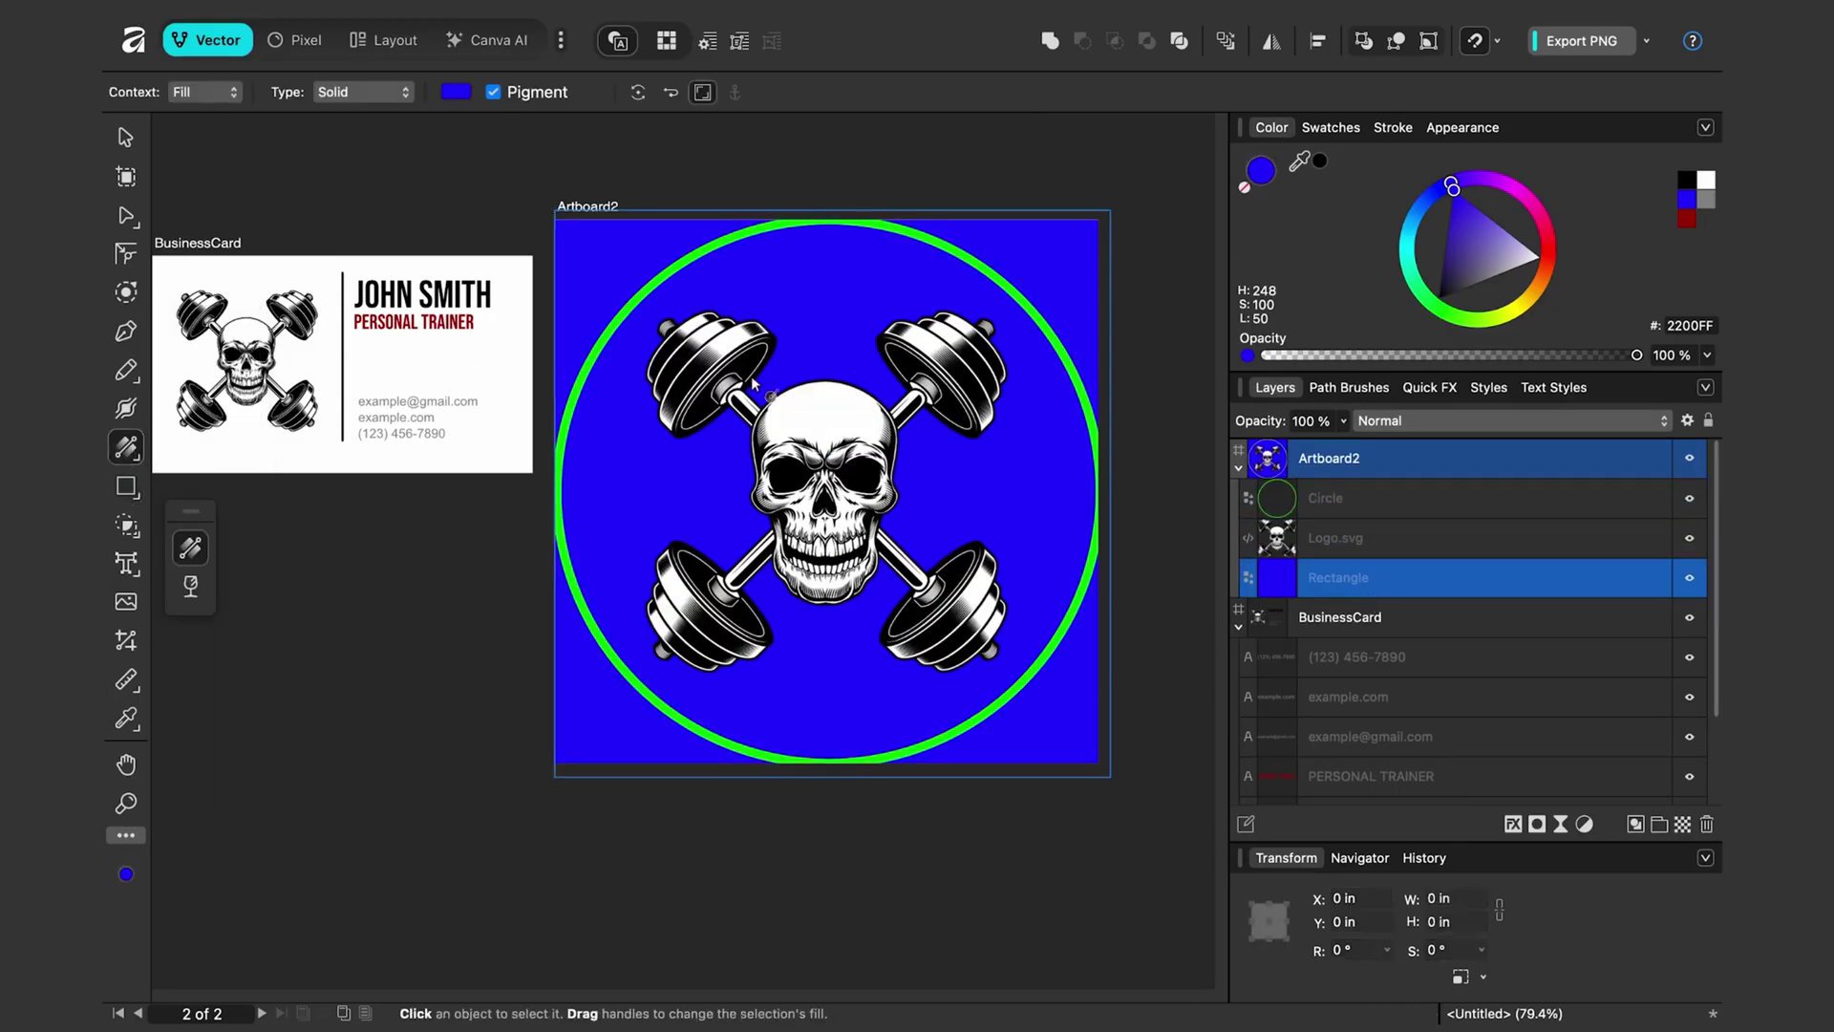
left_click_drag(826, 289, 833, 640)
left_click_drag(833, 728, 833, 738)
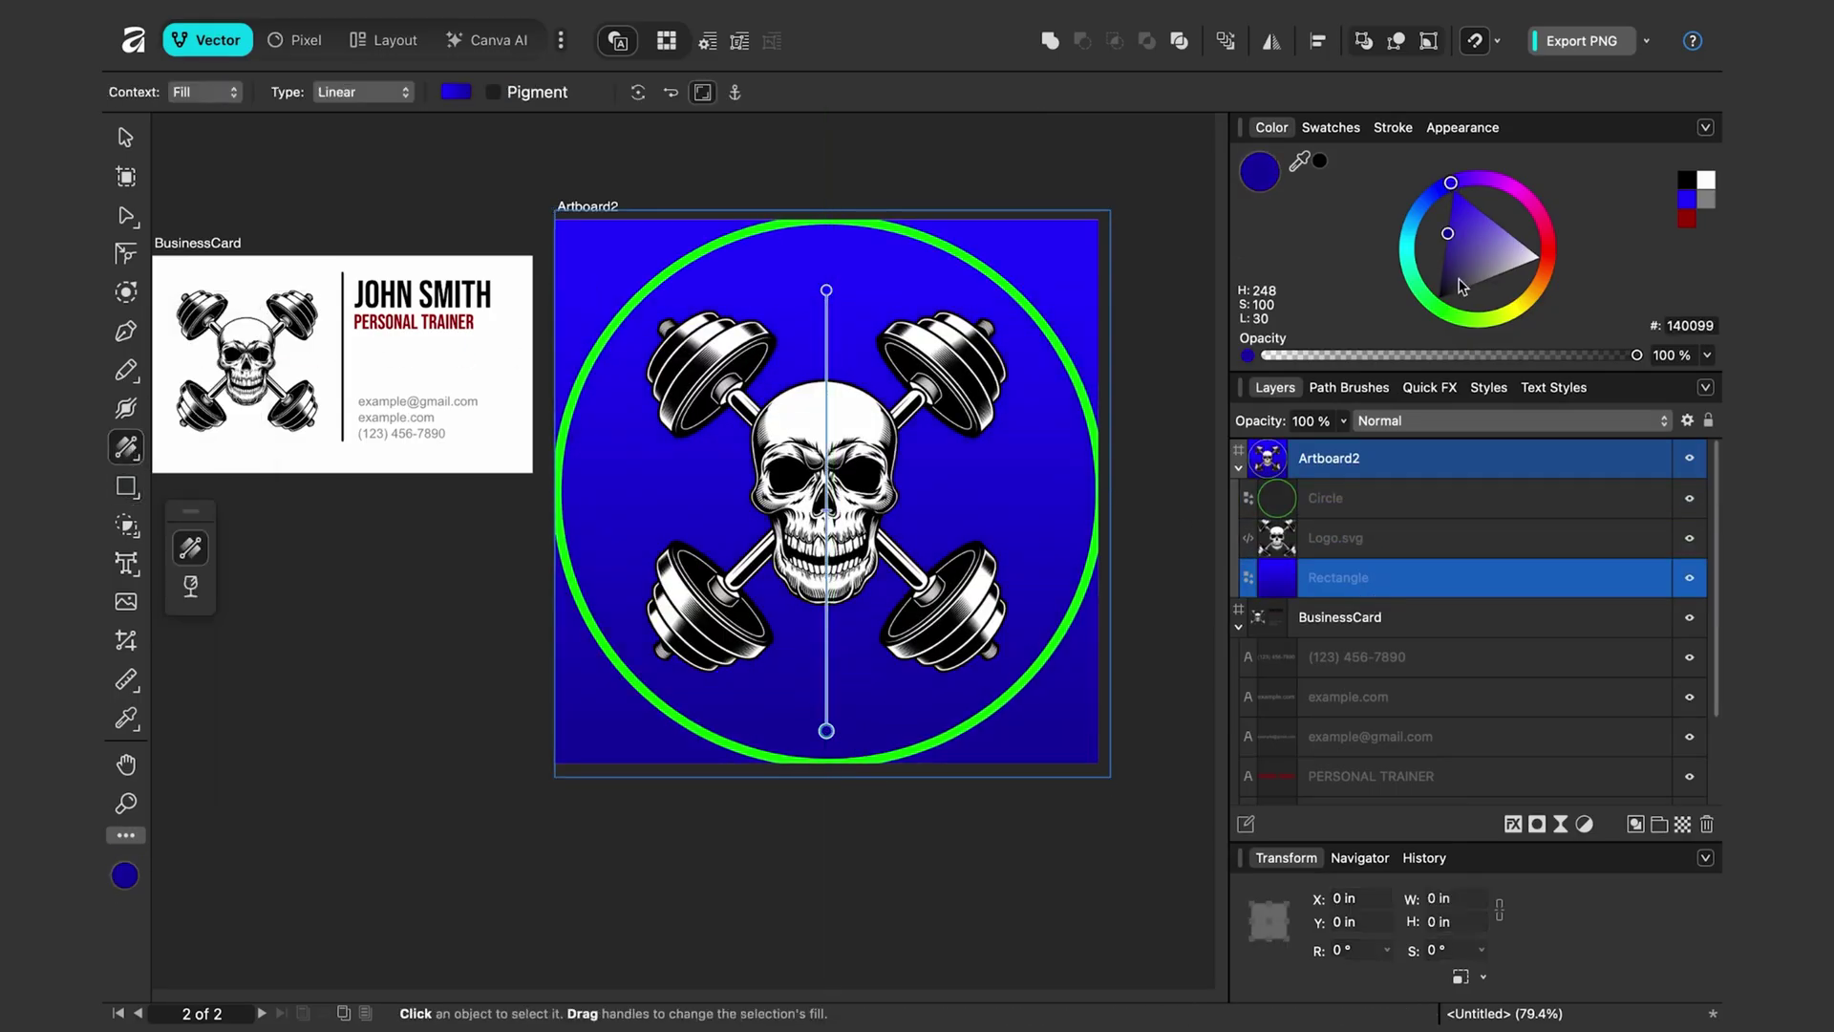
Hide the green circle layer and copy the Artboard2 artboard
key("v")
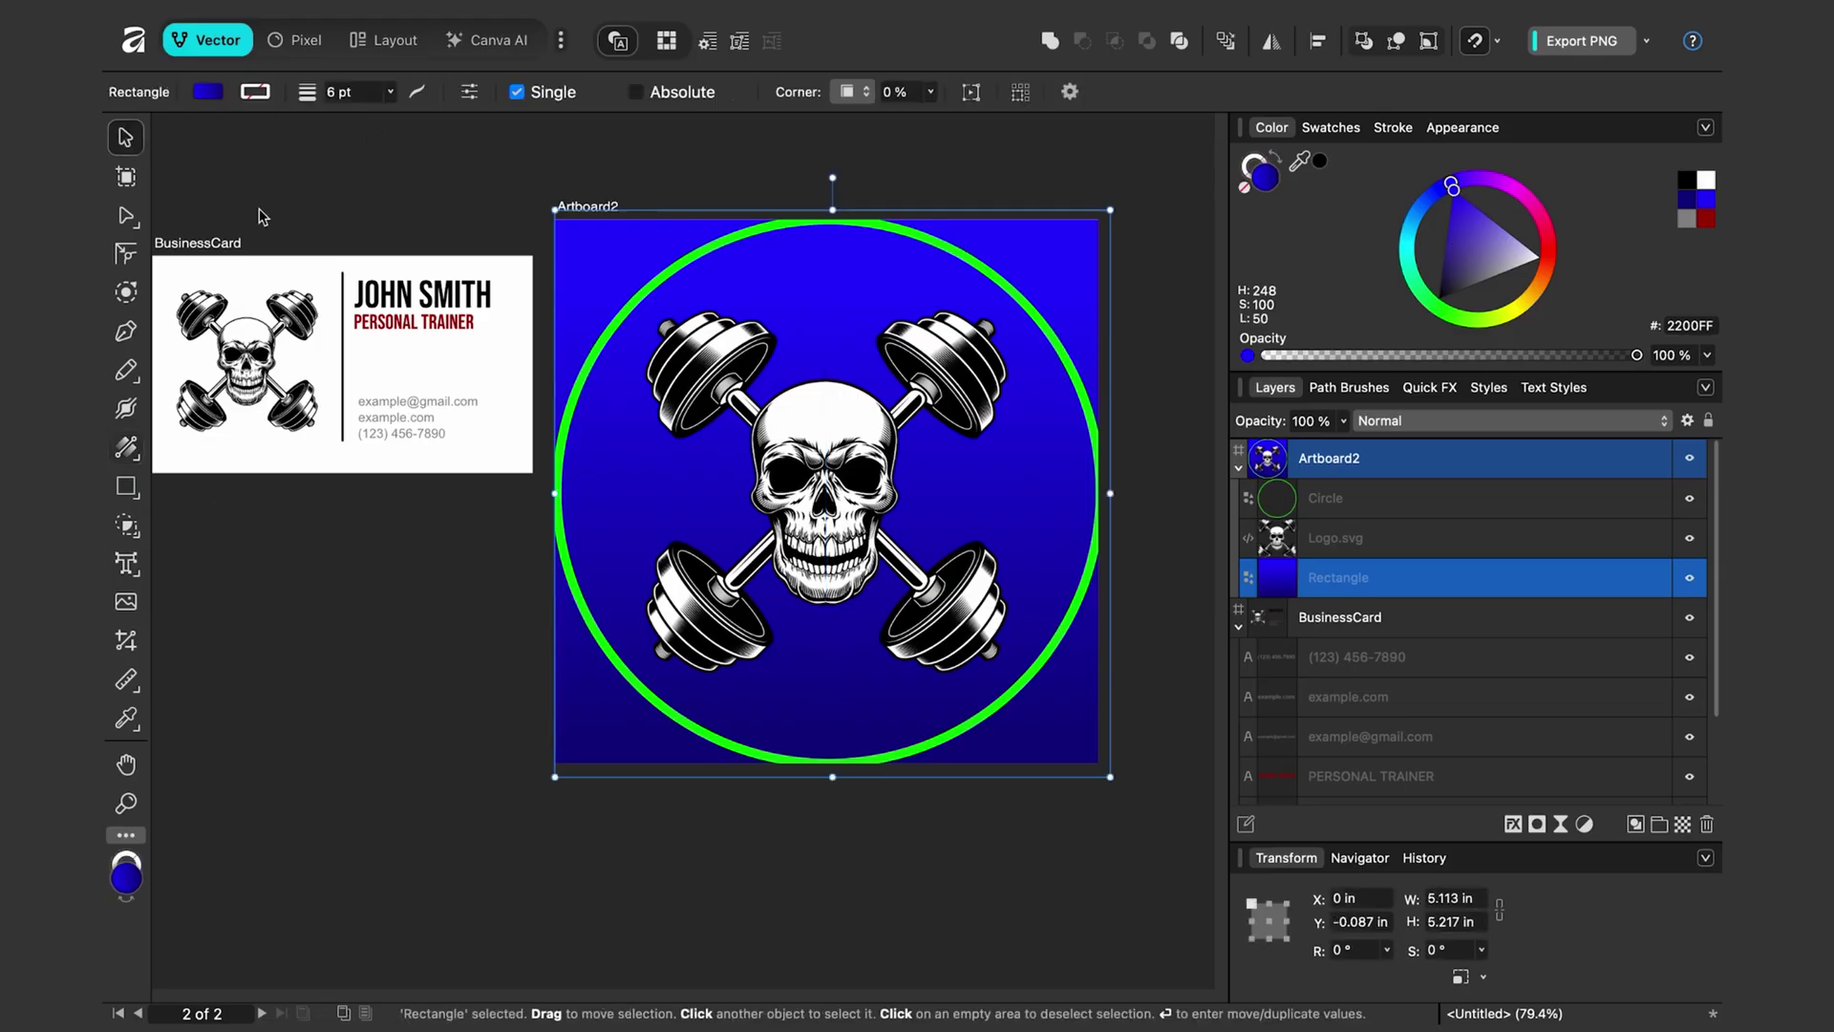
left_click(1688, 499)
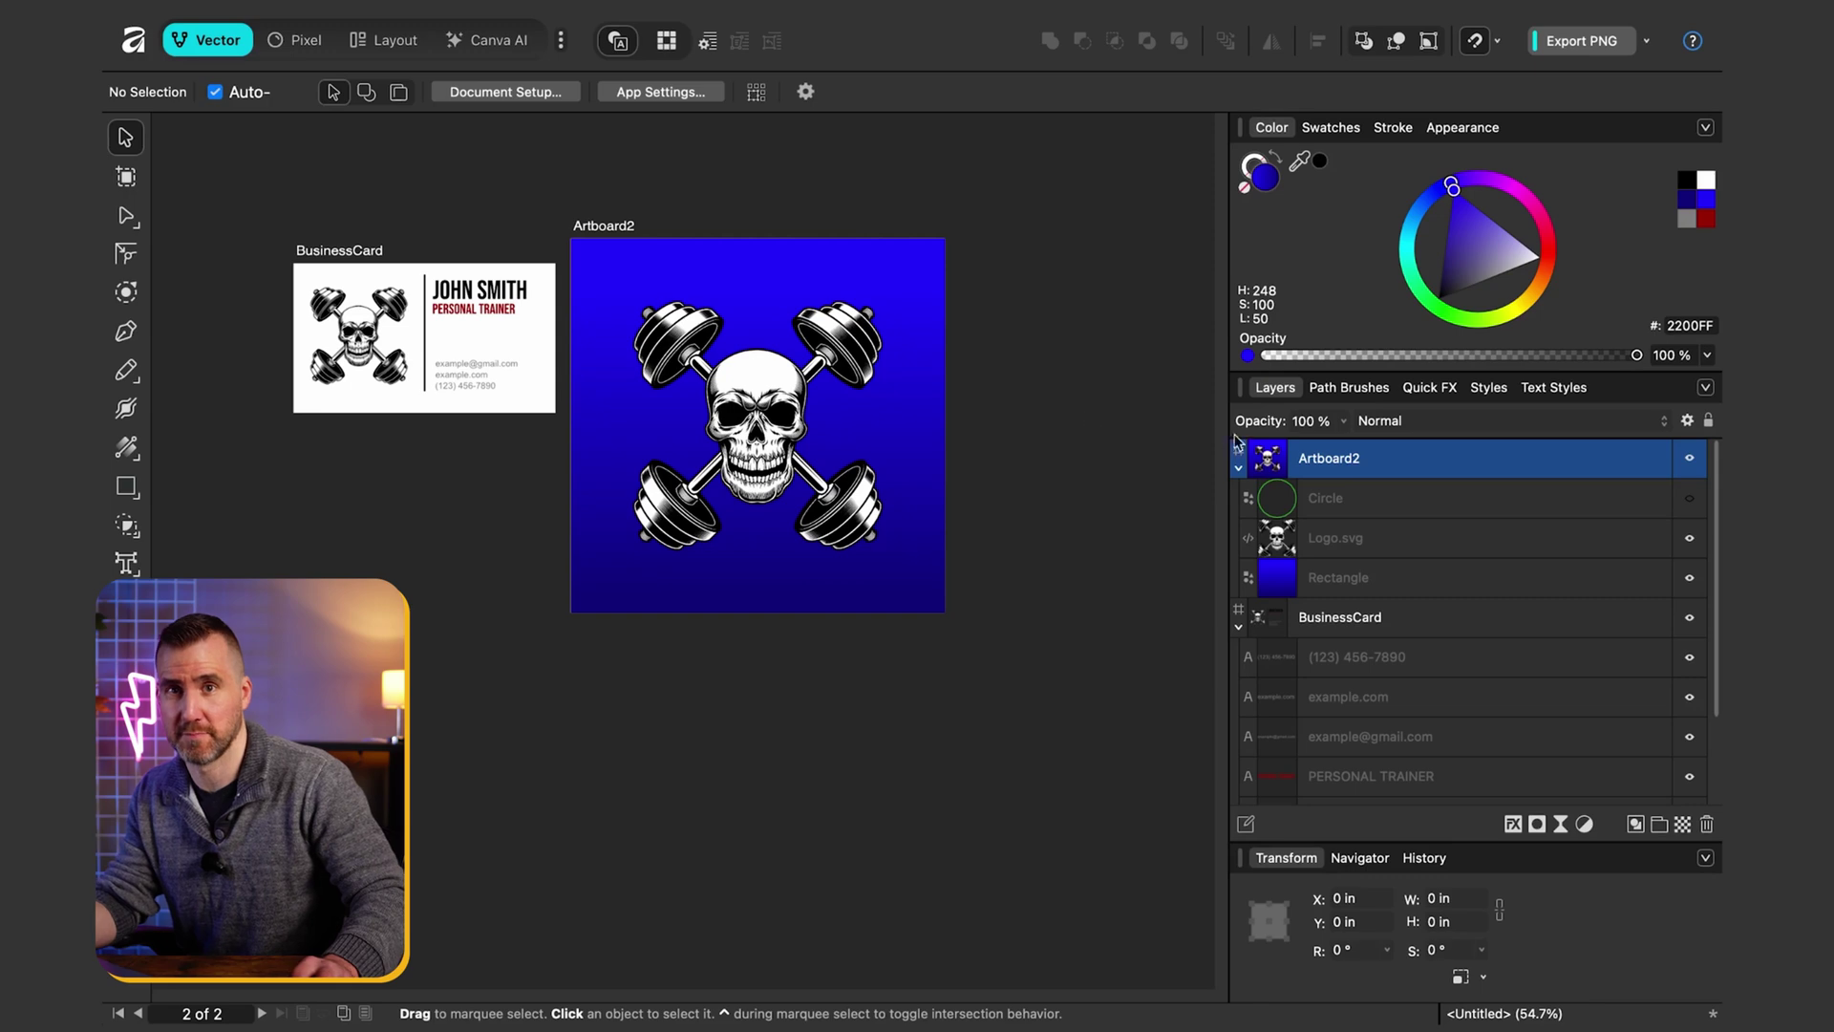
left_click(1238, 467, "alt")
right_click(1304, 468)
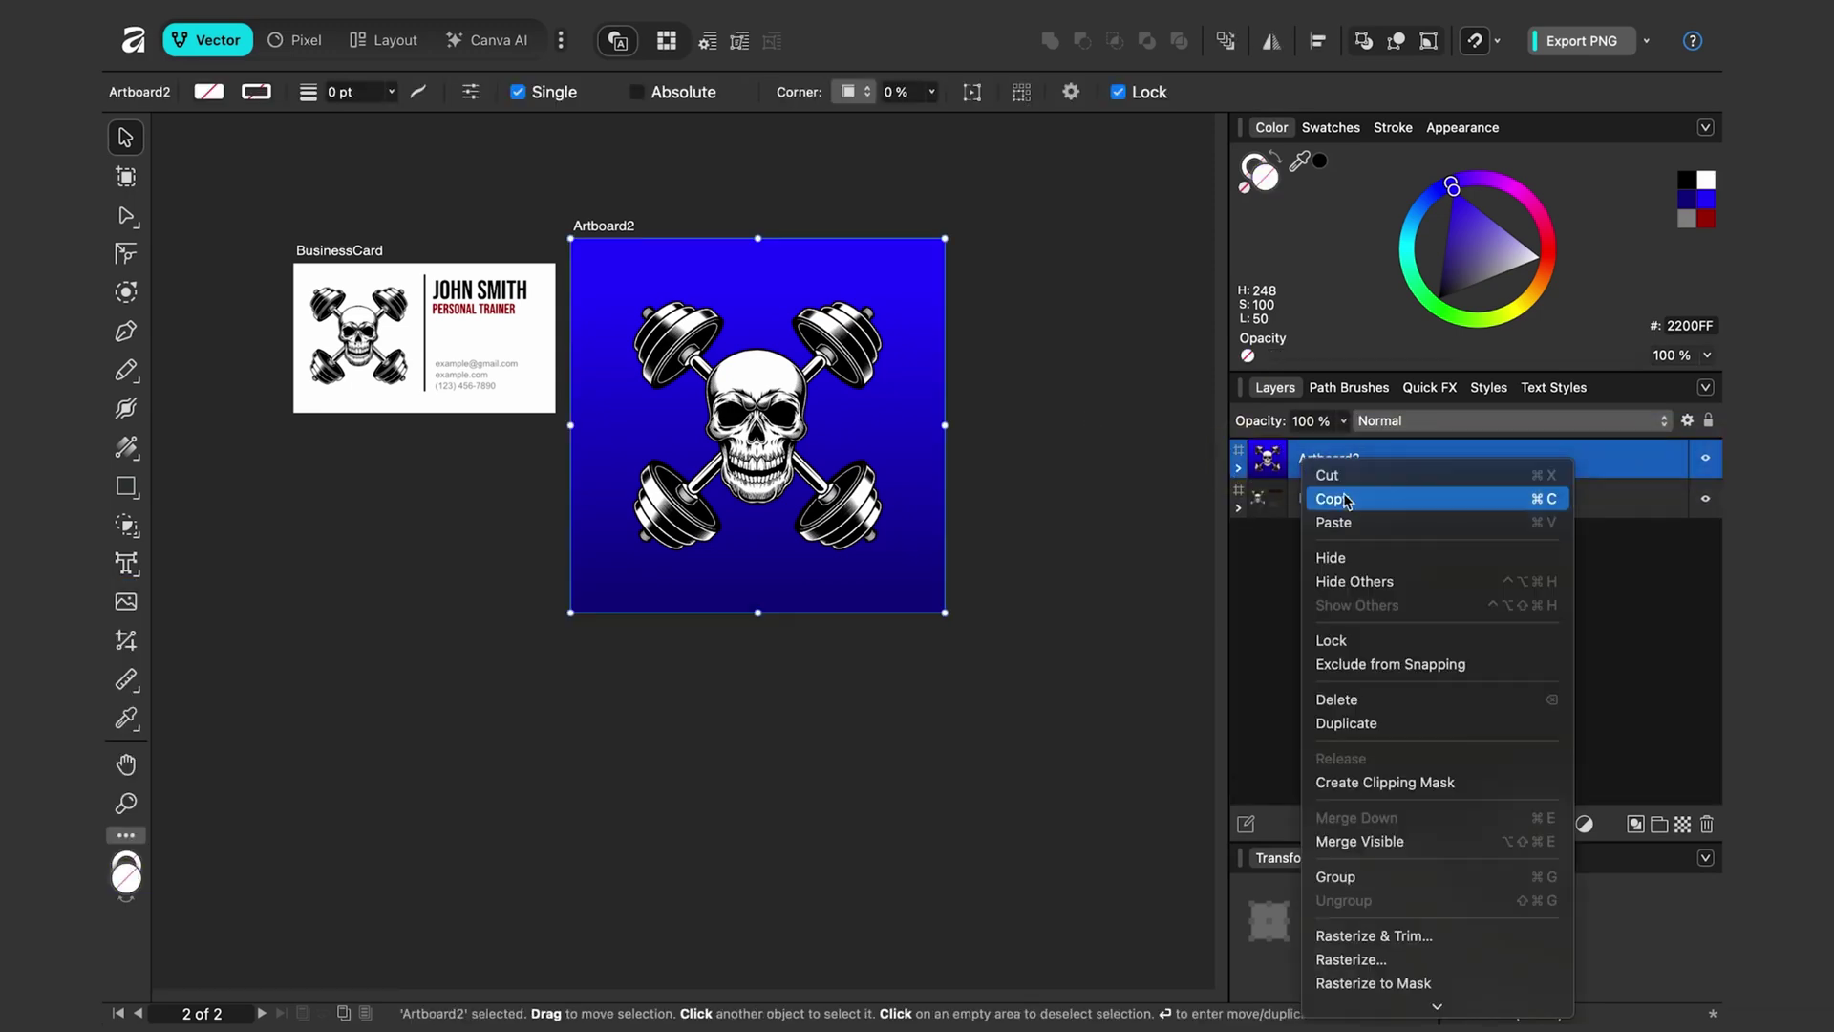
left_click(1331, 496)
Paste the Artboard2 copy and position it beside the original
right_click(1021, 349)
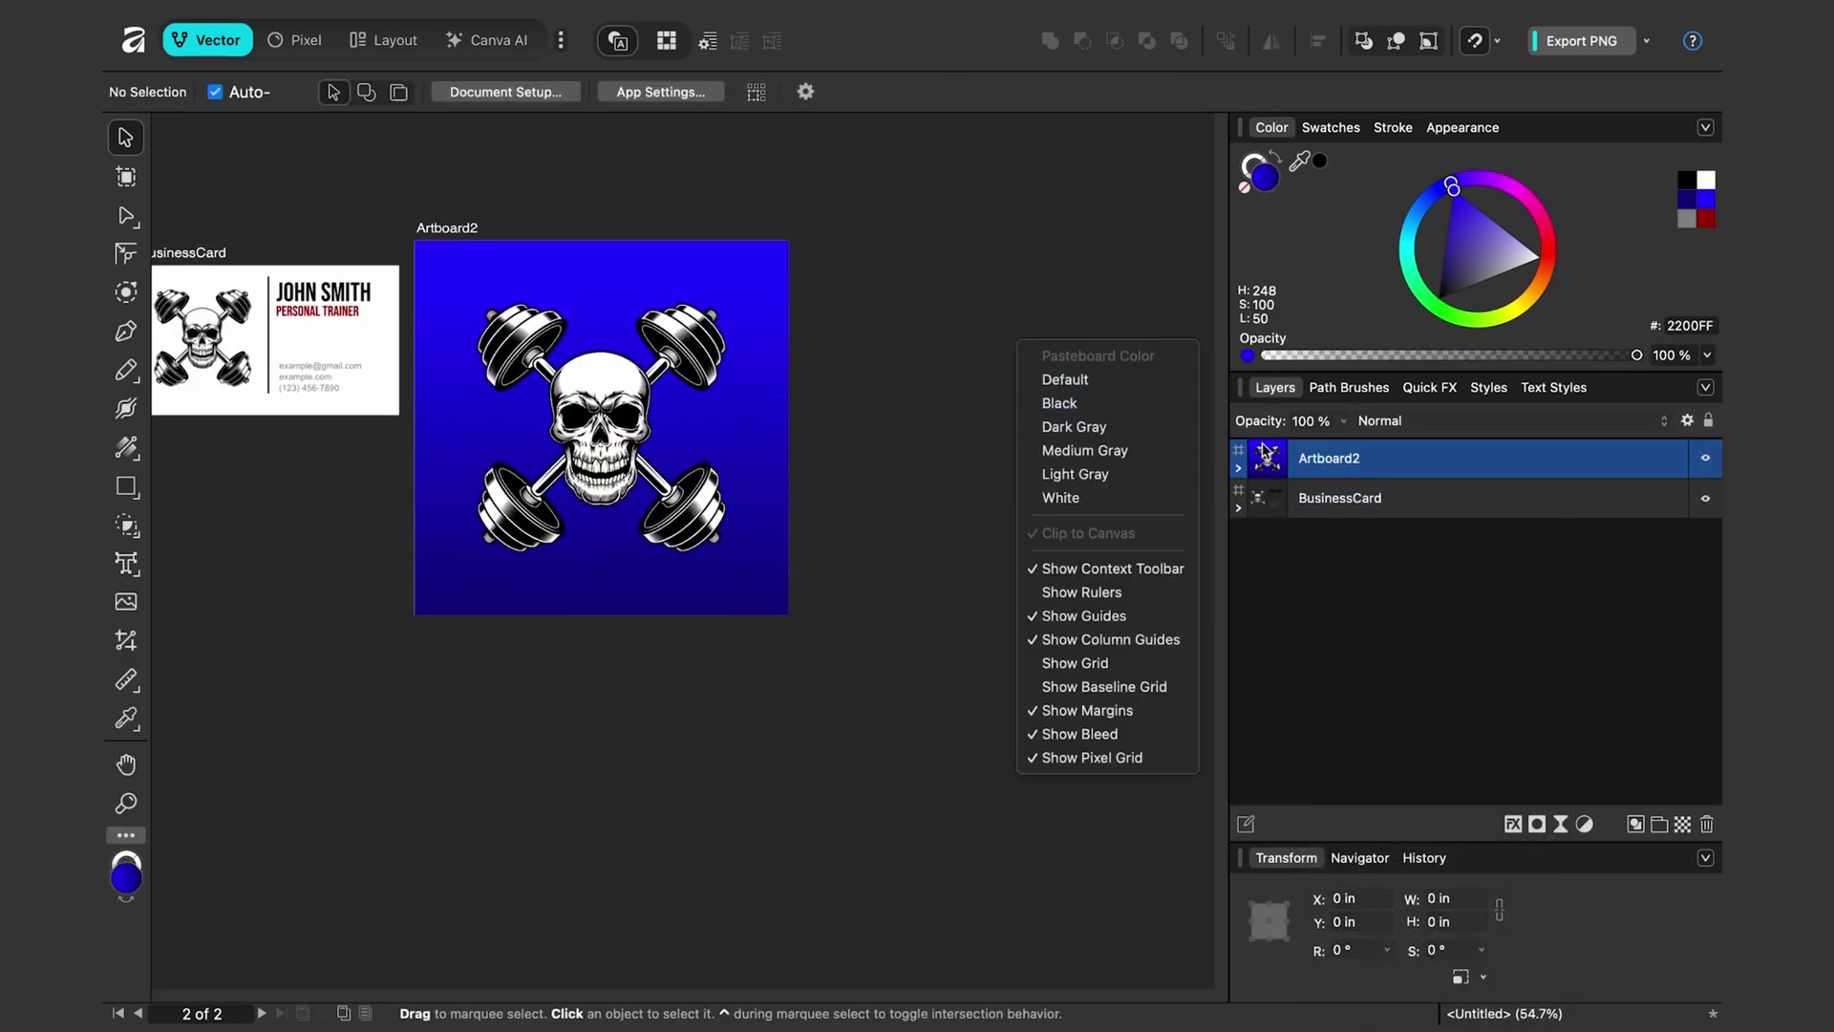
key("Escape")
key("super+v")
left_click_drag(646, 356, 1364, 545)
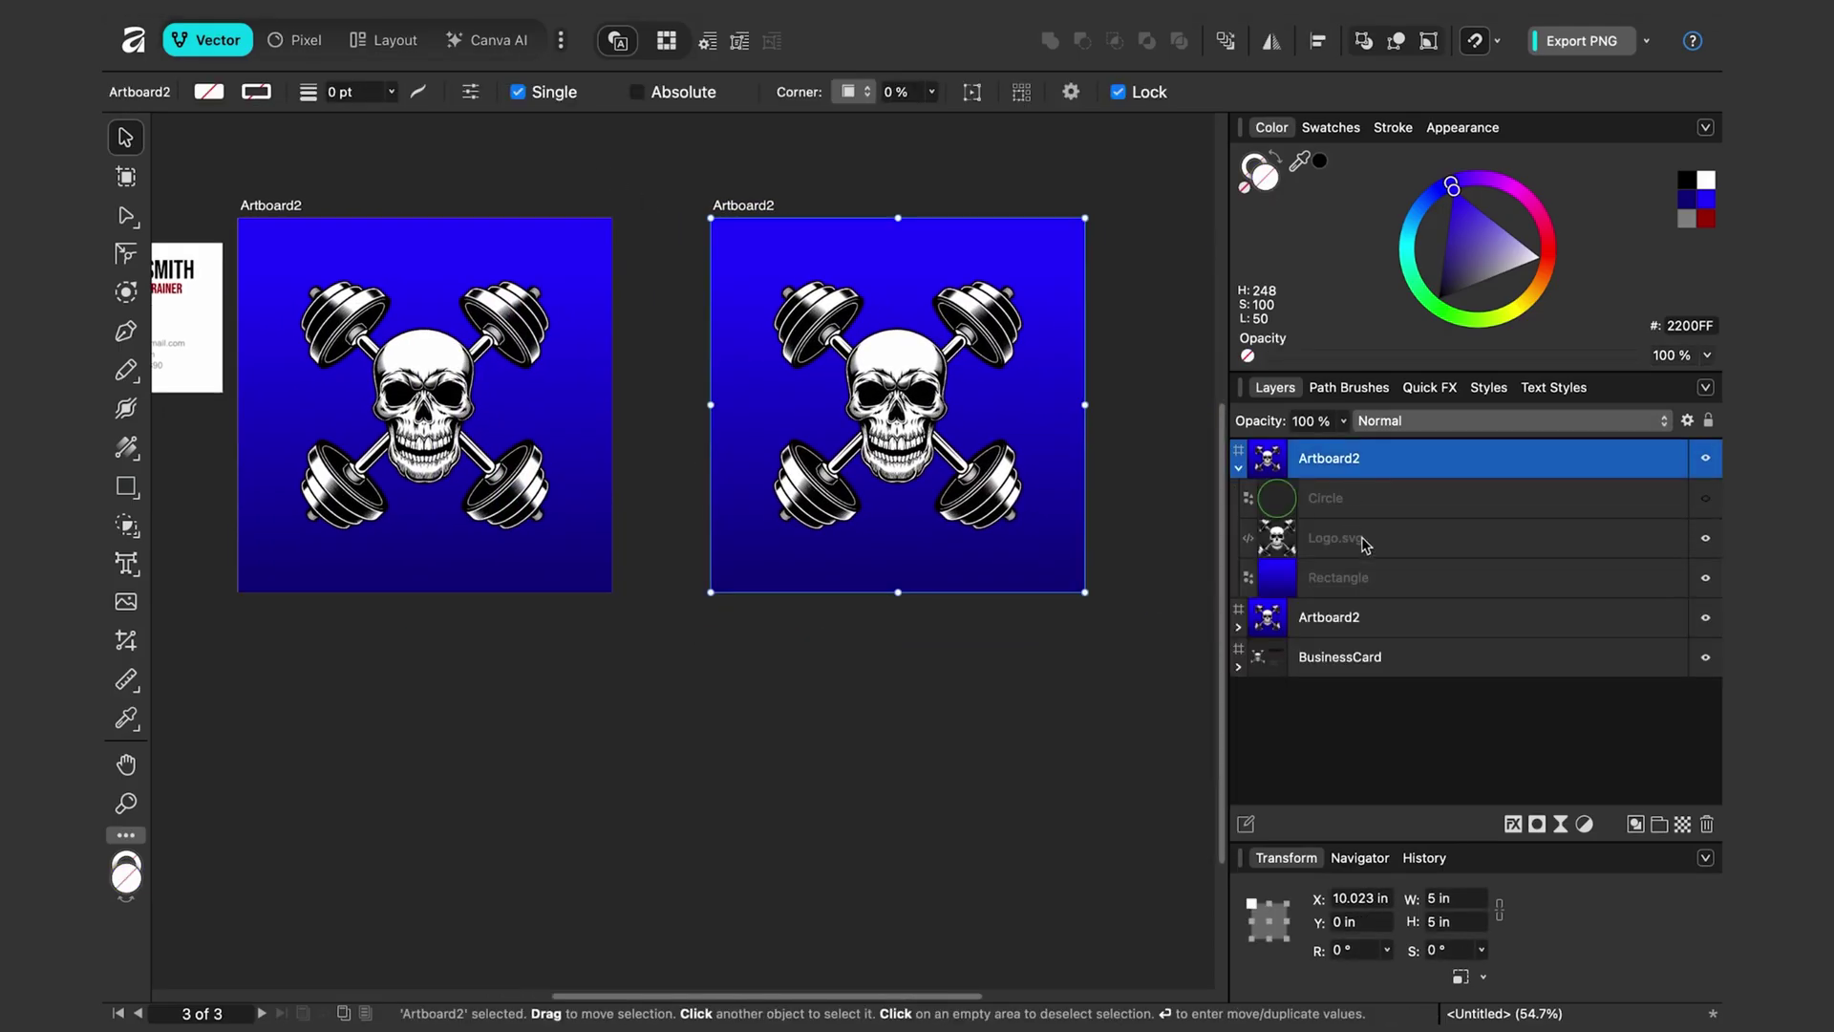
left_click(1305, 582)
Remove the copy's blue background and name the original blue artboard Instagram
key("Delete")
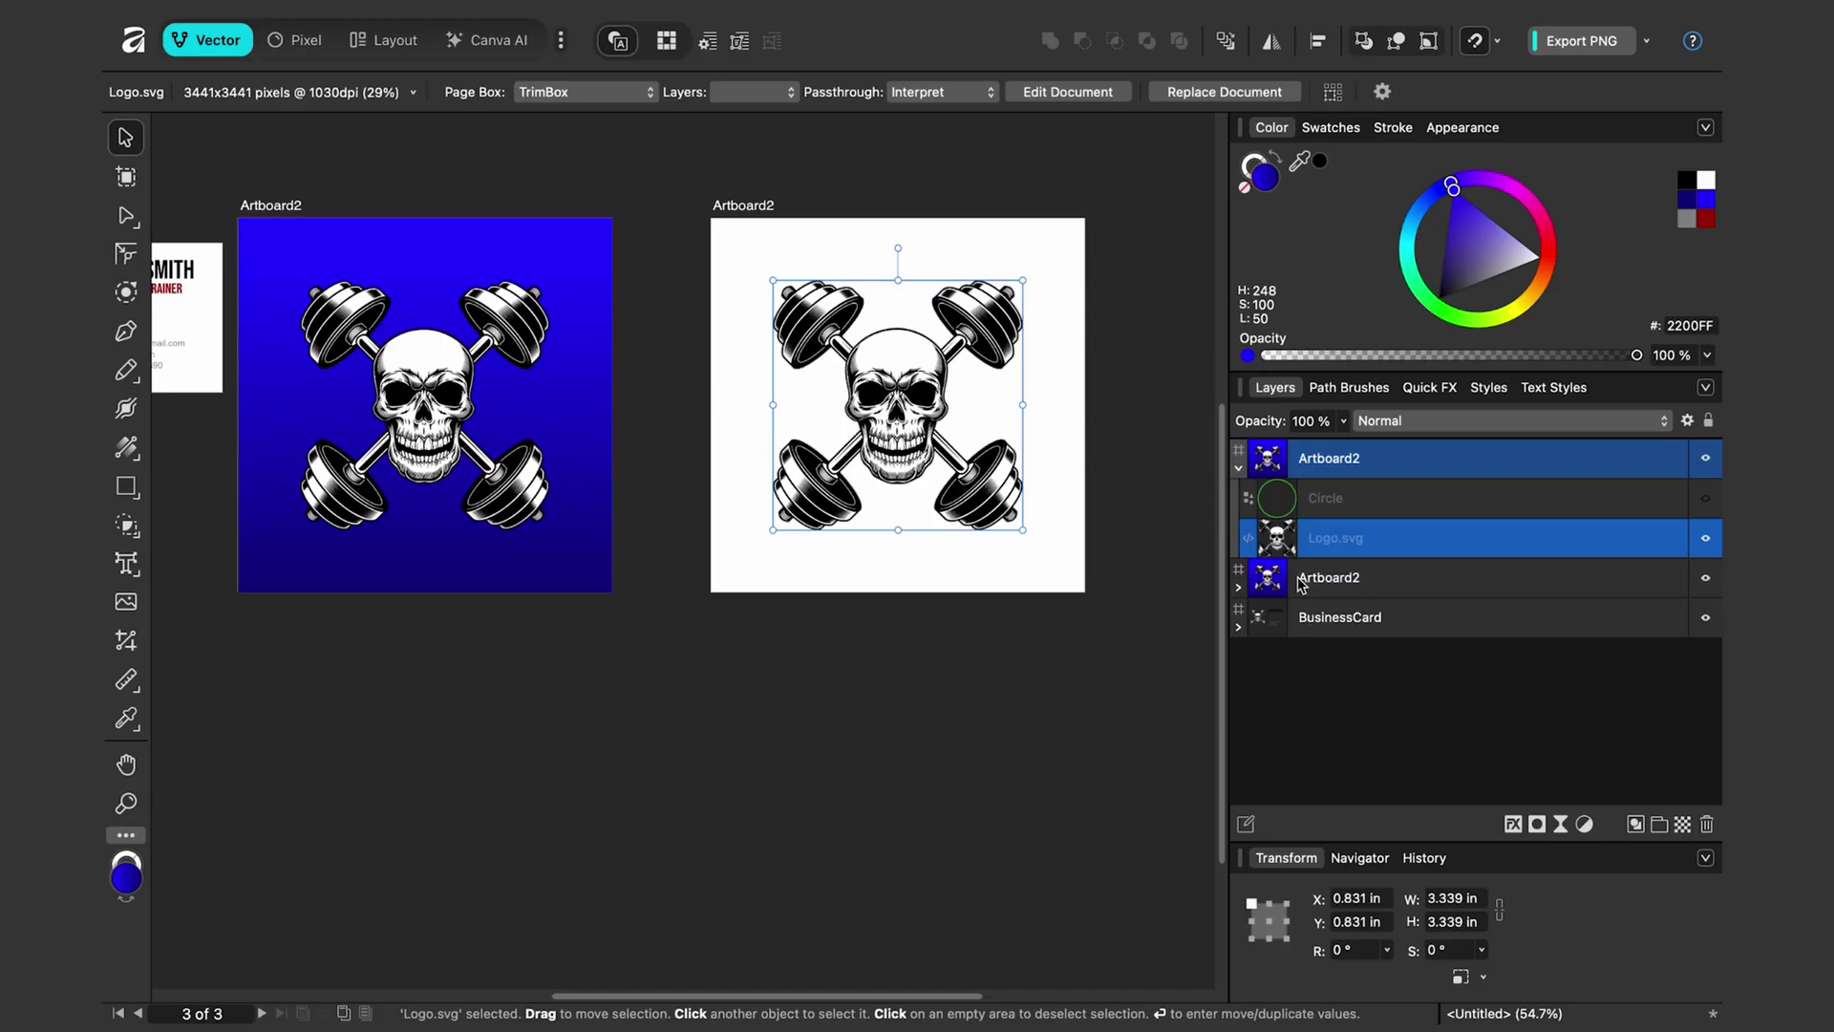
key("Escape")
double_click(1328, 578)
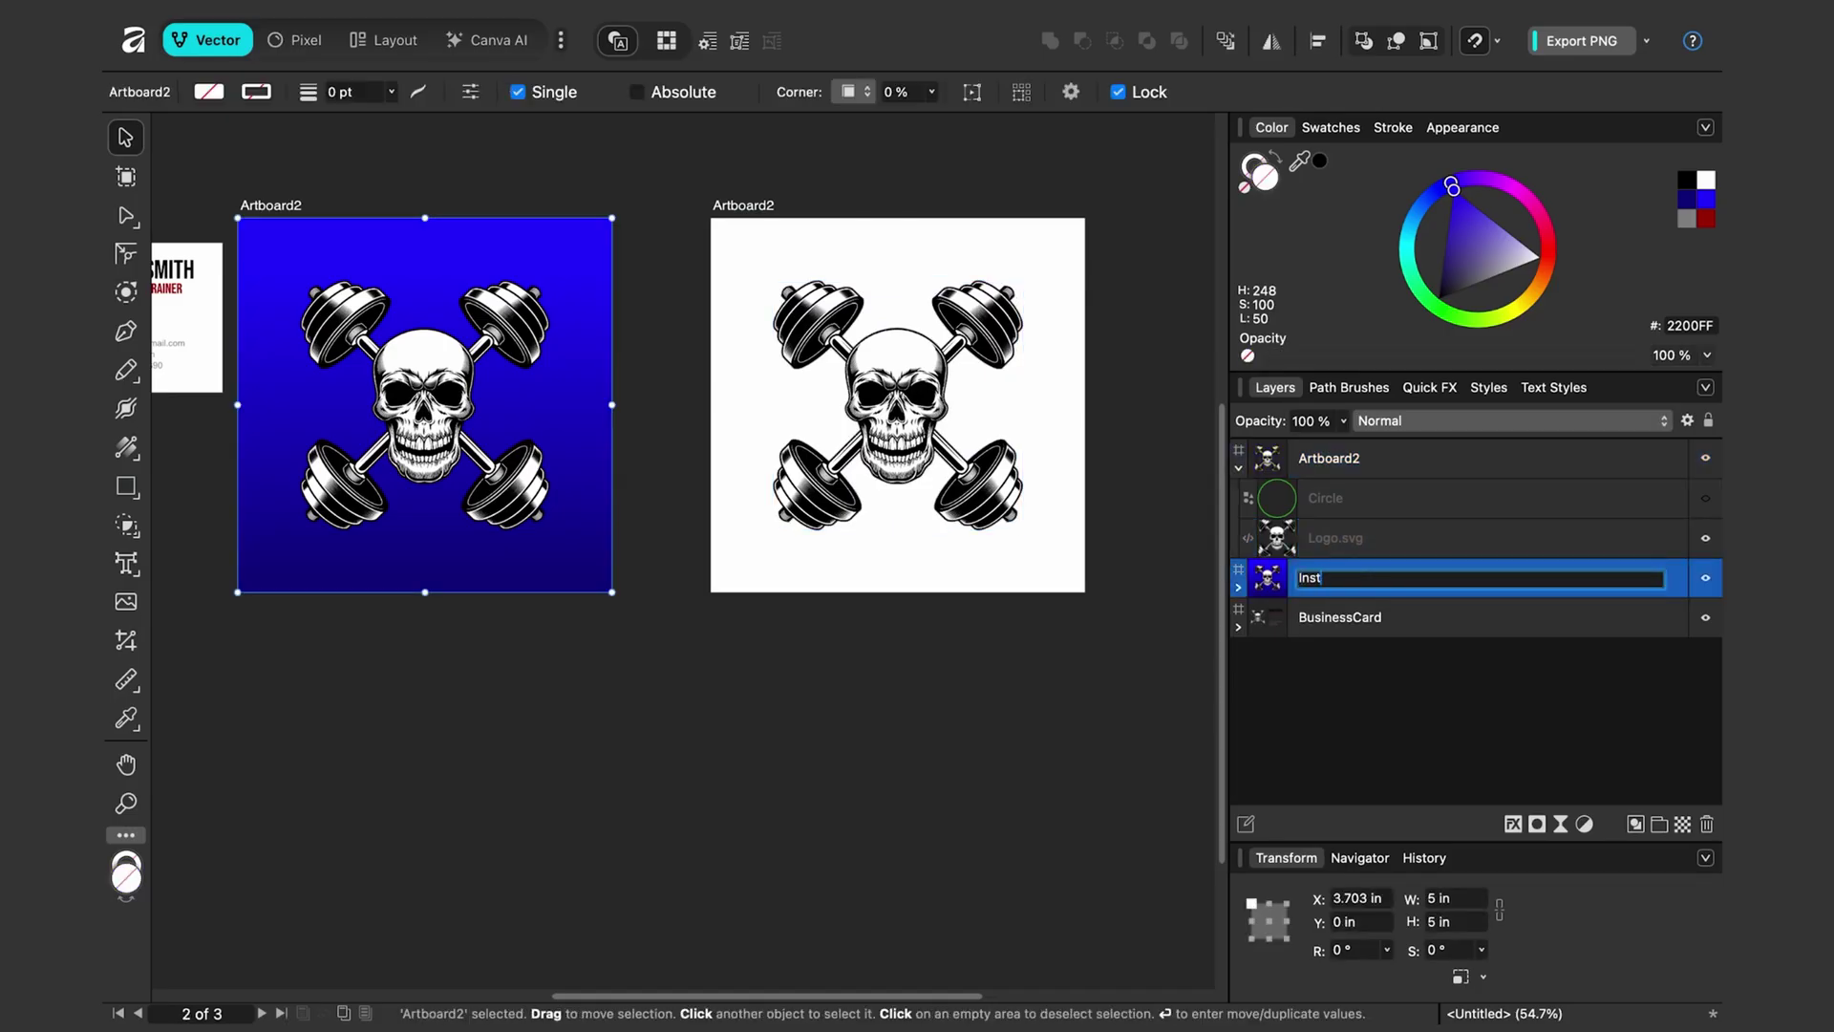
type("Instagram")
key("Return")
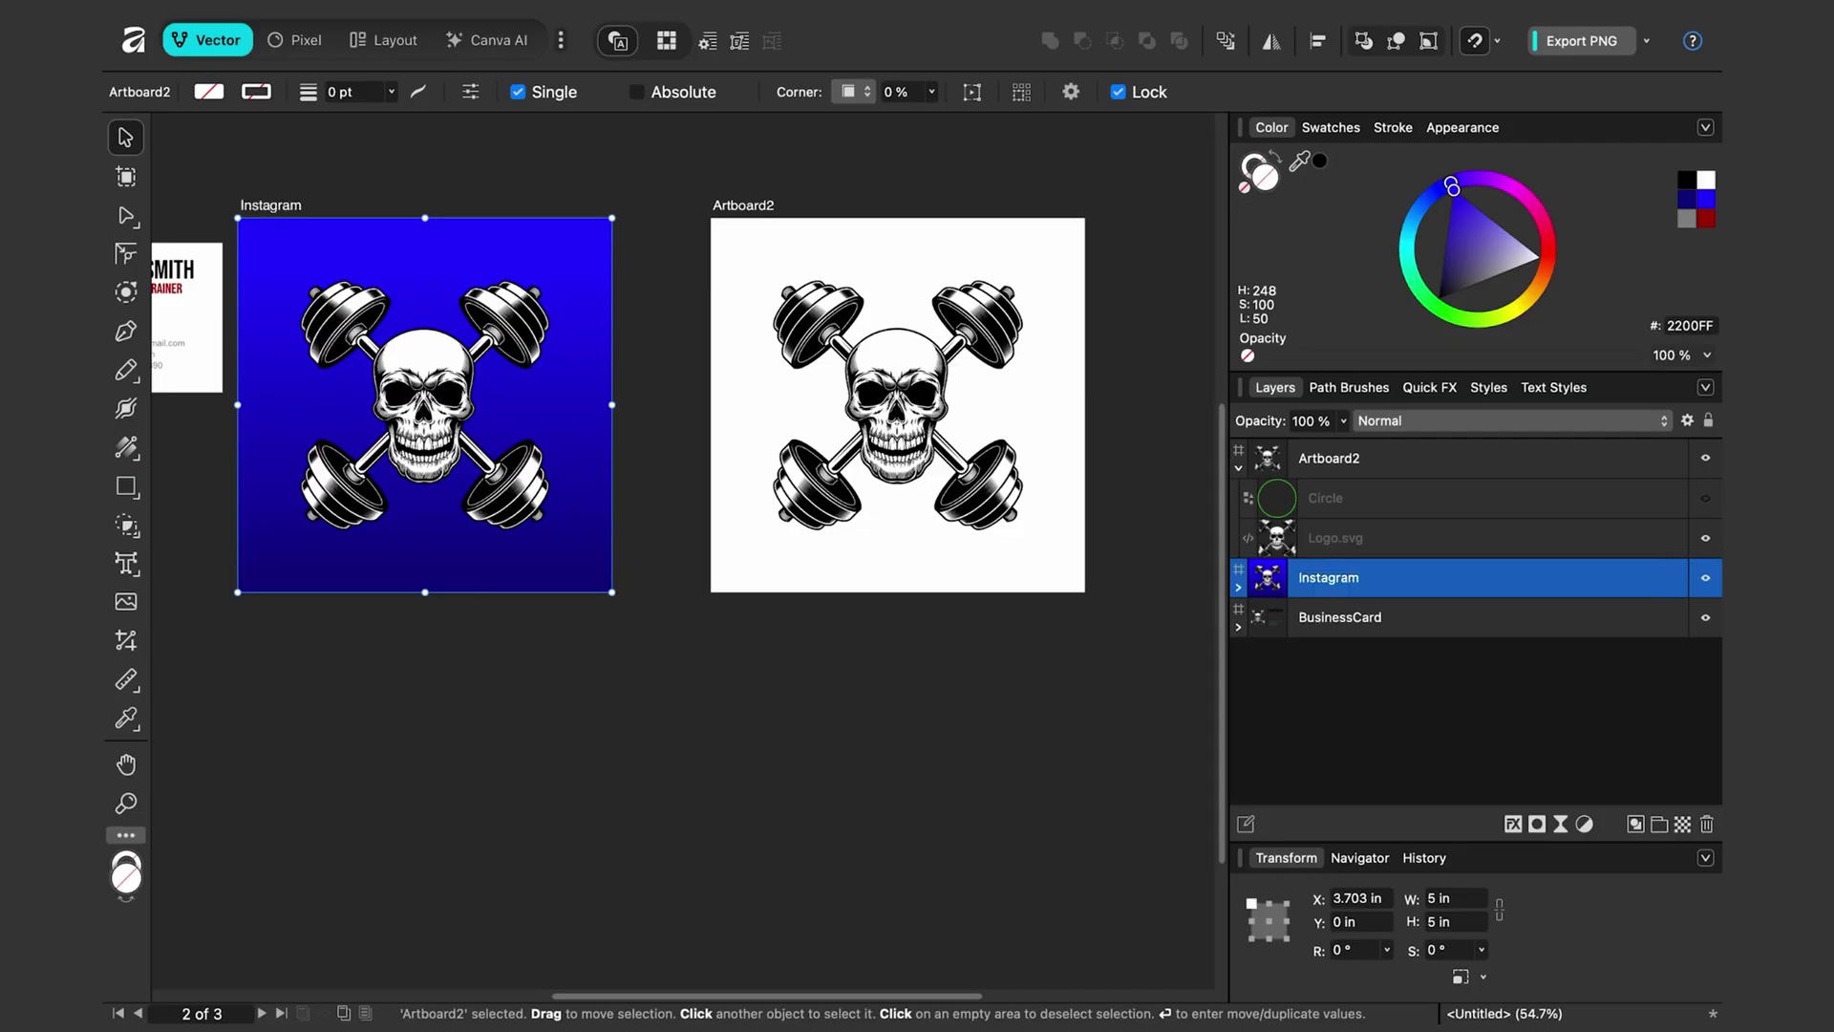
Rename the white-background artboard Facebook
double_click(1356, 459)
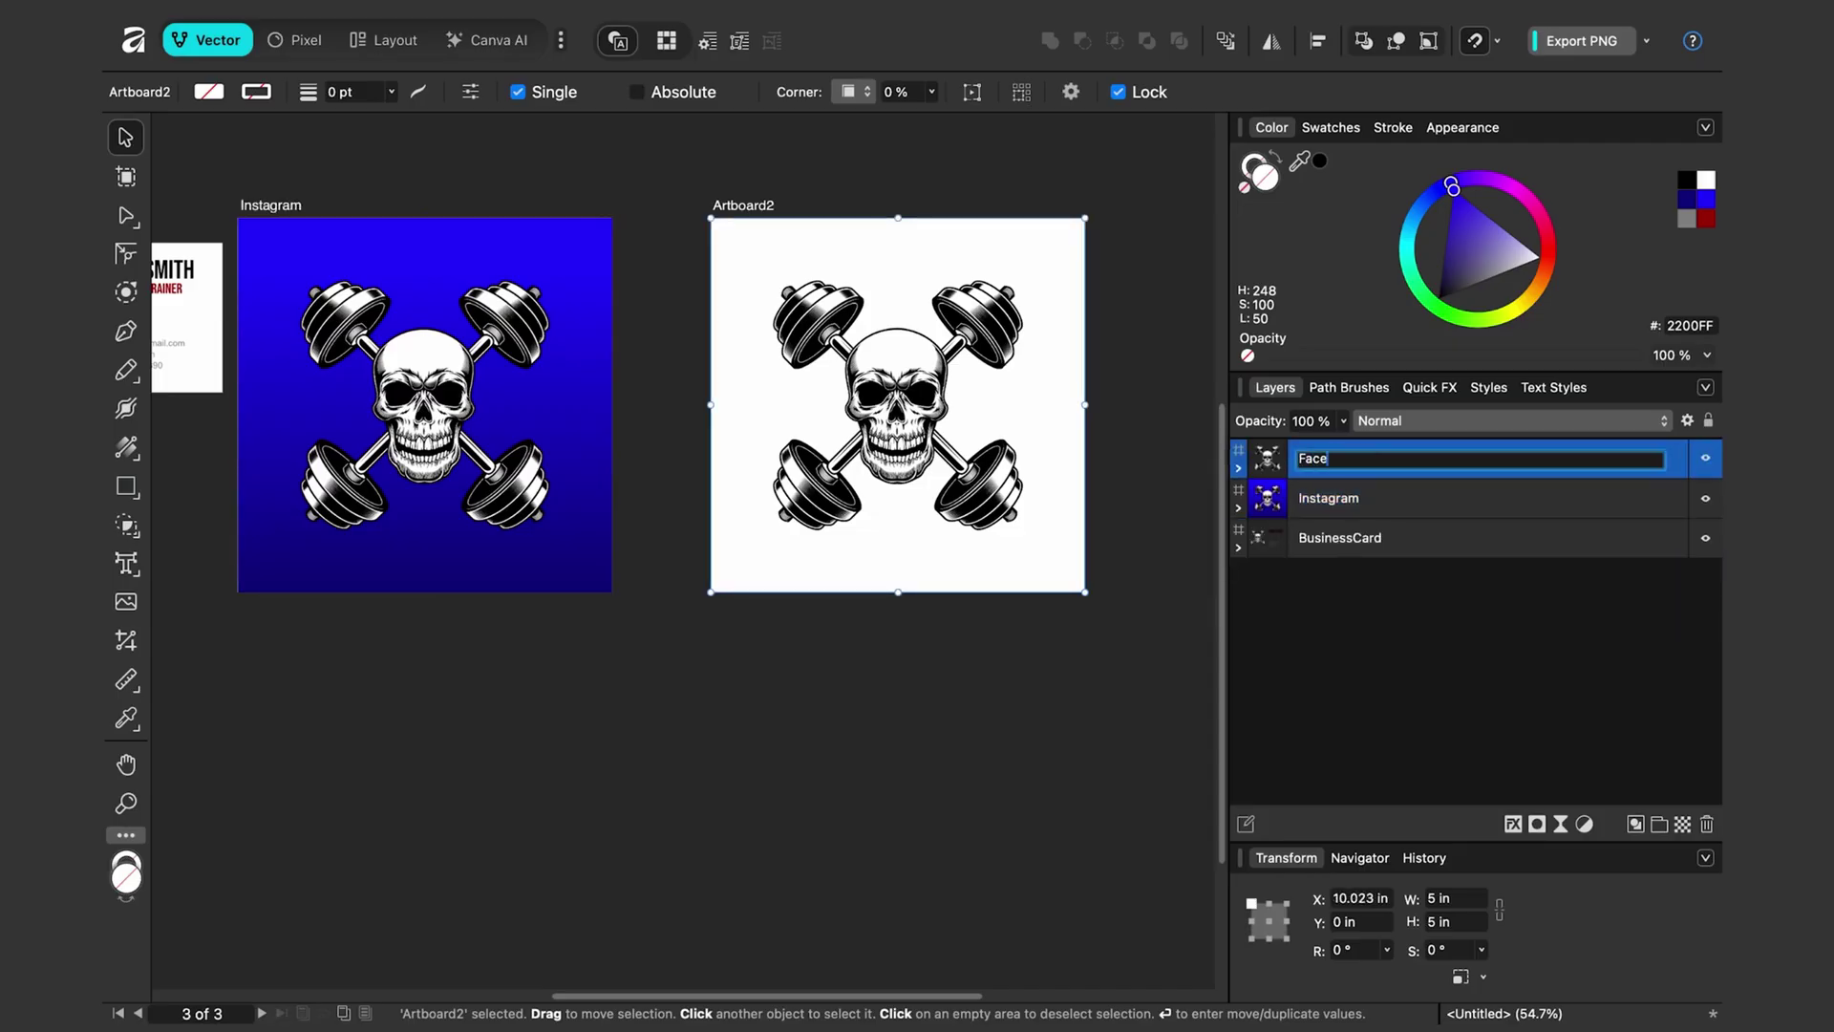
type("Facebook")
key("Return")
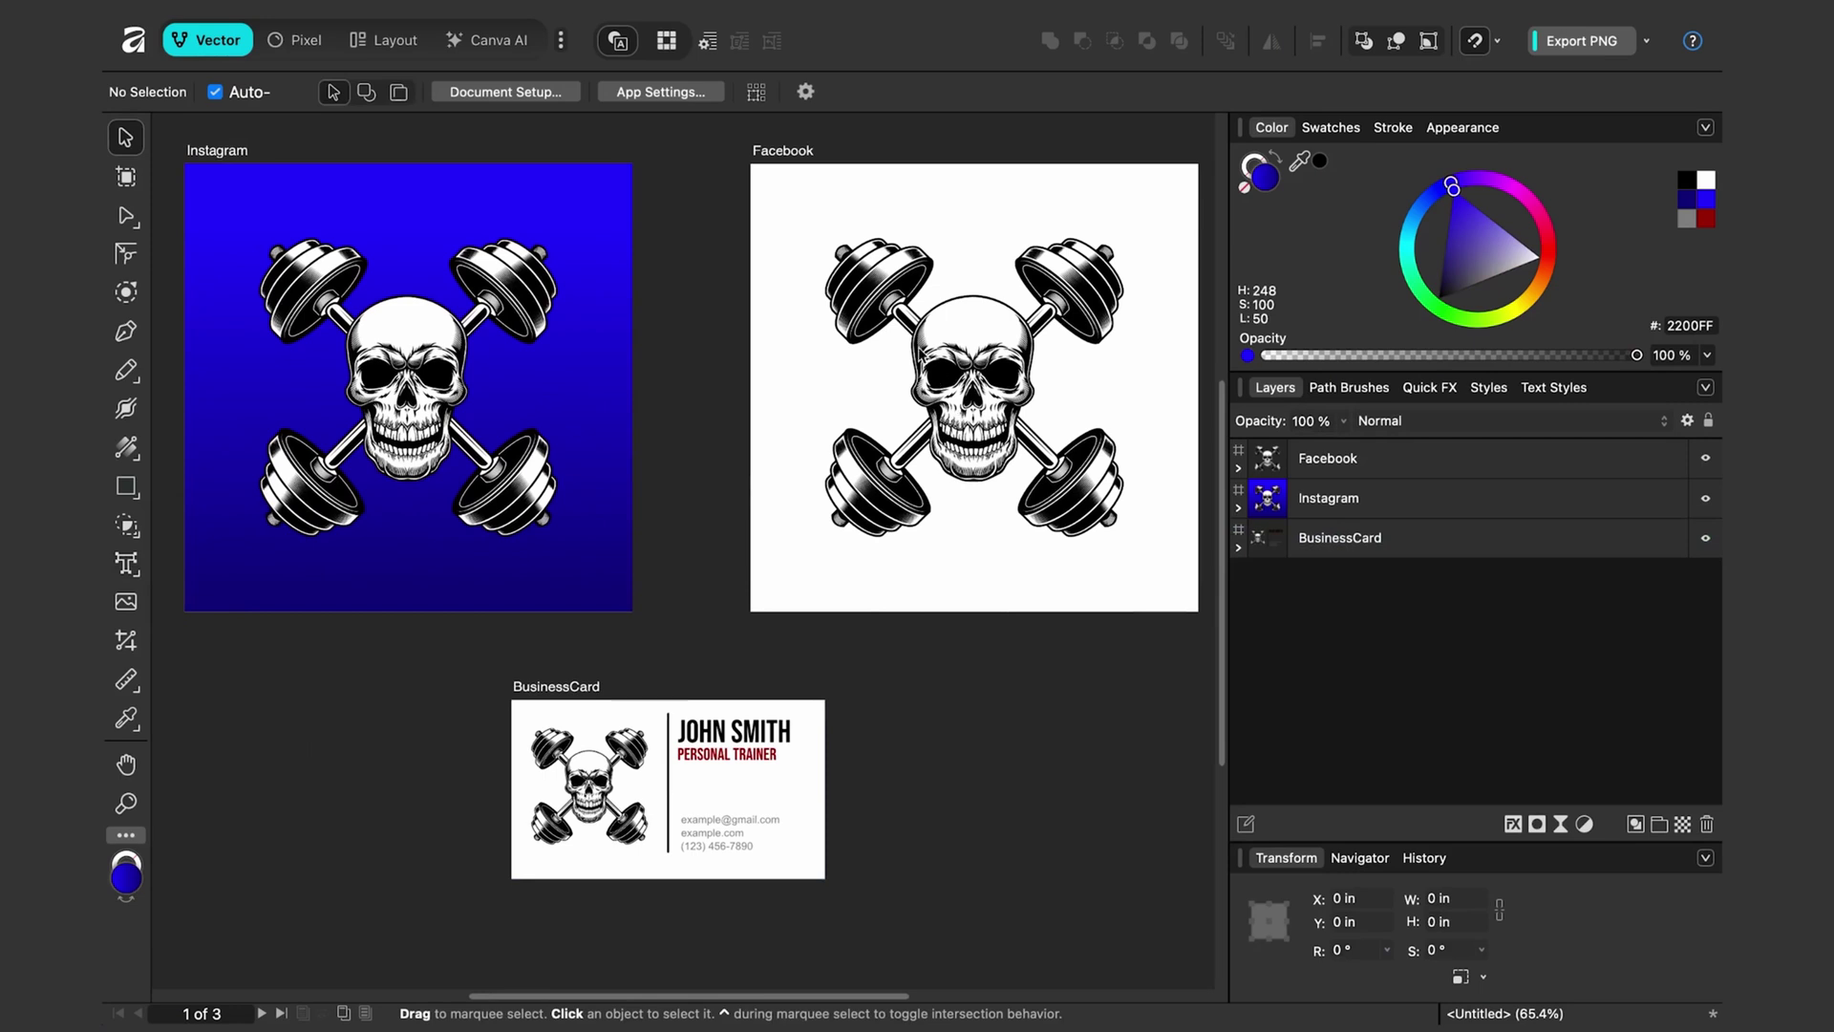
left_click(888, 346)
left_click(1032, 697)
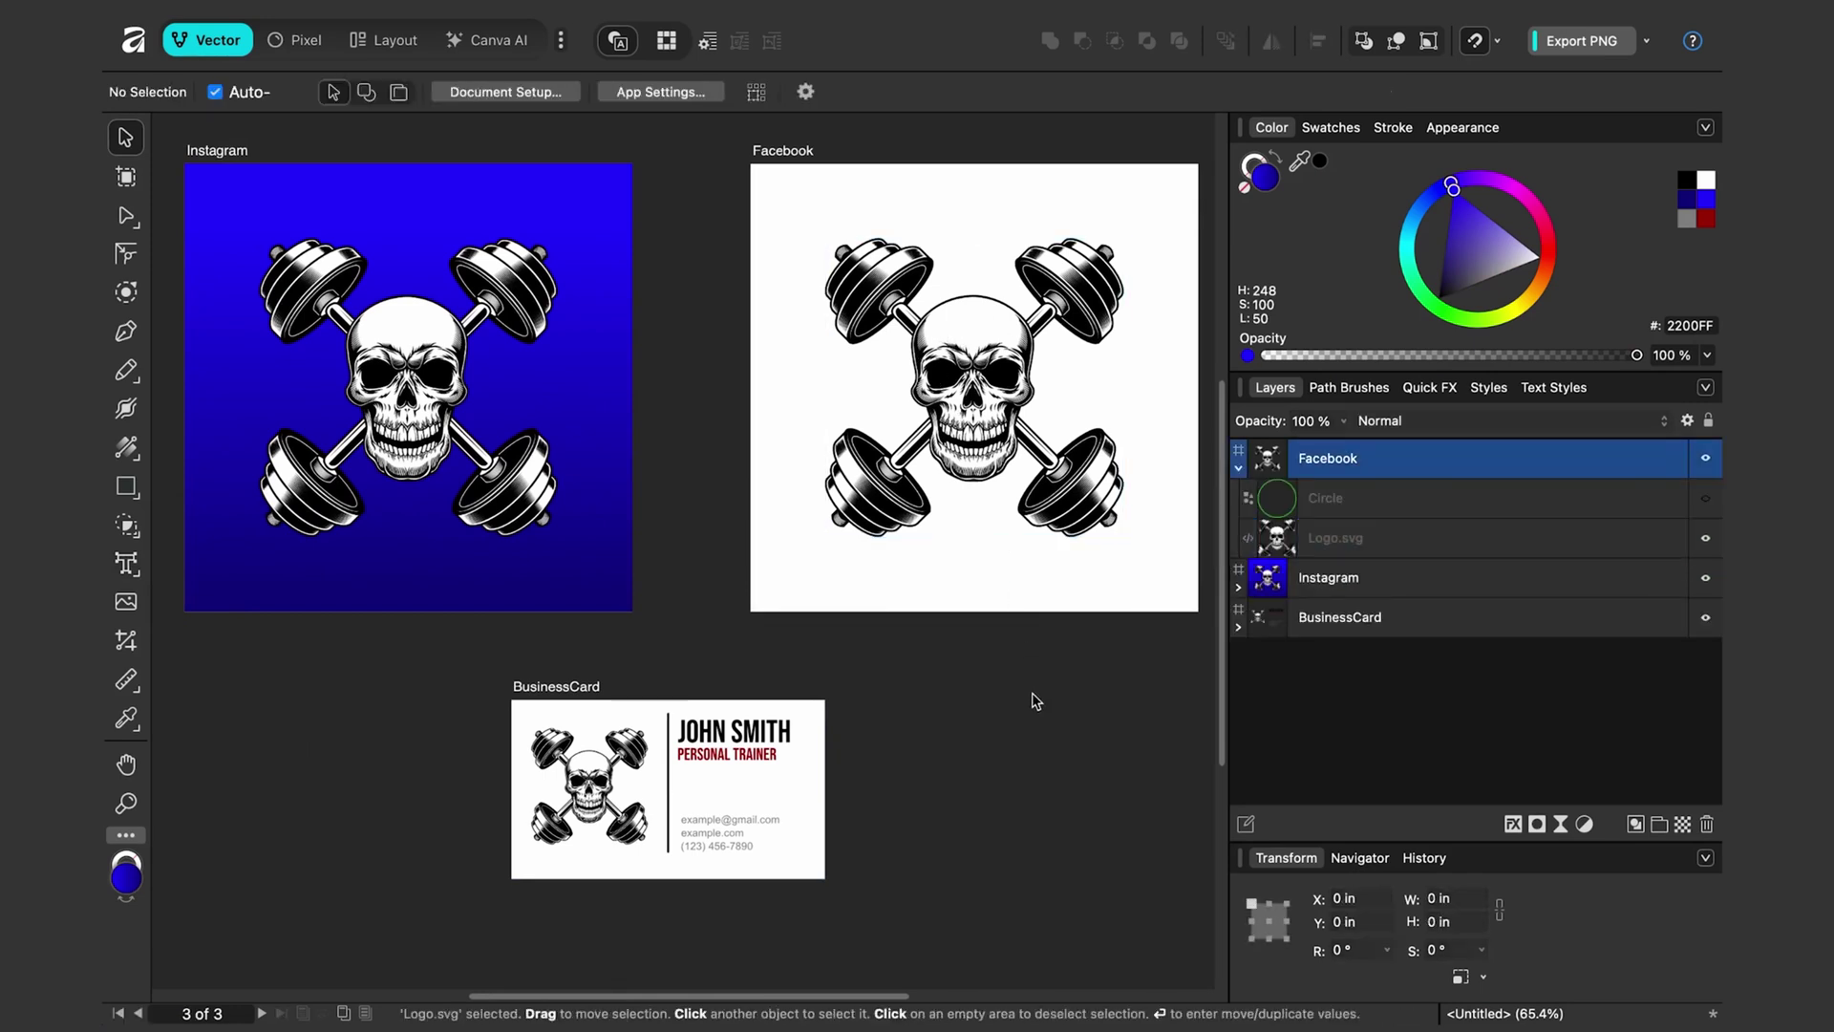
left_click_drag(973, 417, 1036, 838)
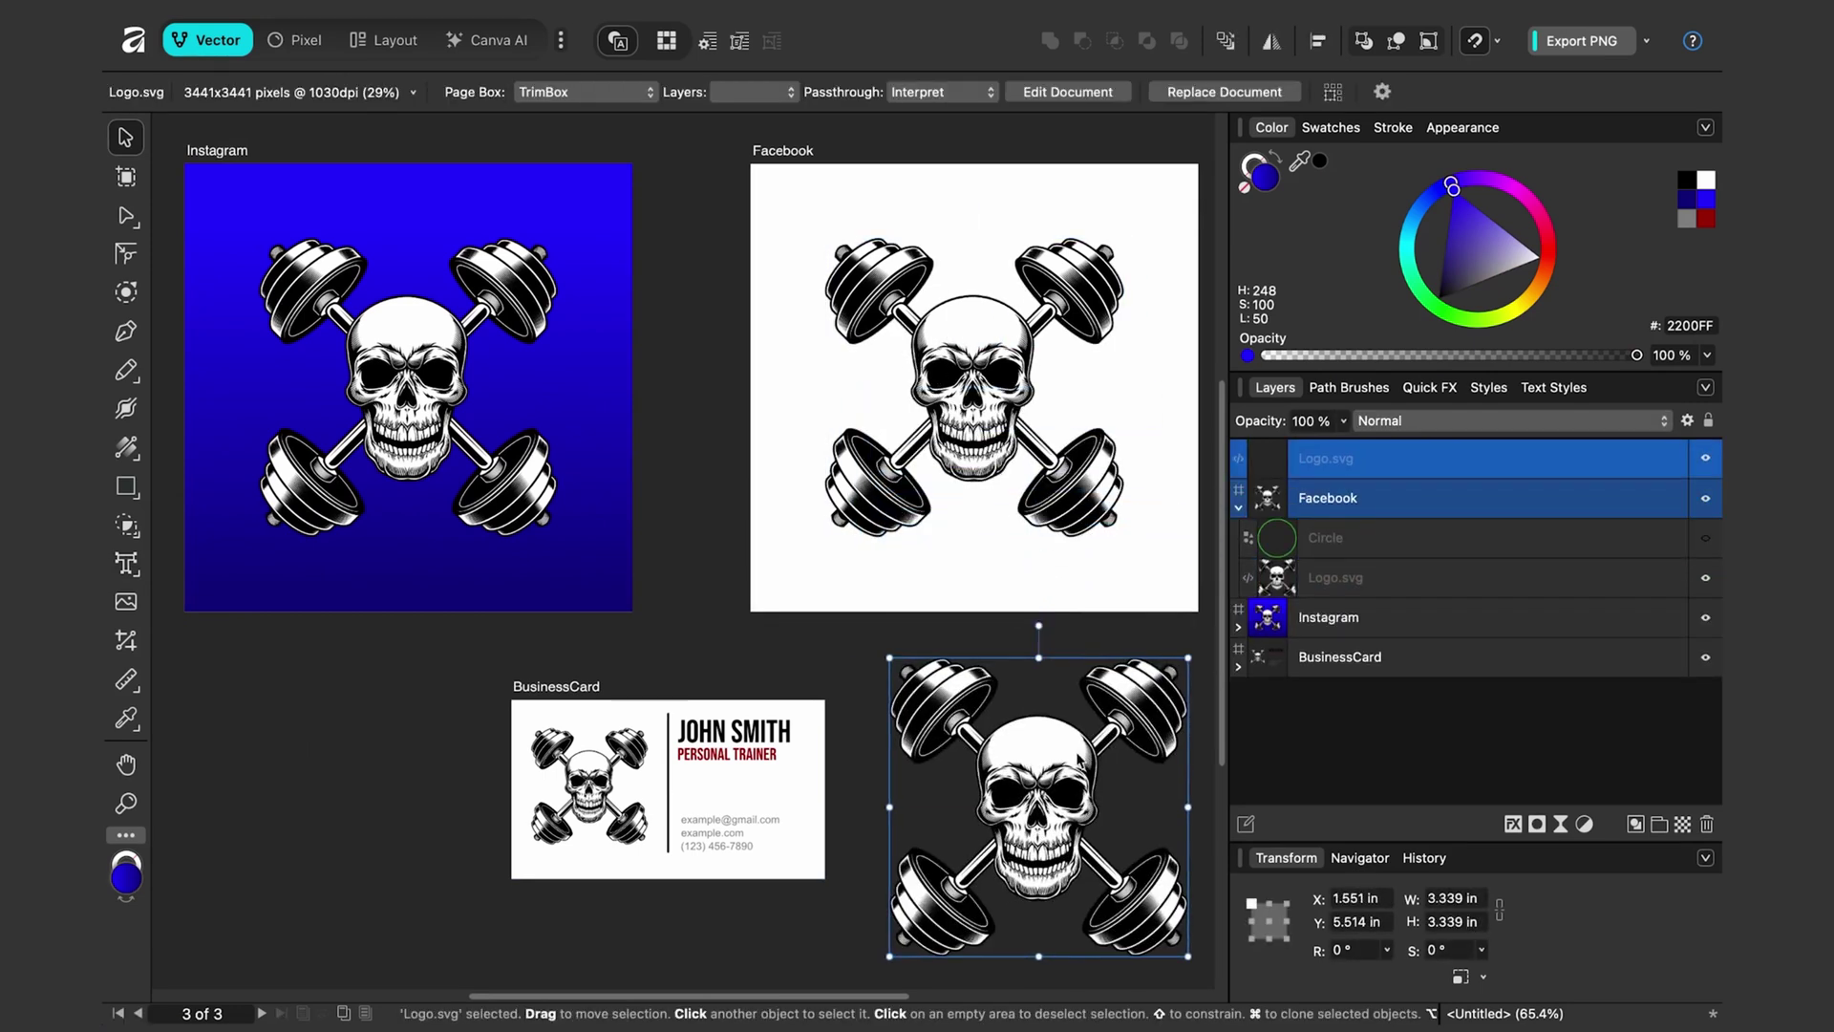
left_click_drag(1104, 715, 1038, 781)
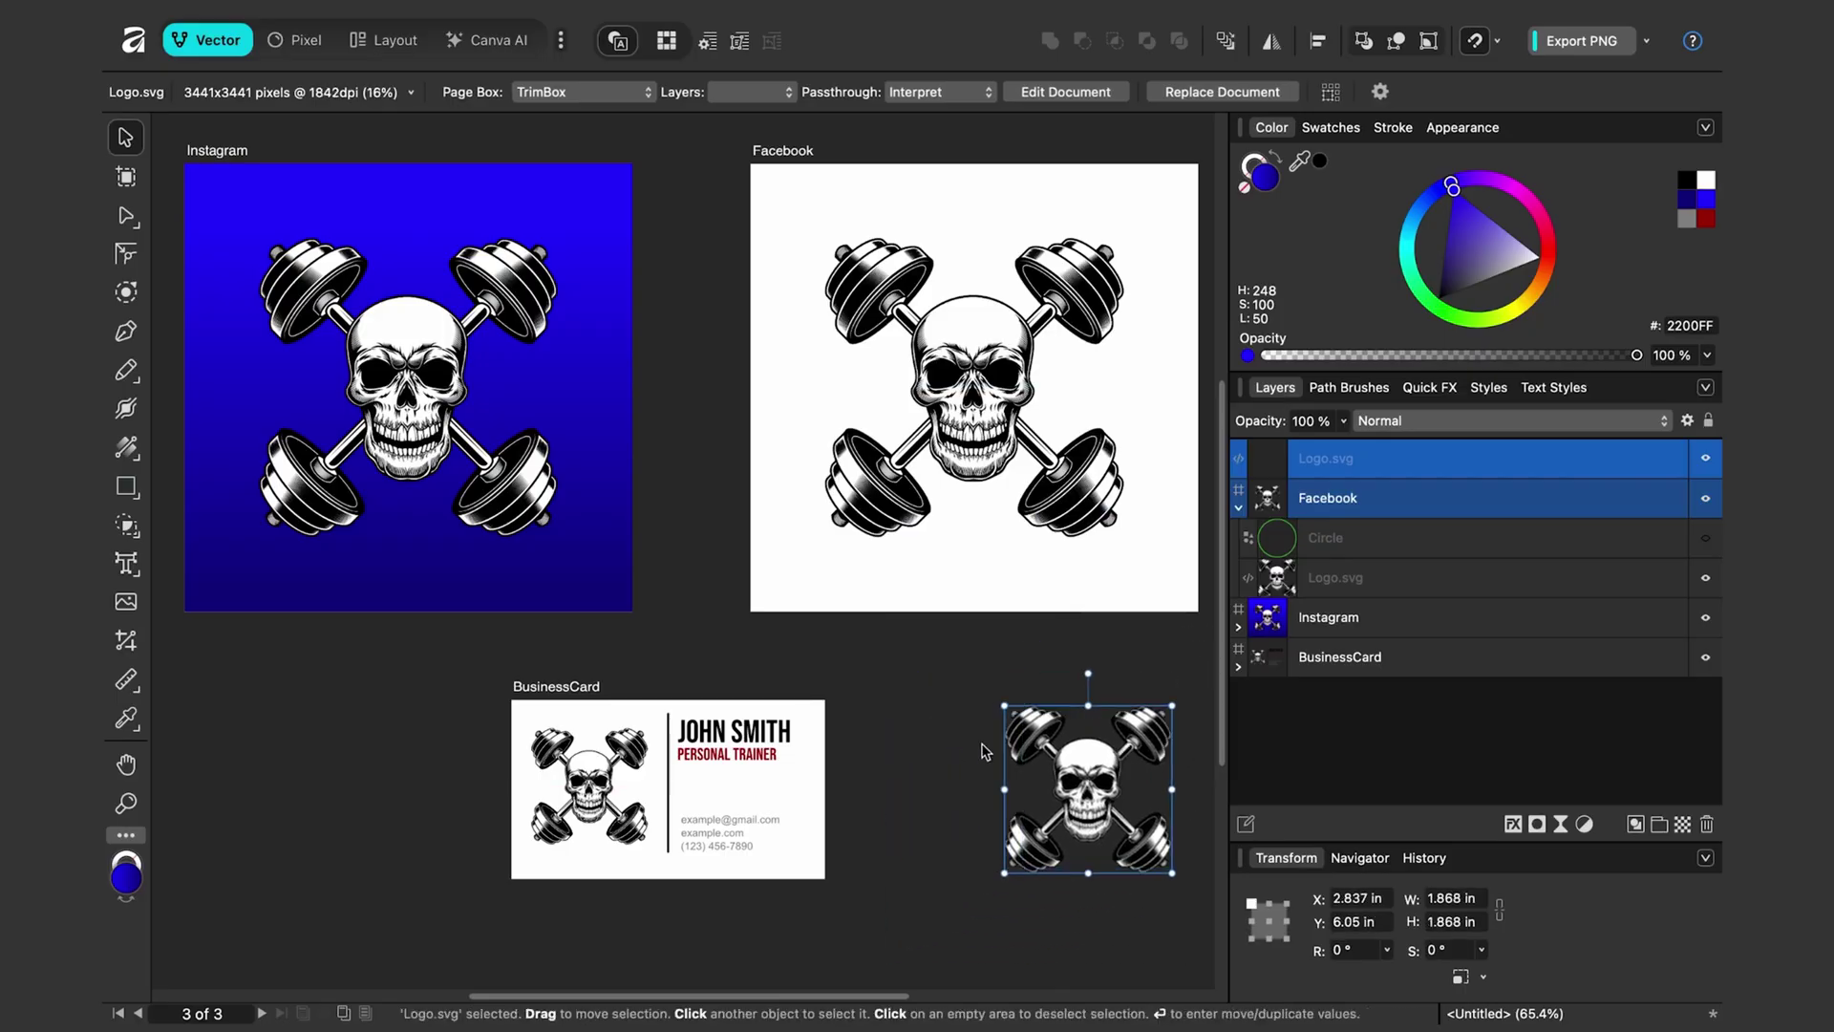
left_click(973, 795)
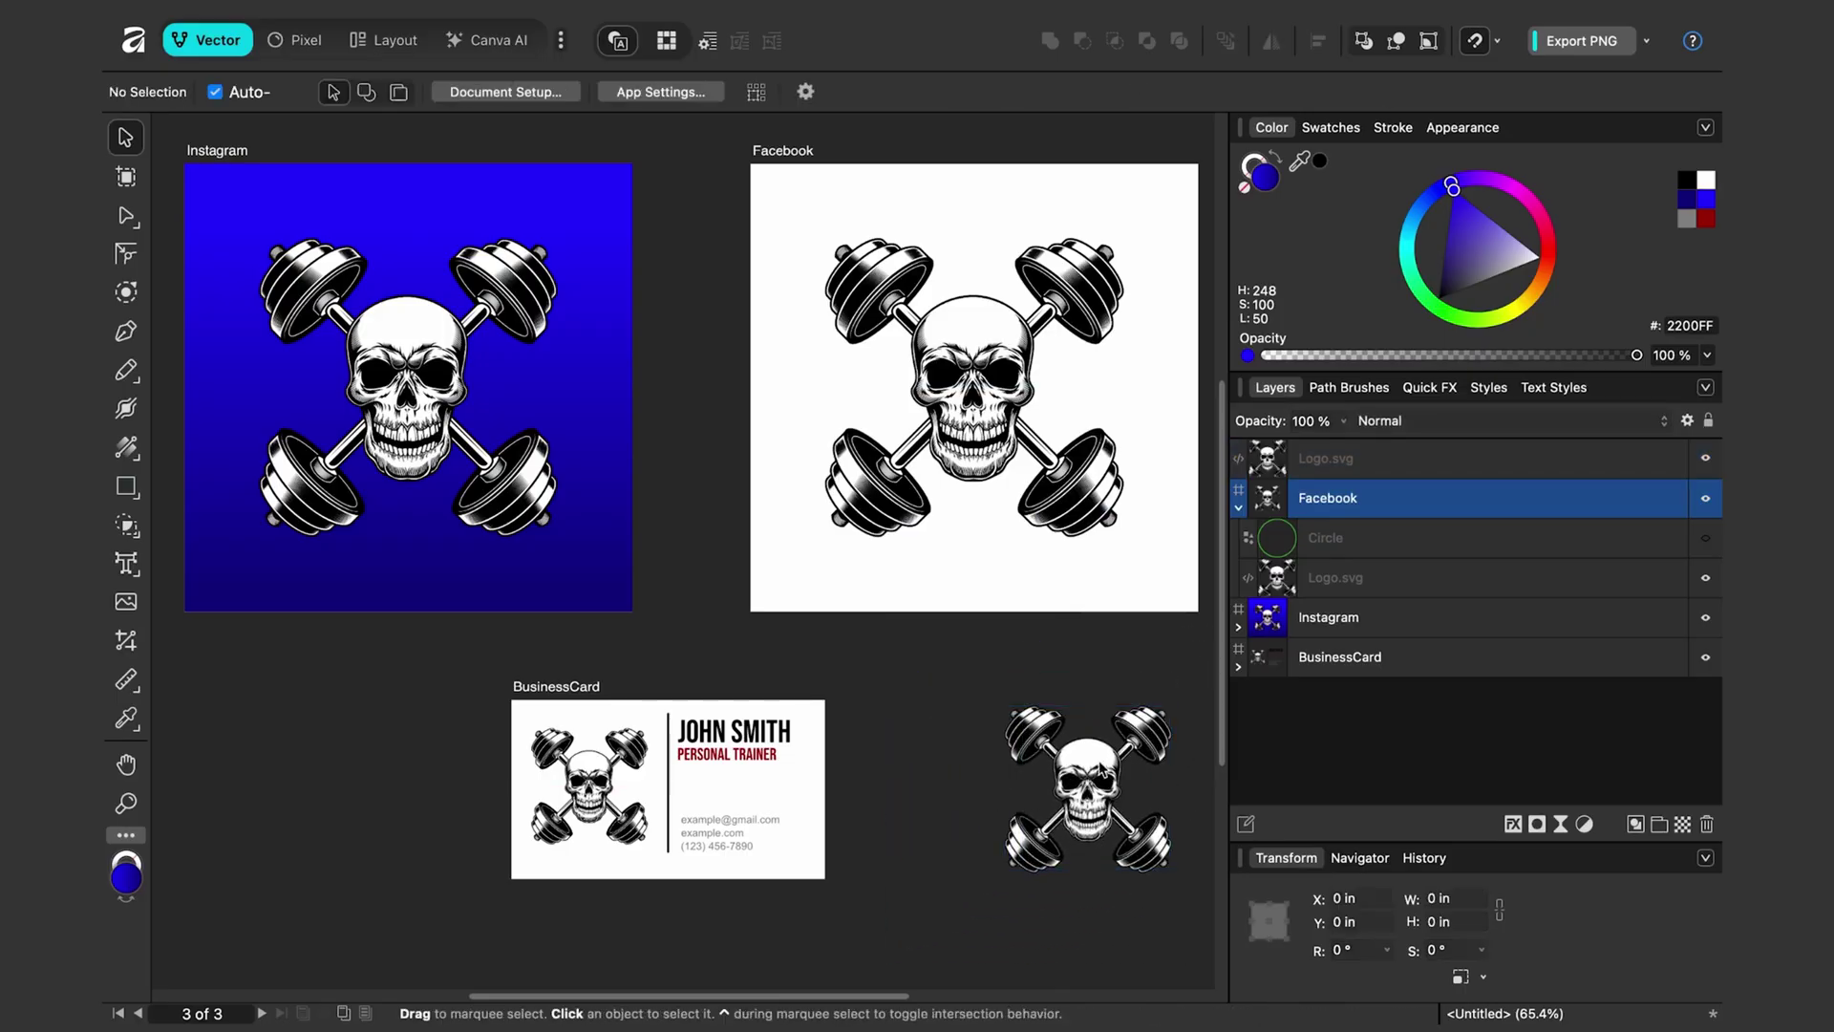
left_click(1101, 772)
key("Delete")
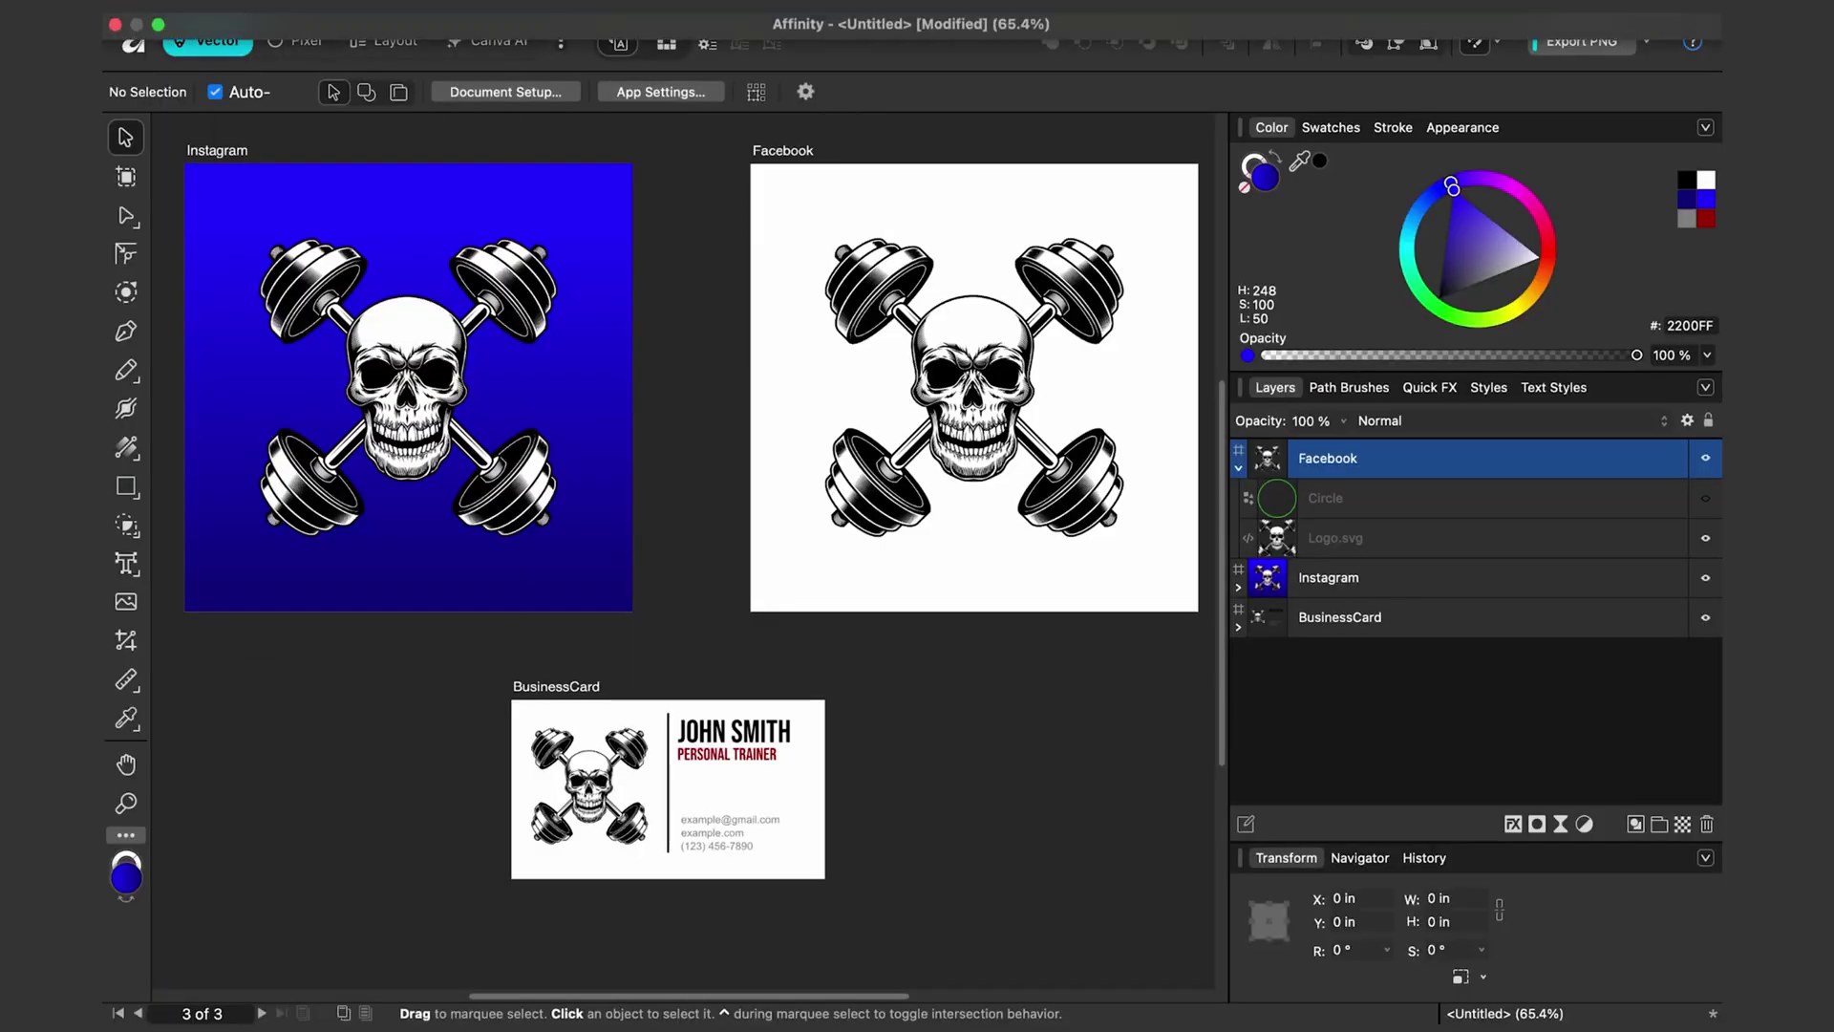
Bring up the PNG export settings from File > Export
left_click(234, 5)
mouse_move(482, 547)
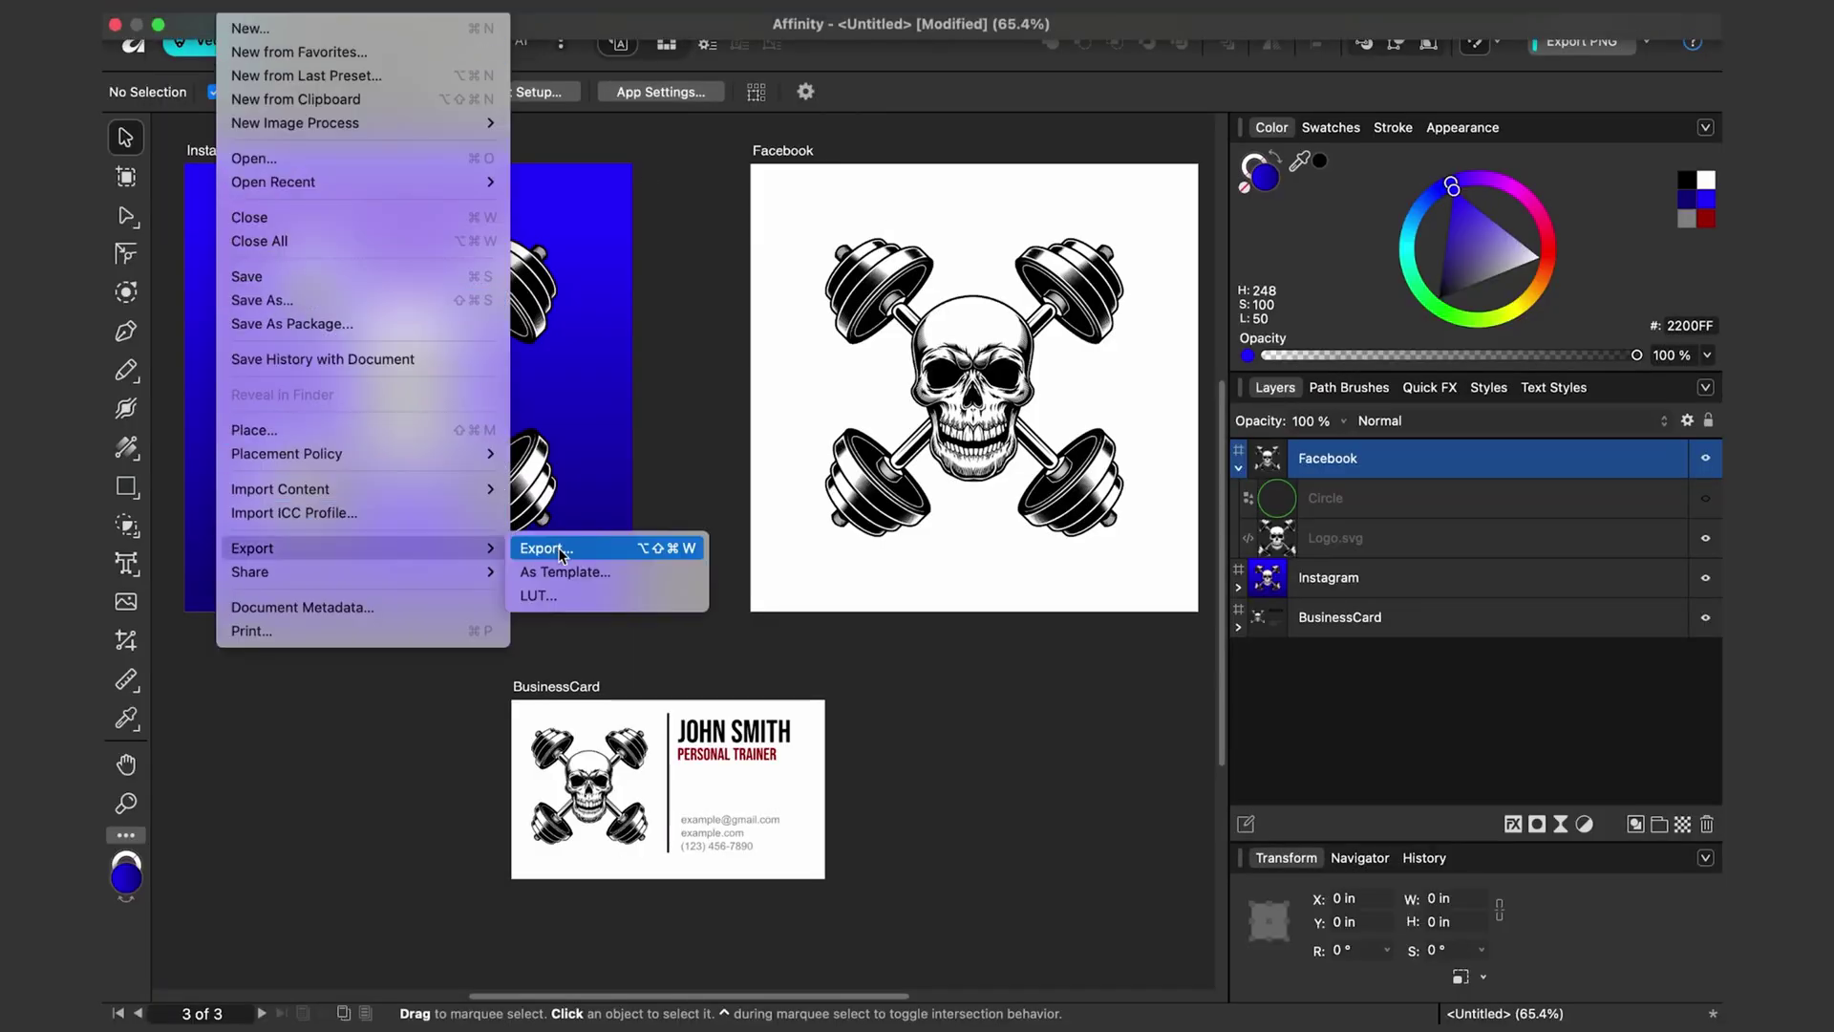
left_click(561, 550)
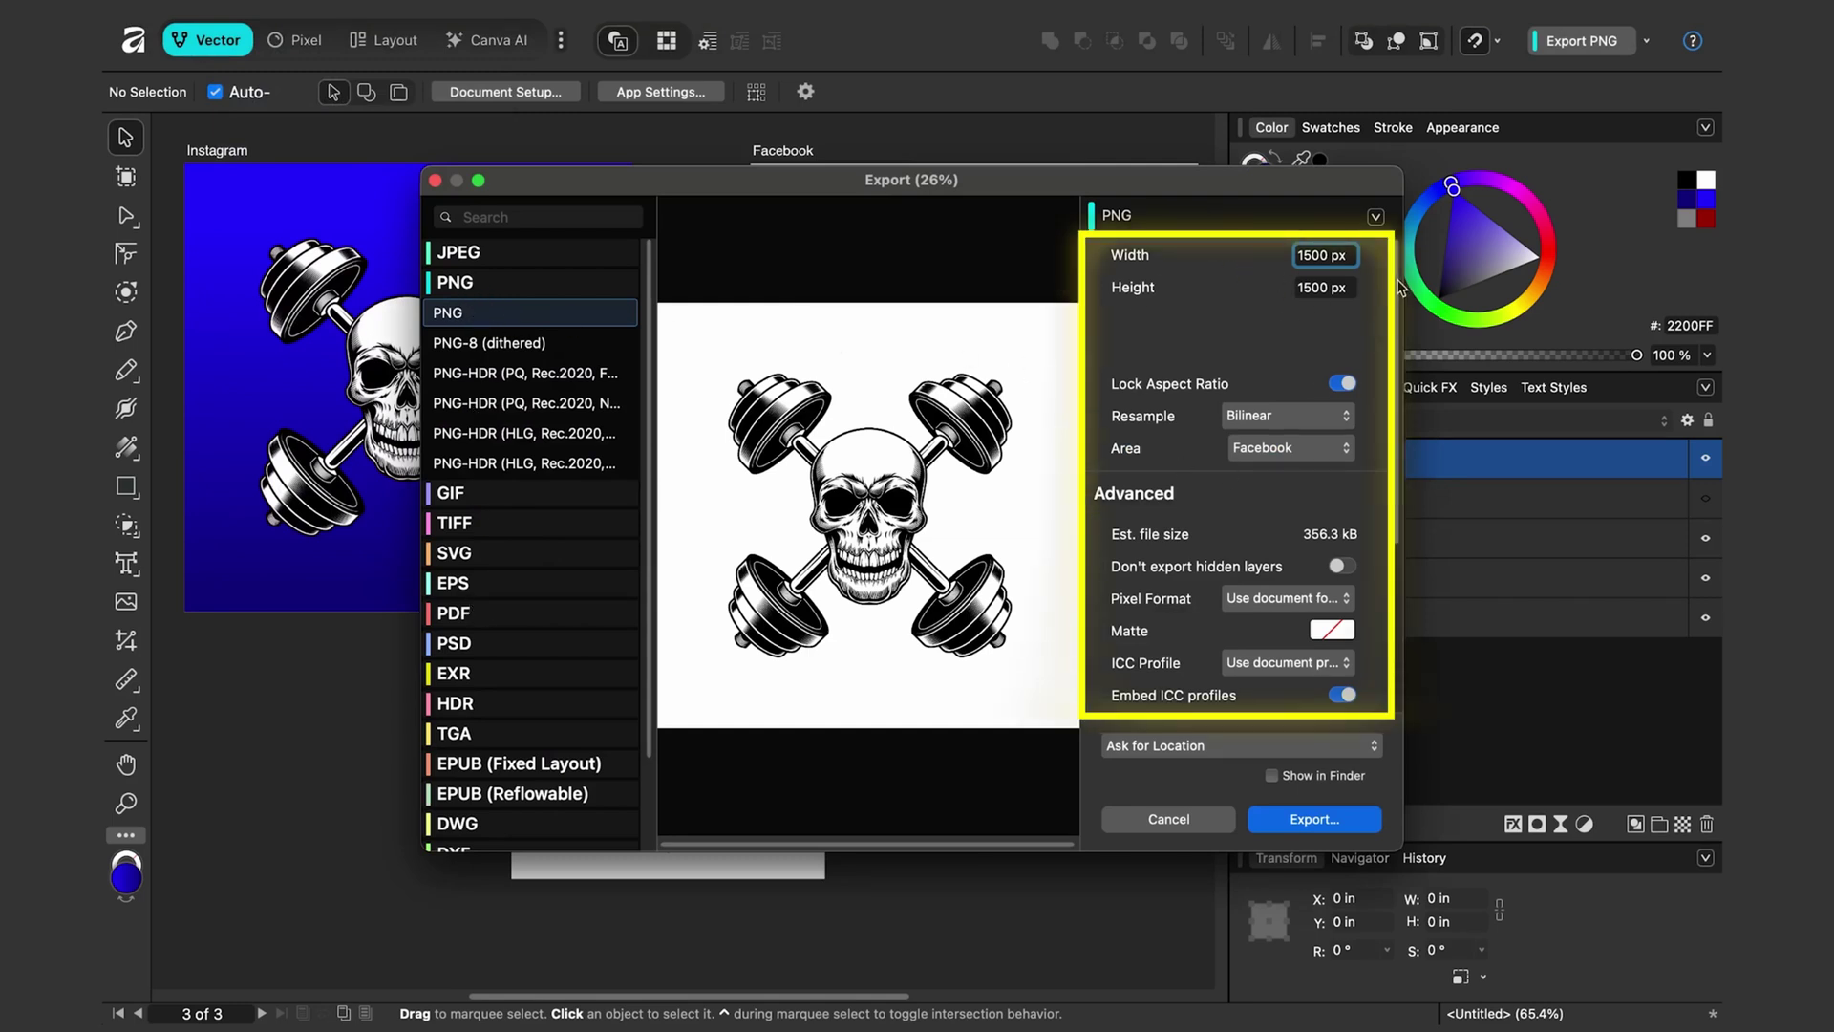
scroll(1400, 286, "down", 5)
scroll(1177, 449, "up", 5)
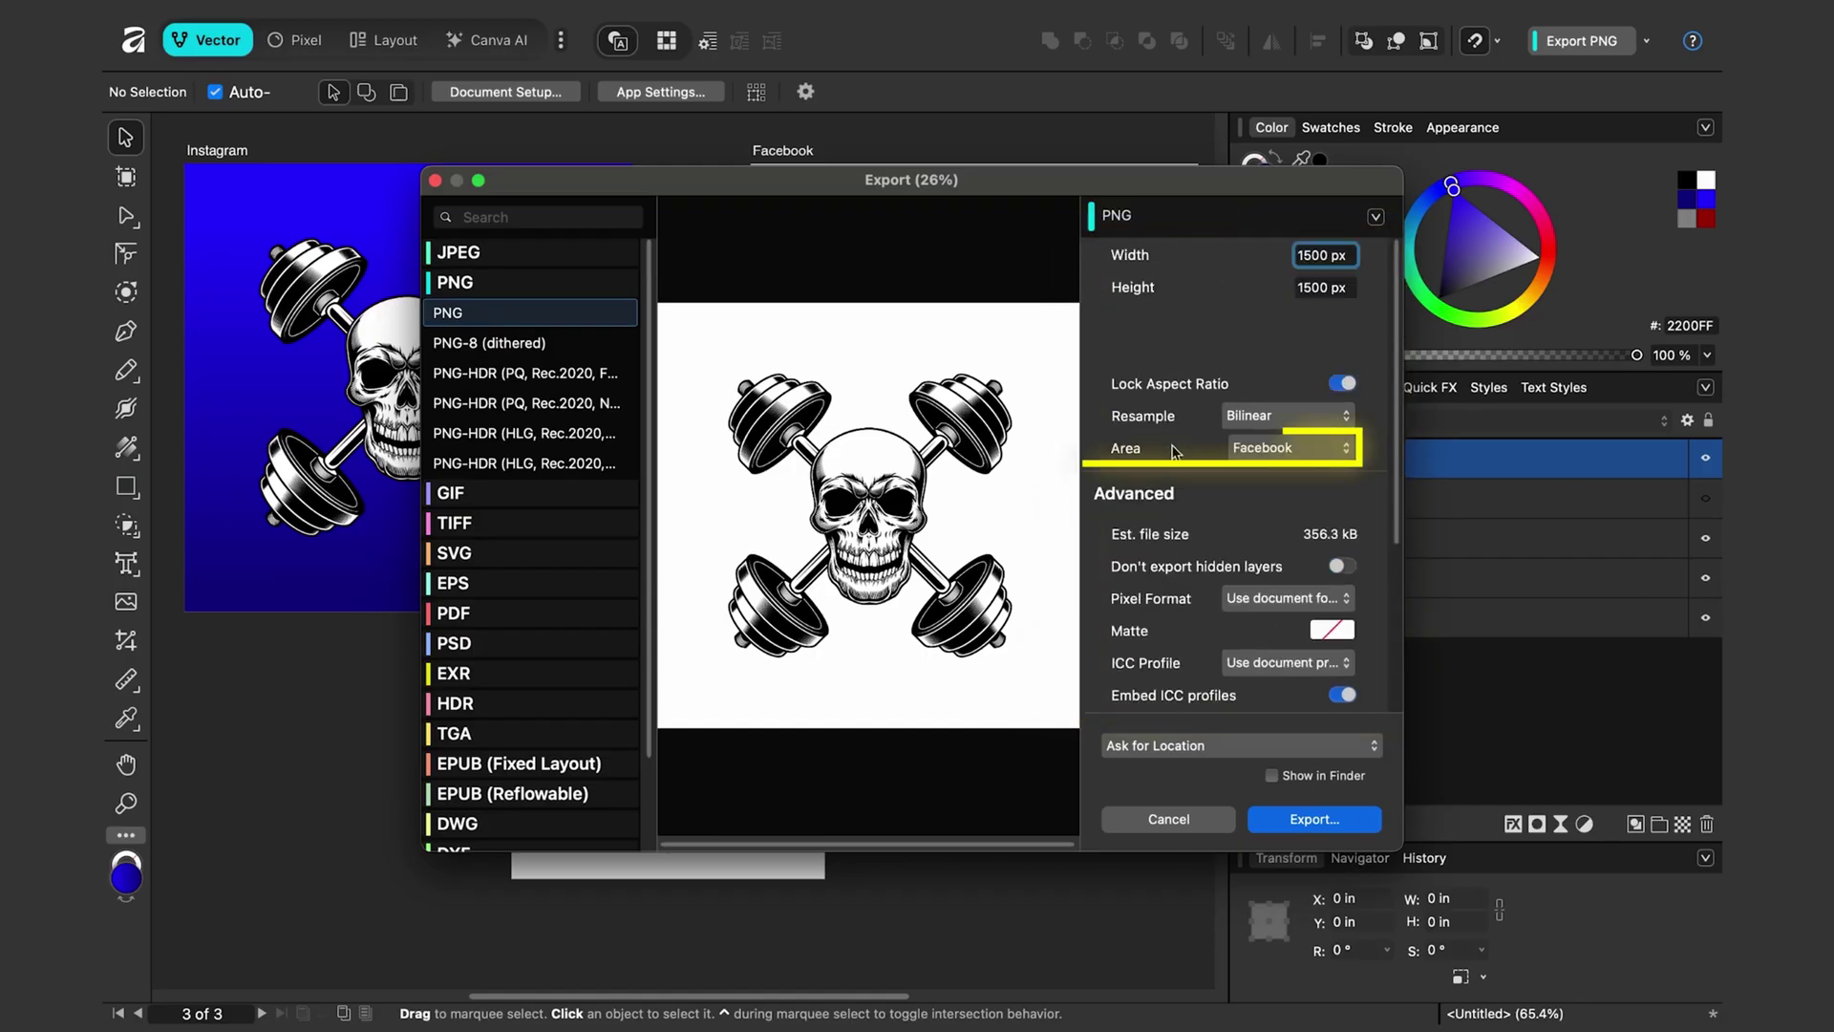
Set the export Area to the BusinessCard artboard
left_click(1299, 453)
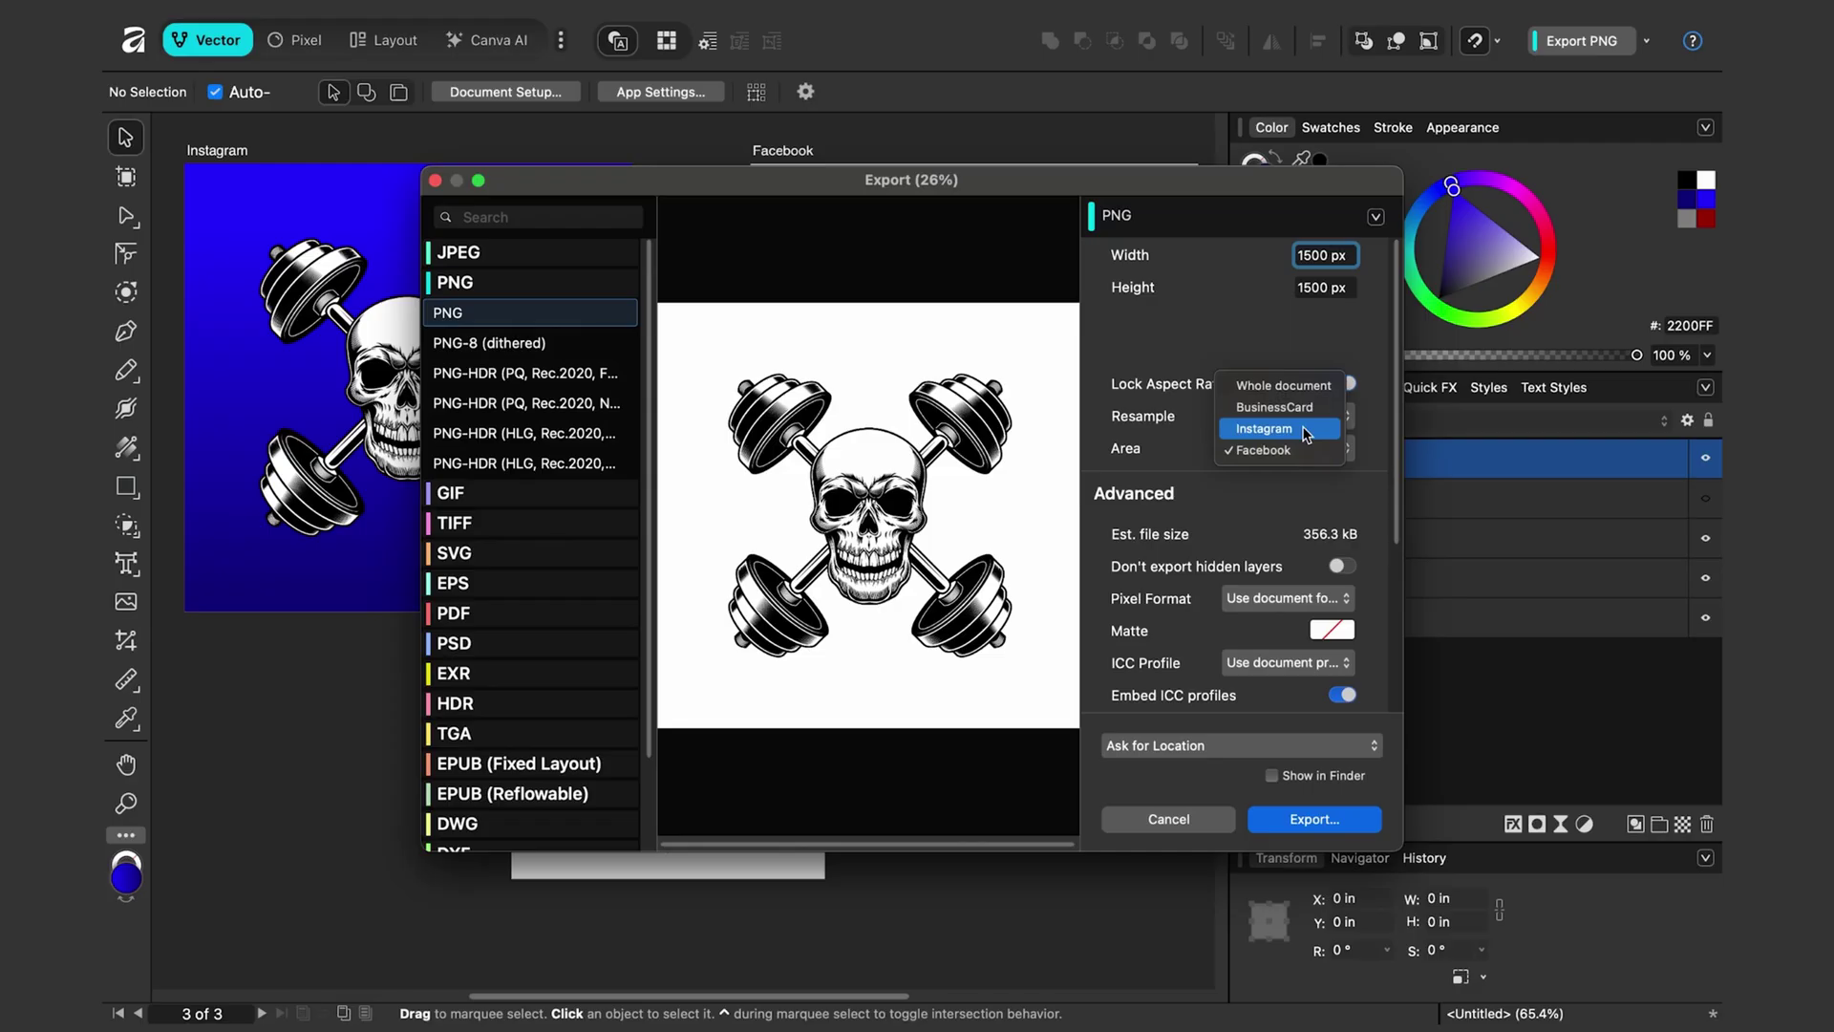
left_click(1305, 431)
left_click(1305, 434)
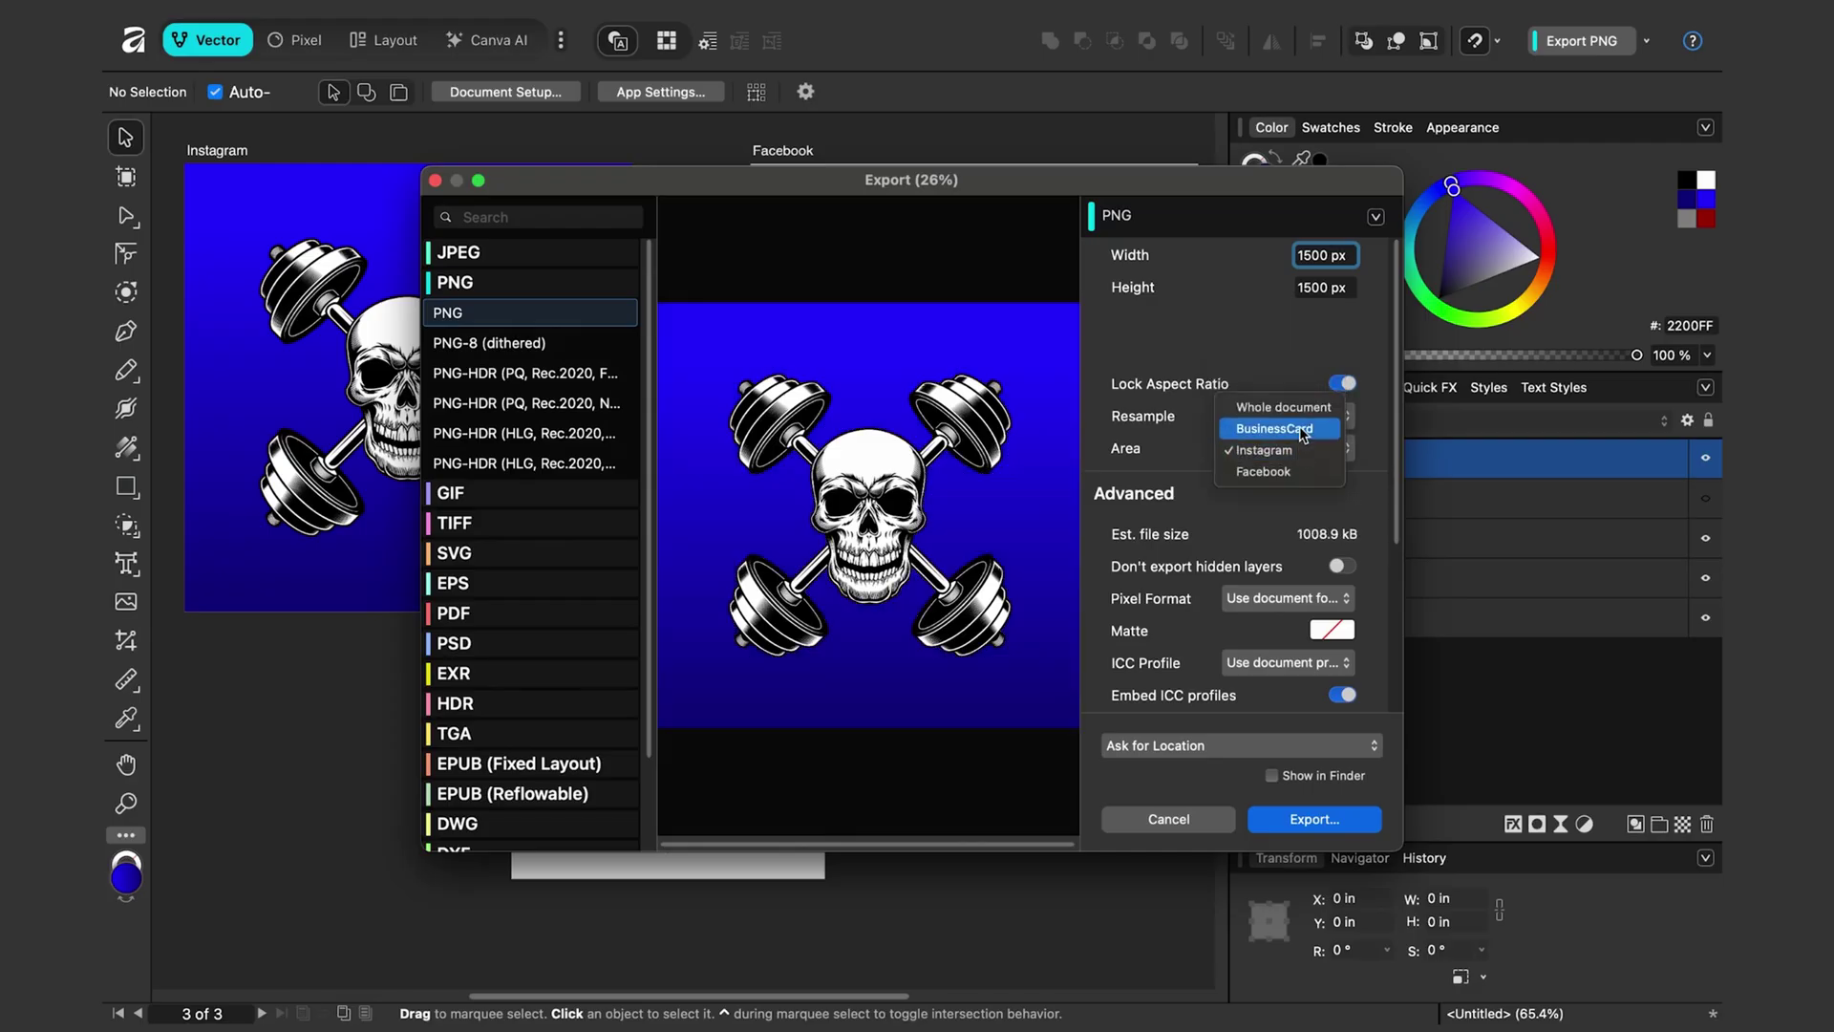
left_click(1305, 430)
left_click(1297, 441)
left_click(1284, 430)
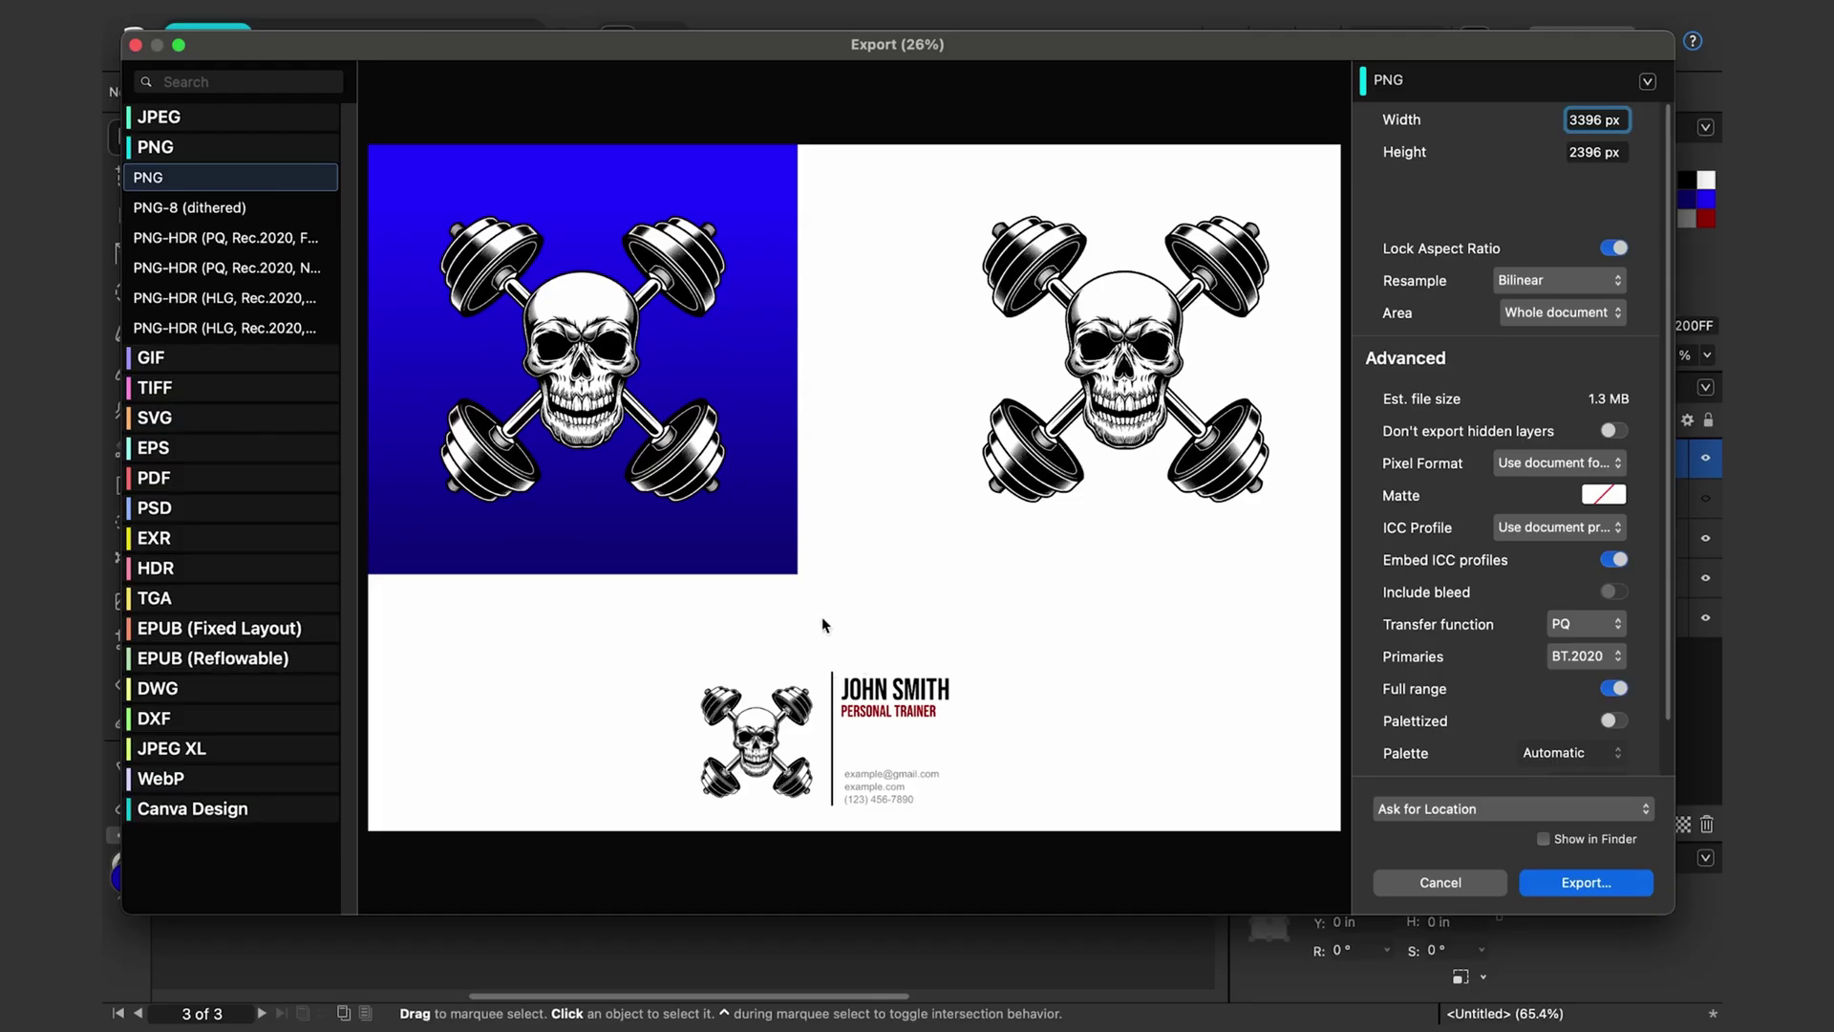
left_click(1557, 317)
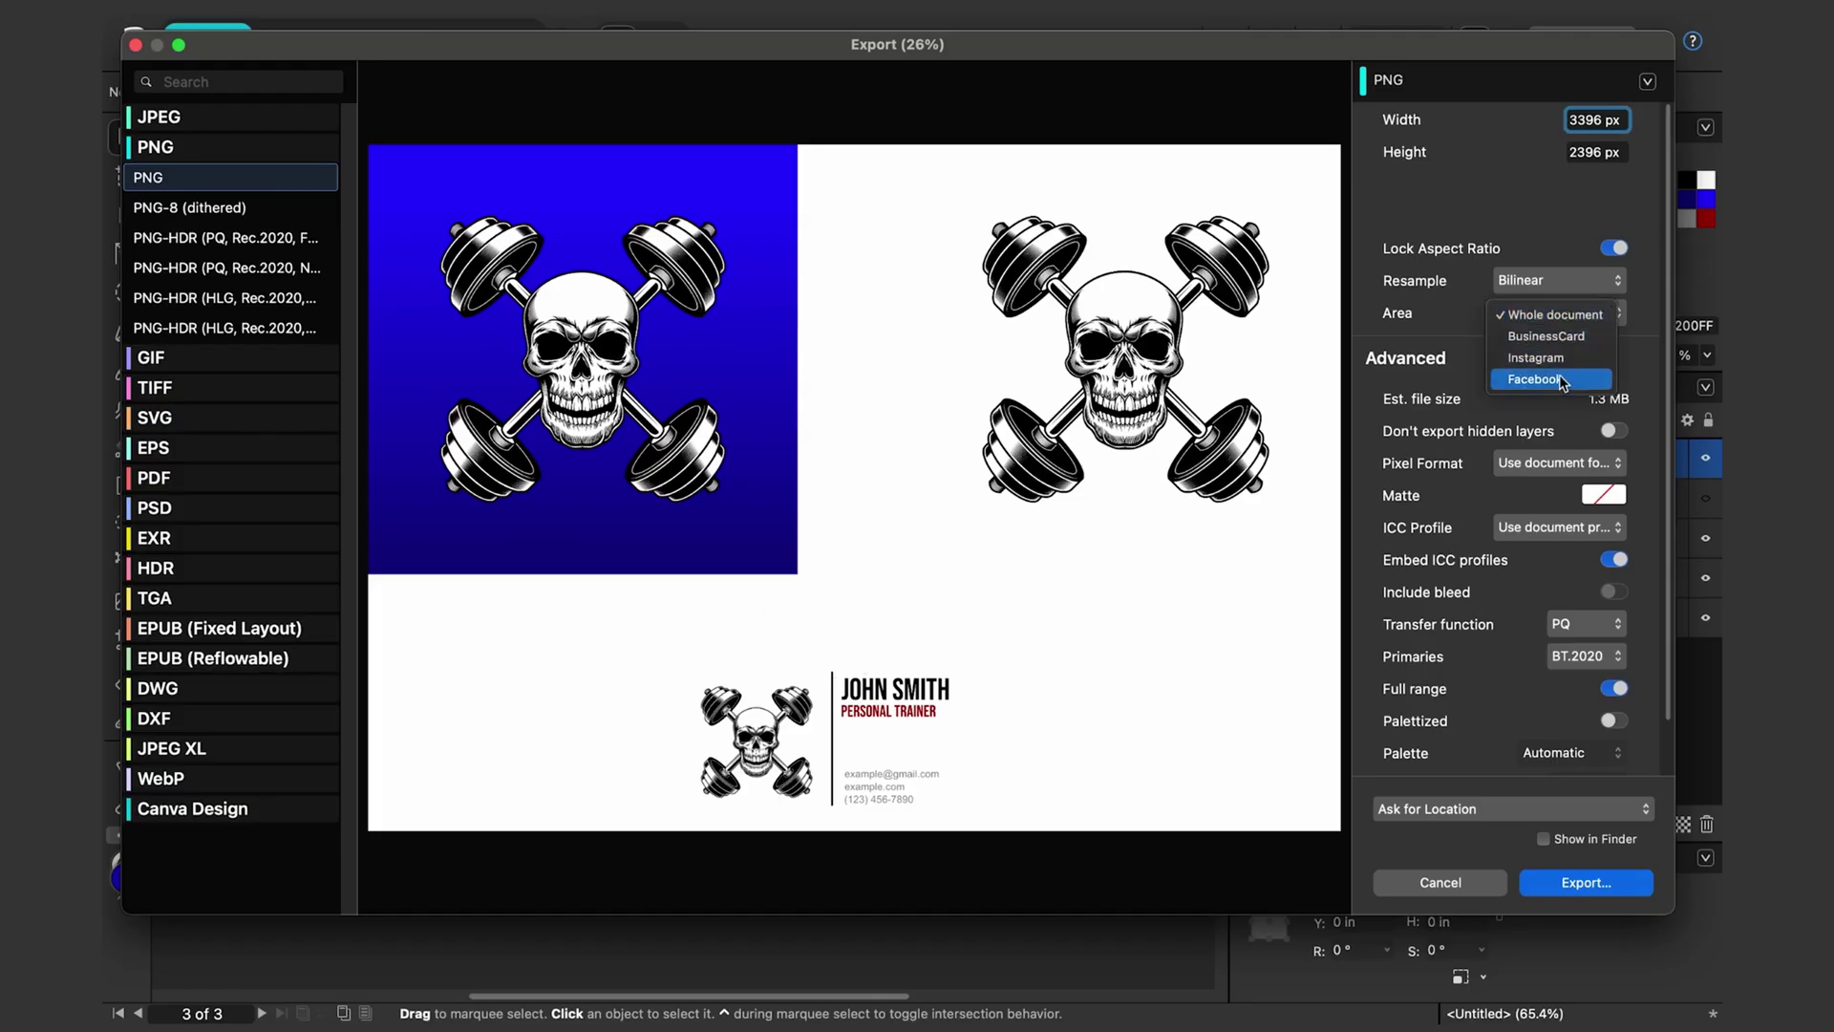
left_click(1545, 338)
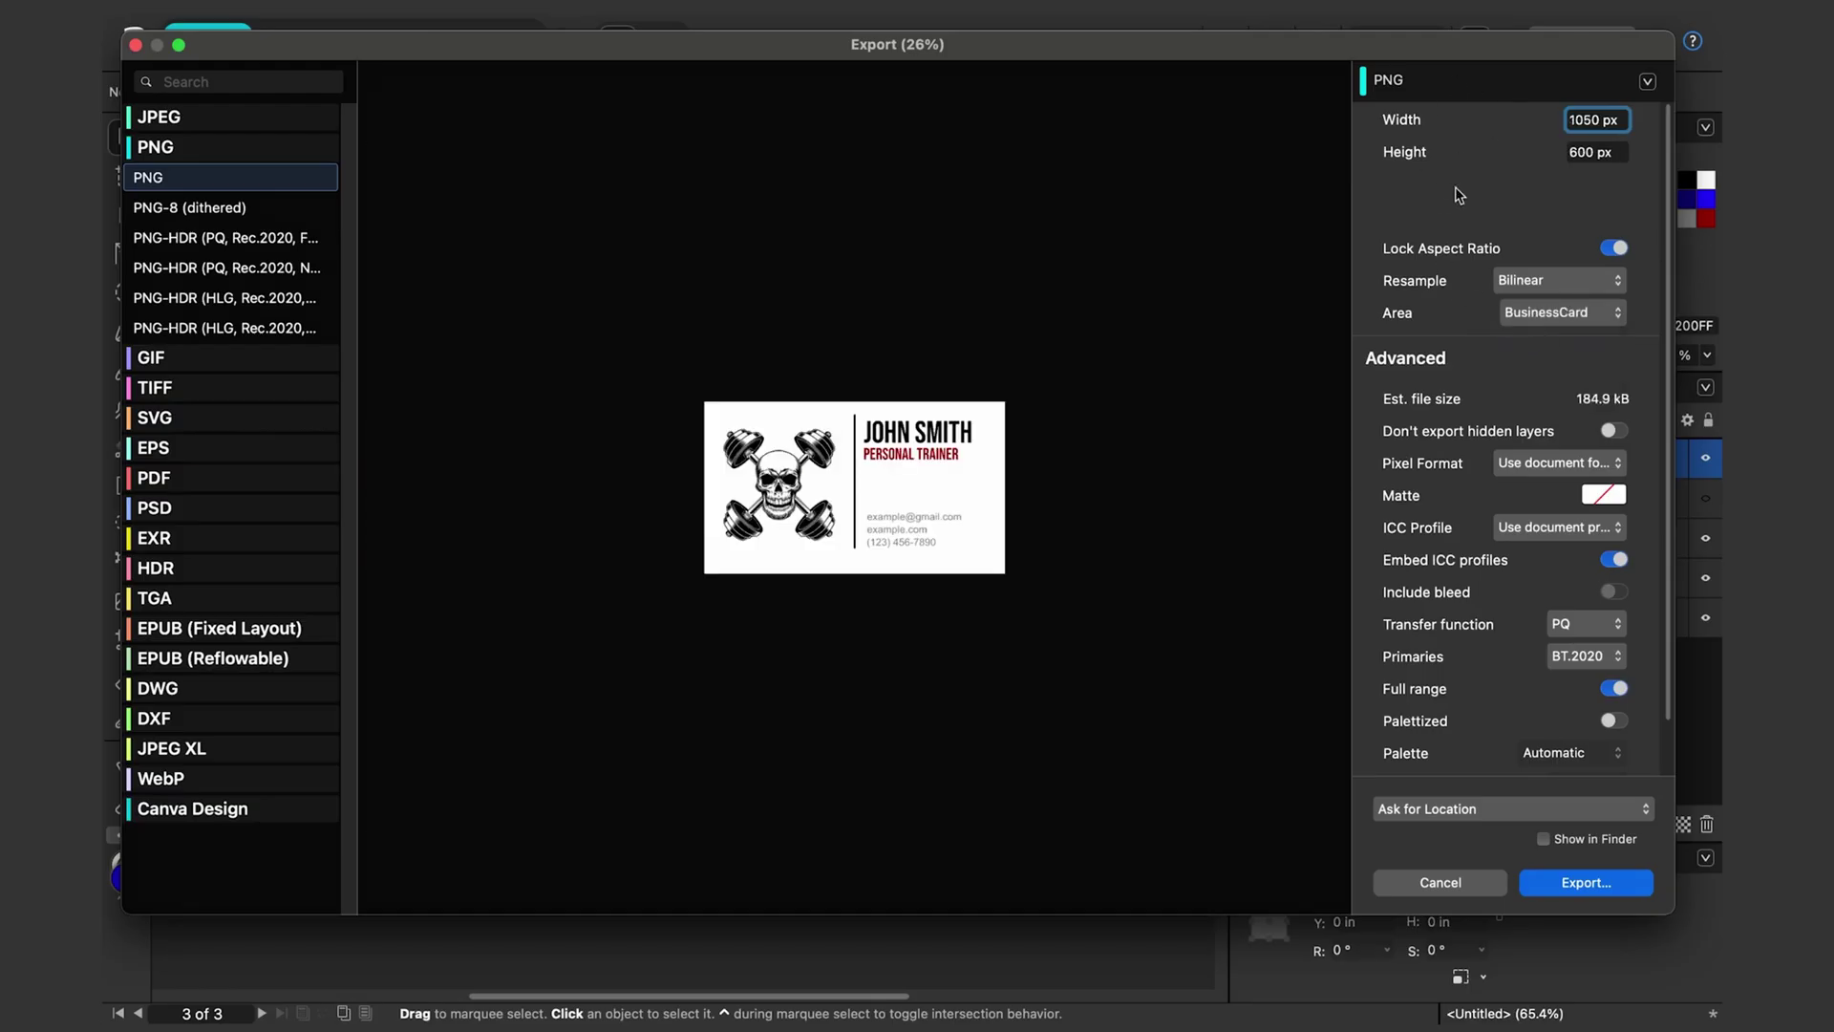
Save the BusinessCard export as BC_01.png in the Exports folder
left_click(1590, 887)
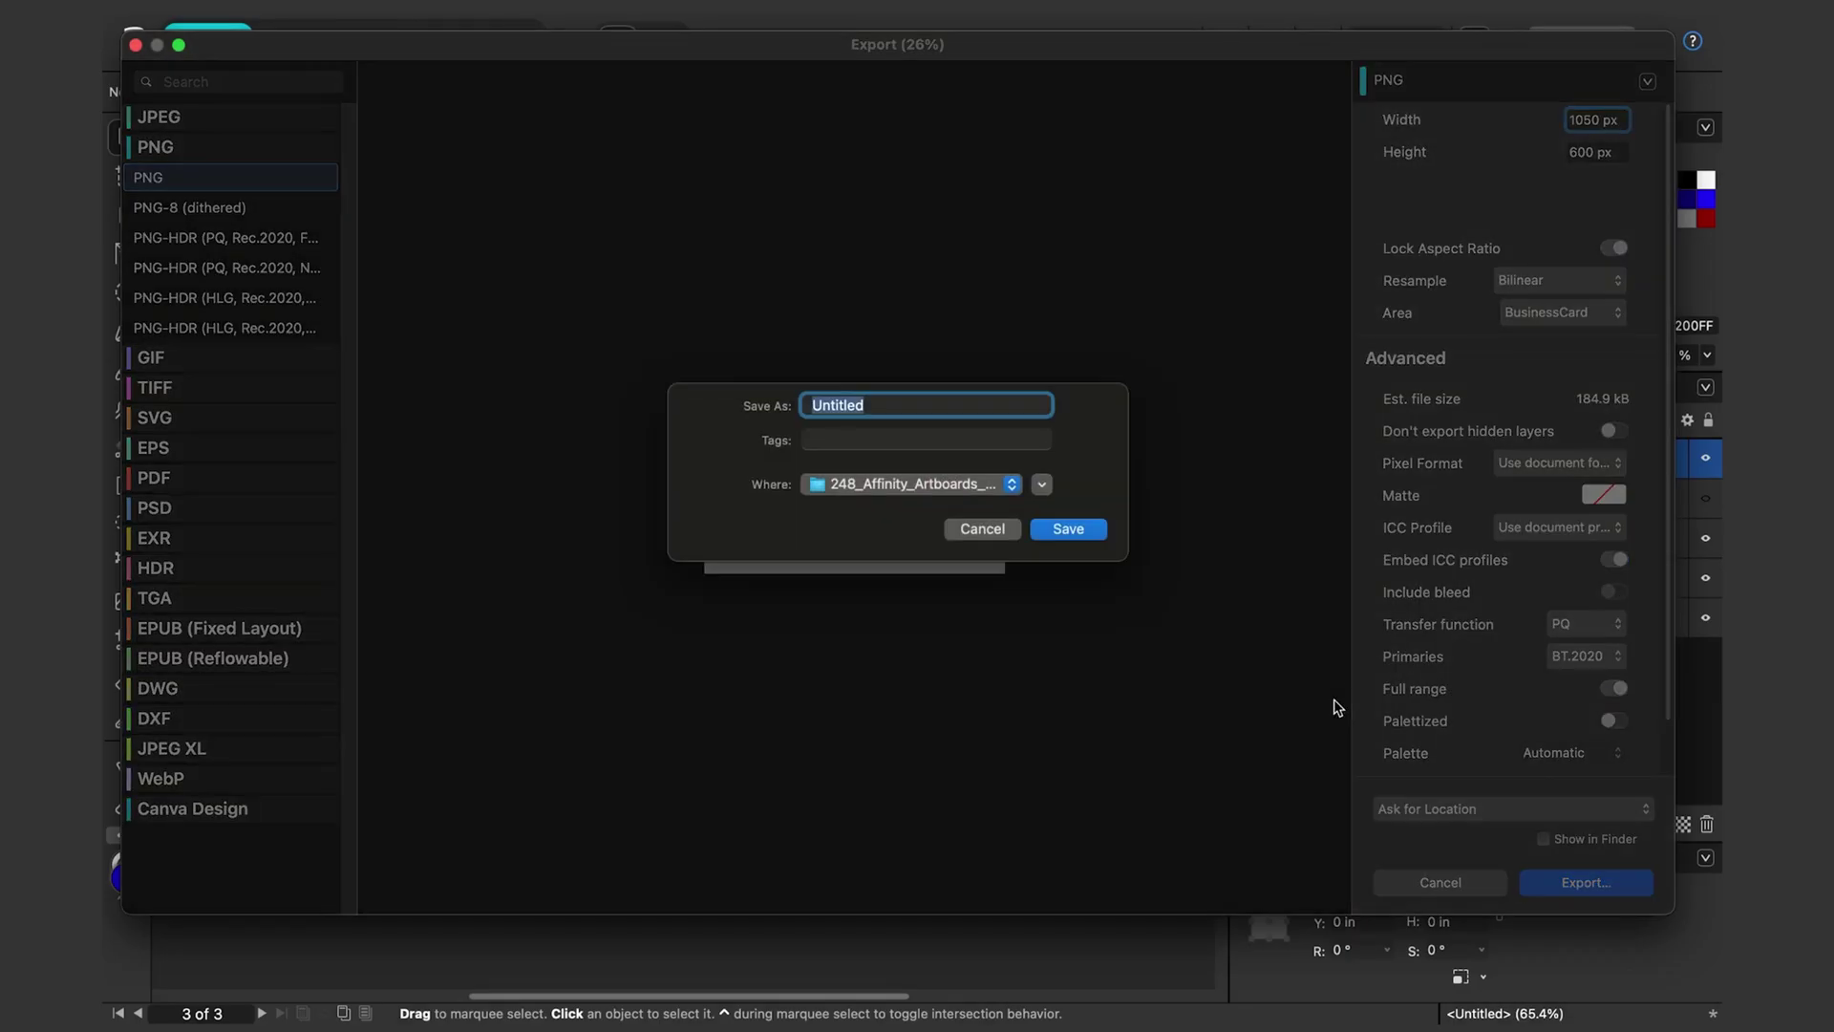
type("BC_01")
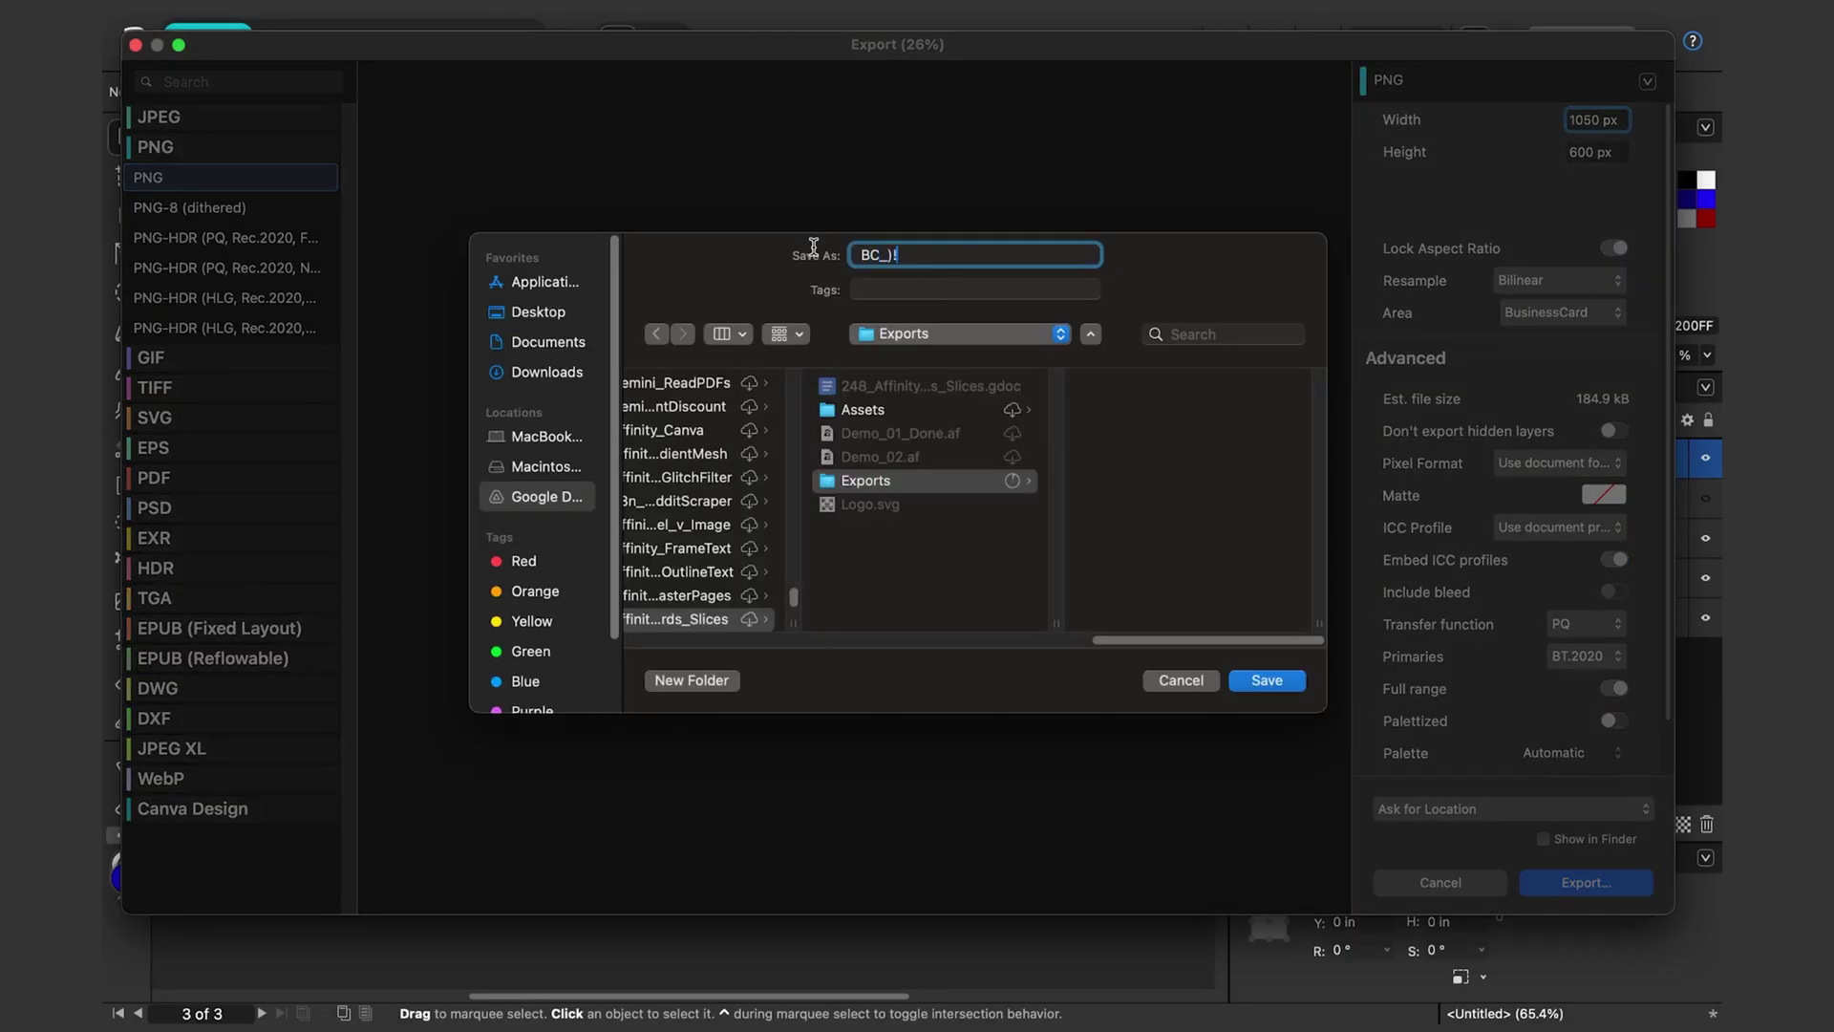
left_click(1267, 680)
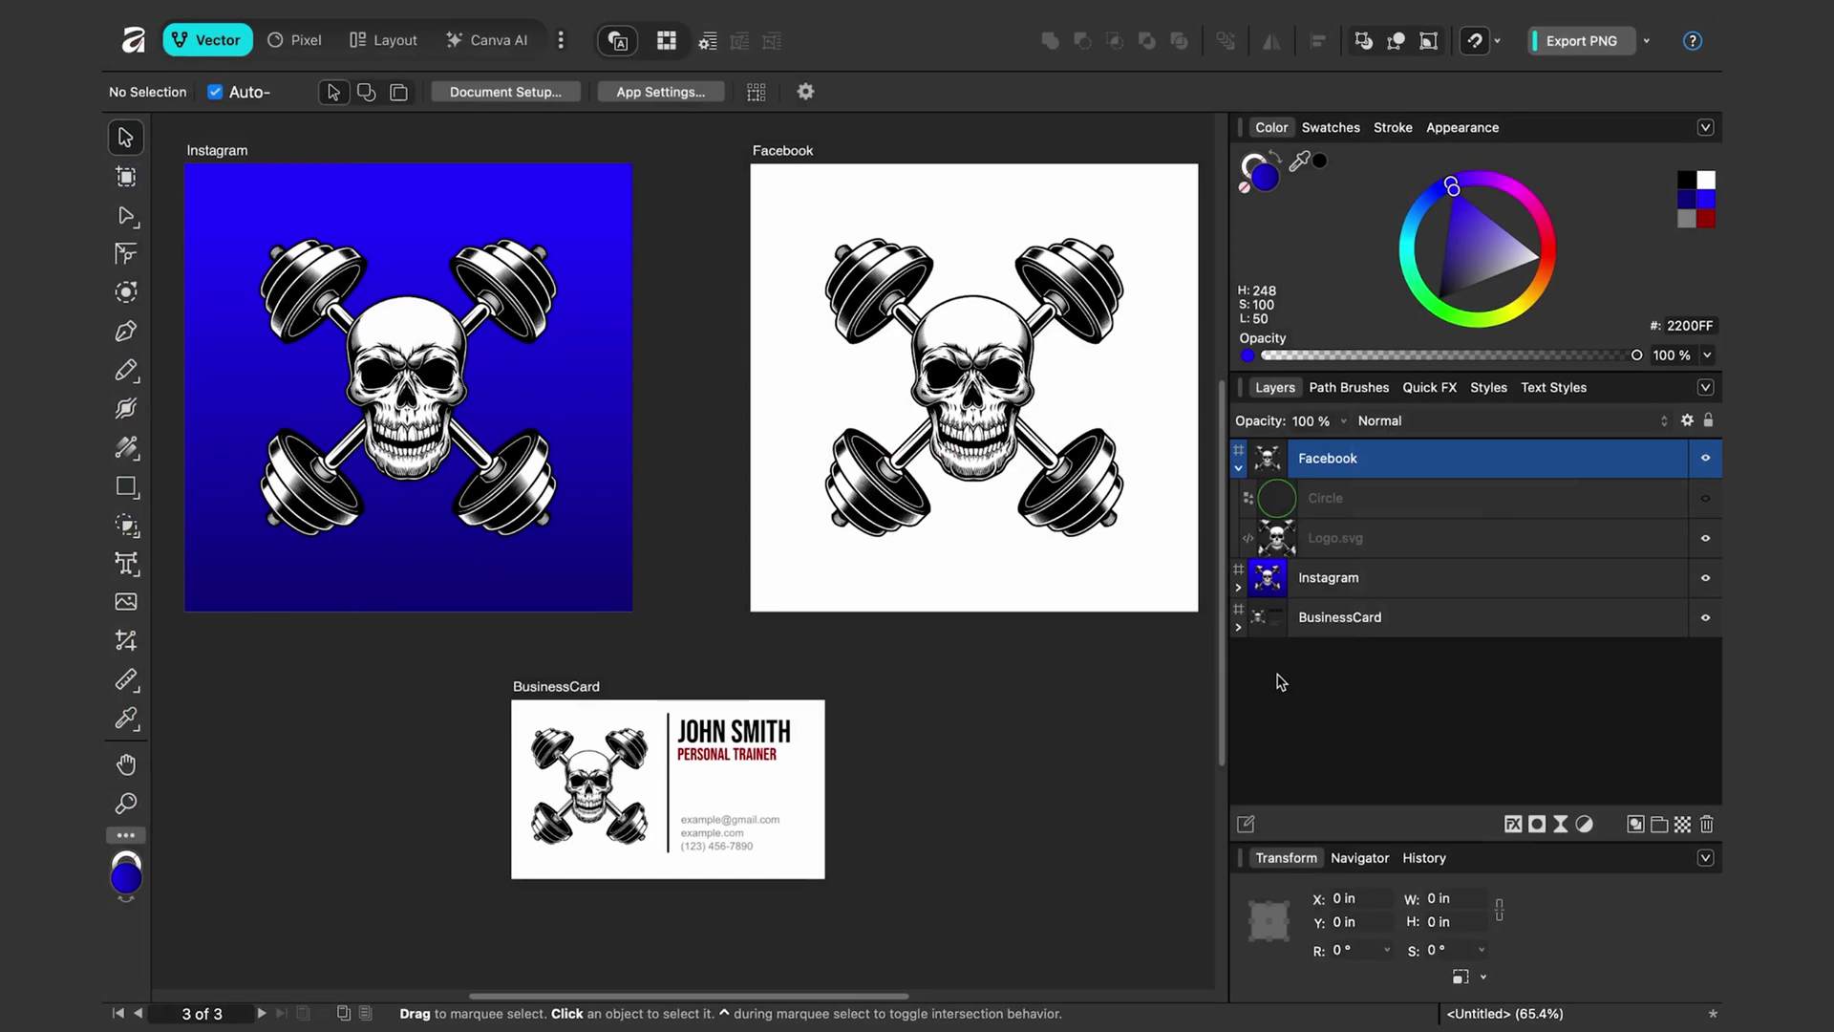
Open the exported BC_01.png from the Exports folder in its own tab
left_click(251, 5)
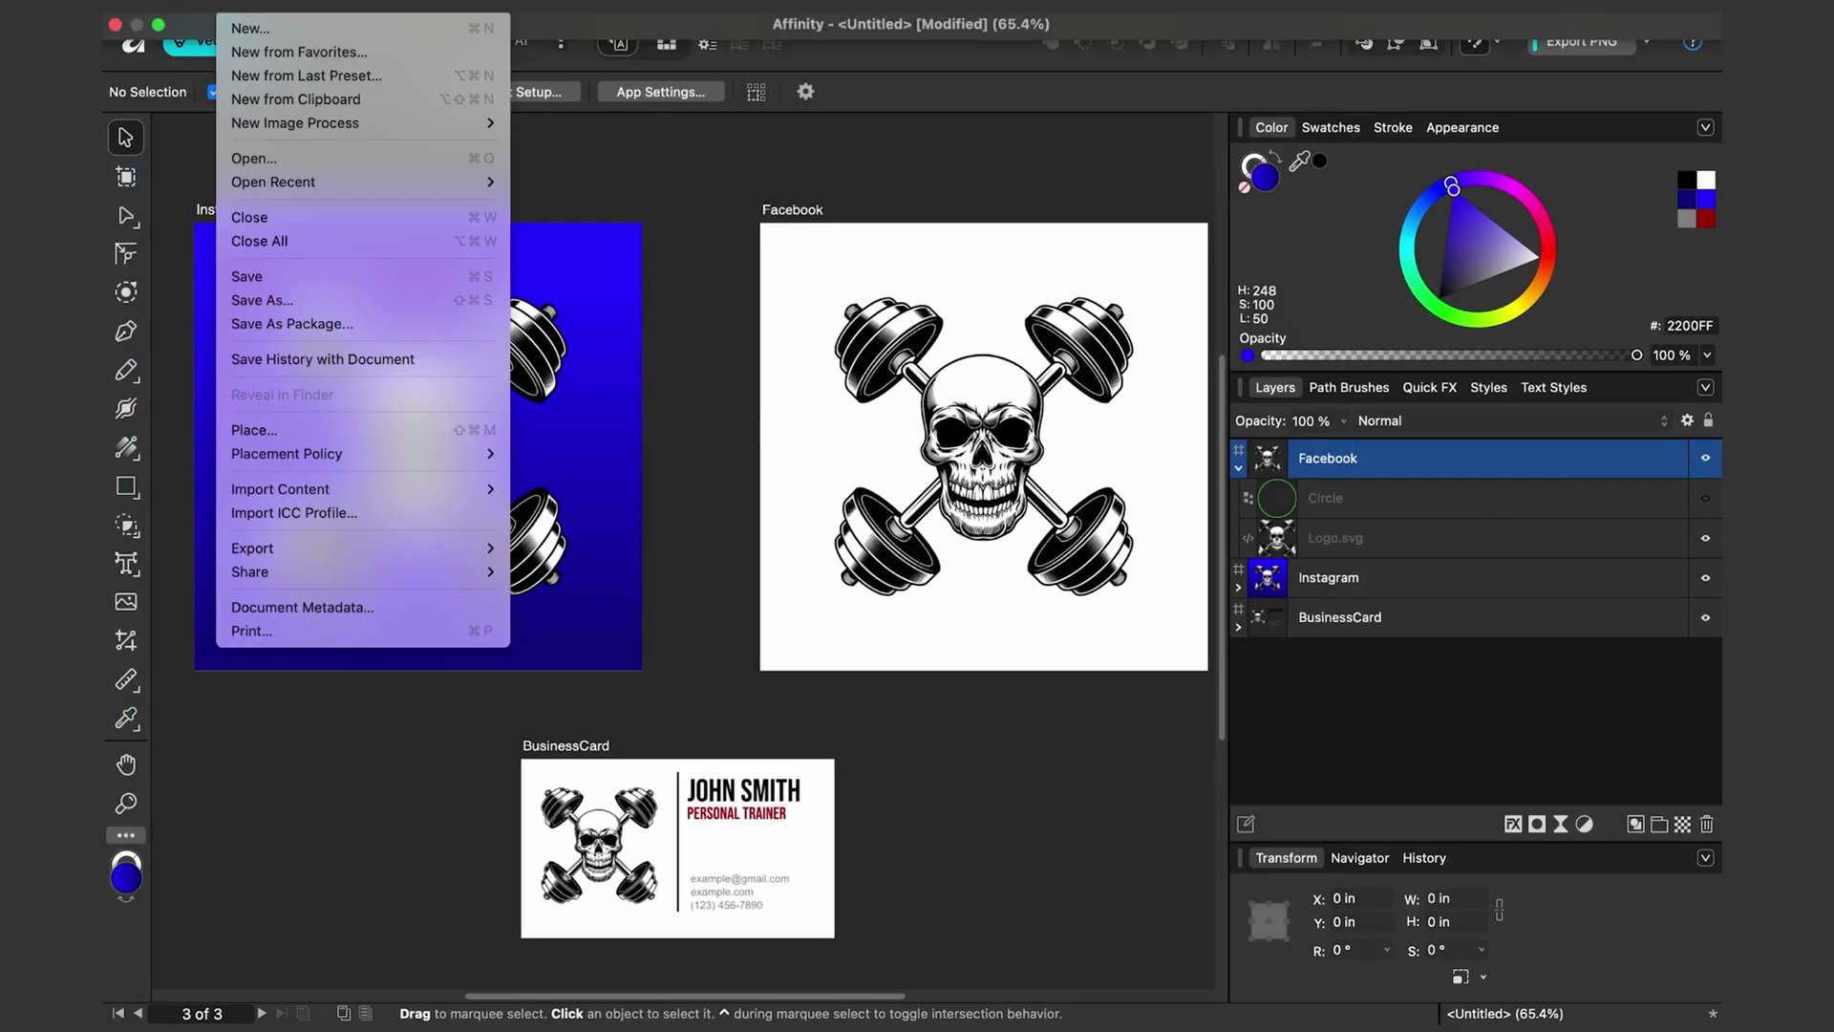
left_click(275, 159)
left_click(669, 256)
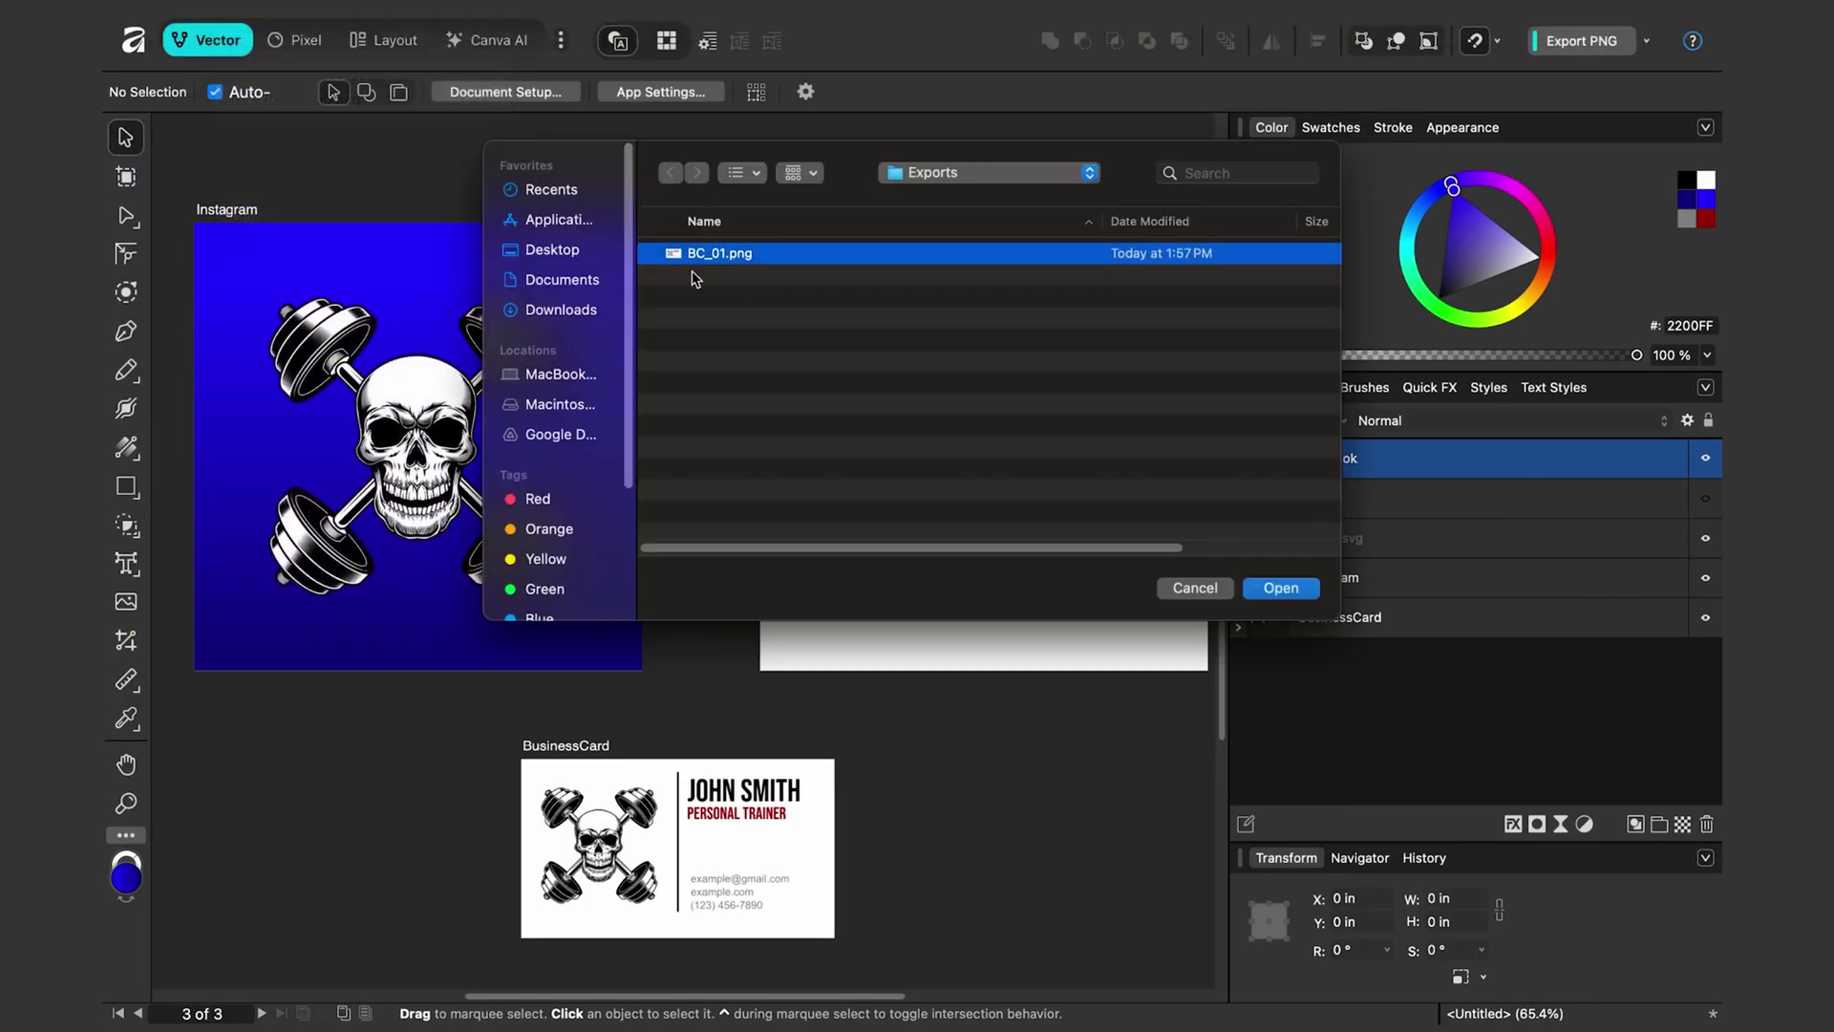
left_click(1281, 588)
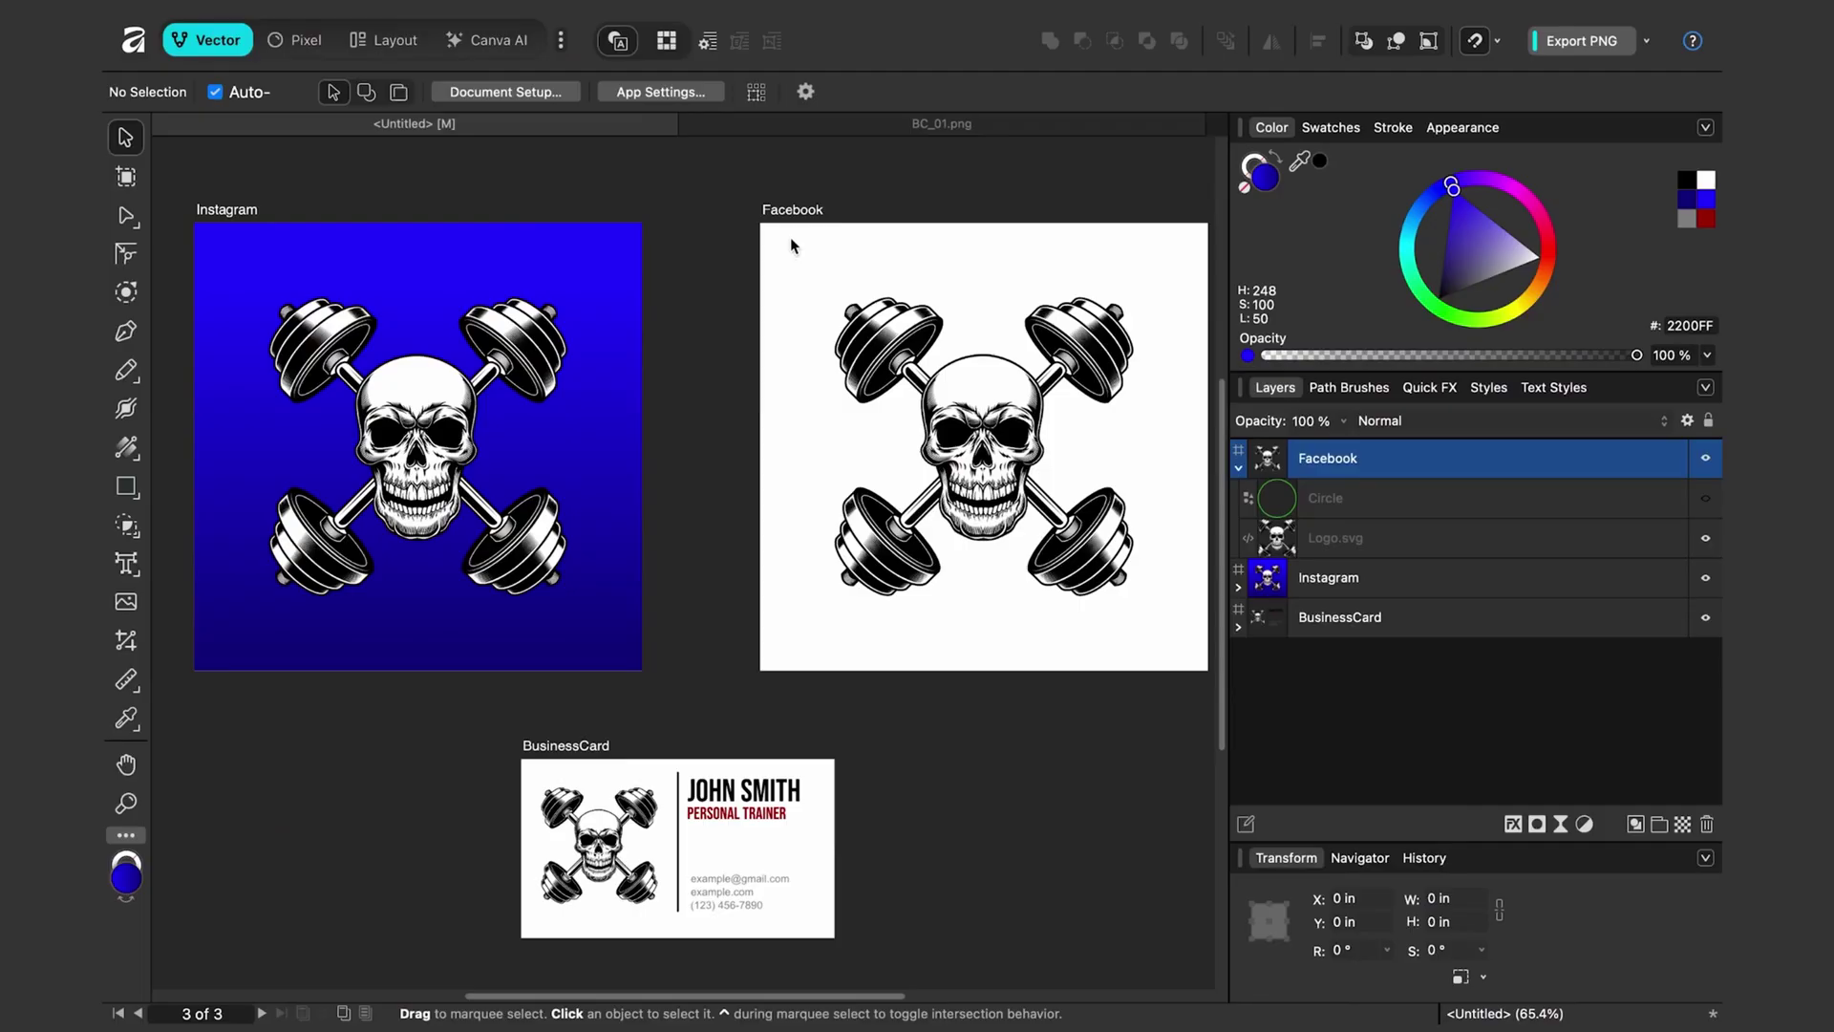
left_click(239, 5)
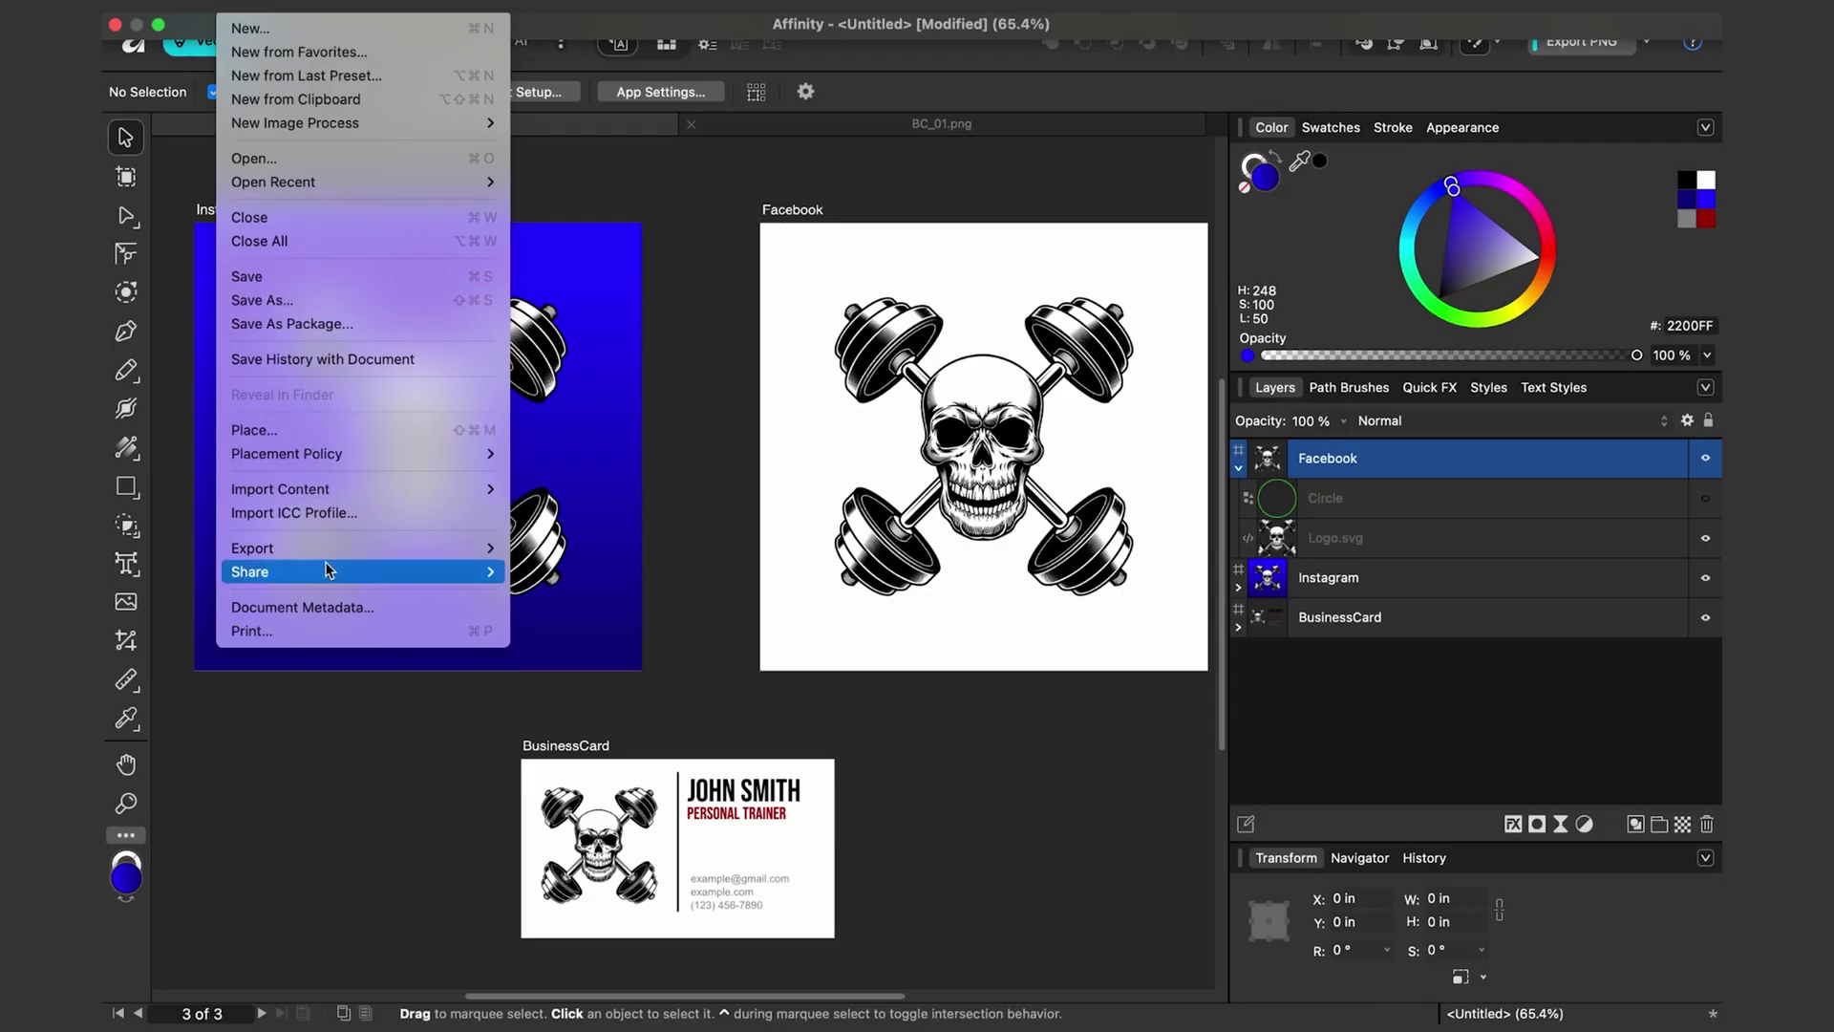
Export the whole document as a PNG named Whole
mouse_move(323, 554)
left_click(535, 548)
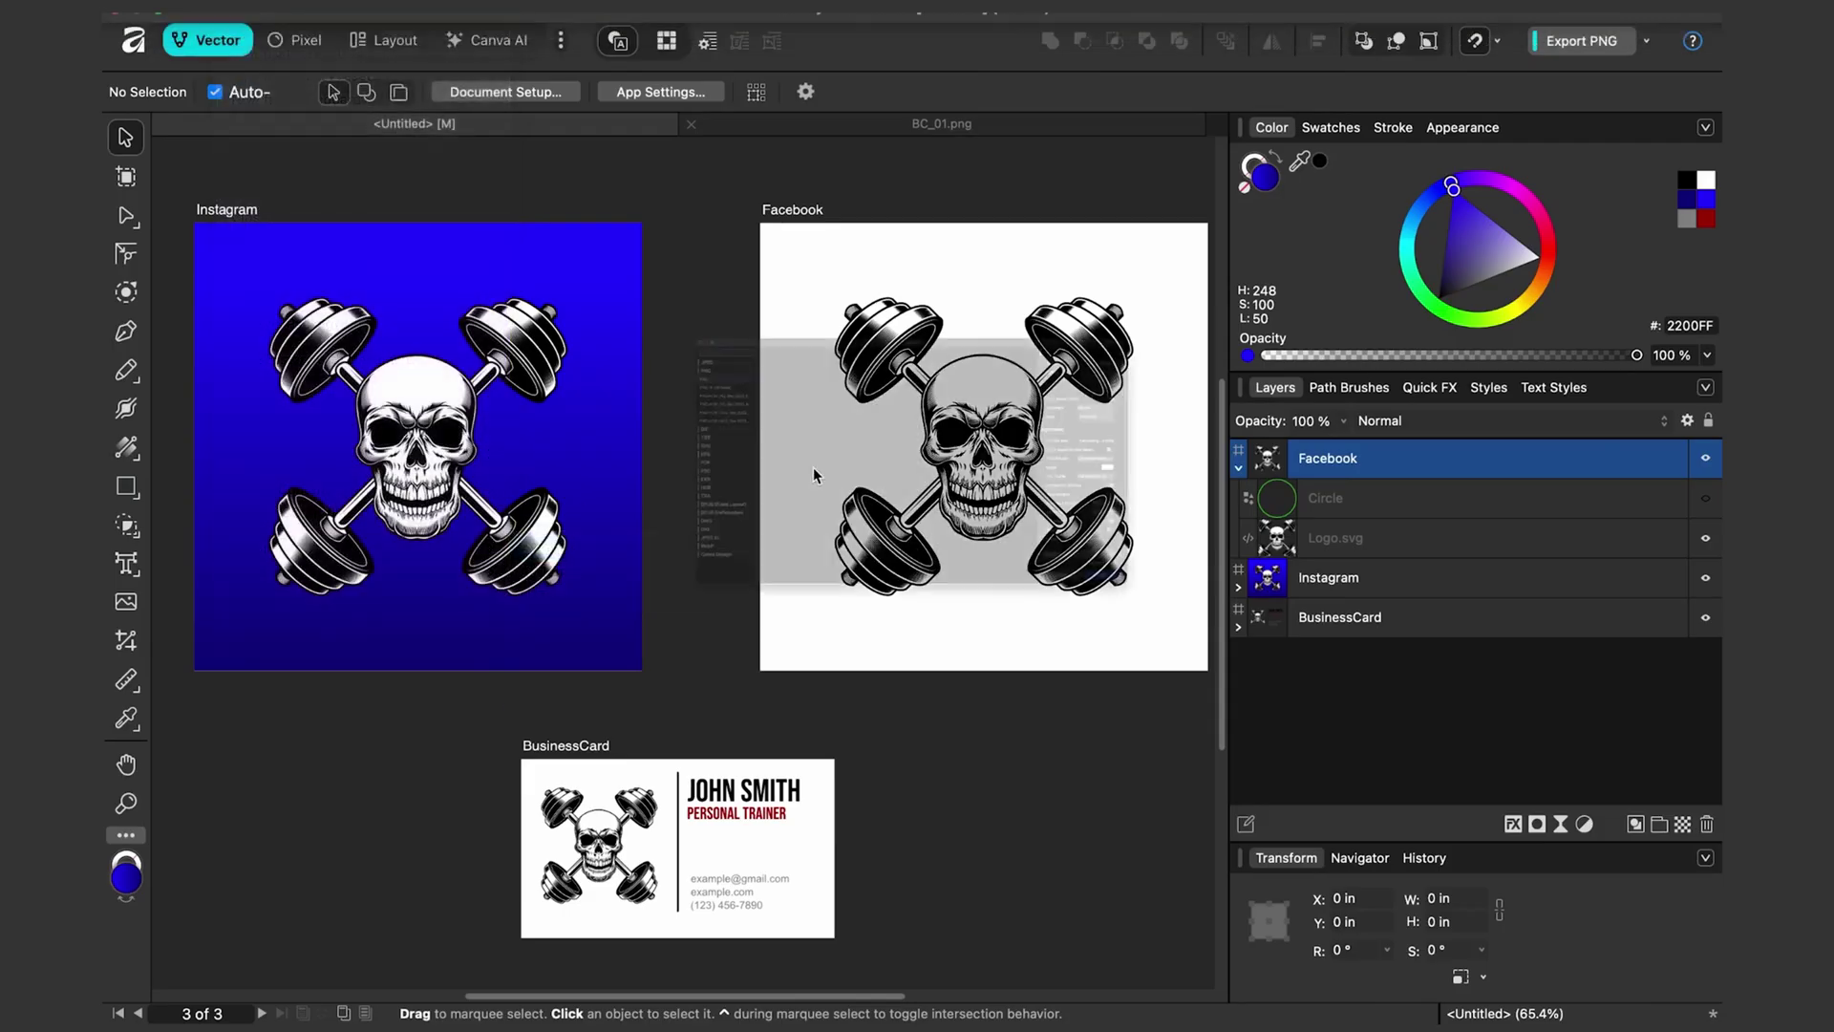
left_click(1572, 302)
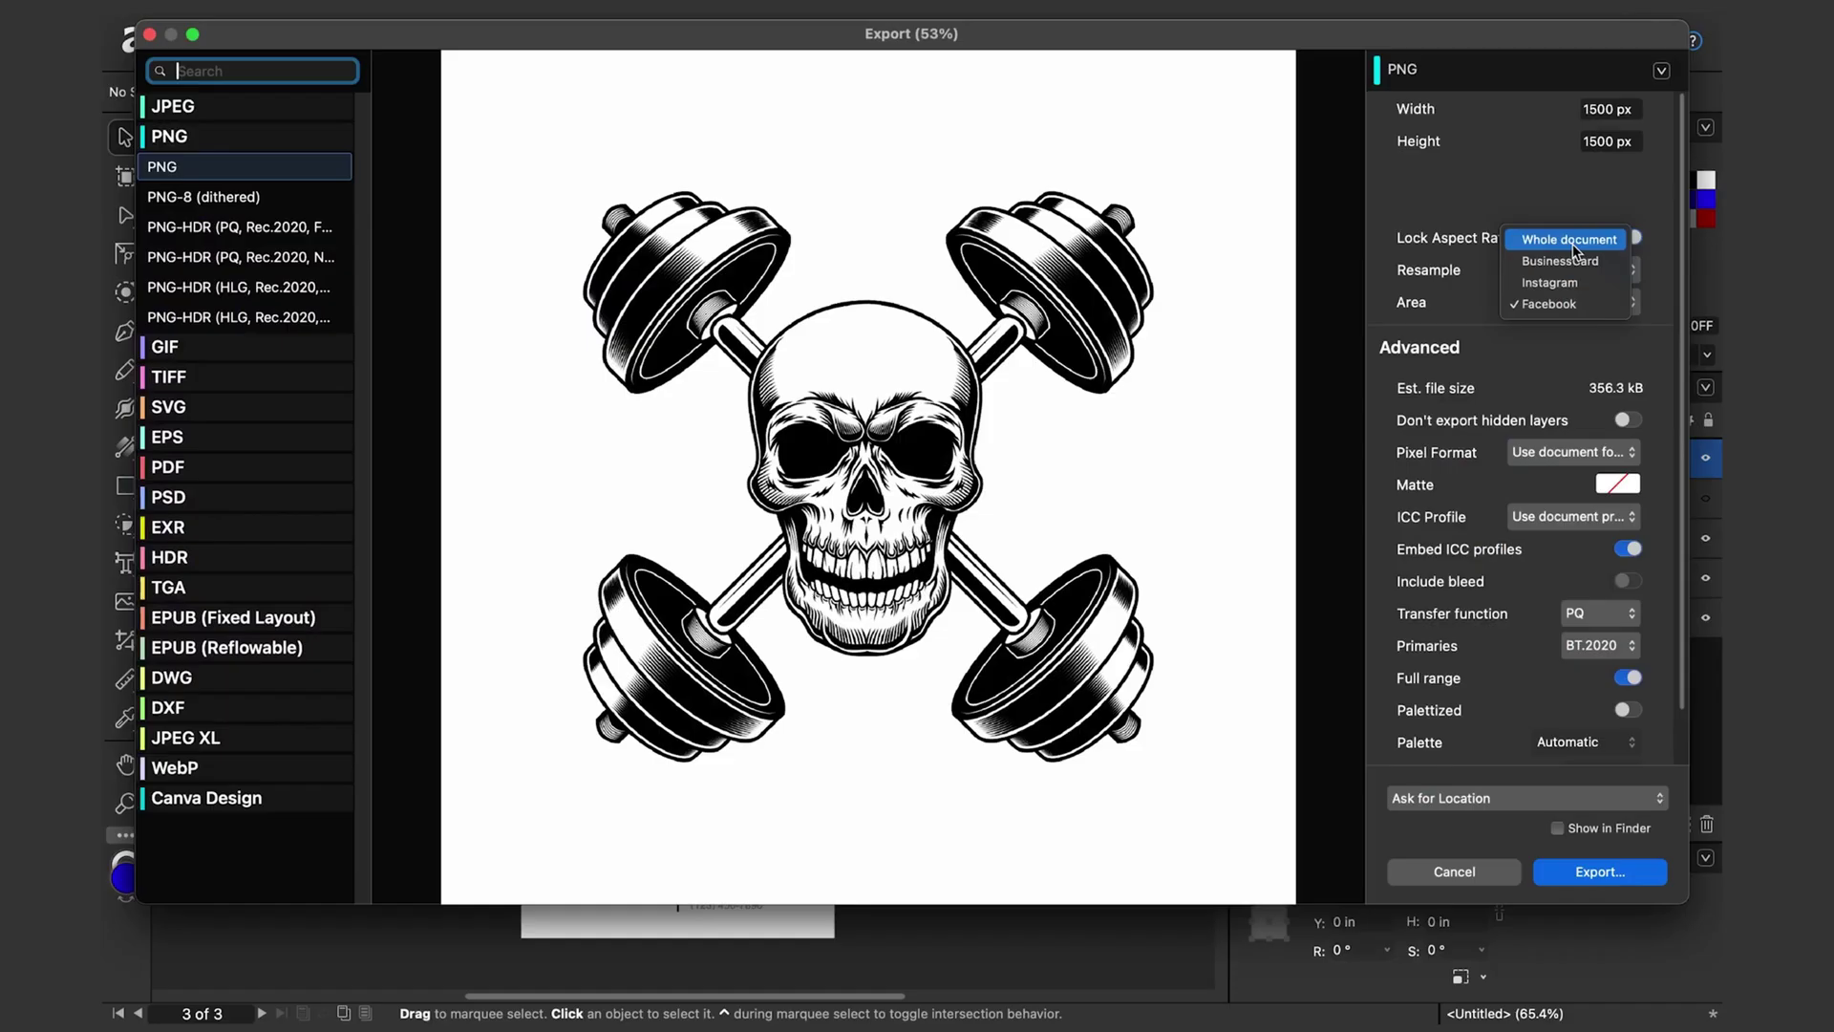
left_click(1572, 241)
key("Return")
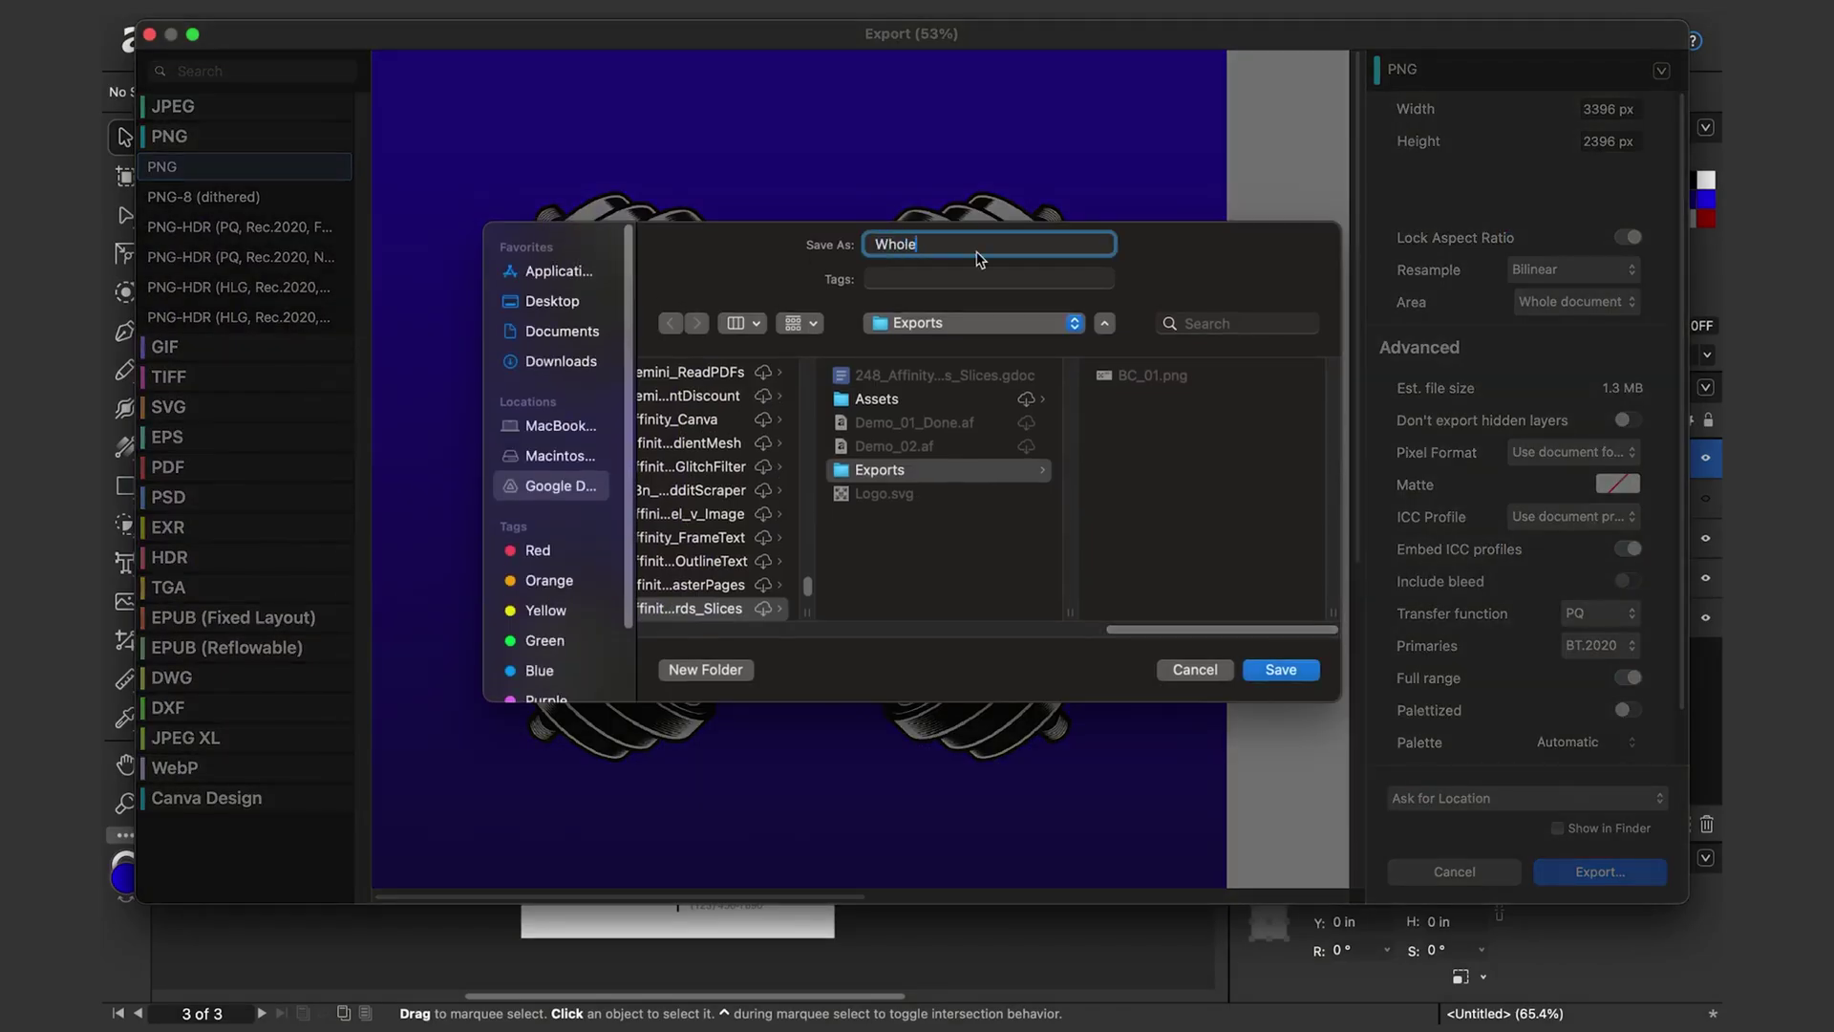
key("Return")
Open the exported Whole.png from Exports for review
left_click(238, 3)
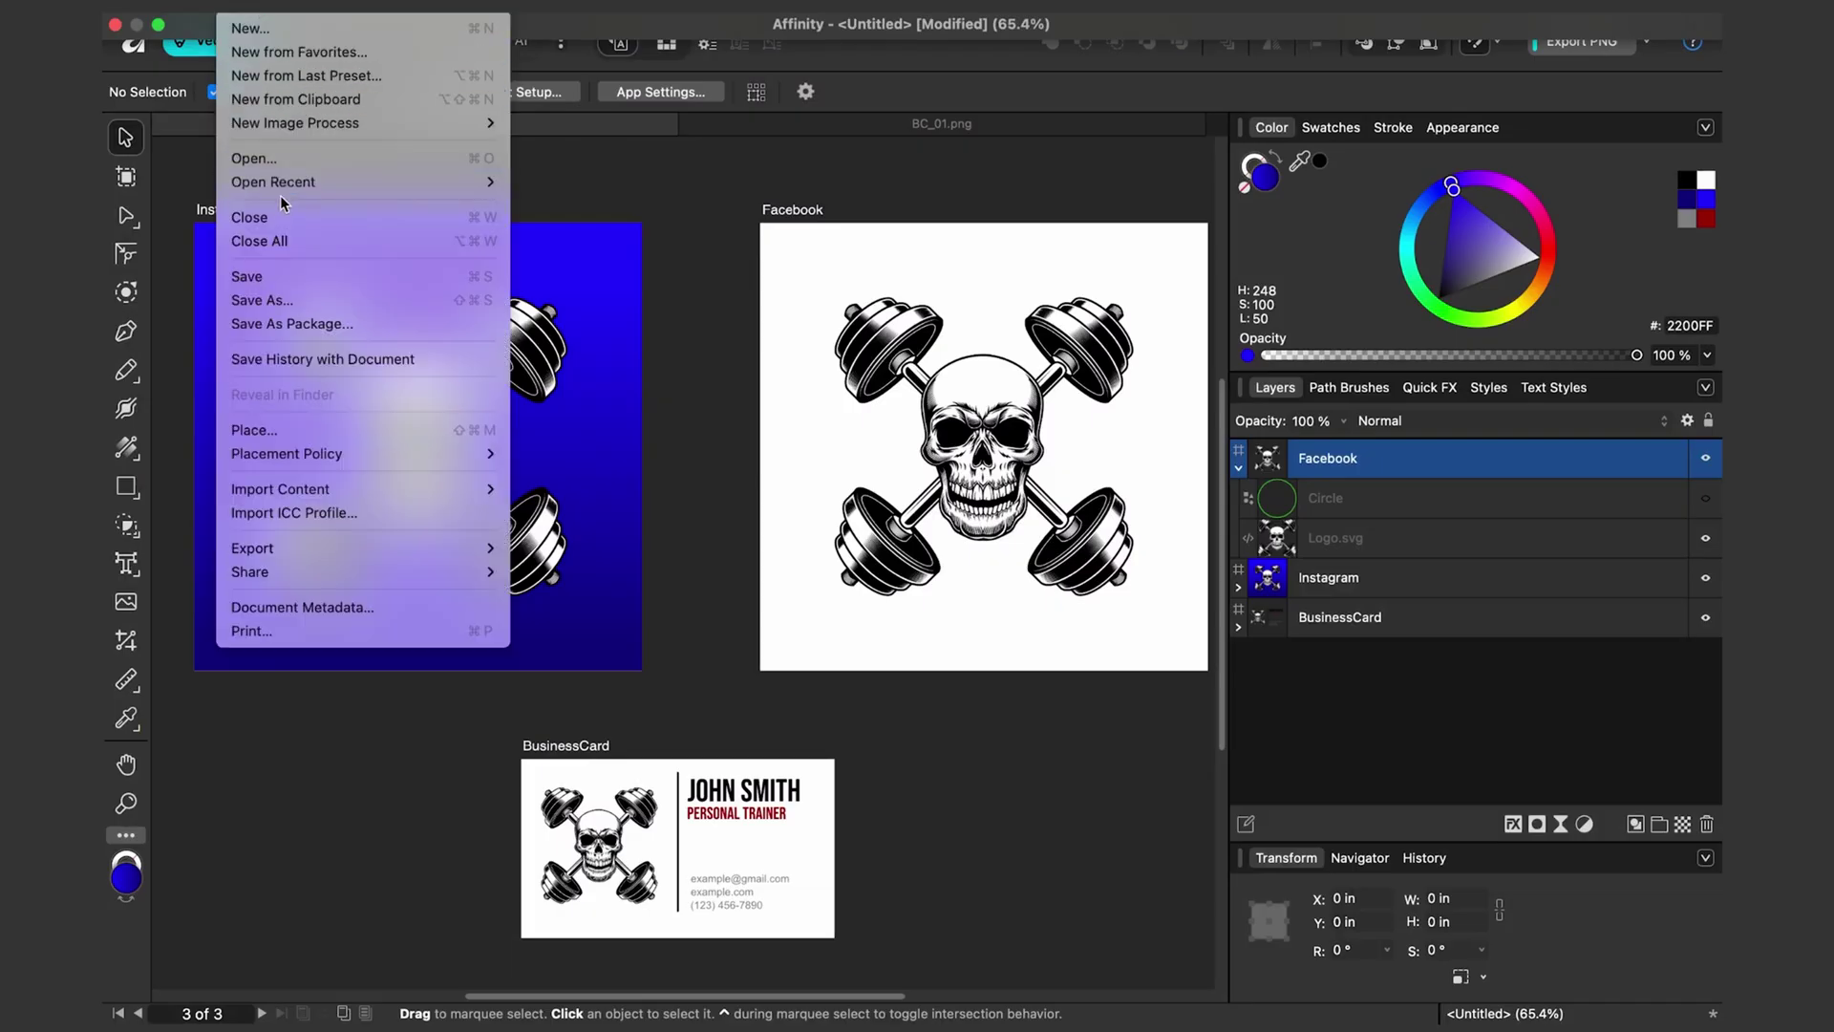
left_click(252, 158)
left_click(722, 258)
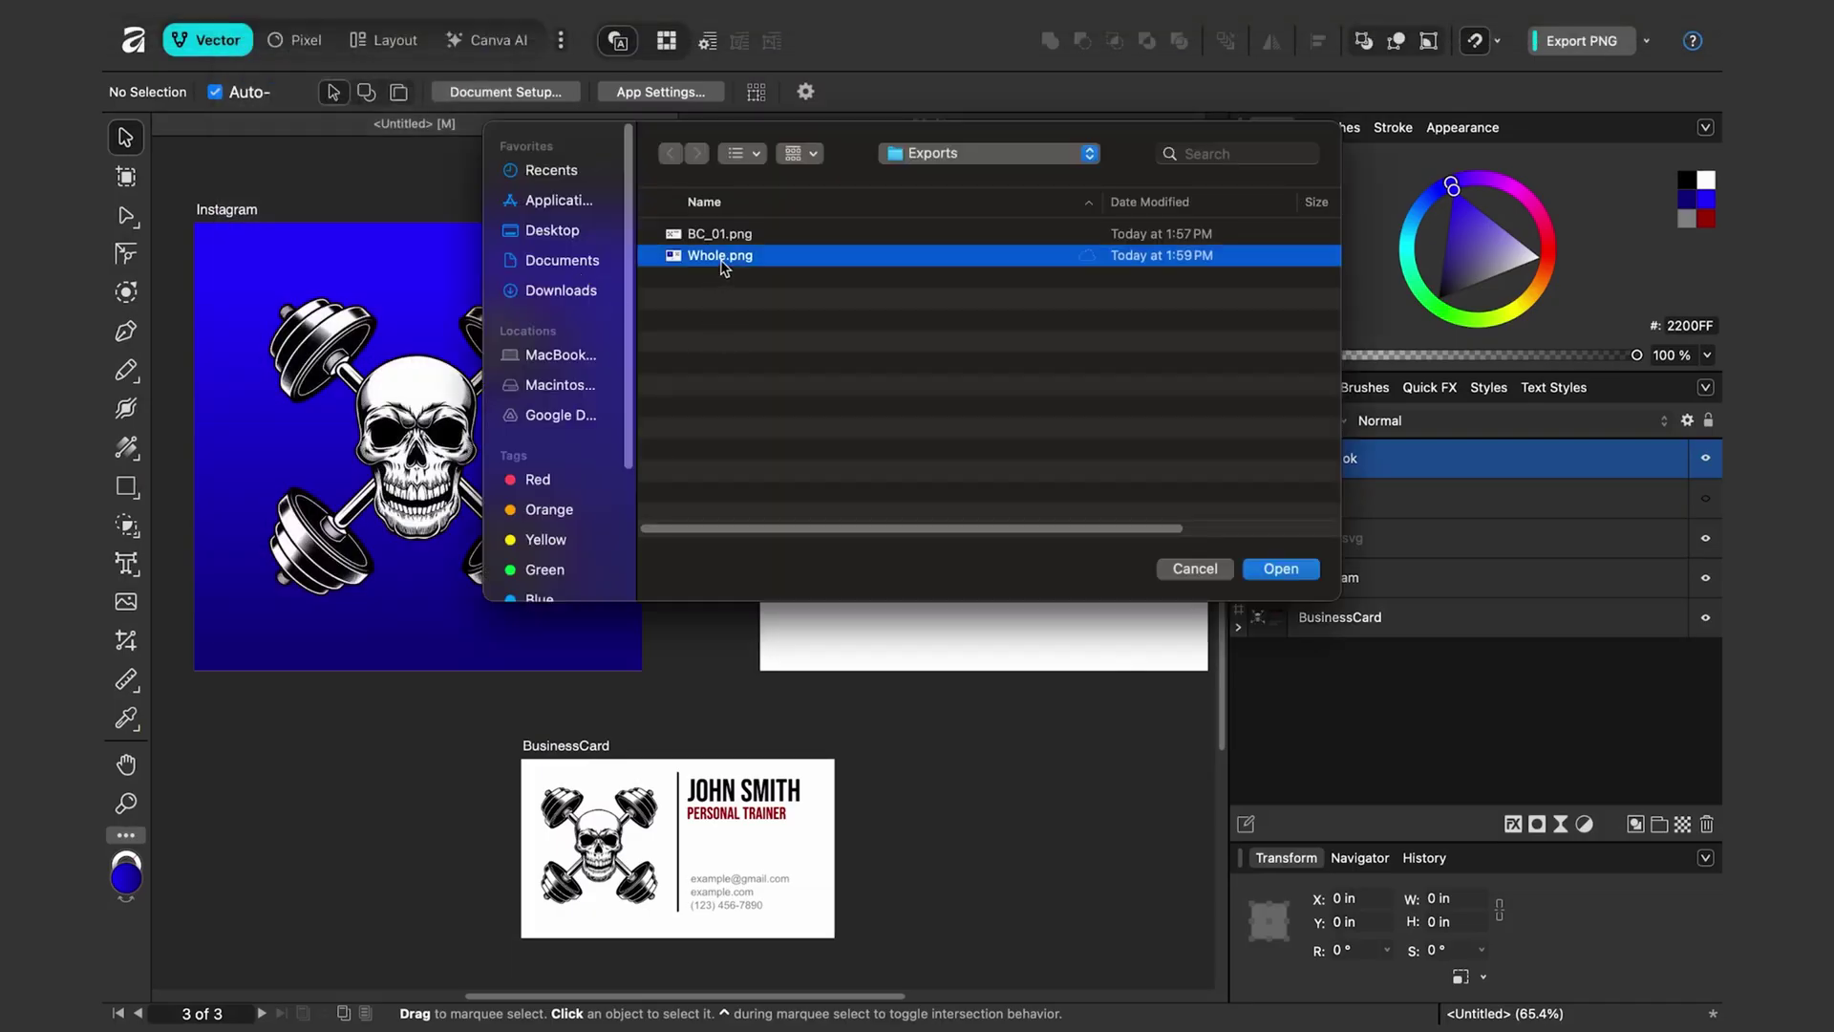
left_click(1280, 571)
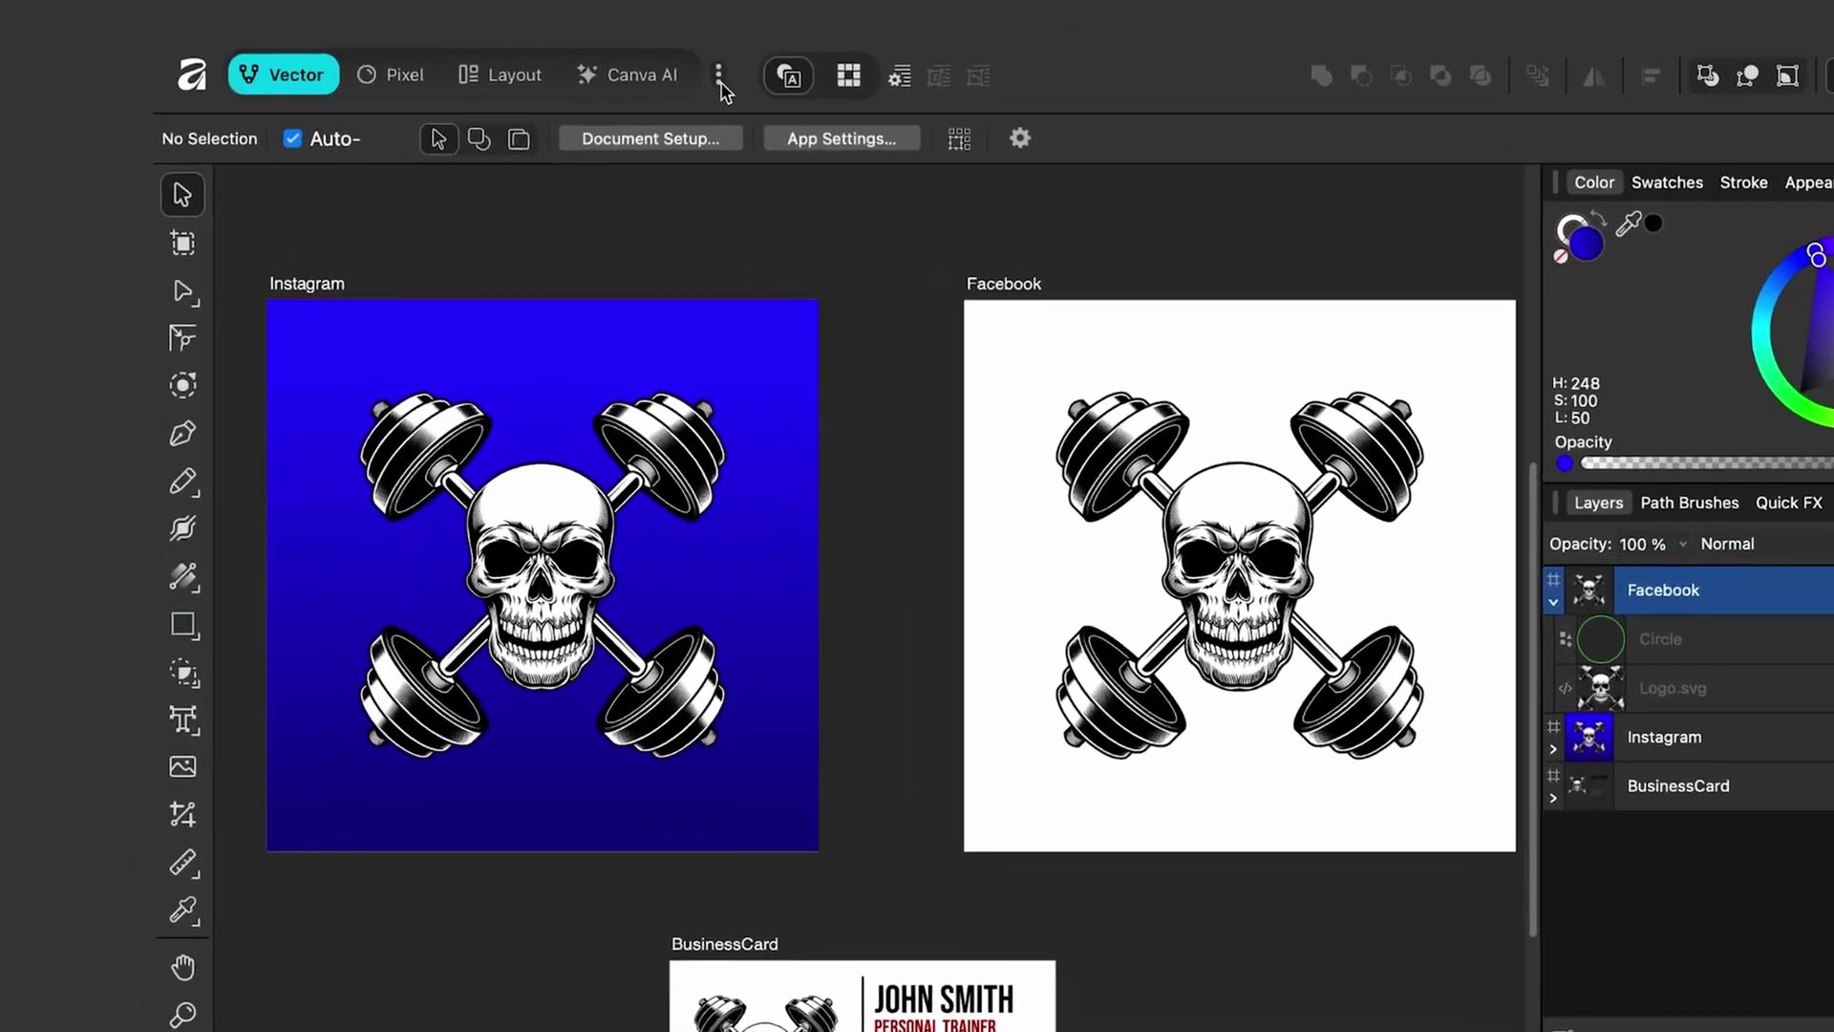
Show the list of available studios
left_click(561, 43)
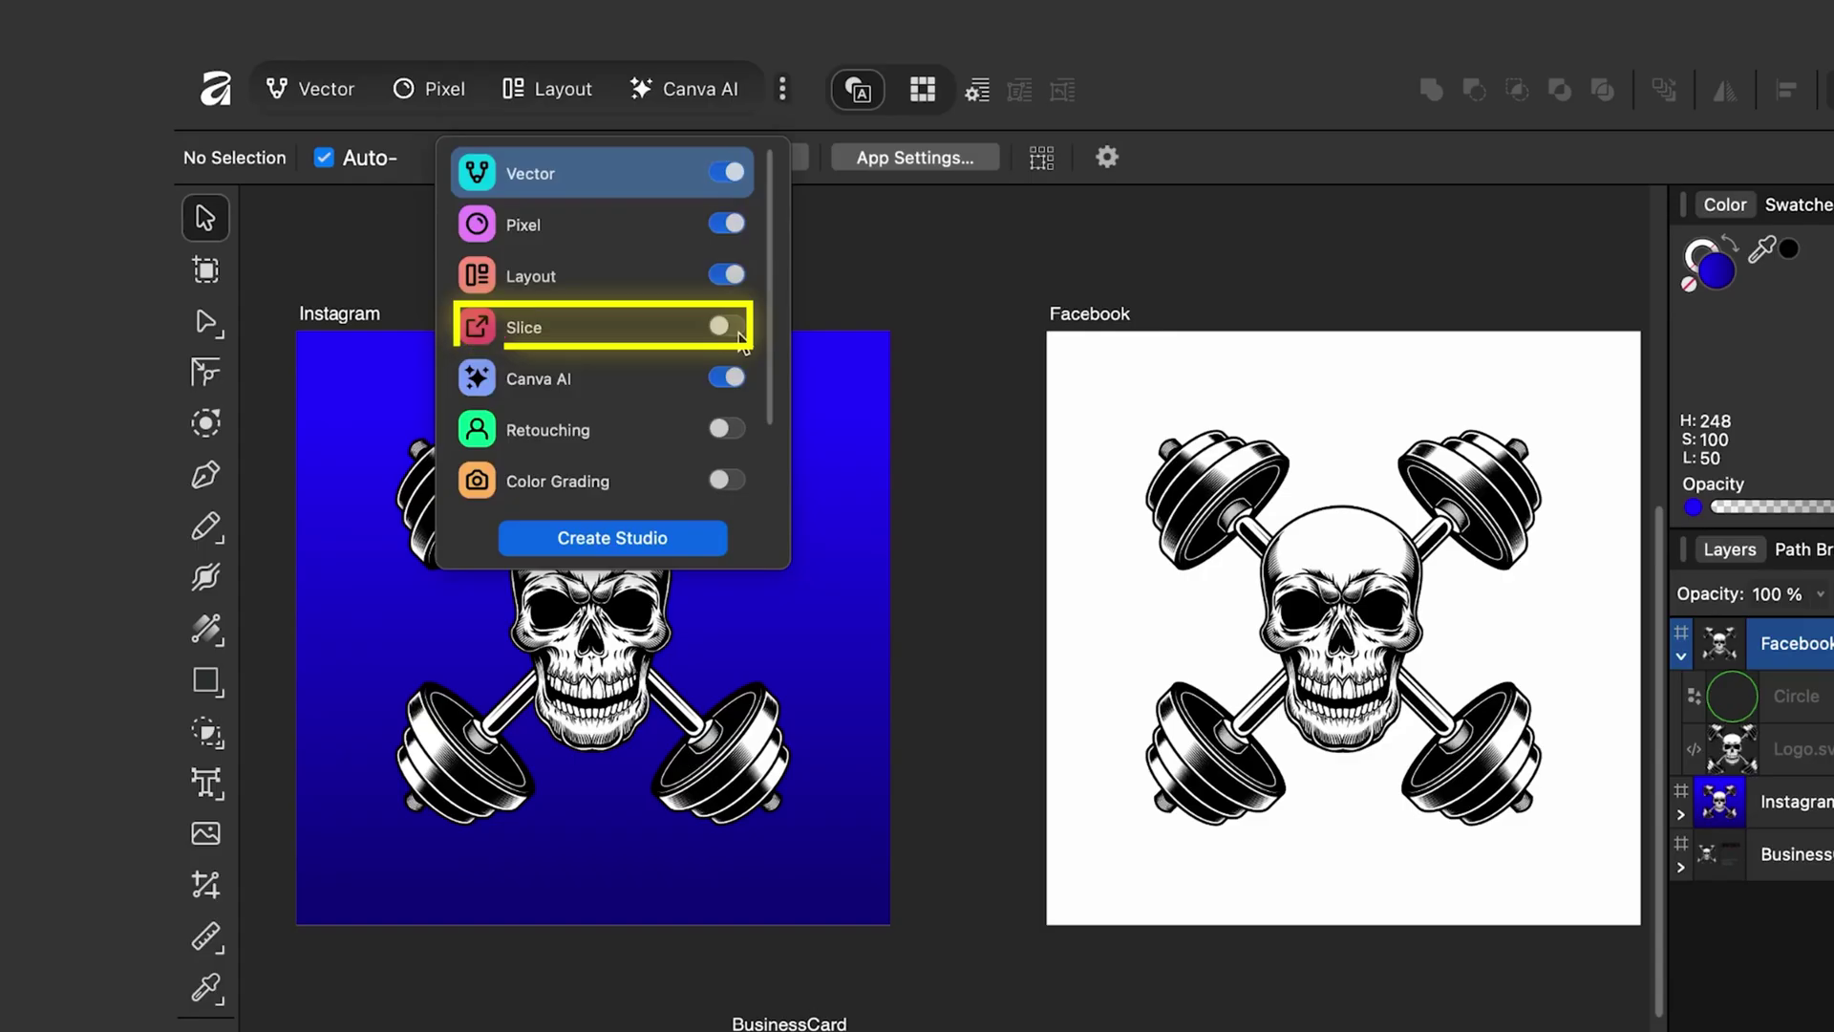
Enable the Slice studio and switch to it
left_click(728, 326)
left_click(1201, 191)
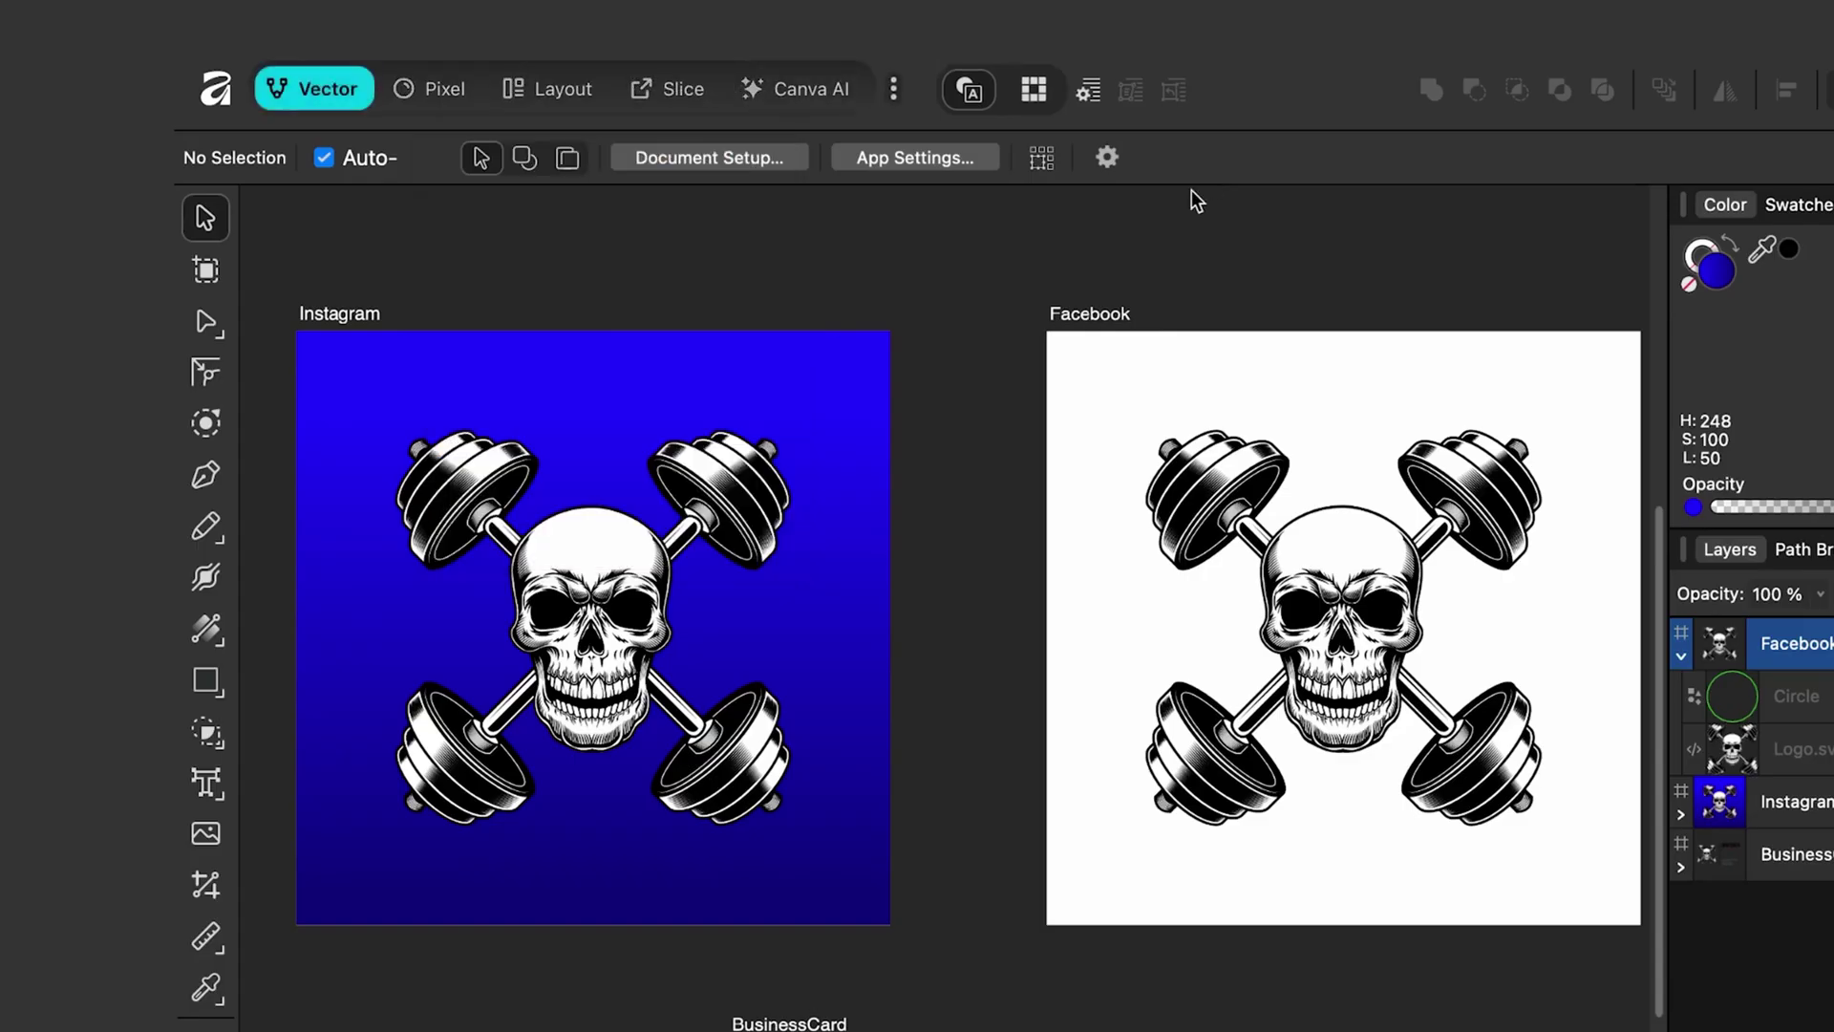
left_click(684, 94)
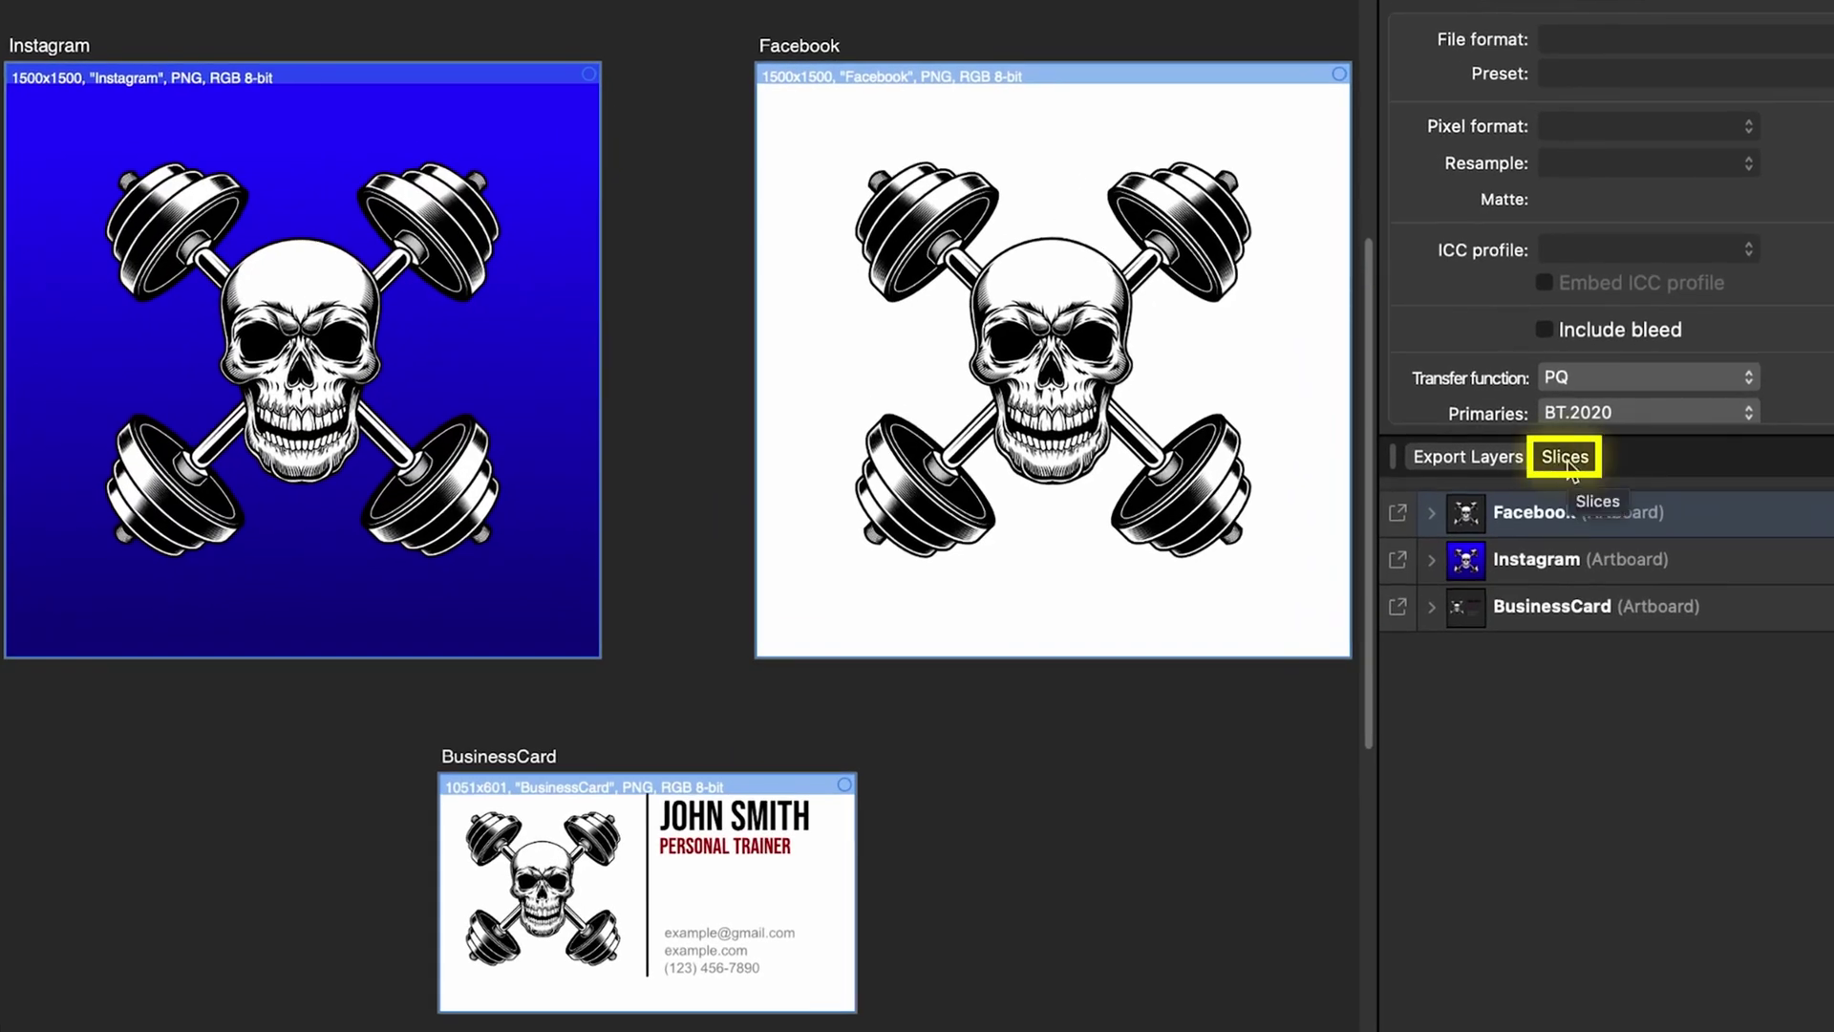
List the Facebook, Instagram and BusinessCard slices with their PNG settings expanded
left_click(1566, 462)
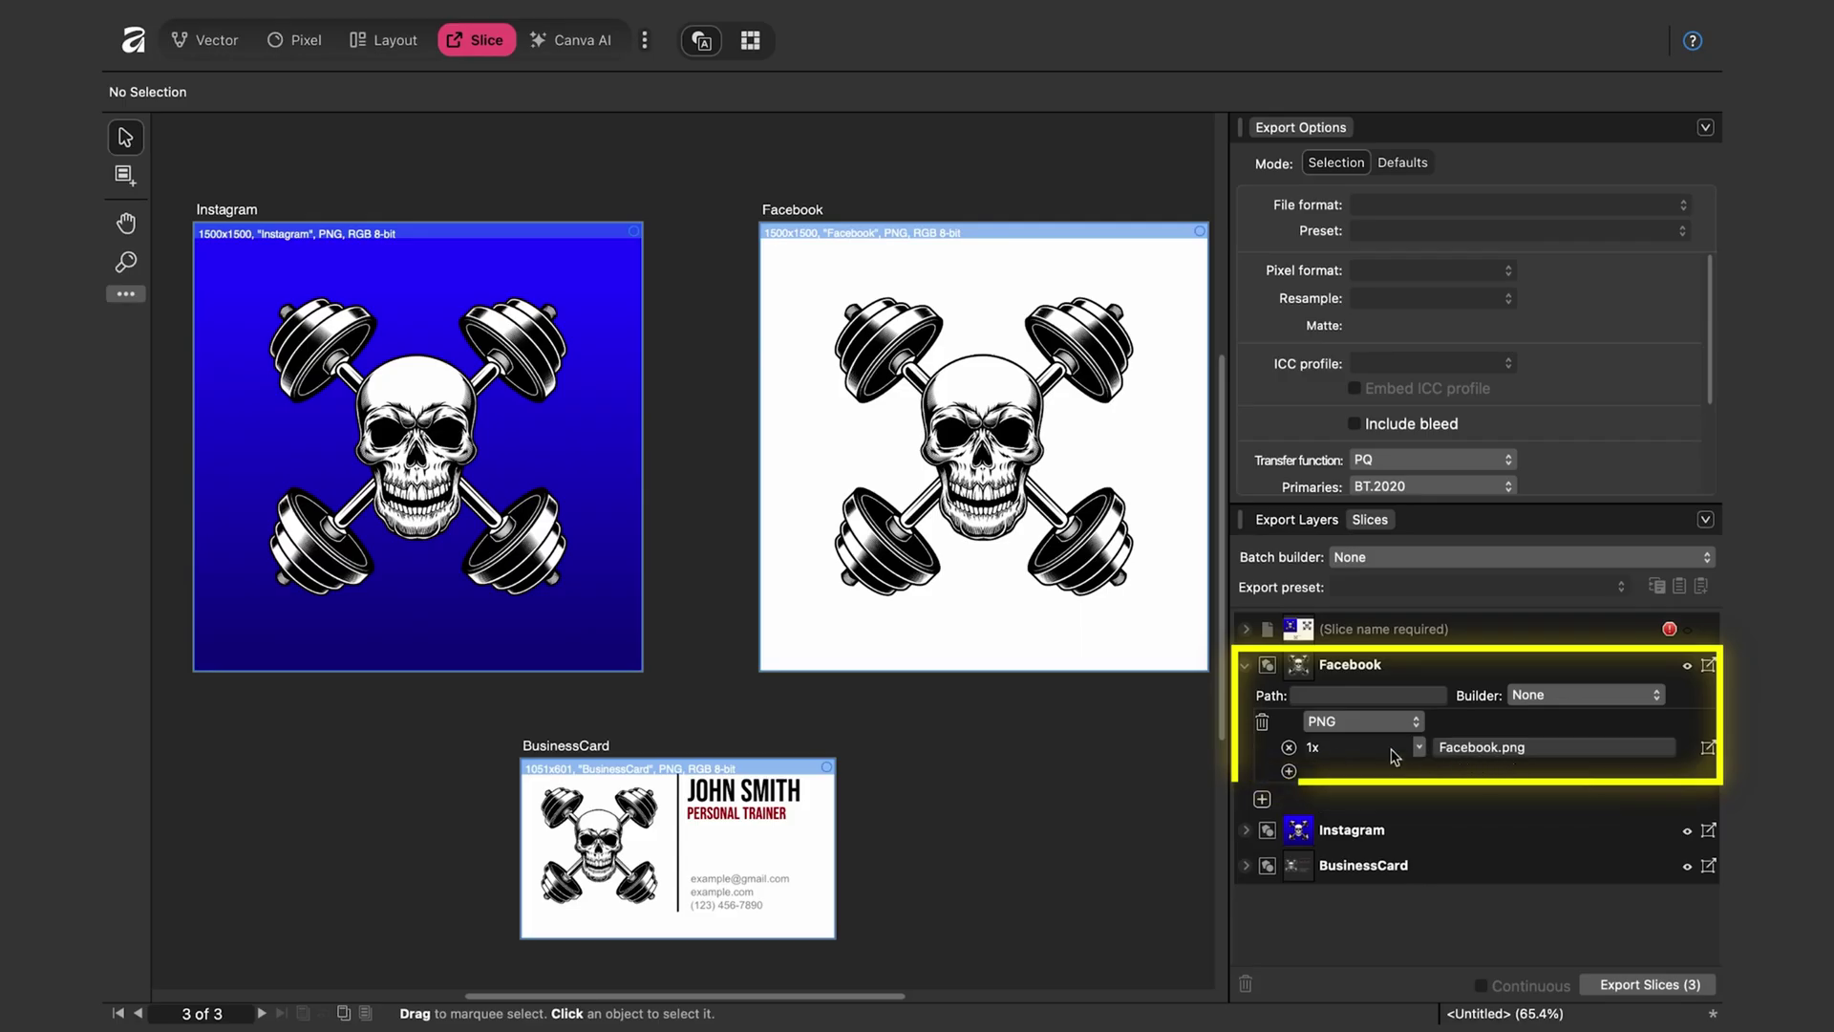
left_click(1244, 665)
left_click(1245, 700)
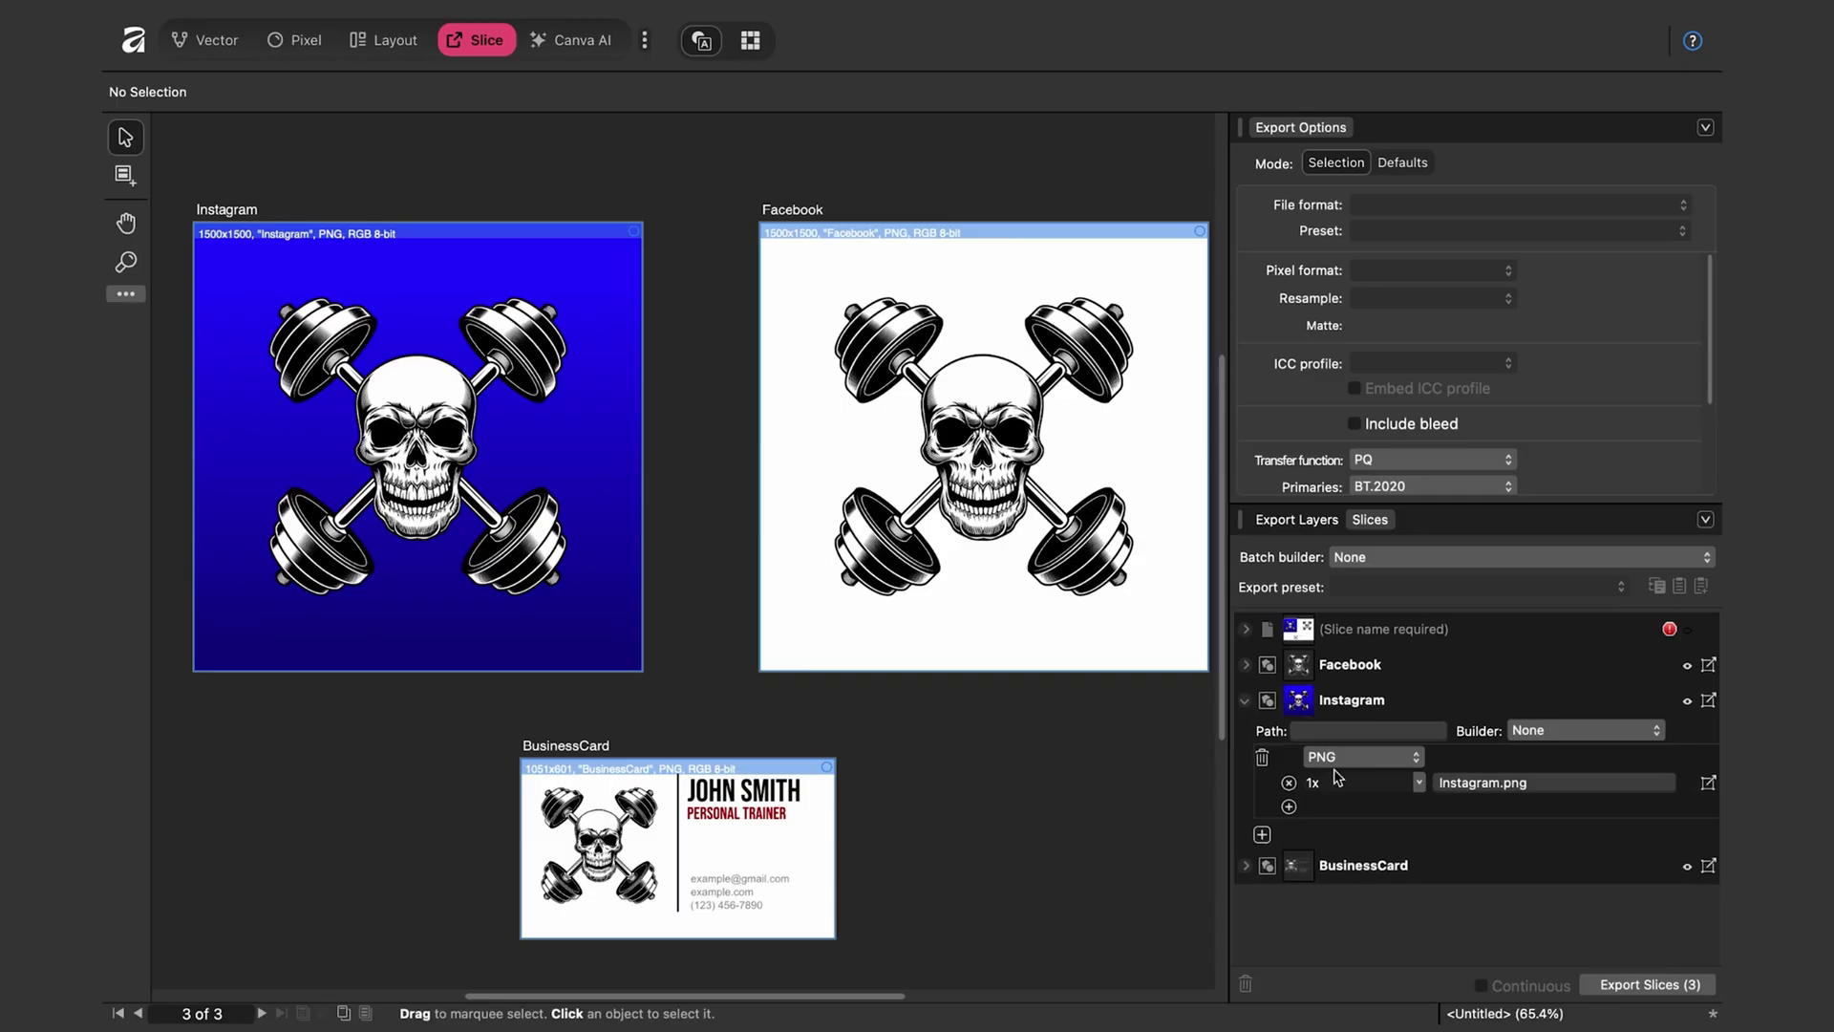
left_click(1245, 866)
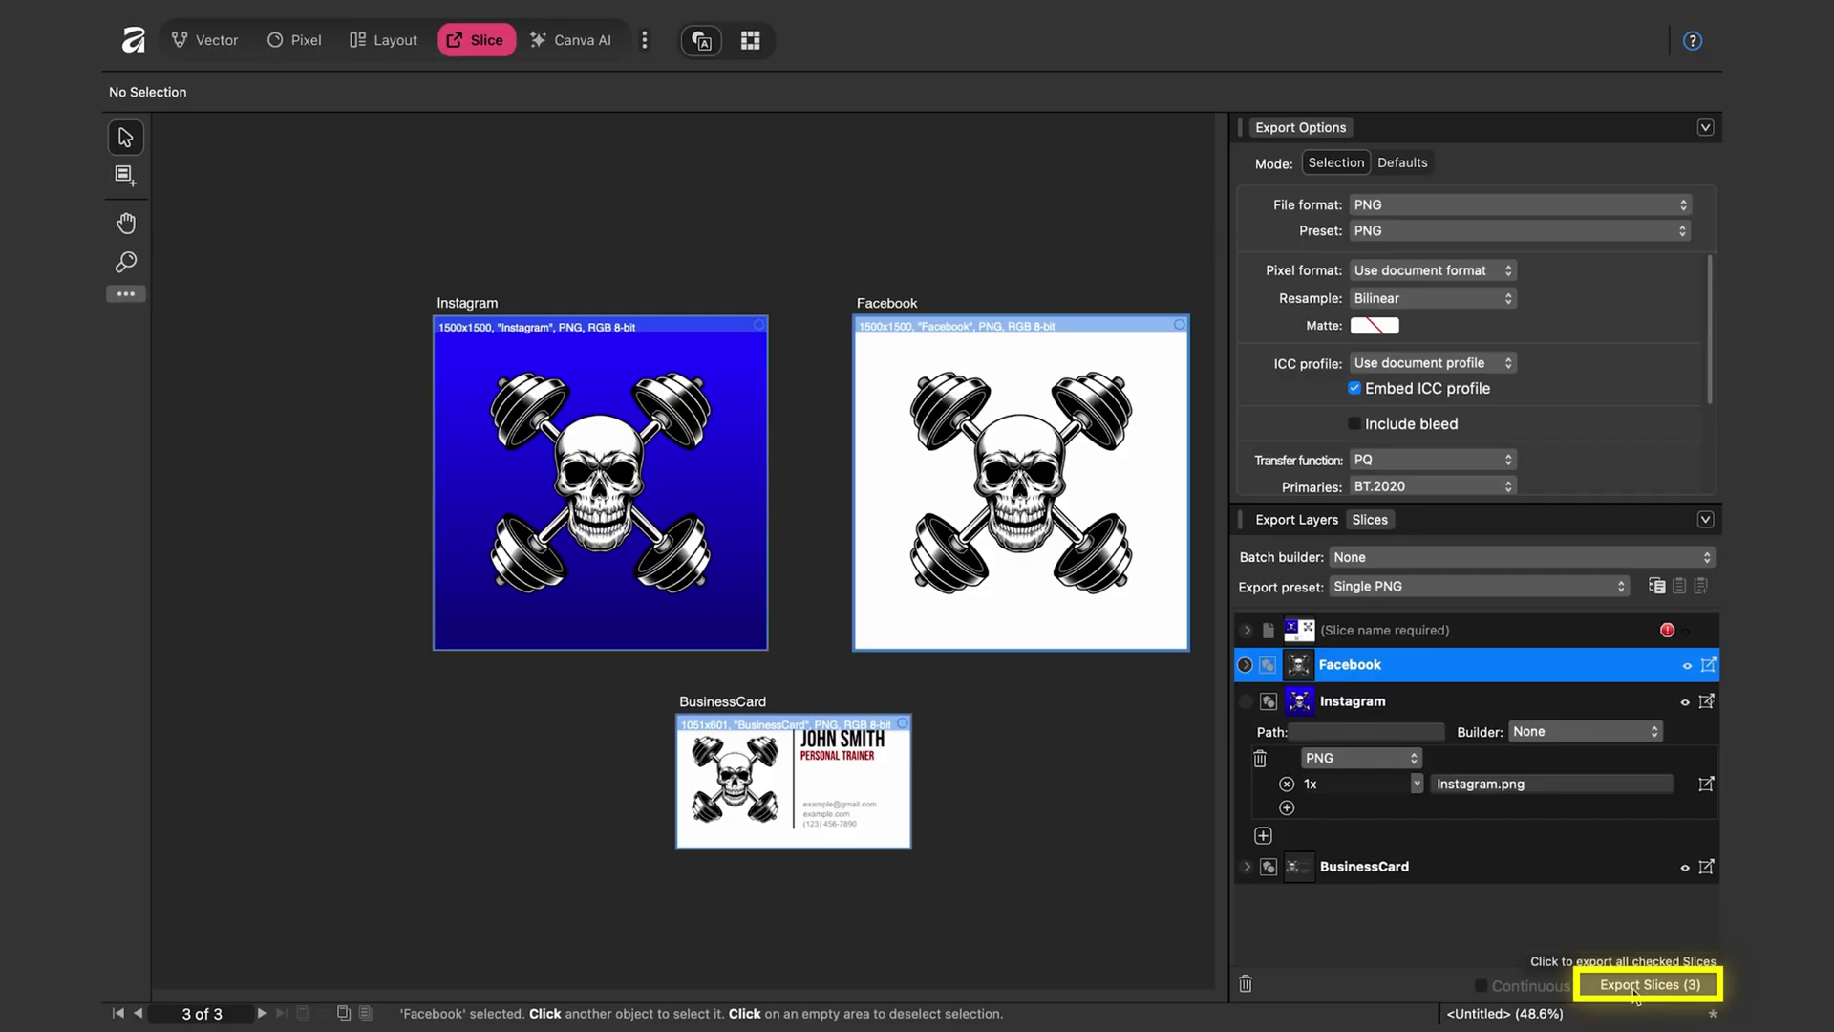
left_click(1637, 993)
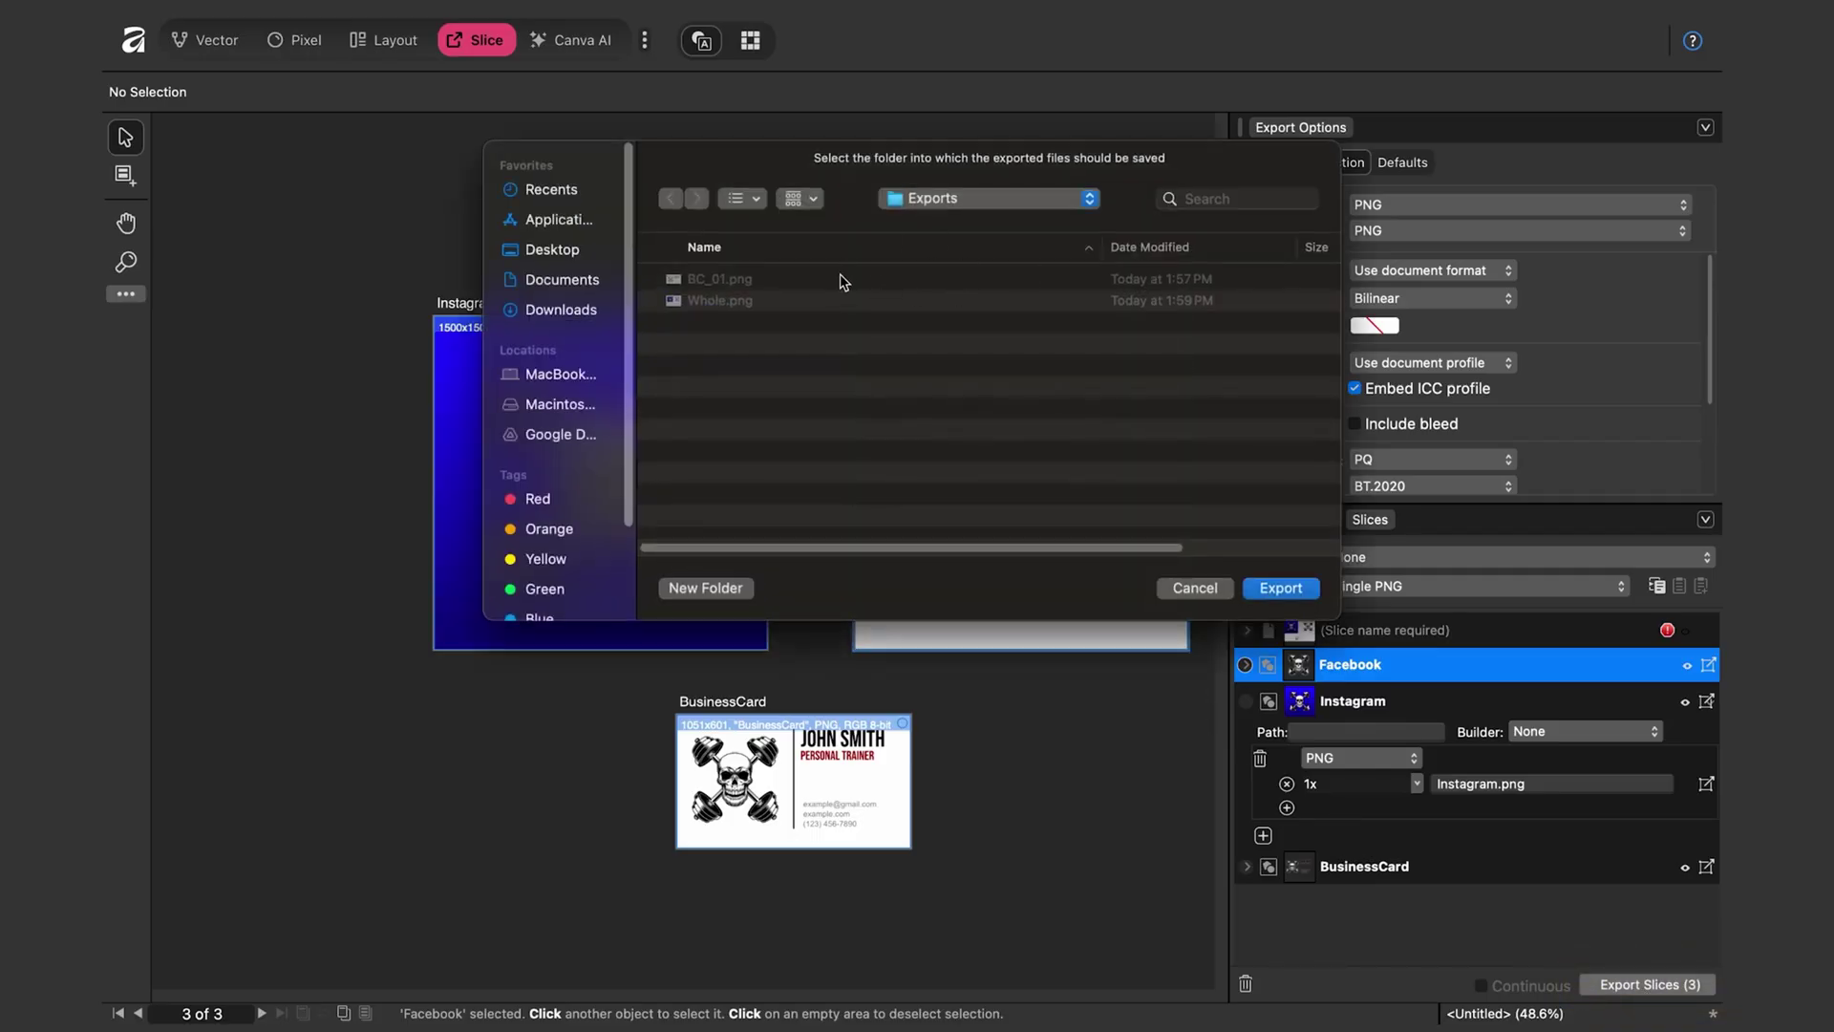
Export the three slices into a new Slices folder inside 248_Affinity_Artboards_Slices
left_click(1042, 203)
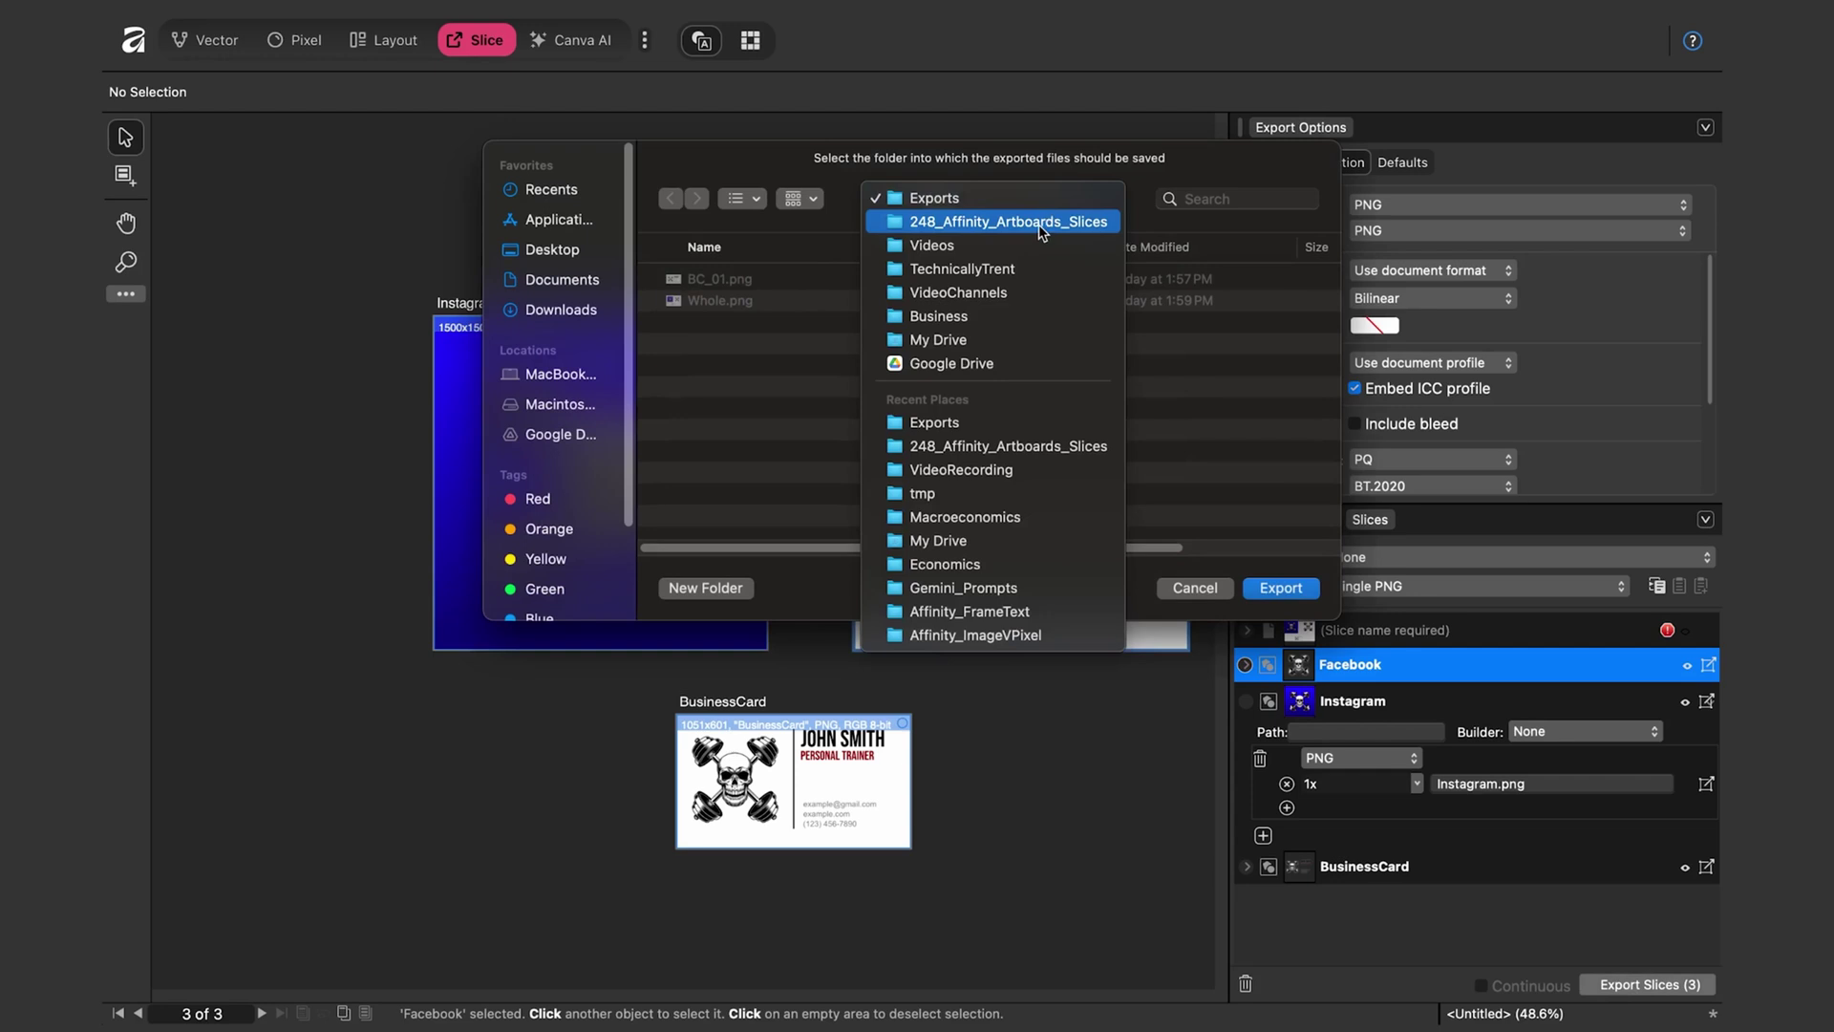
left_click(1039, 225)
left_click(735, 589)
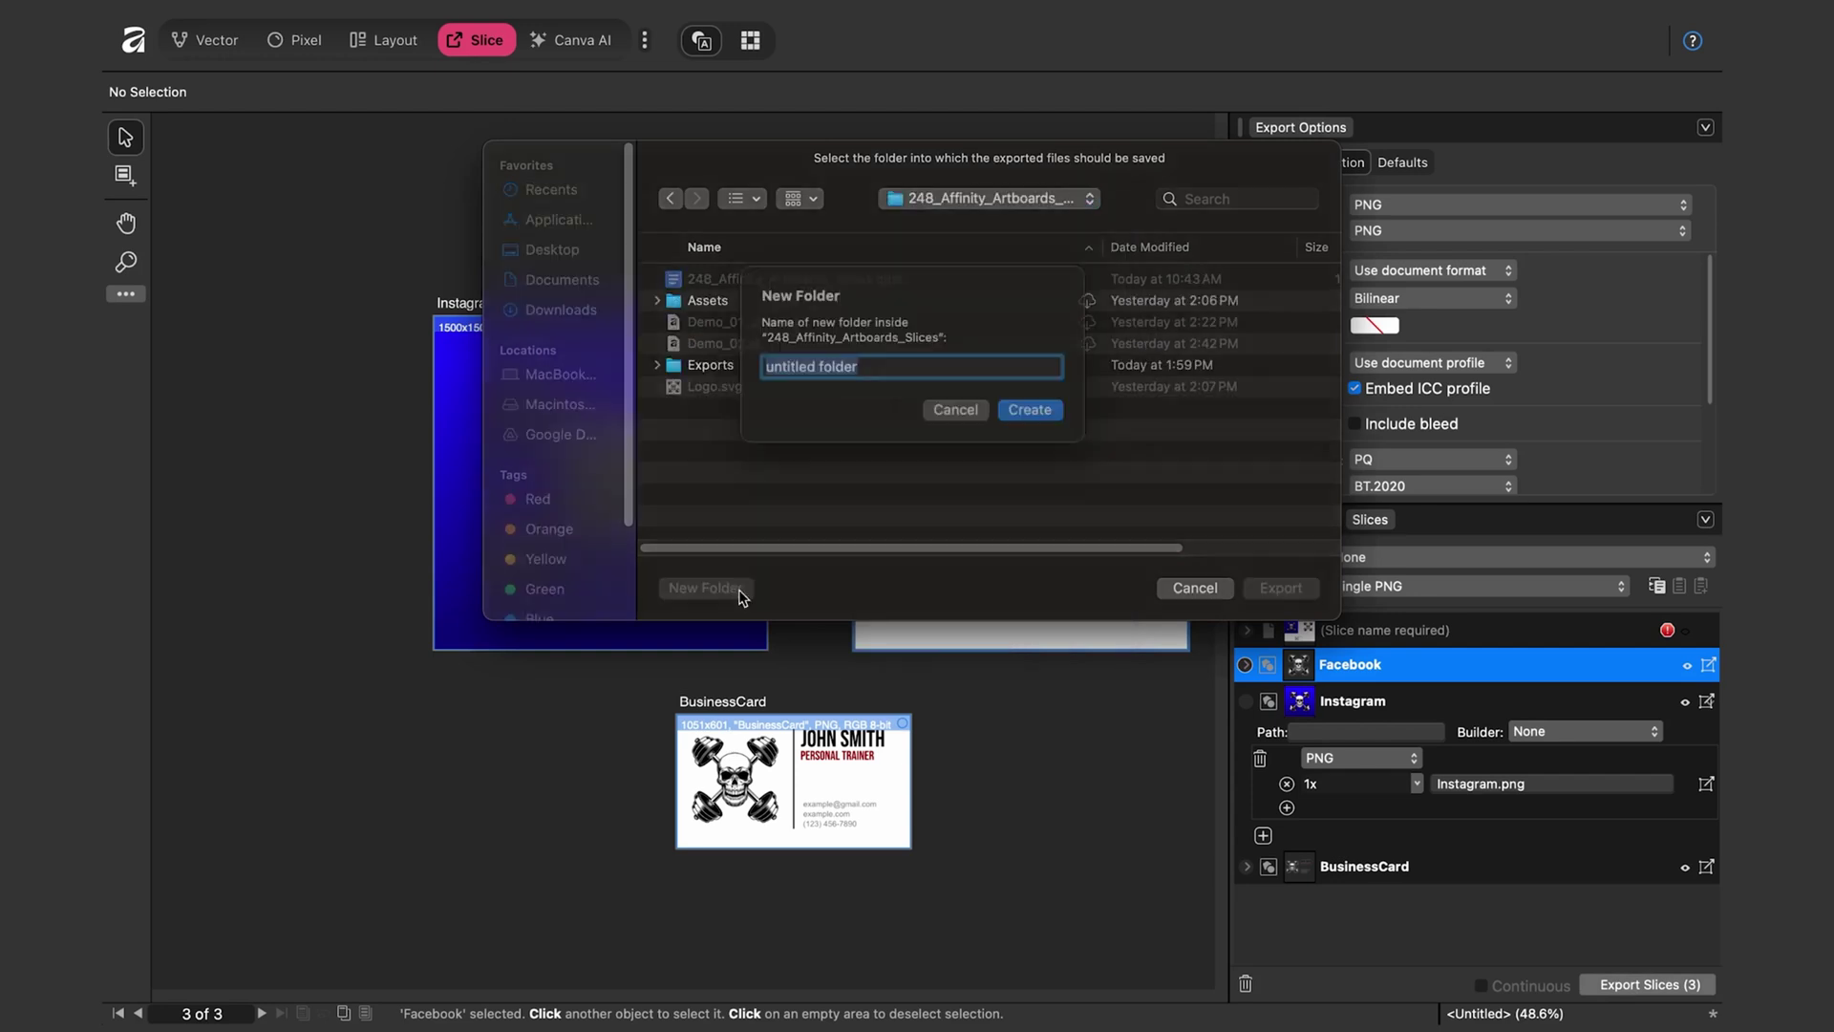
type("Slices")
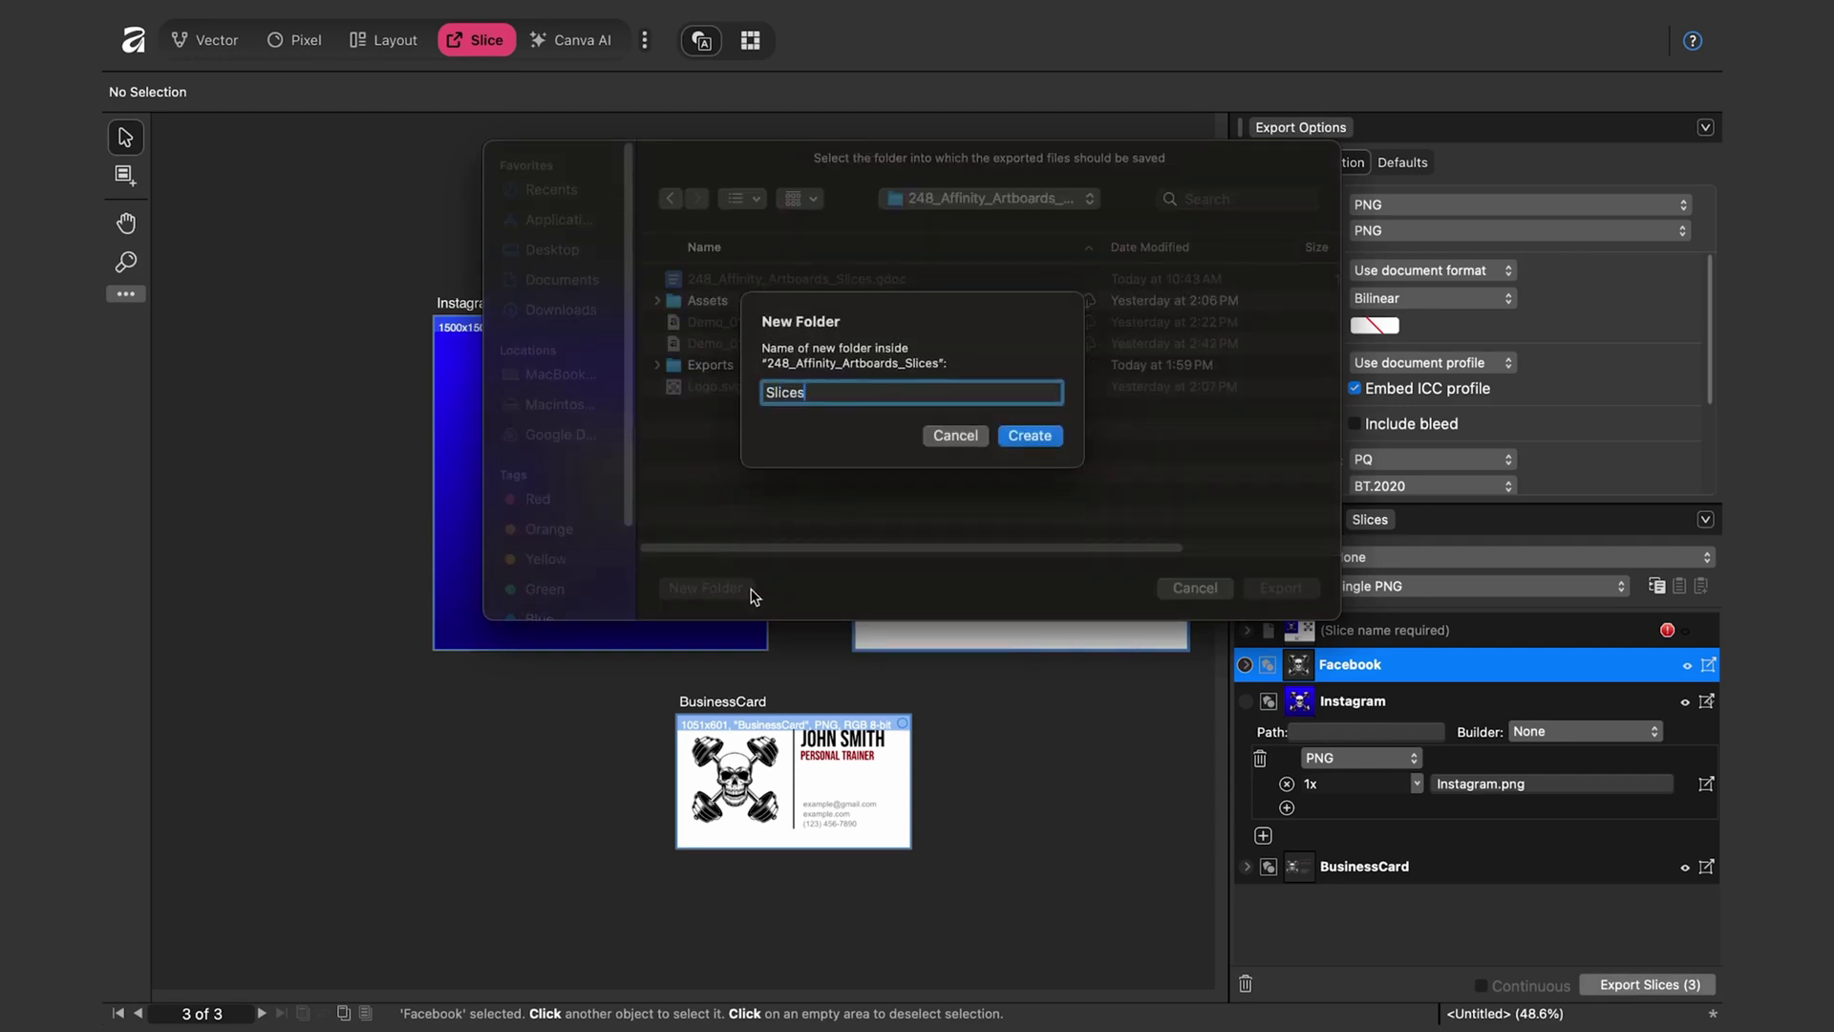
left_click(1032, 445)
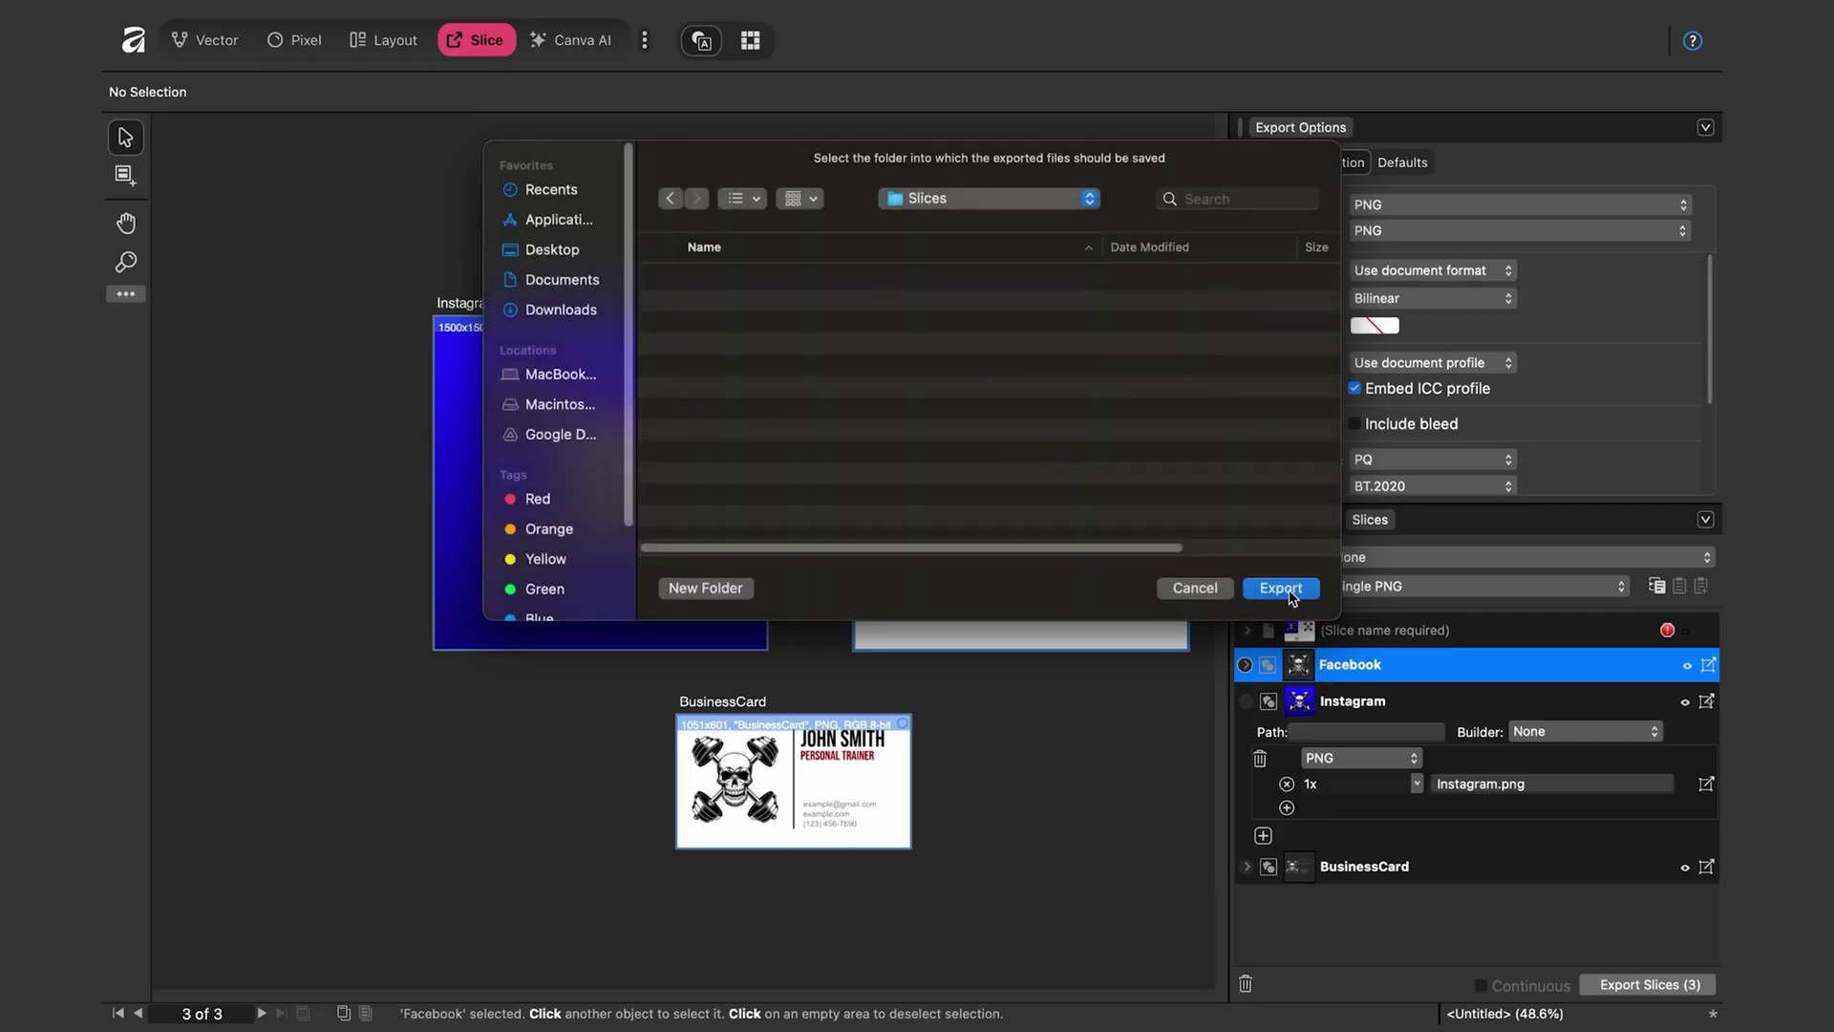
left_click(1289, 594)
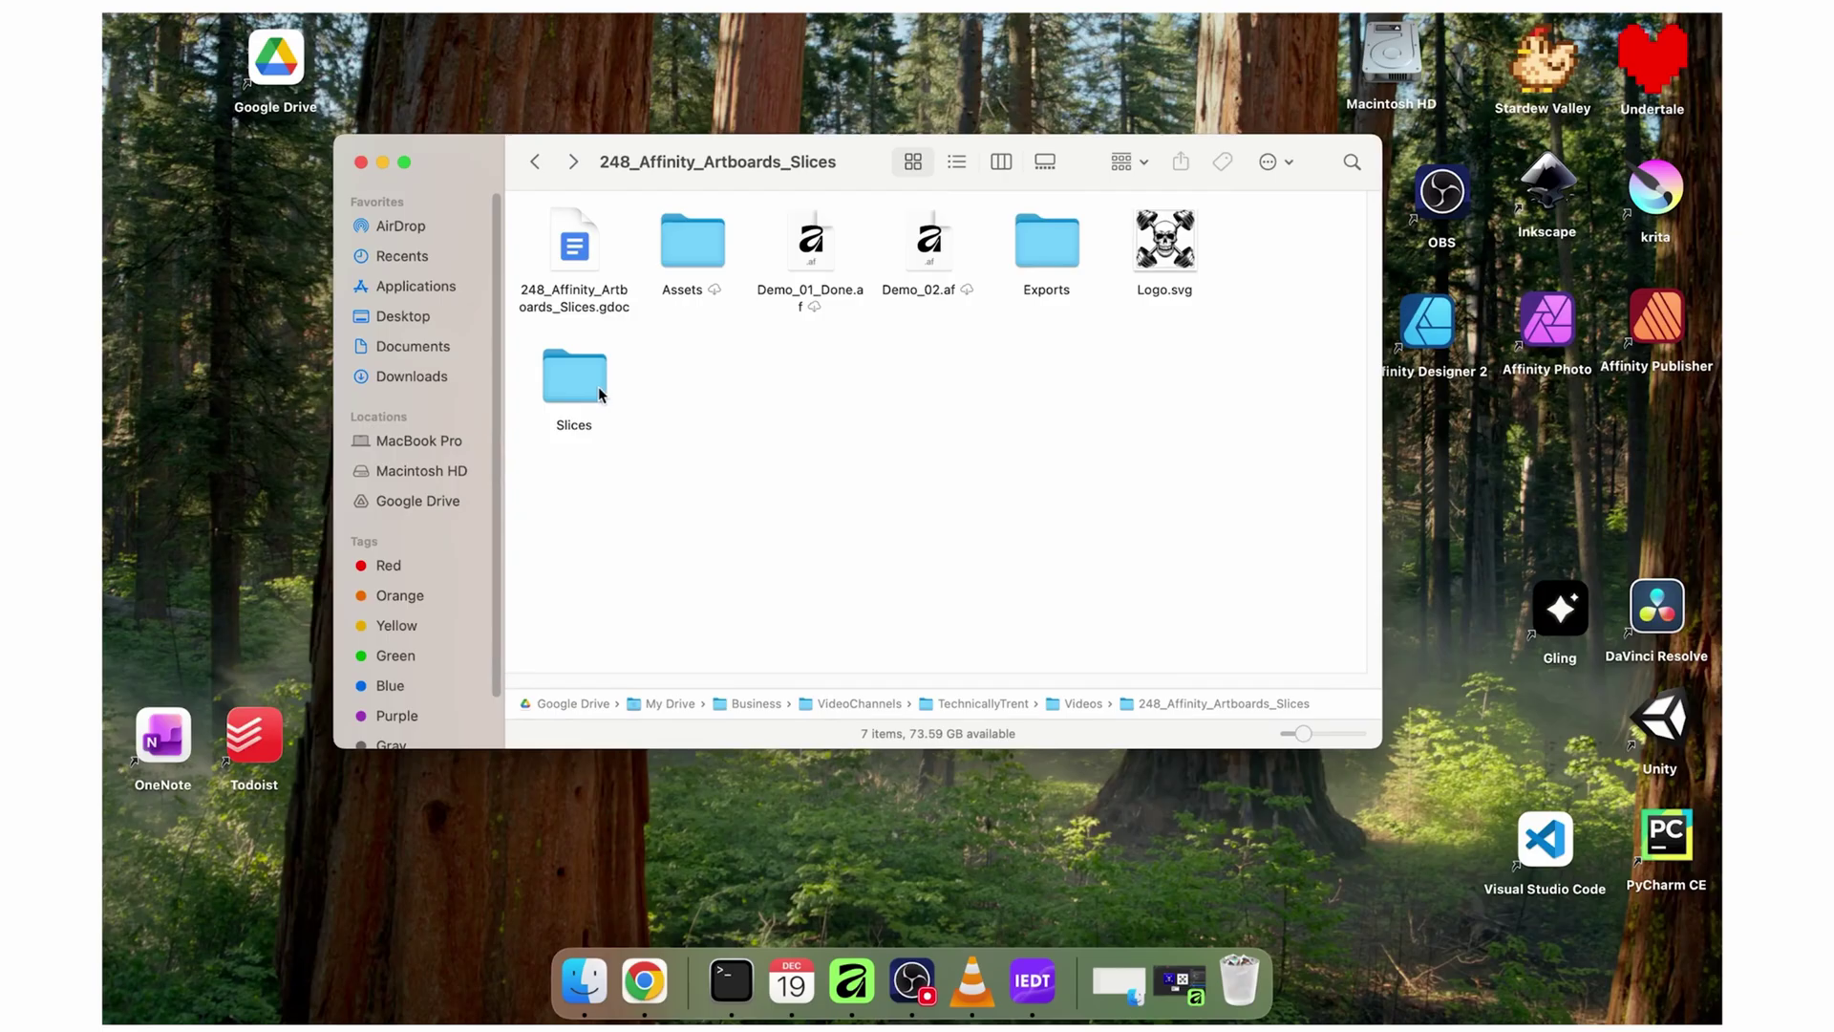
Preview Facebook.png and Instagram.png from the Slices folder in Finder's gallery view
double_click(591, 387)
left_click_drag(543, 361, 912, 258)
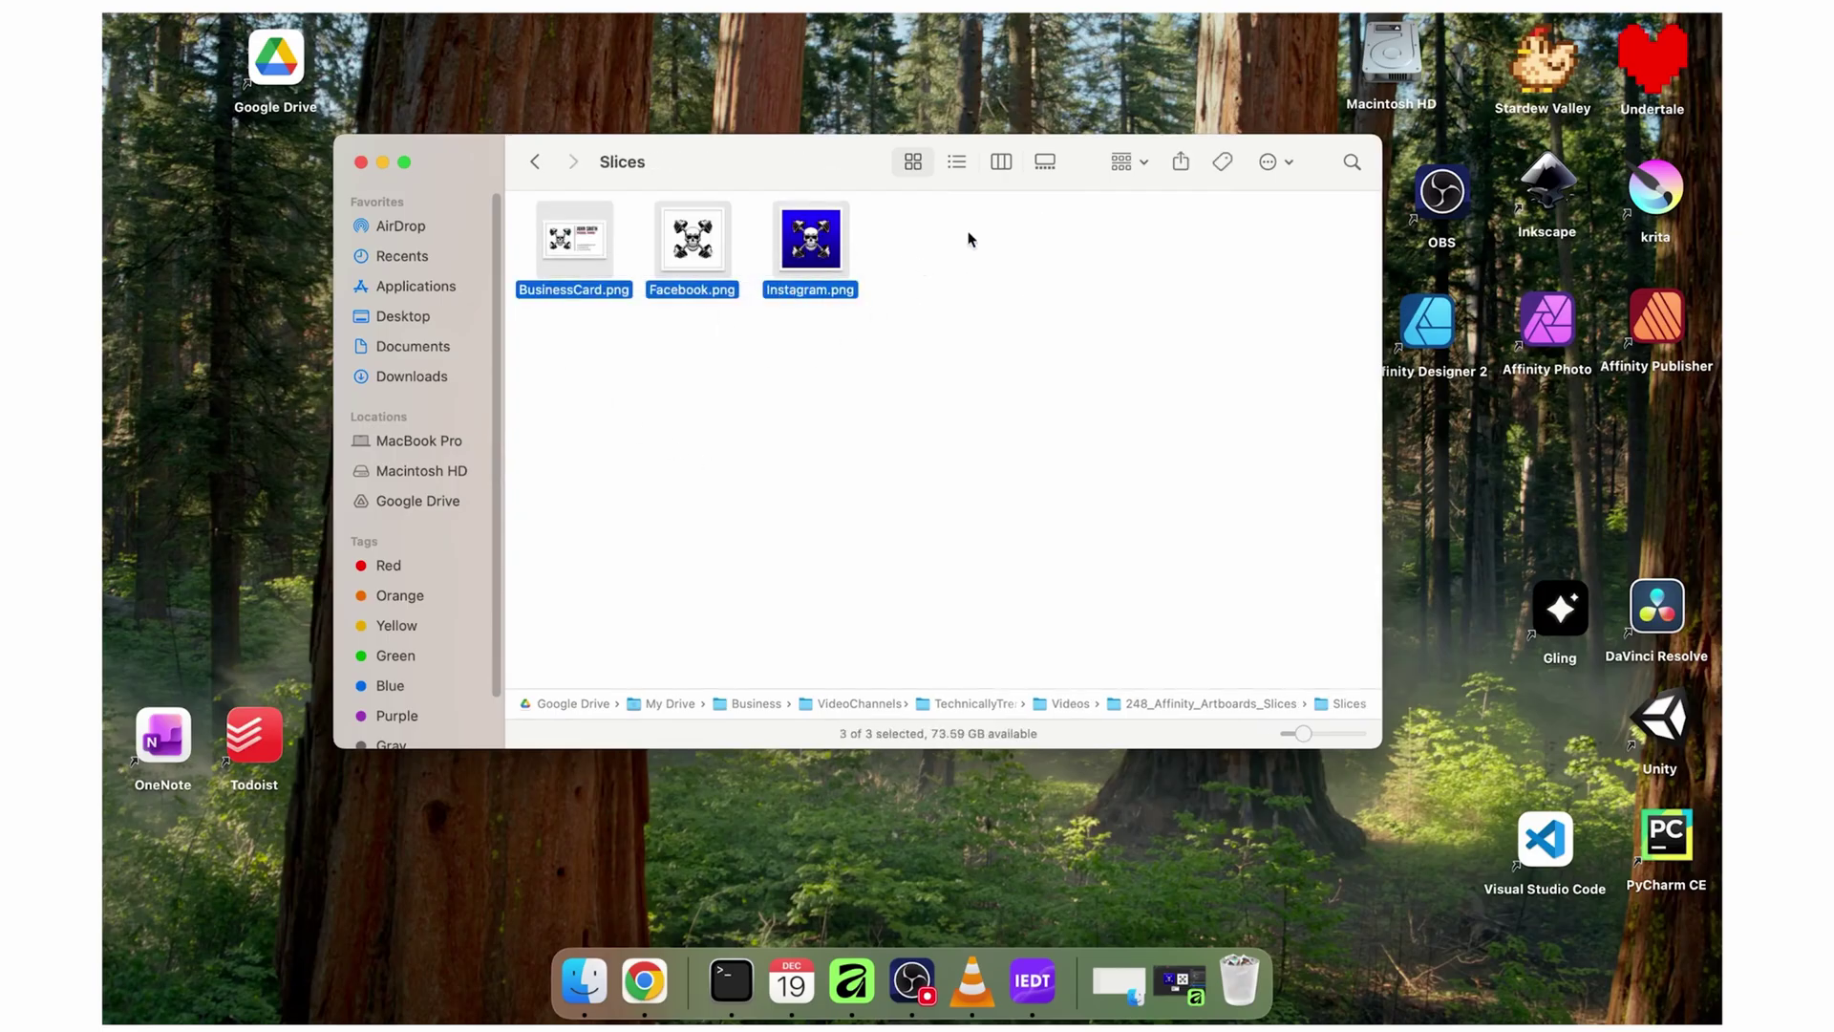
left_click(1045, 162)
left_click(598, 655)
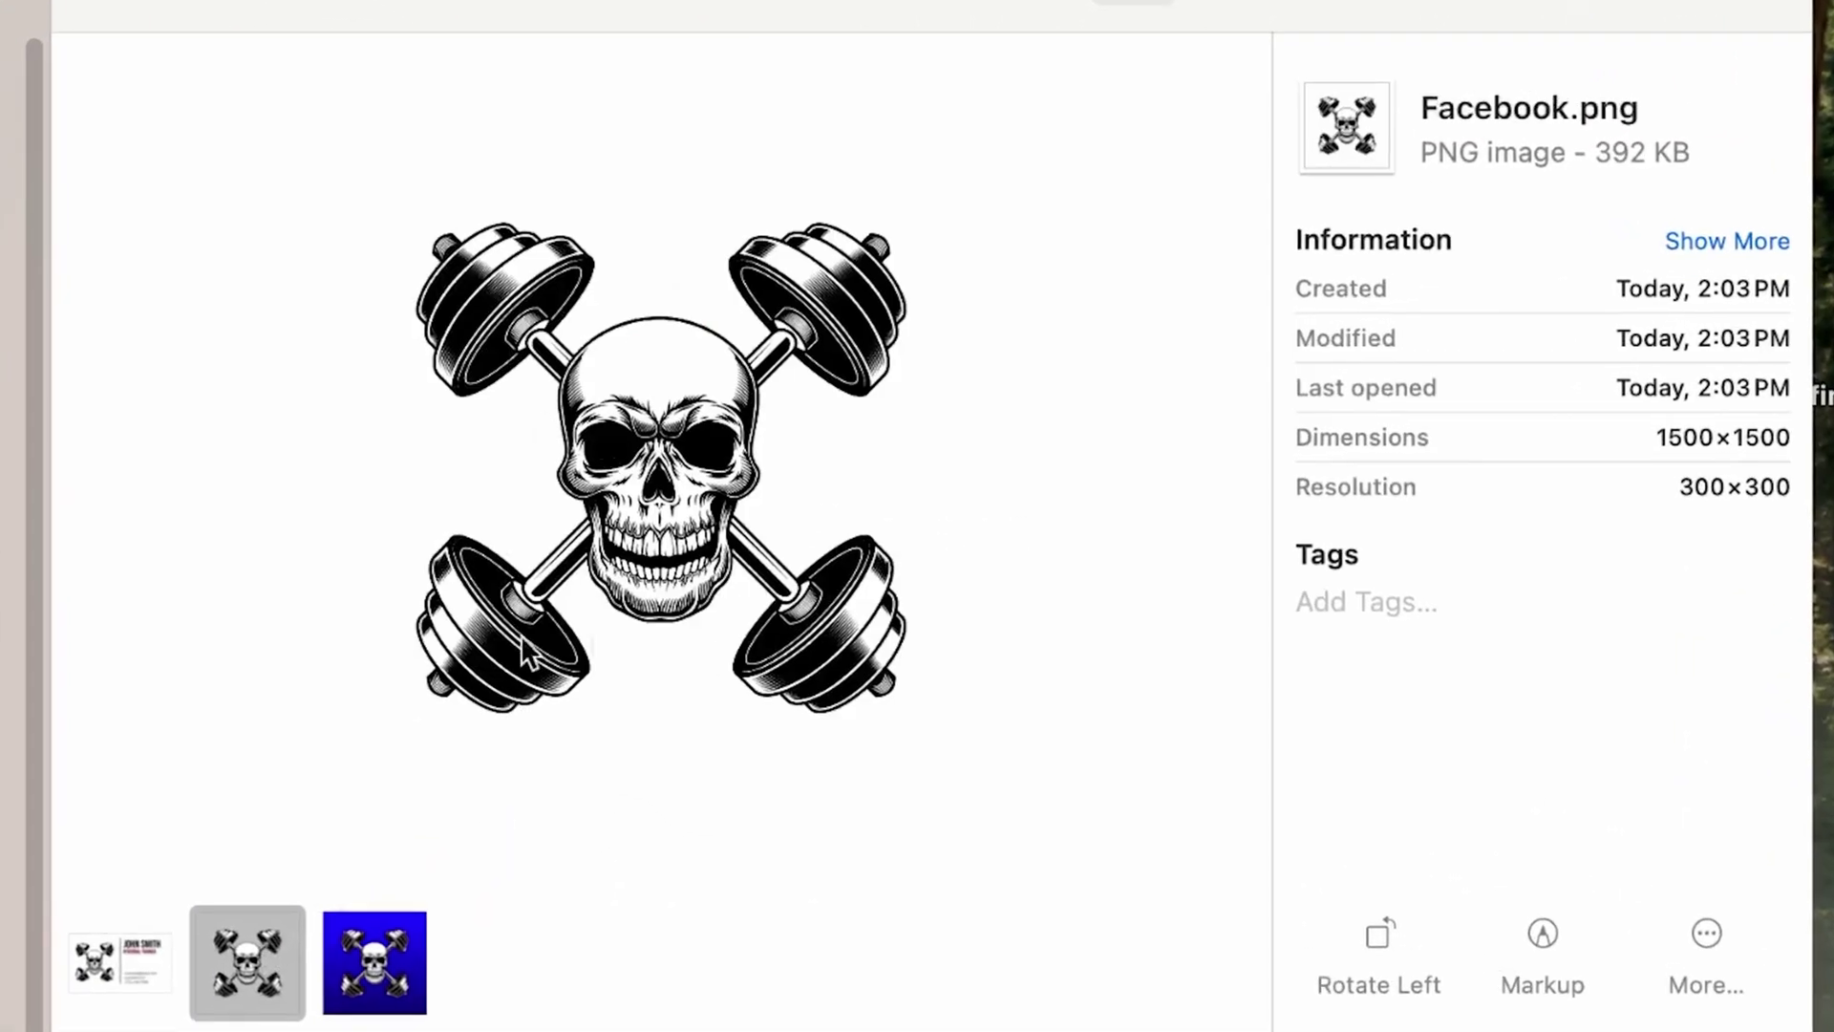
key("Right")
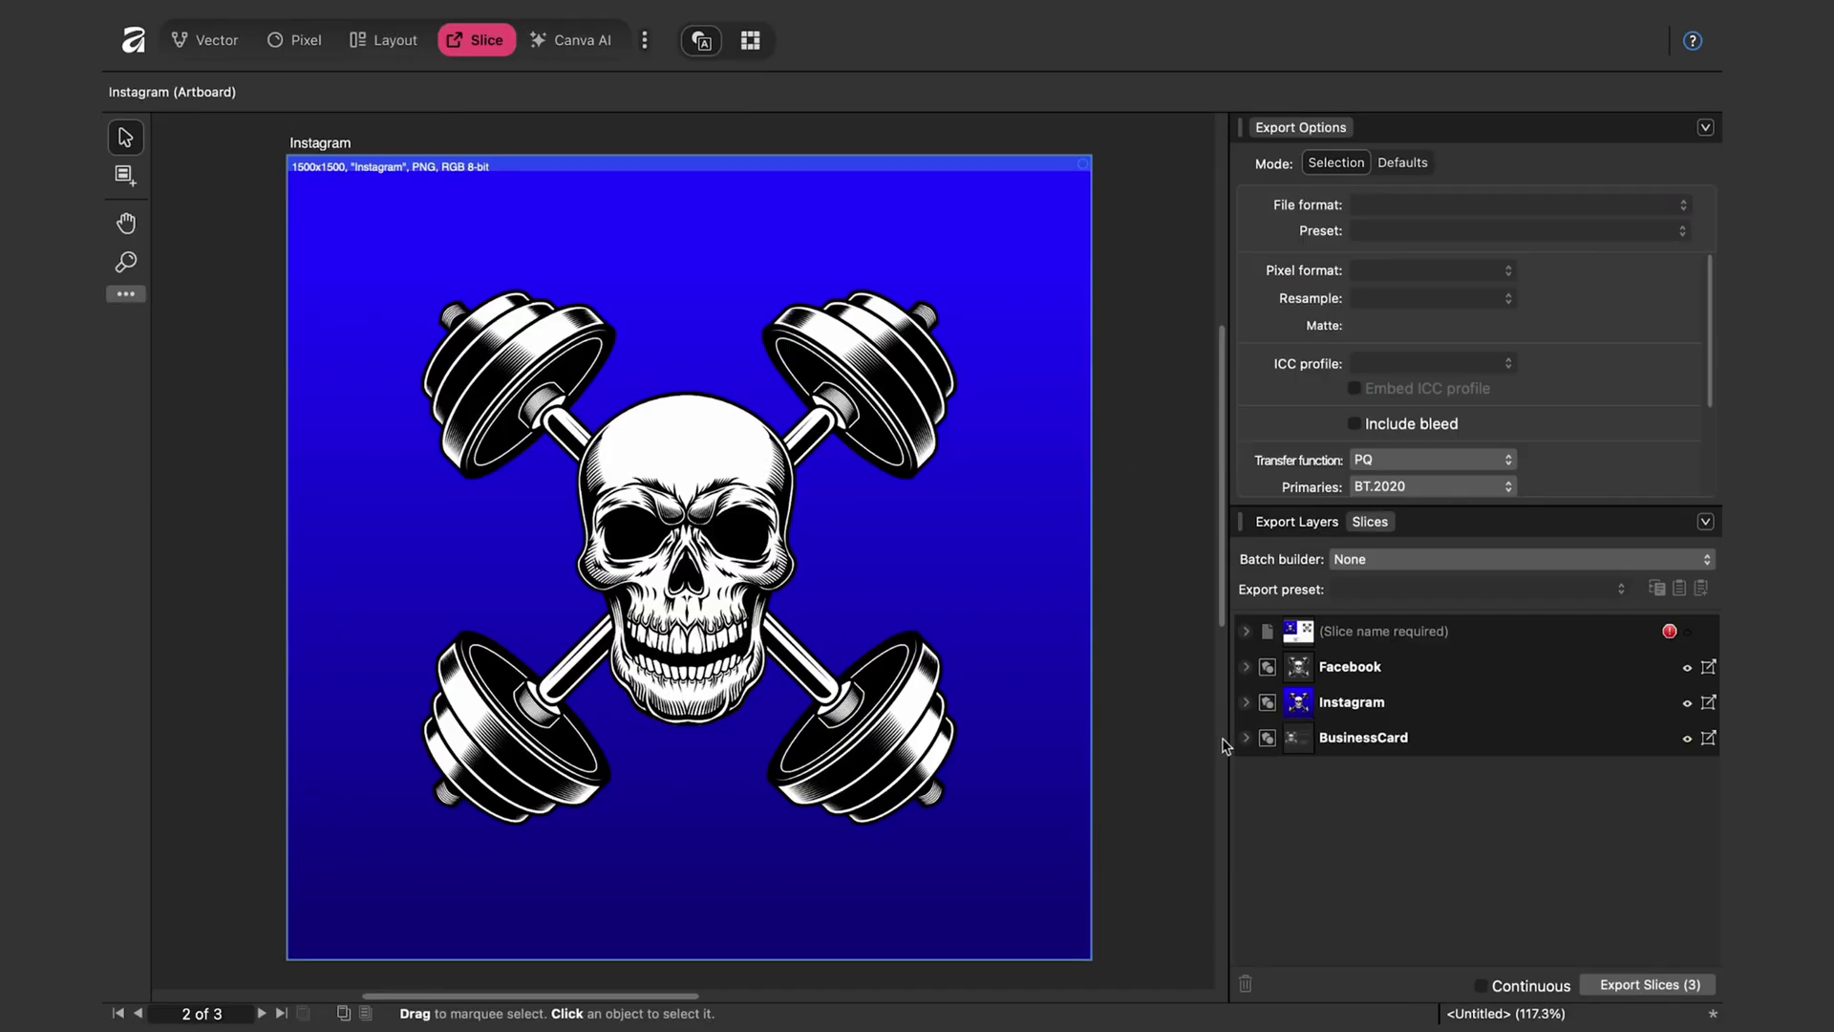
Expand the Facebook slice and keep its 1x export format as PNG
key("super+0")
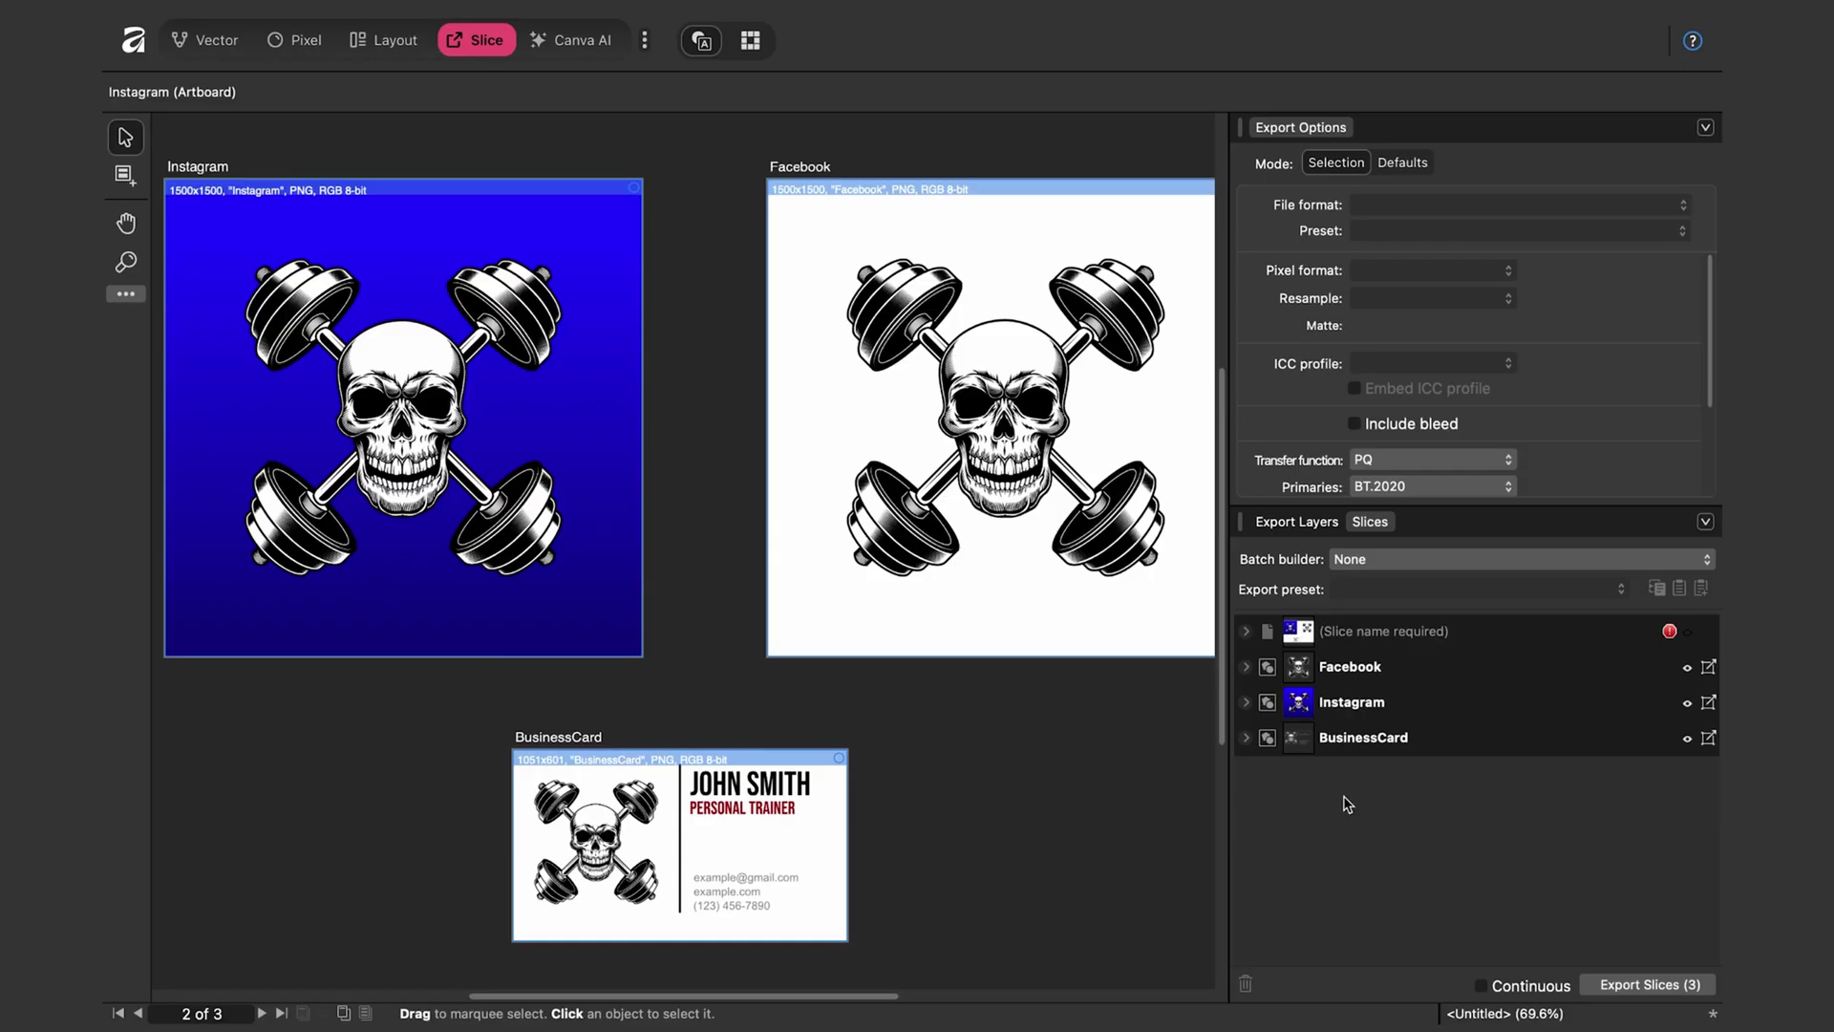
left_click(1246, 668)
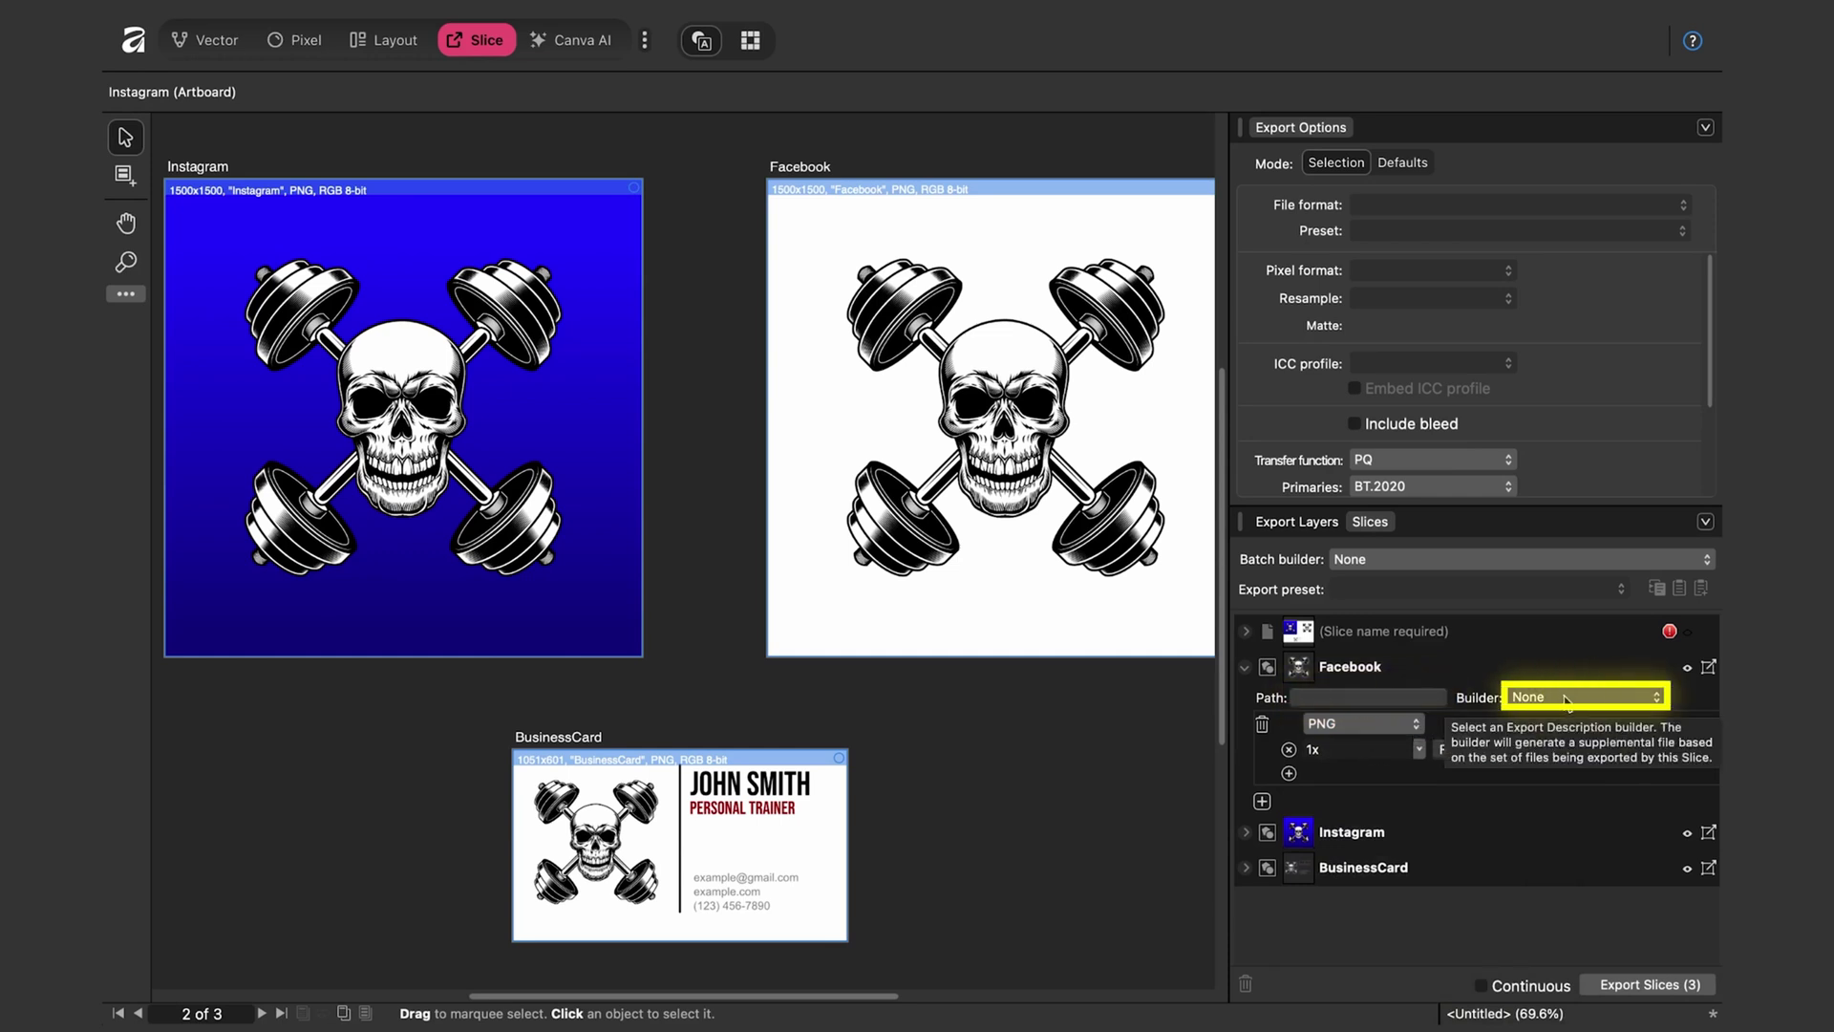
left_click(1401, 726)
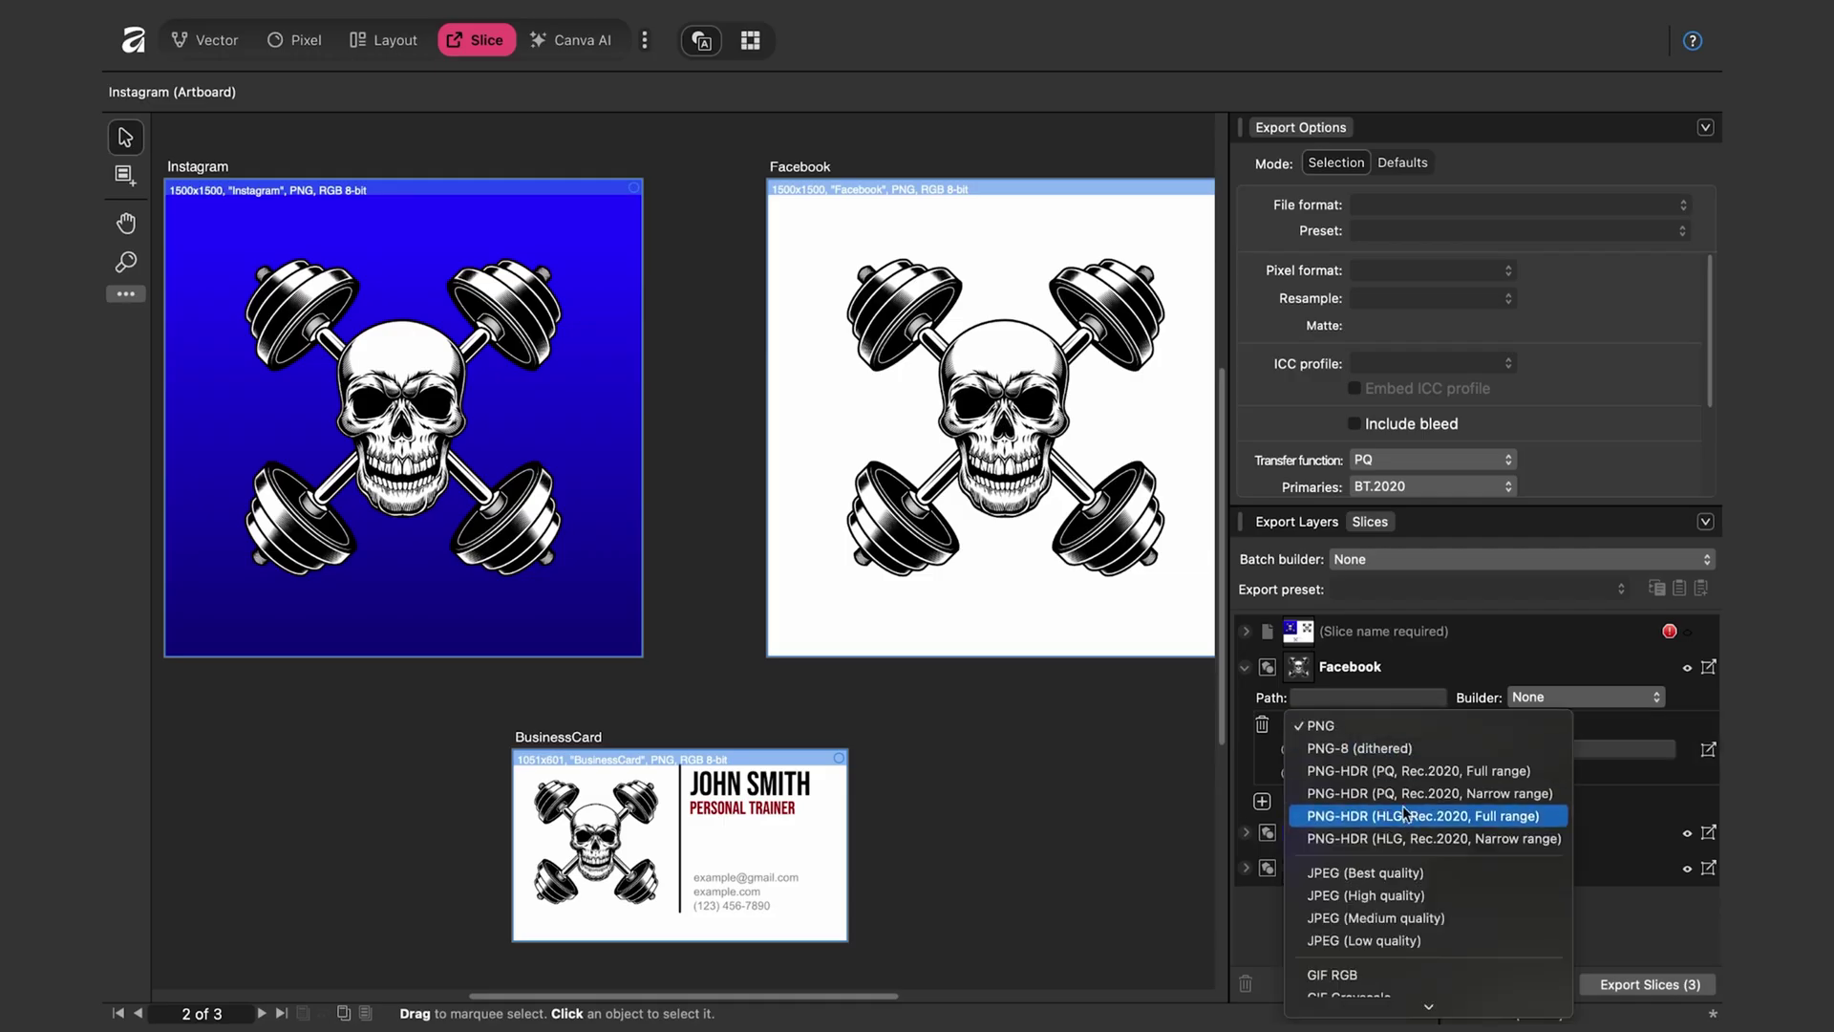
left_click(1402, 726)
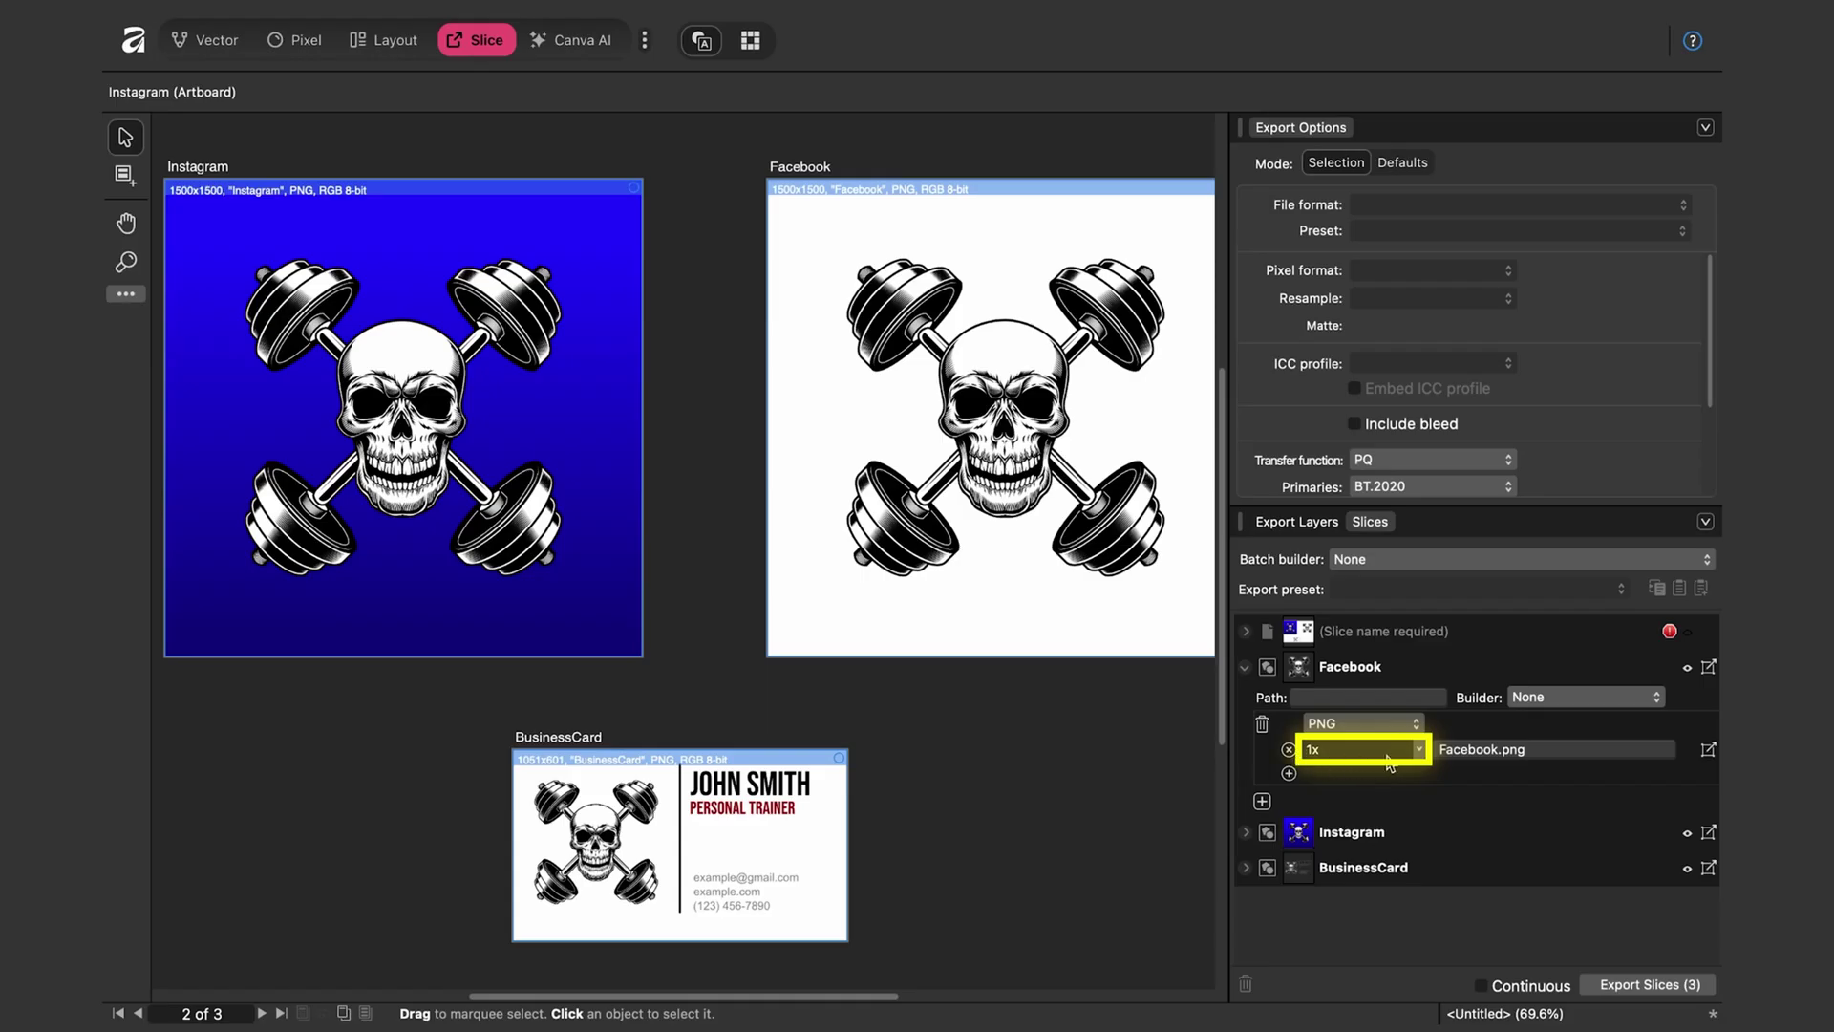
left_click(1484, 754)
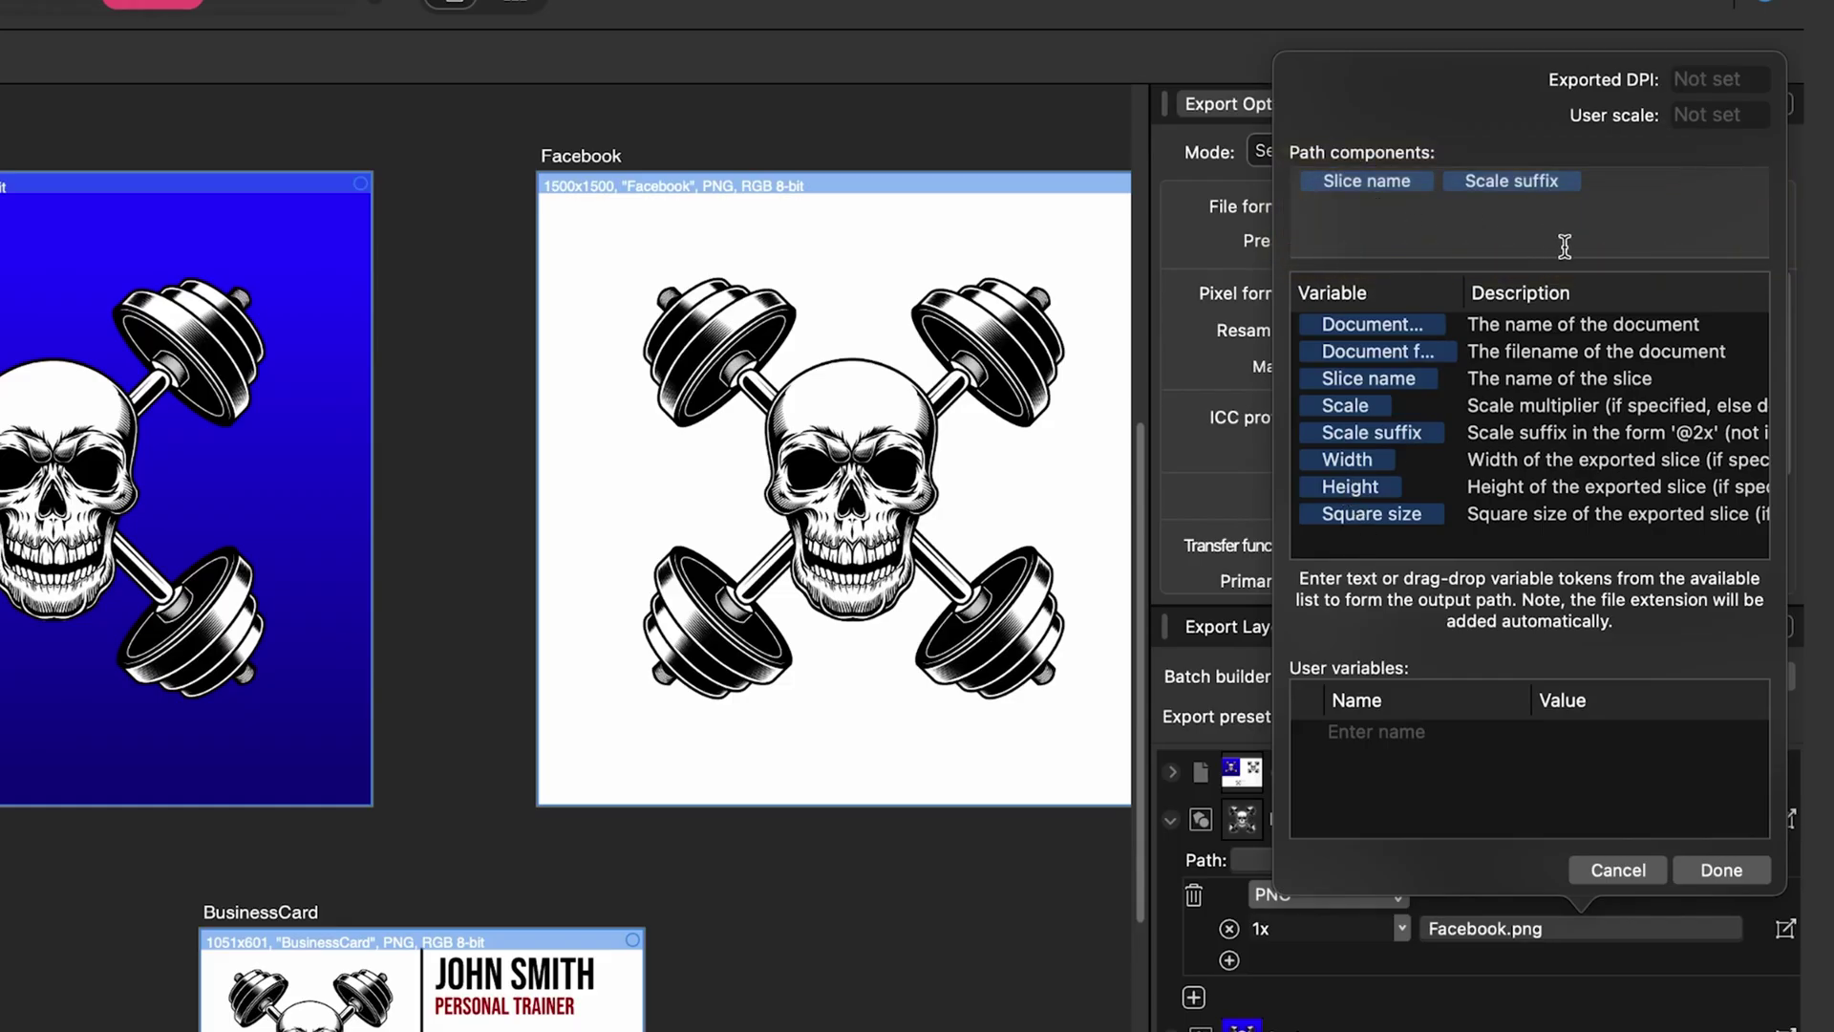
Prefix the Facebook slice's file name with Design_ to make Design_Facebook.png
key("super+Left")
type("Design_")
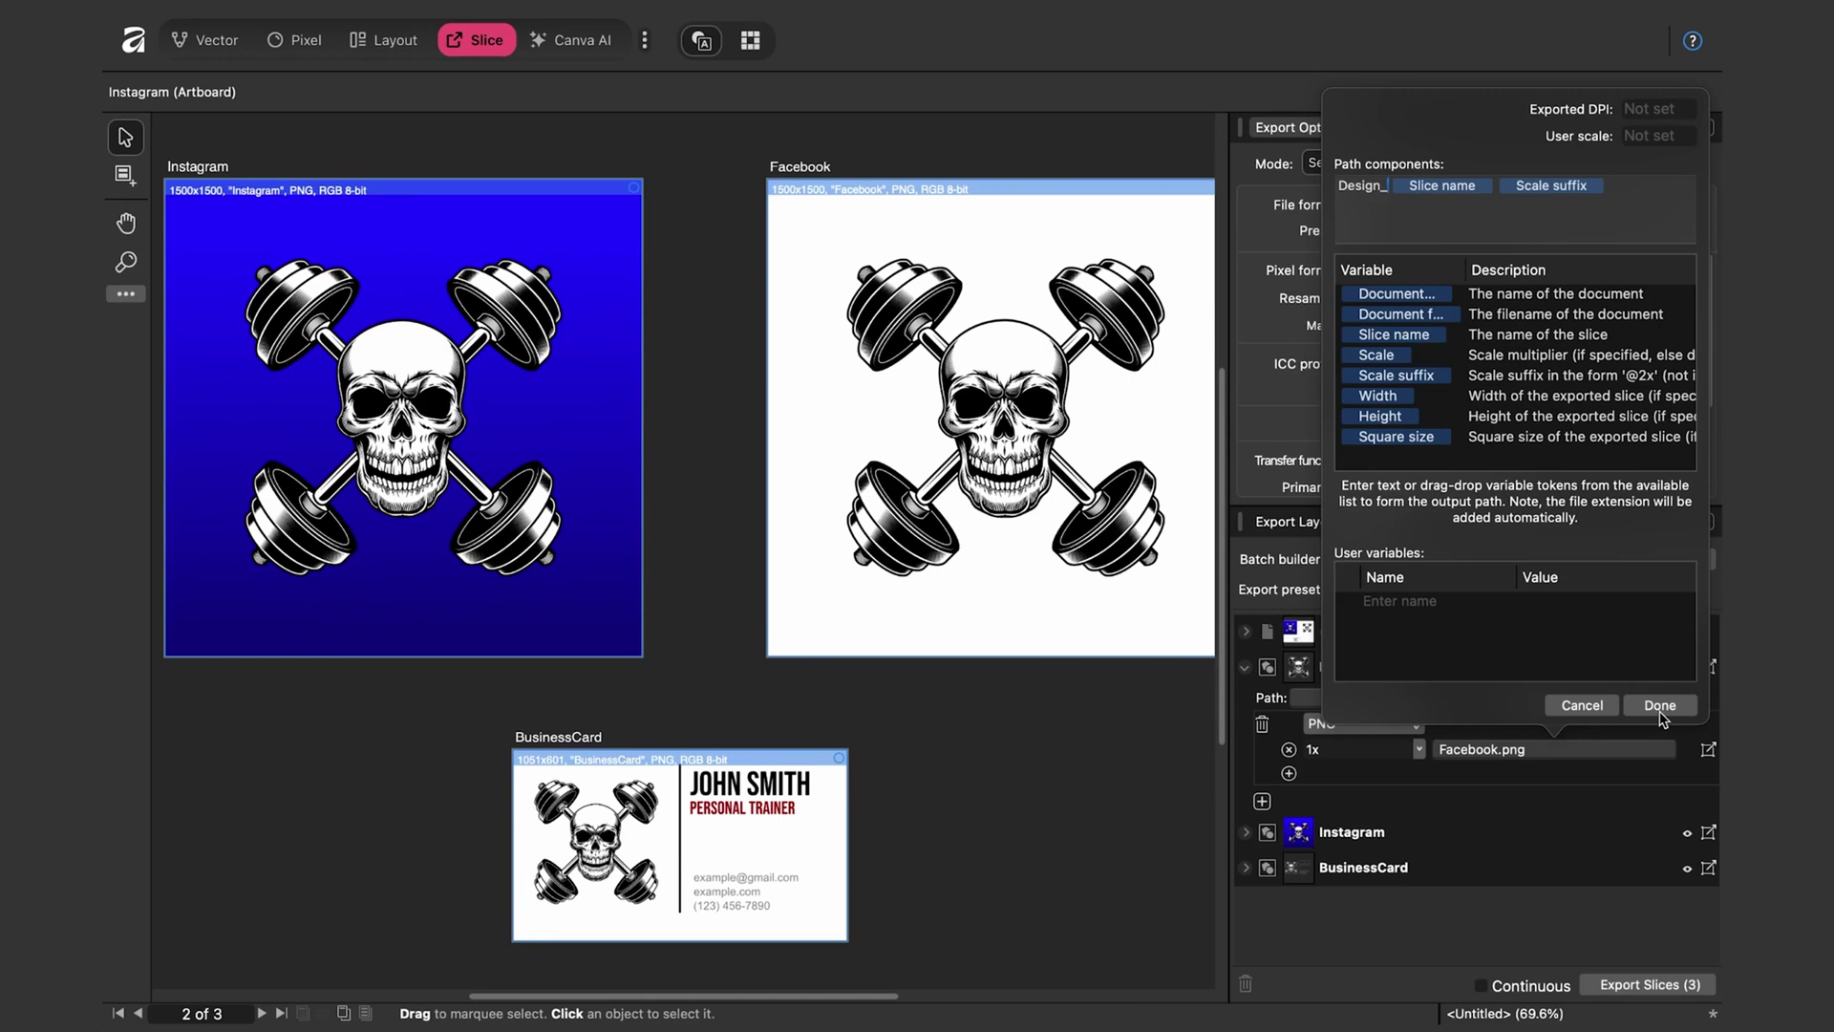
left_click(1660, 707)
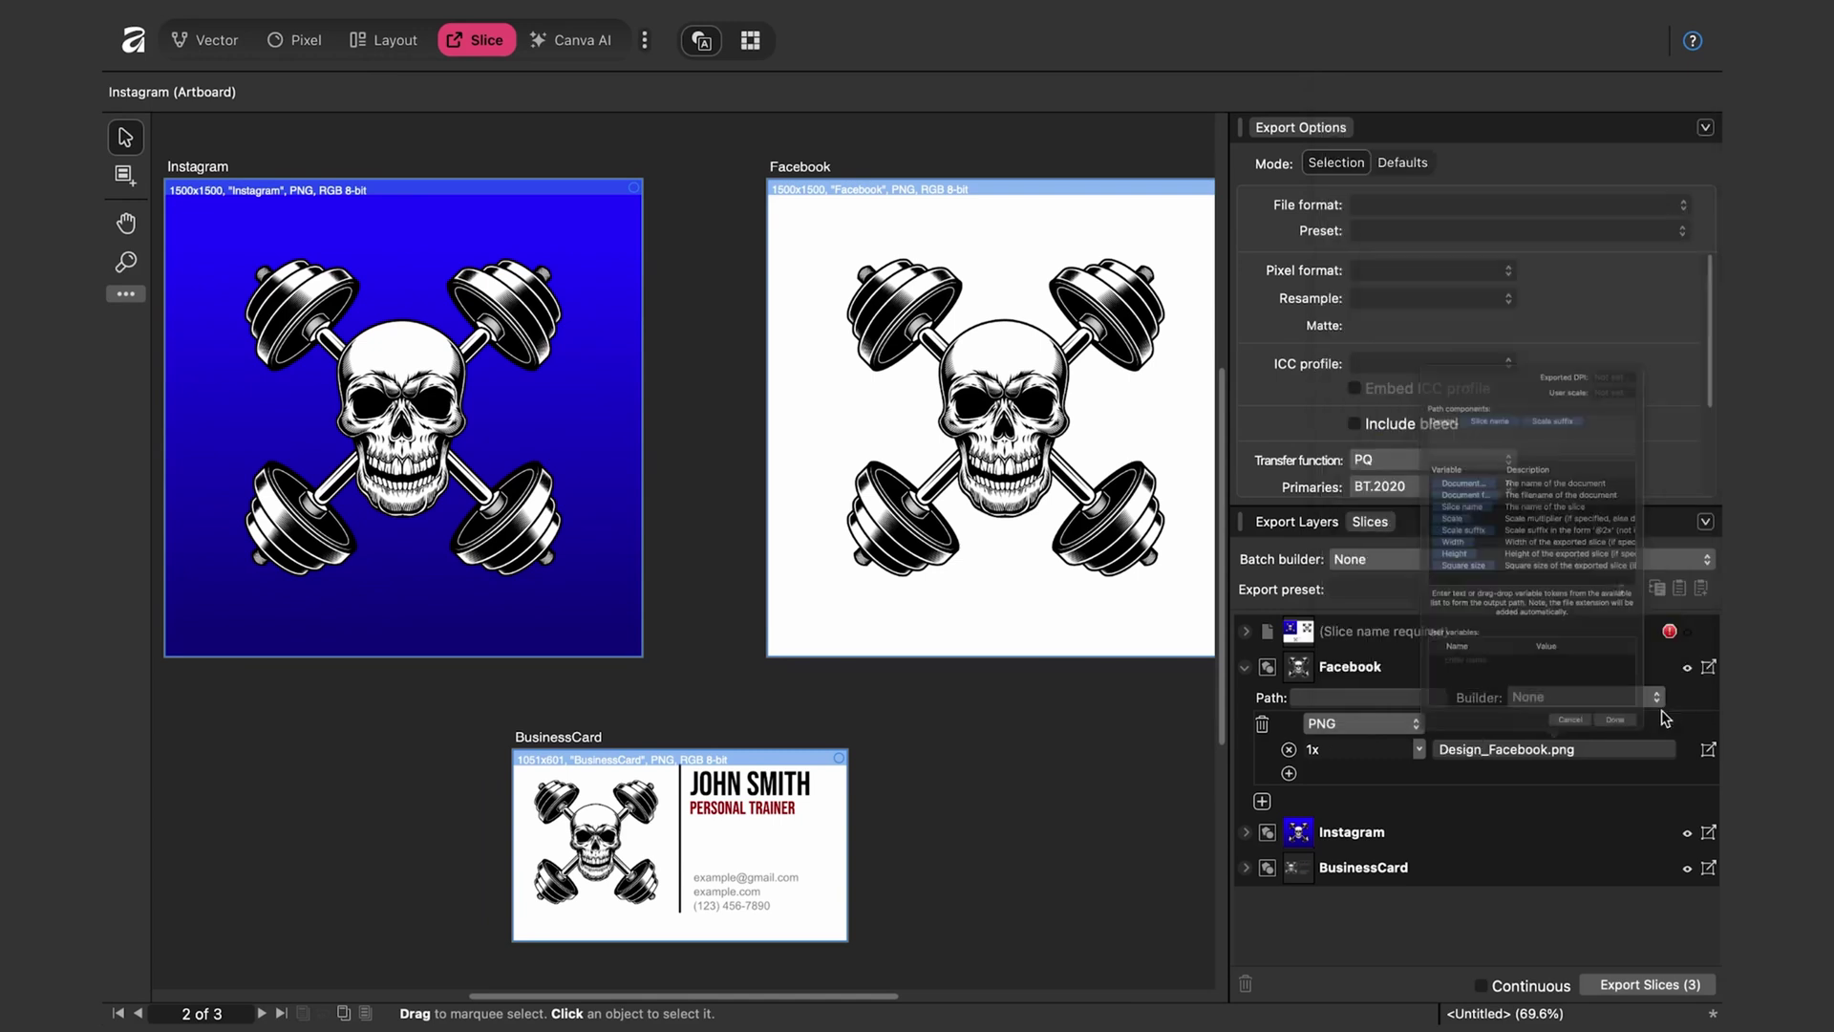
Review the unchanged path components and add a 2x export size for Facebook
left_click(1507, 762)
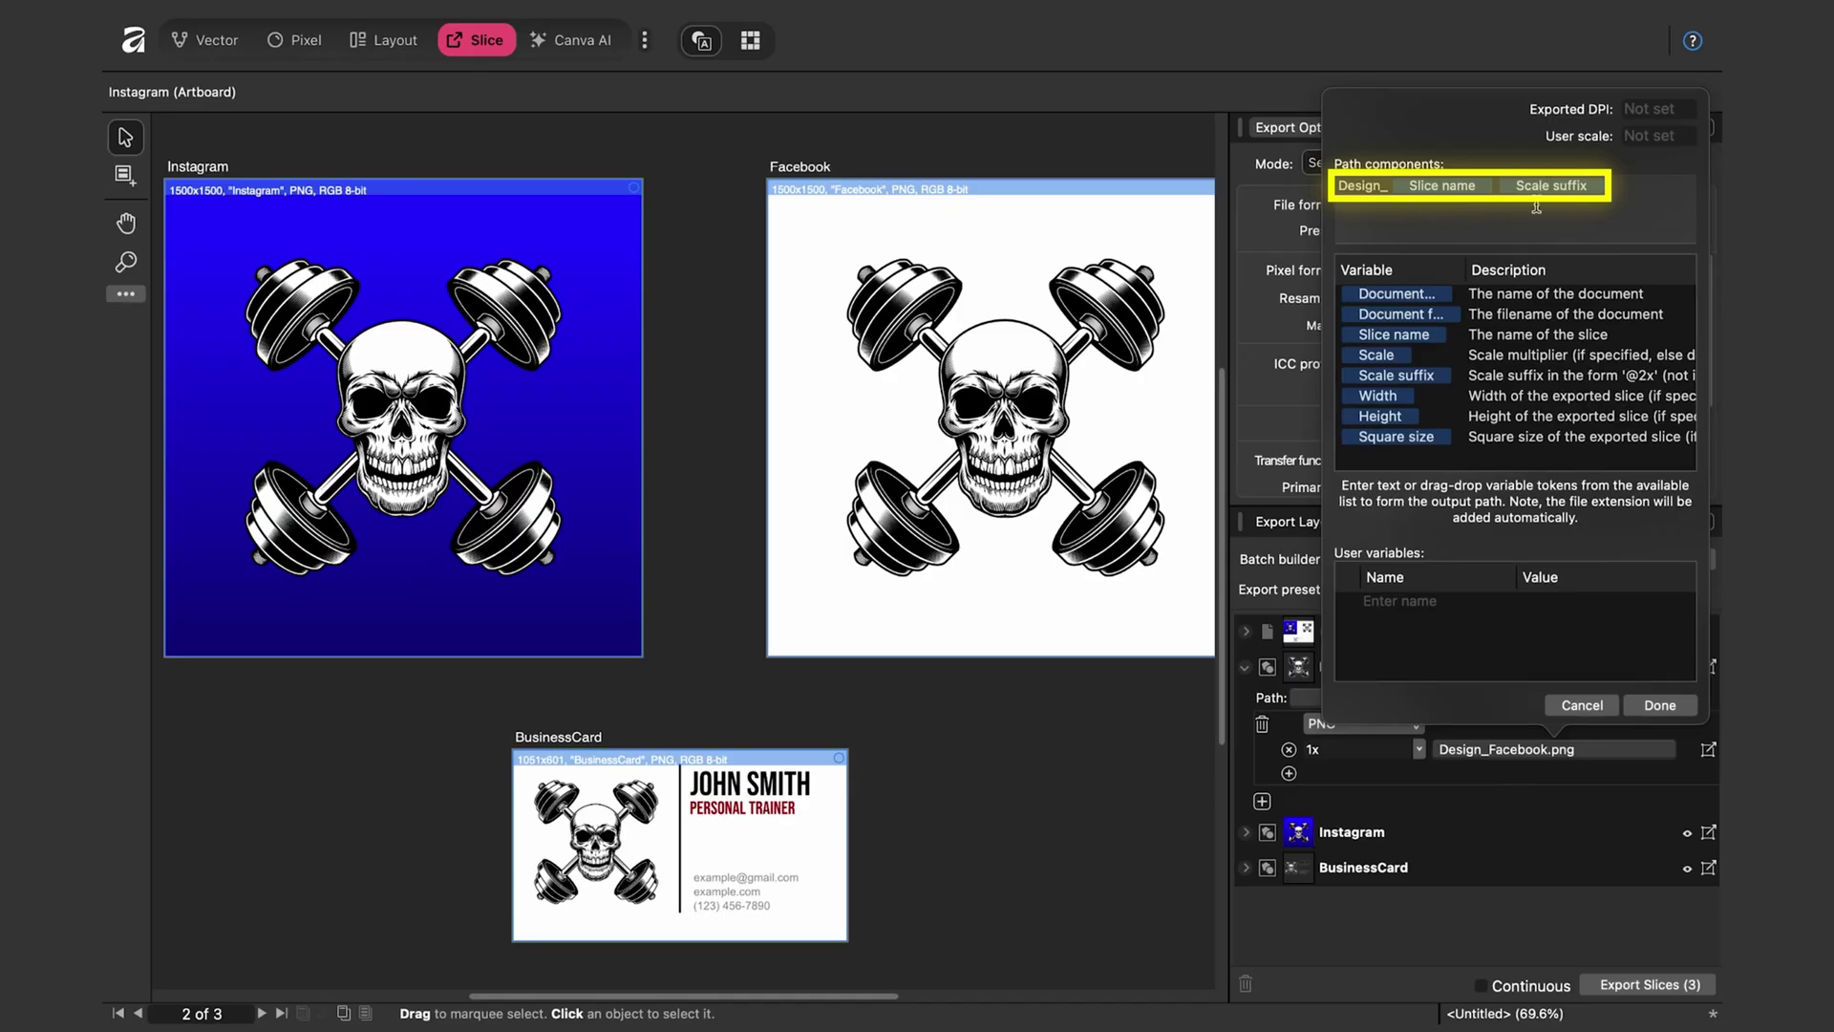
left_click(1660, 705)
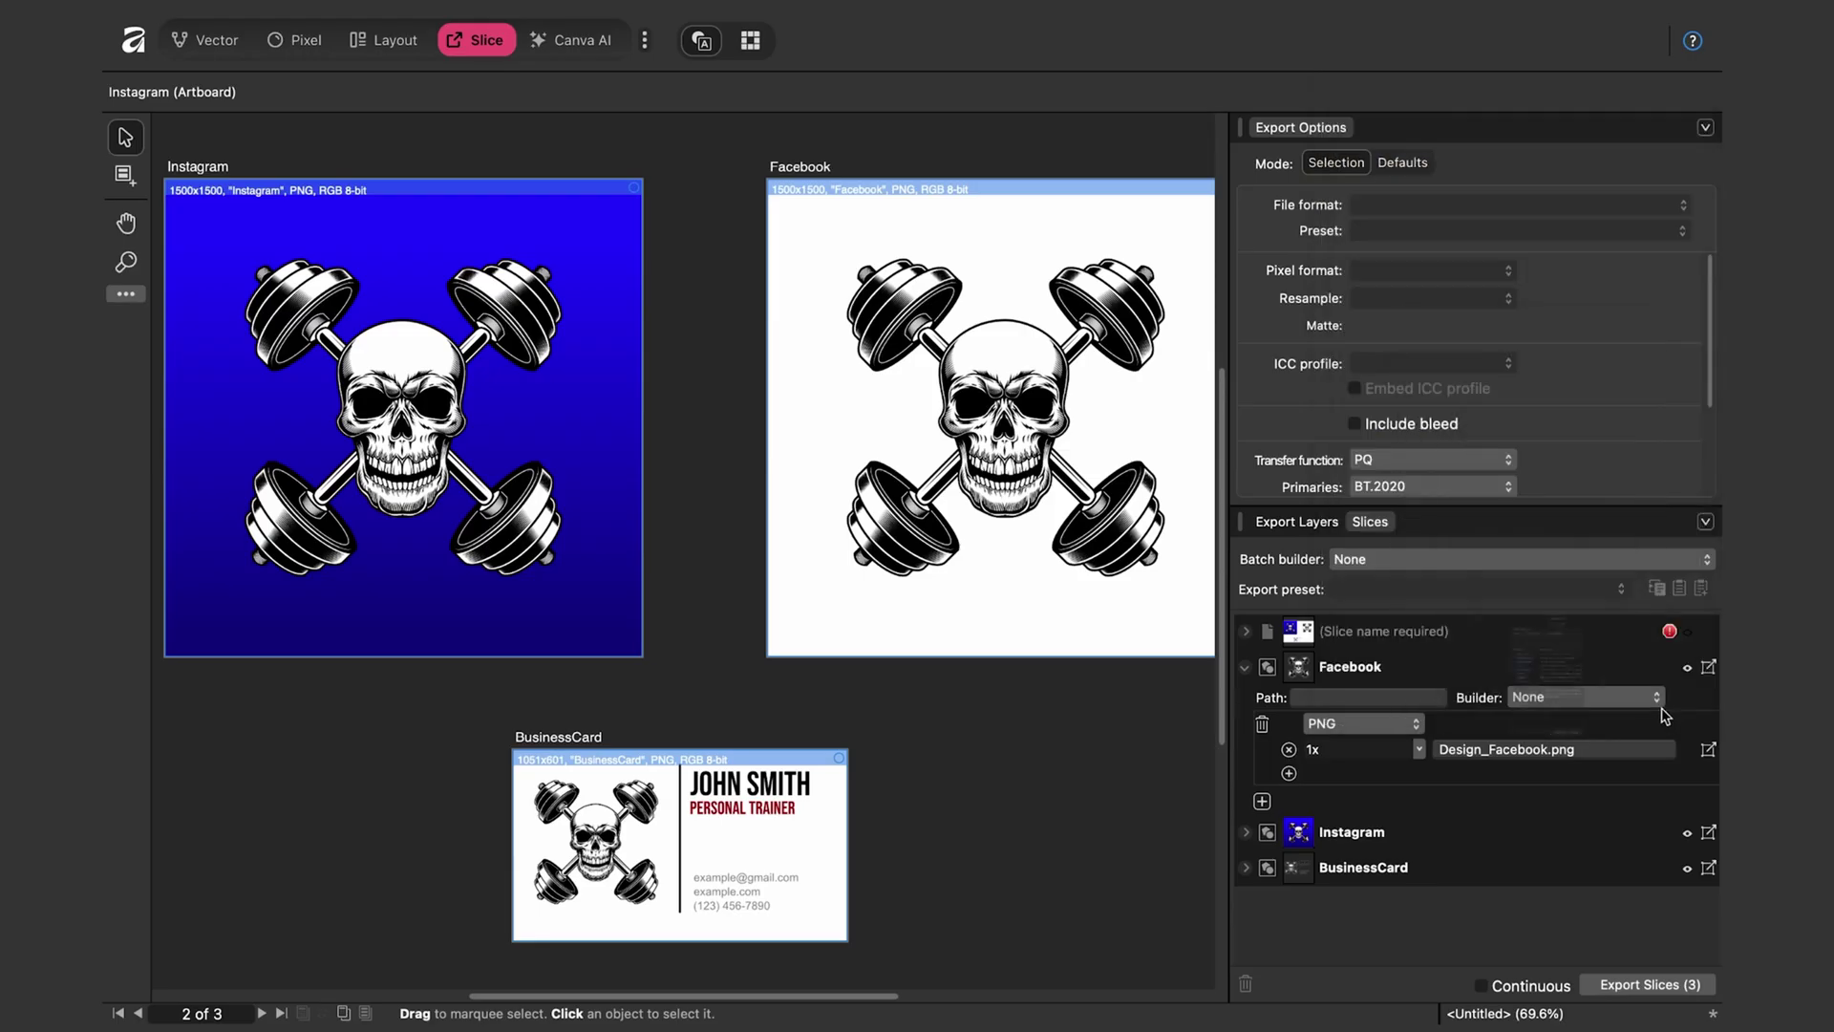
left_click(1288, 773)
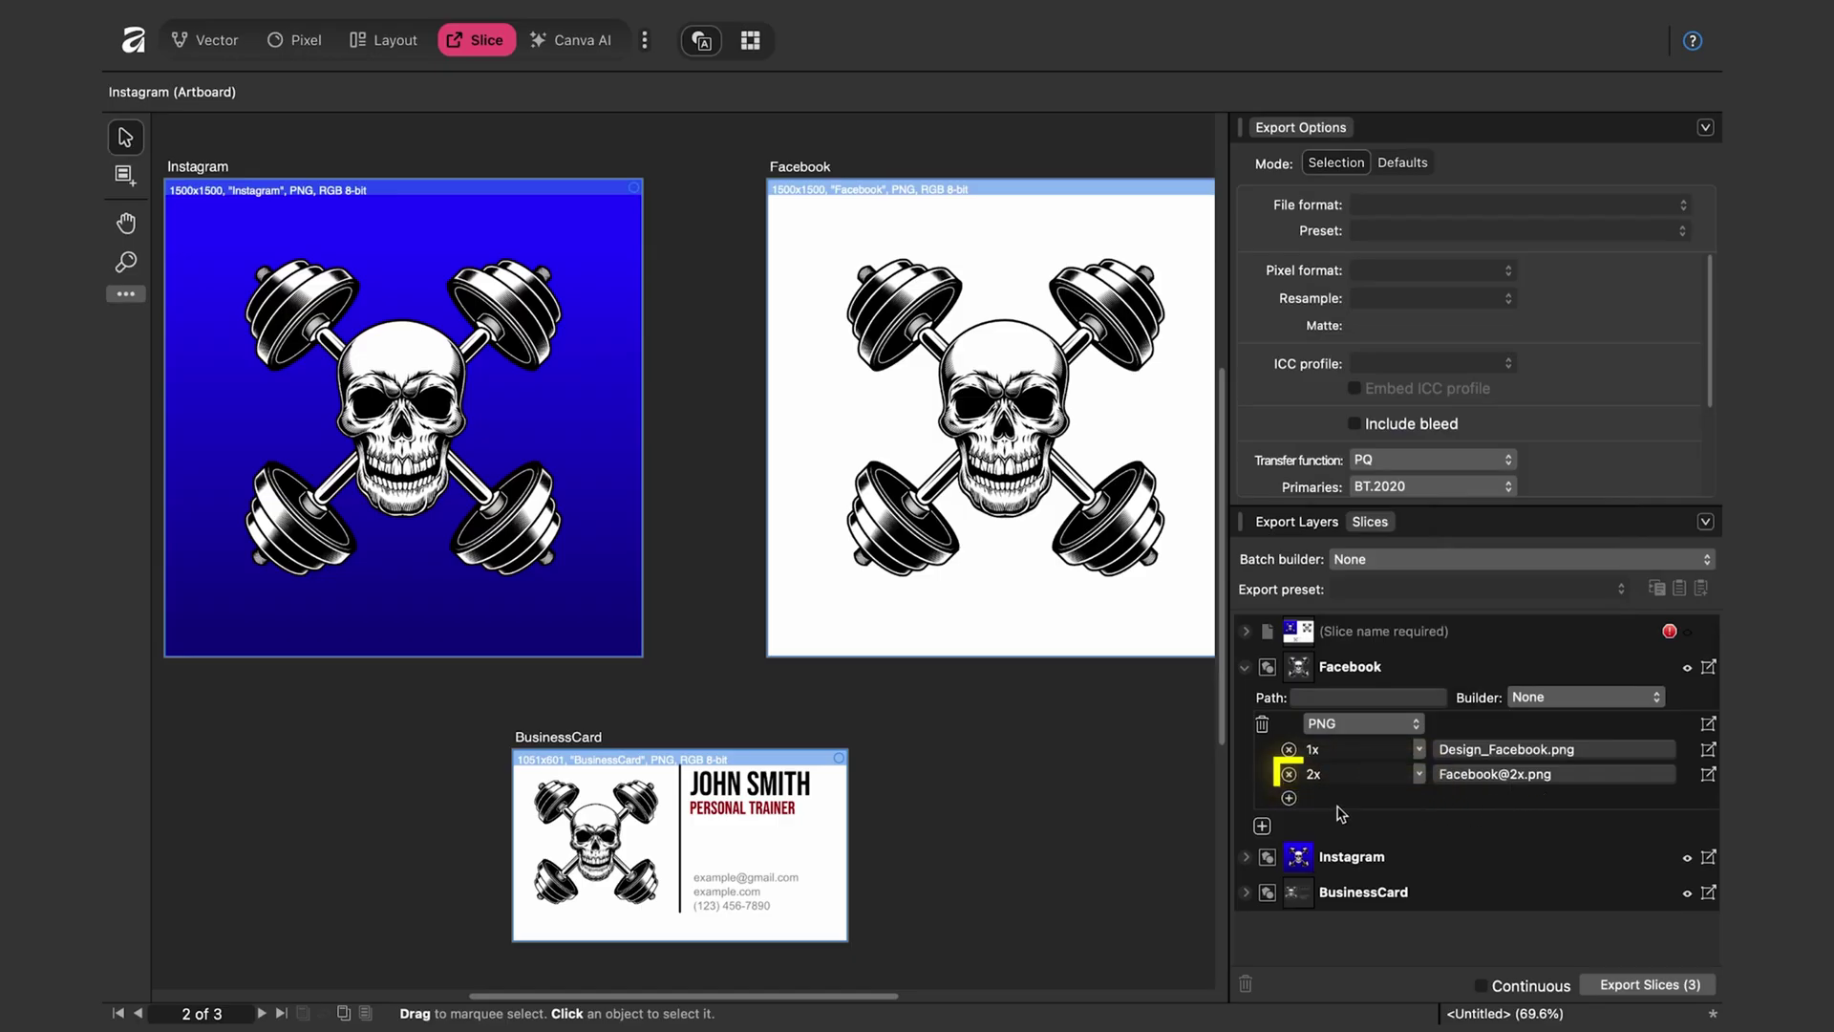
Add a 3x PNG size, restore the 1x file name to Facebook.png, and add another format entry
left_click(1288, 797)
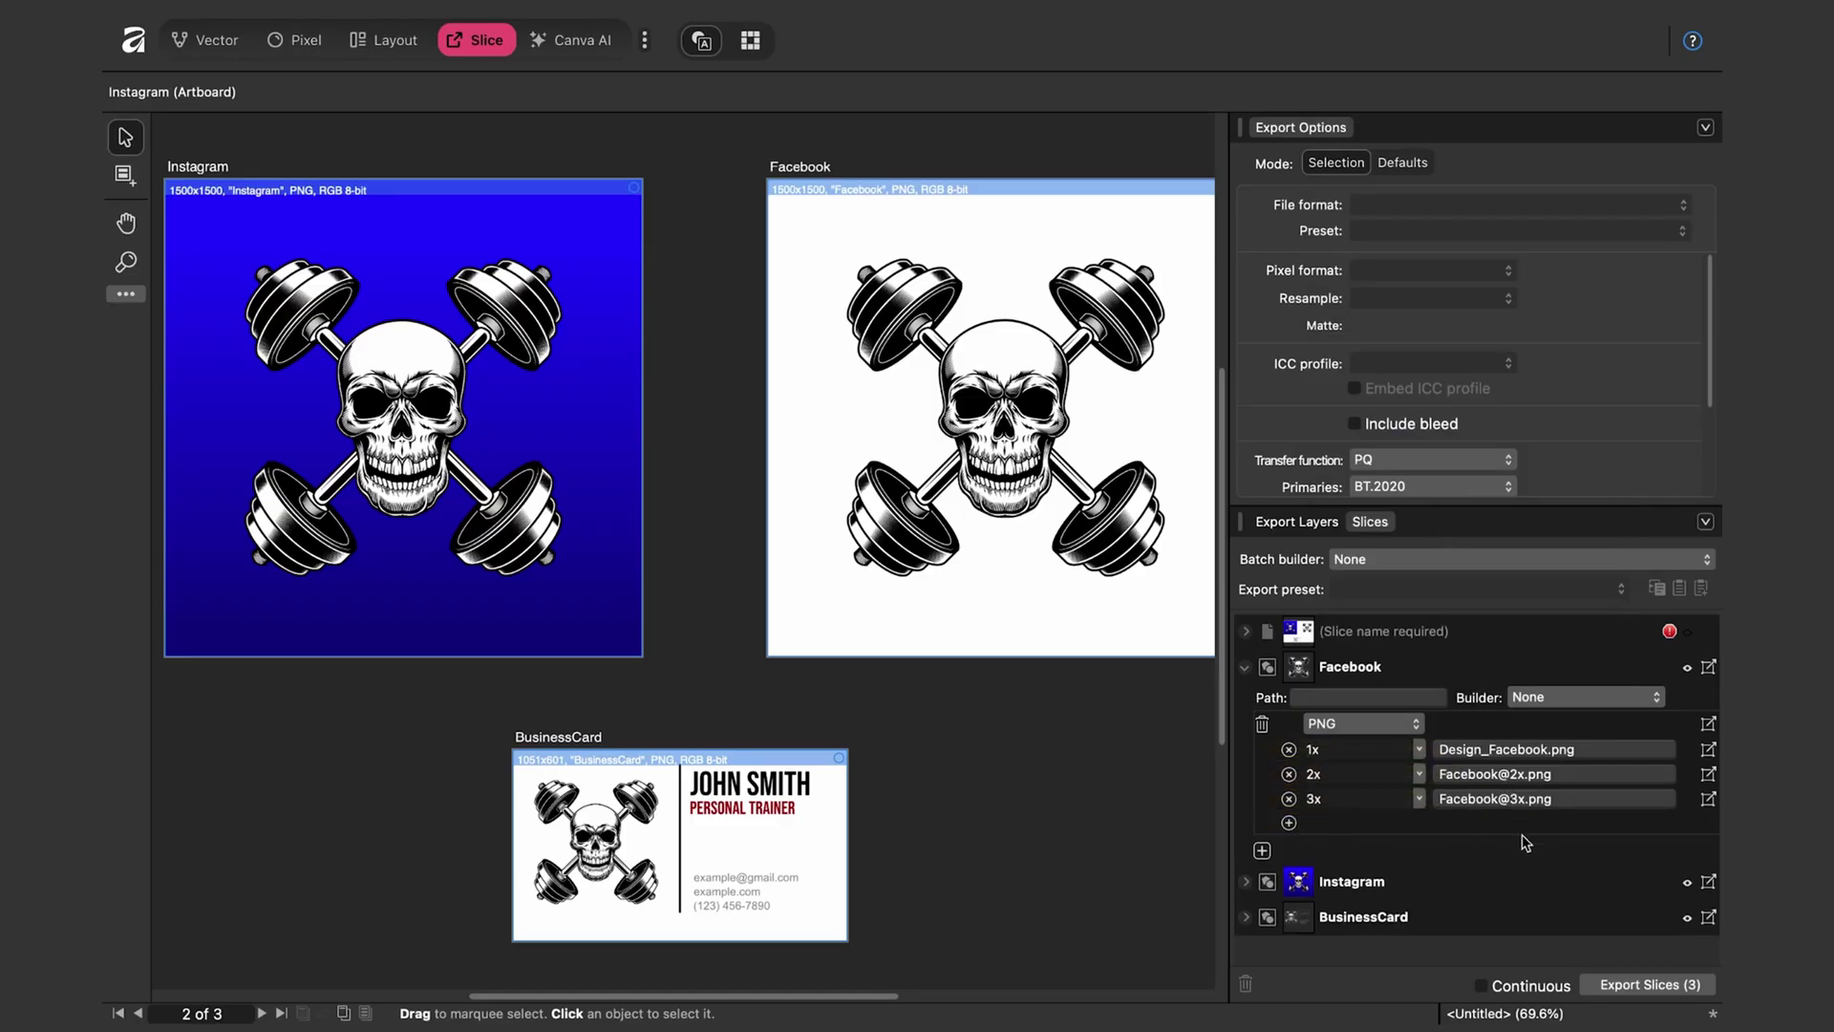
left_click(1479, 749)
left_click_drag(1389, 198, 1269, 192)
key("BackSpace")
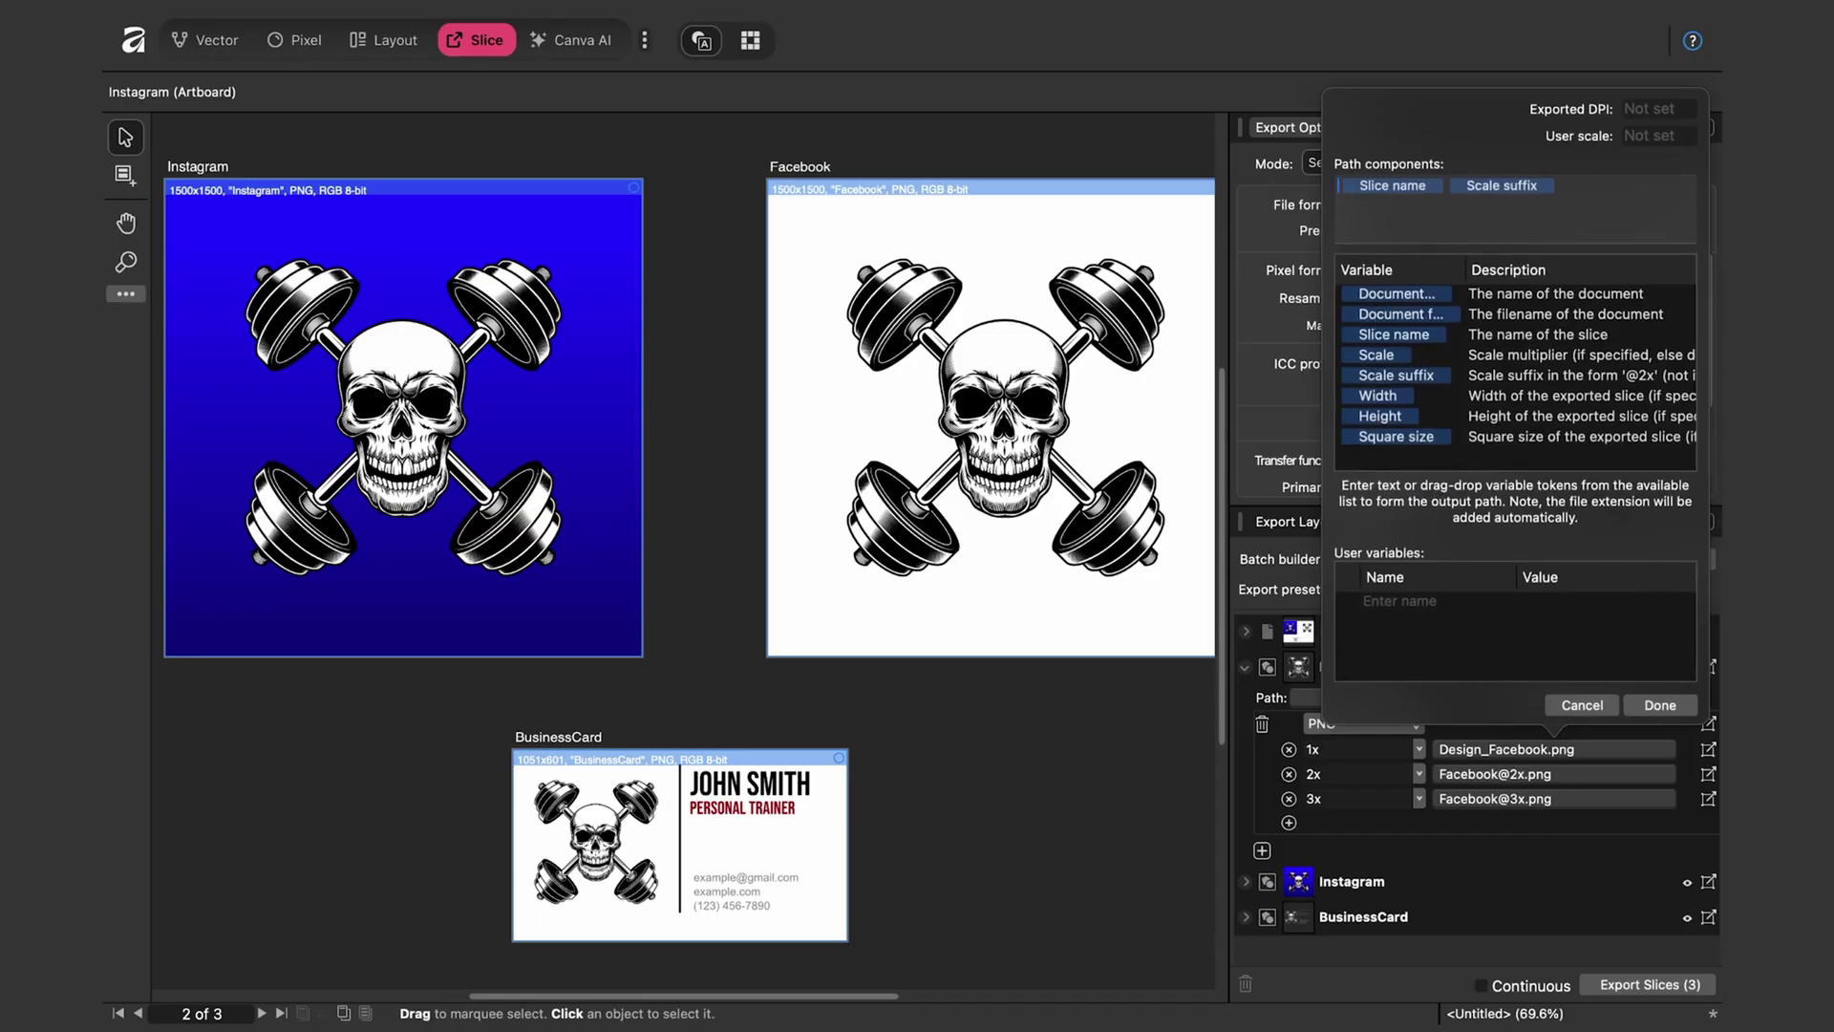
left_click(1659, 706)
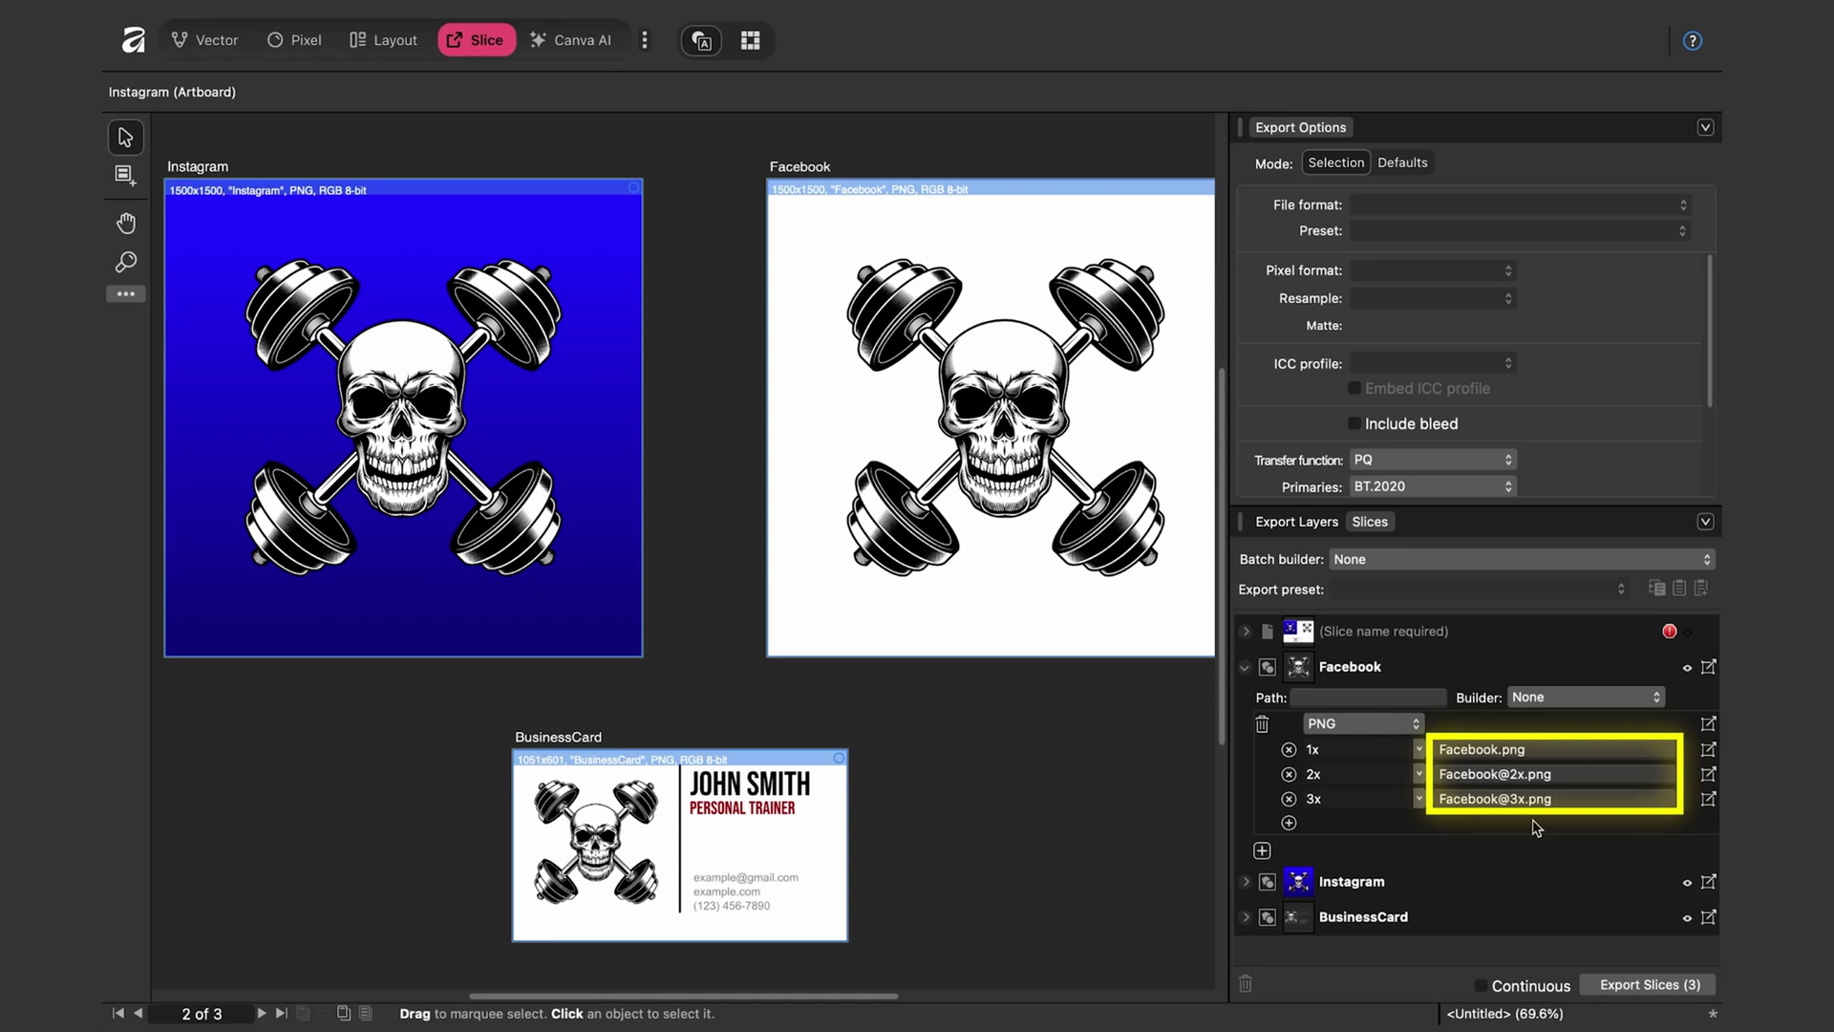
left_click(1262, 851)
left_click(1373, 855)
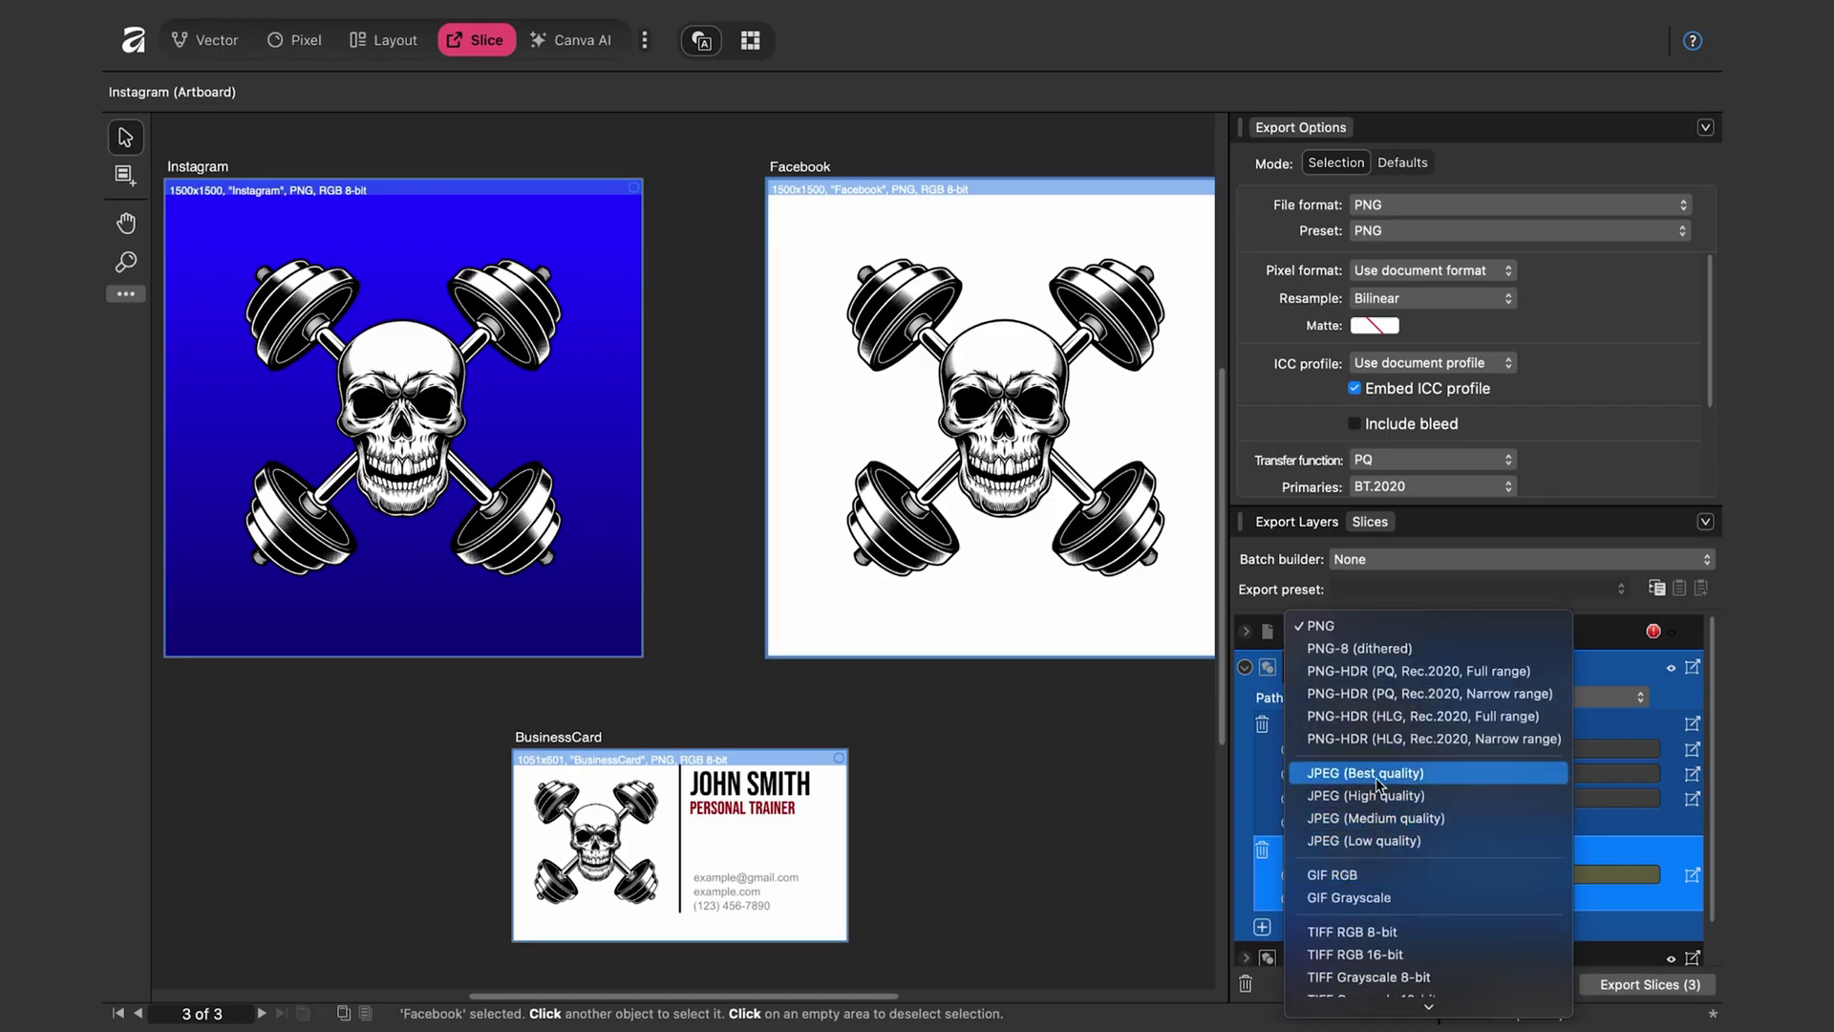
left_click(1384, 794)
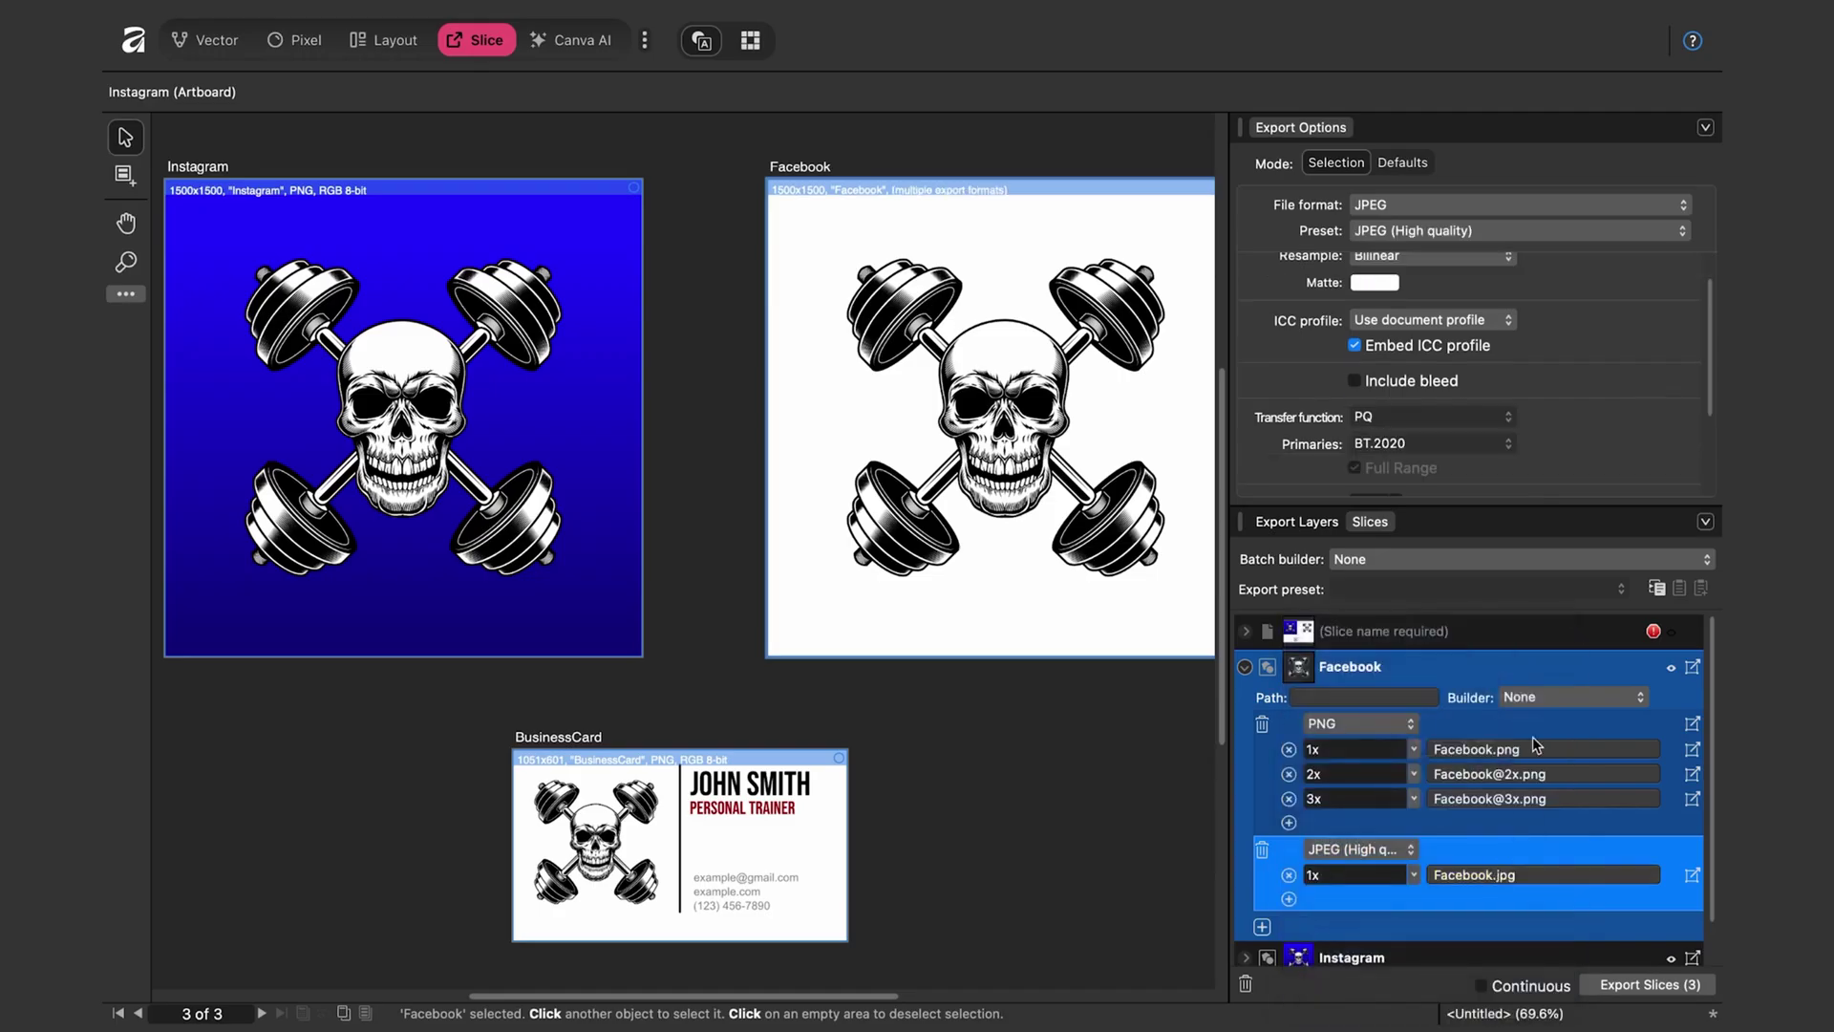
left_click(1287, 900)
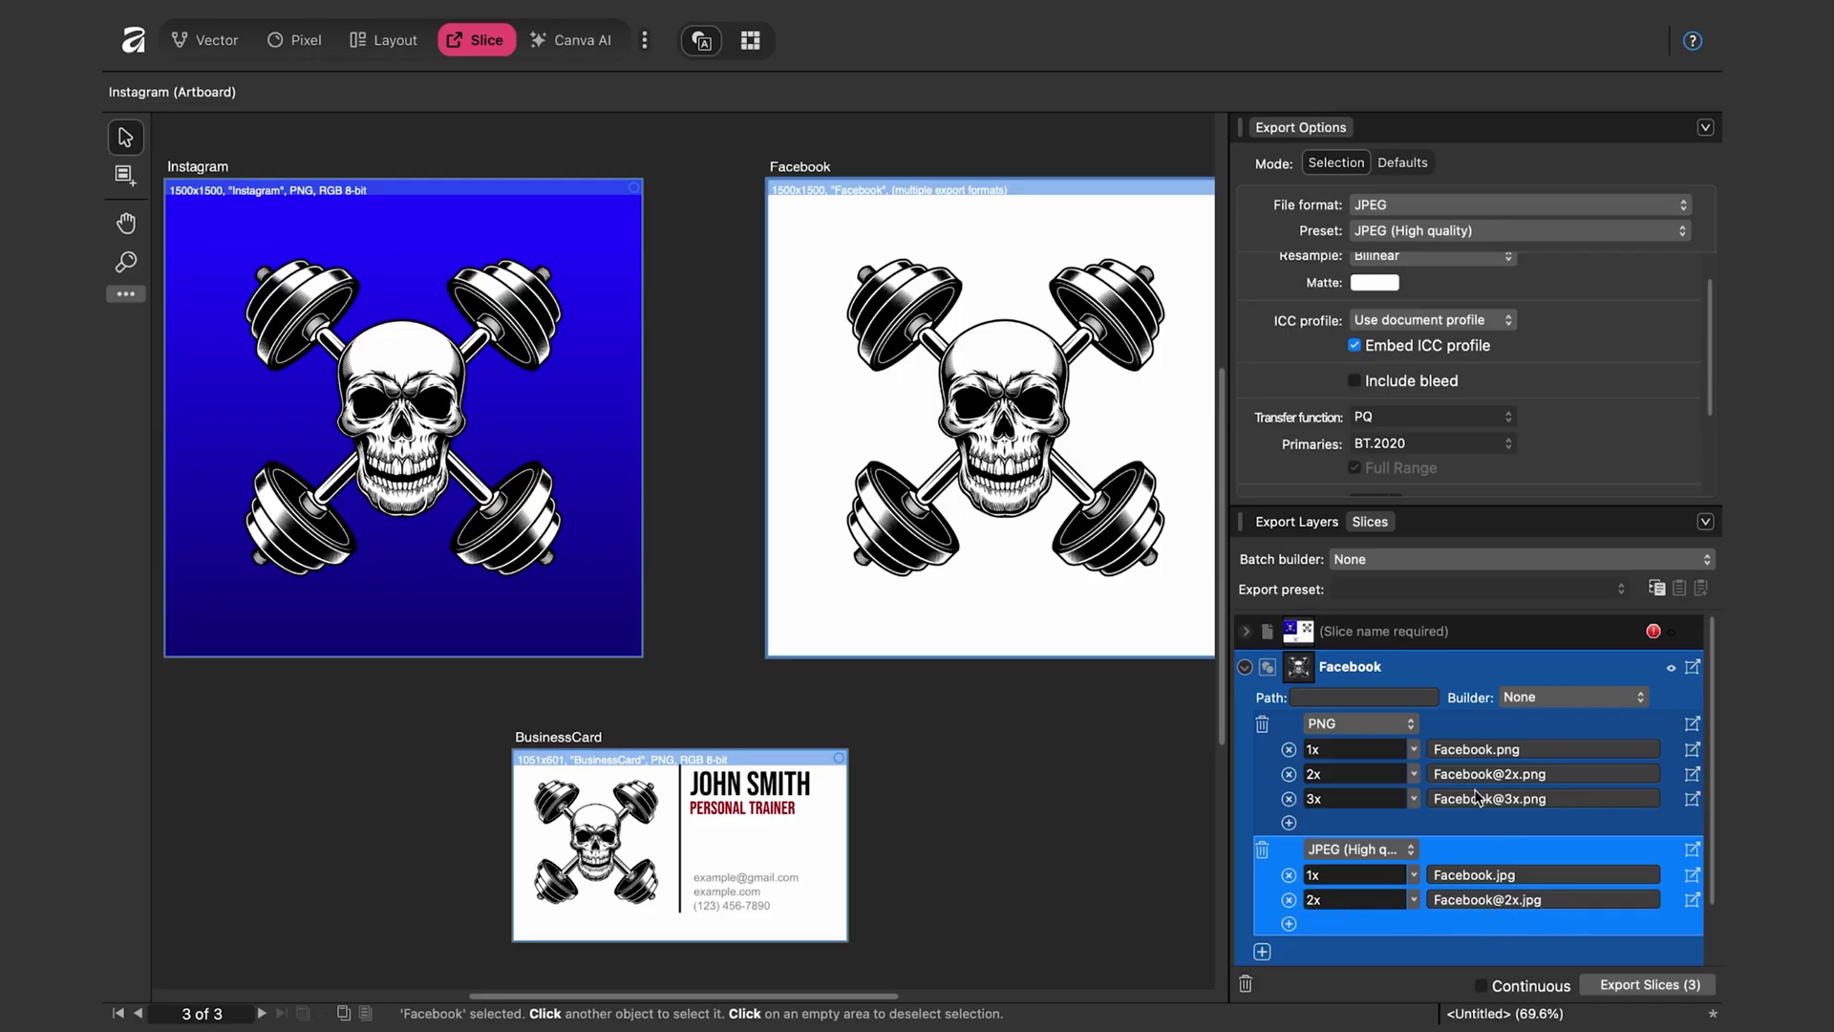
scroll(1432, 785, "down", 2)
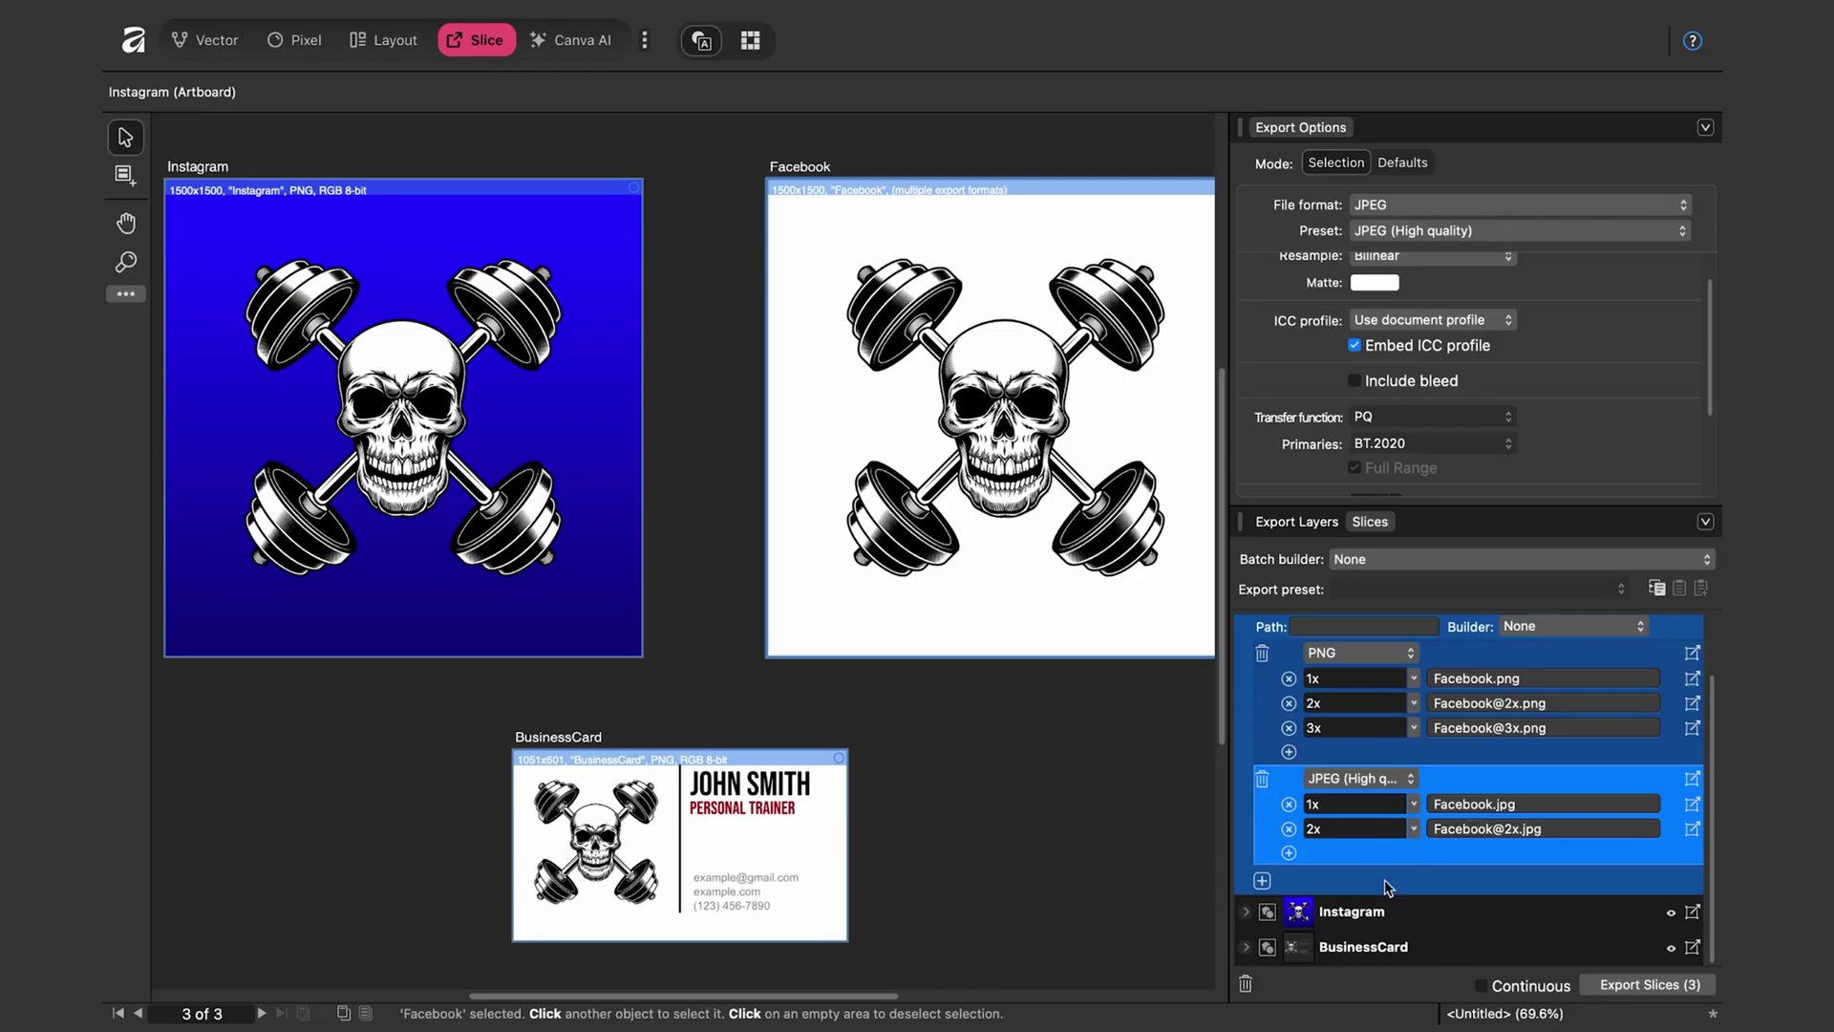
scroll(1390, 800, "down", 1)
Add an SVG (for export) output named BusinessCard_Cool_Svg_.svg to BusinessCard, then select all slices
left_click(1305, 951)
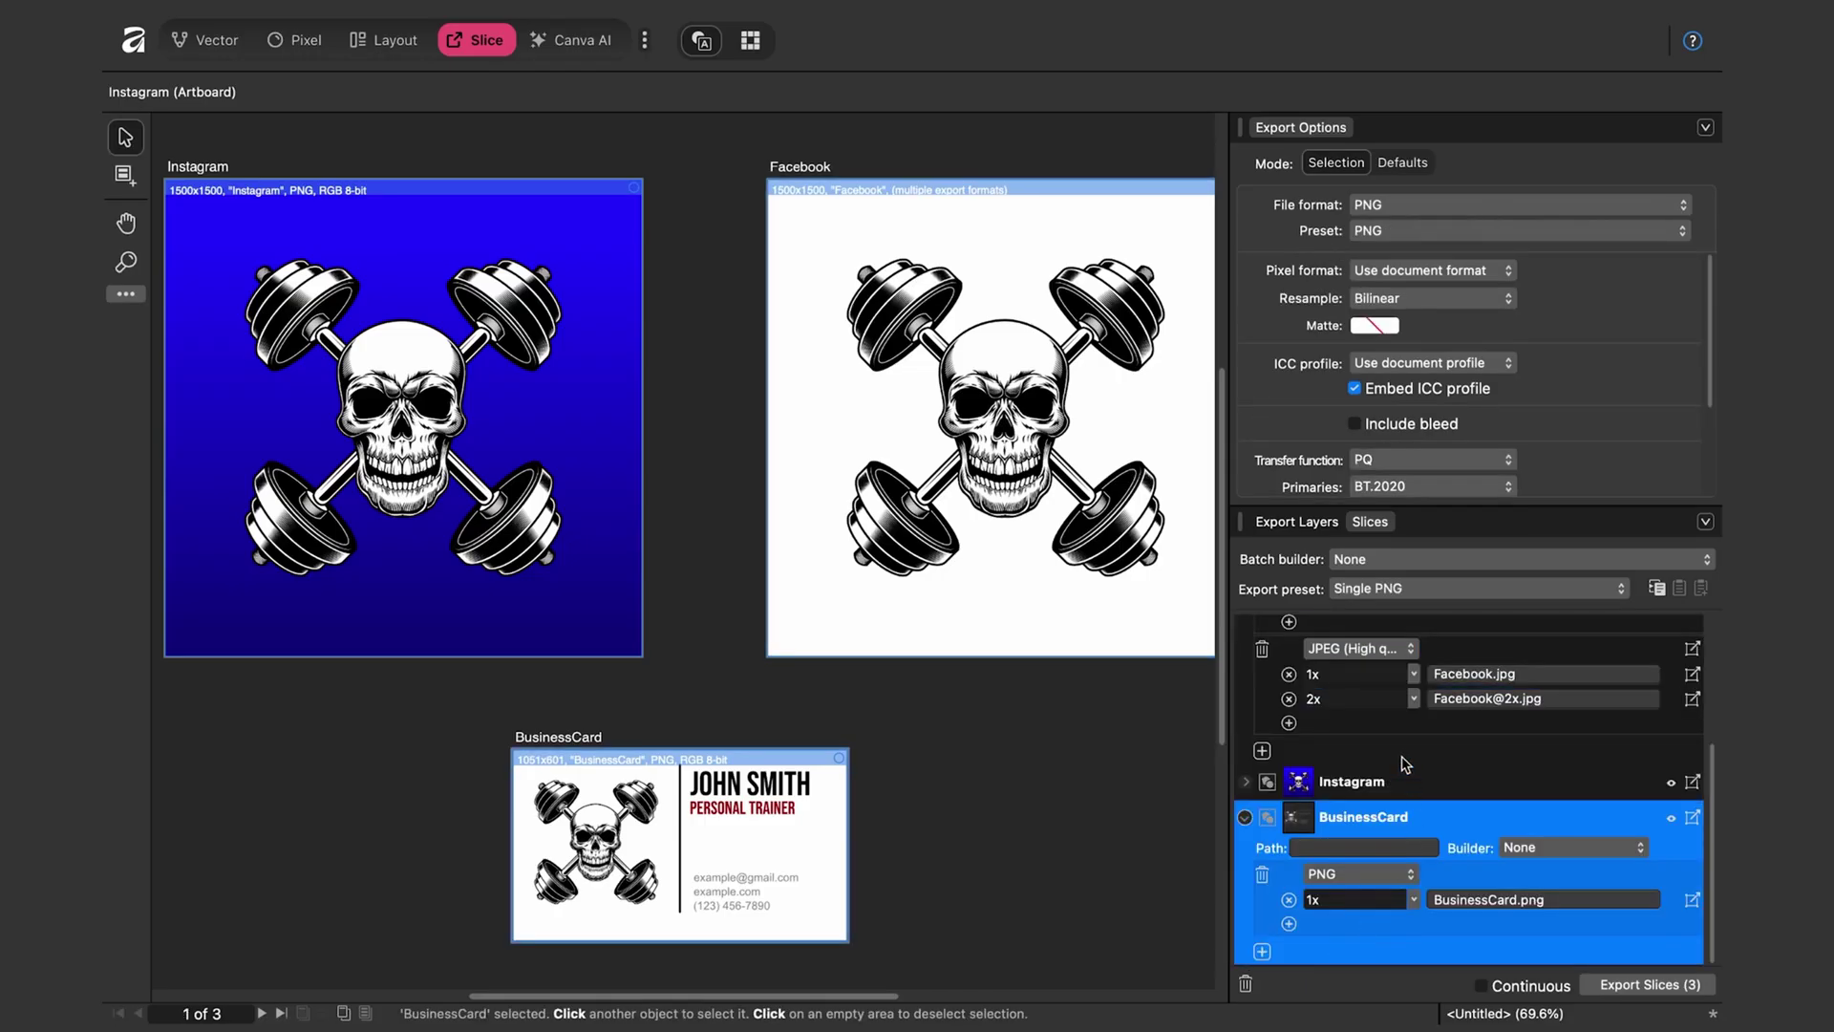
left_click(1263, 951)
left_click(1370, 873)
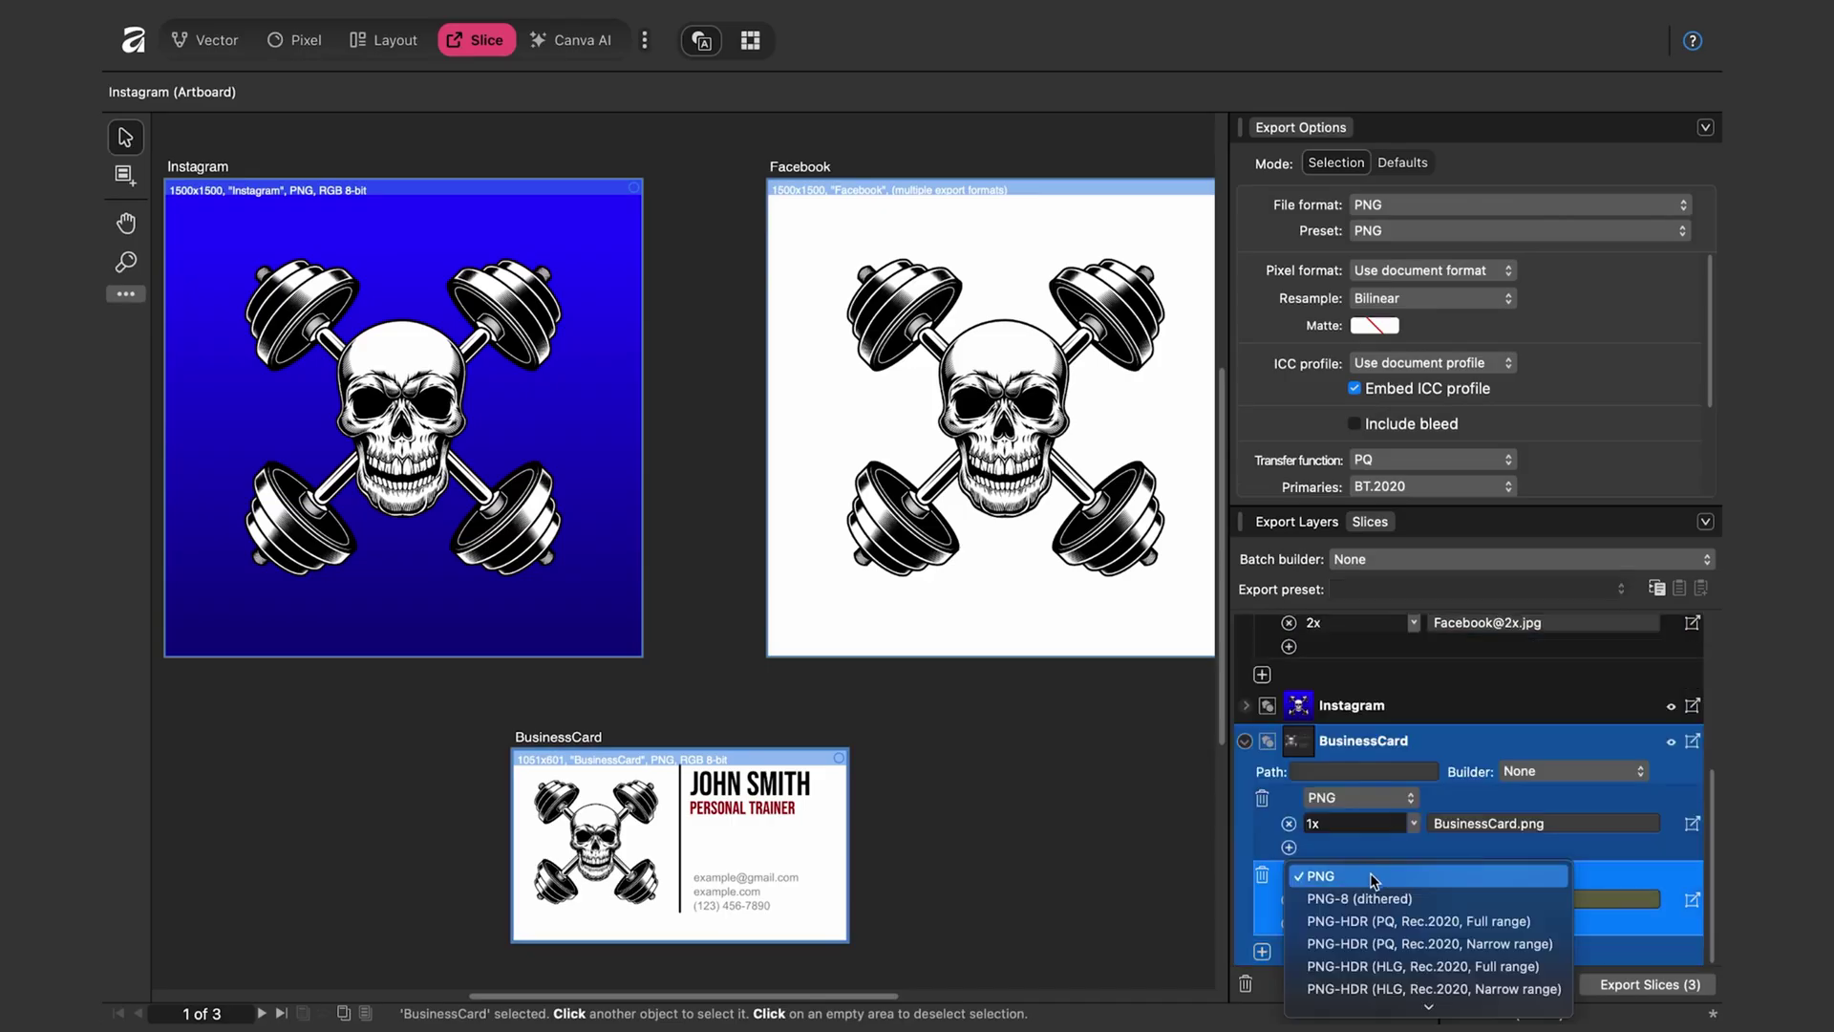
scroll(1370, 883, "down", 5)
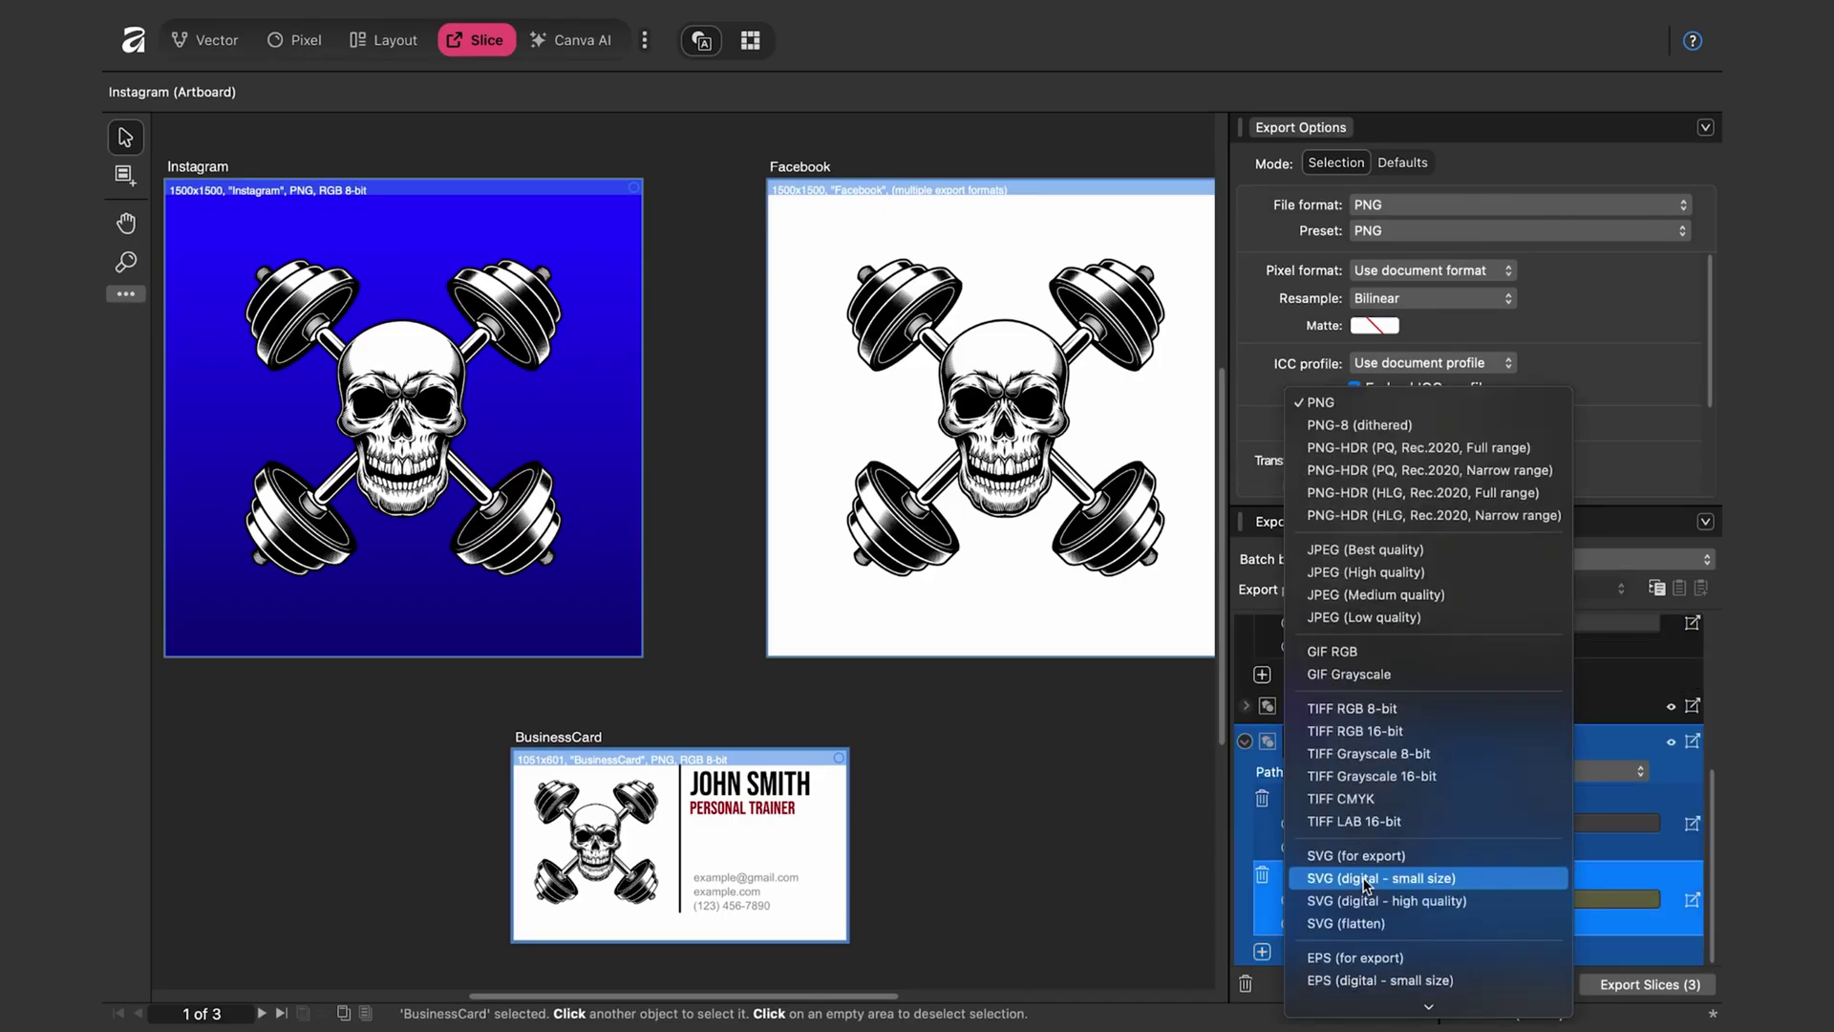
left_click(1360, 856)
left_click(1454, 919)
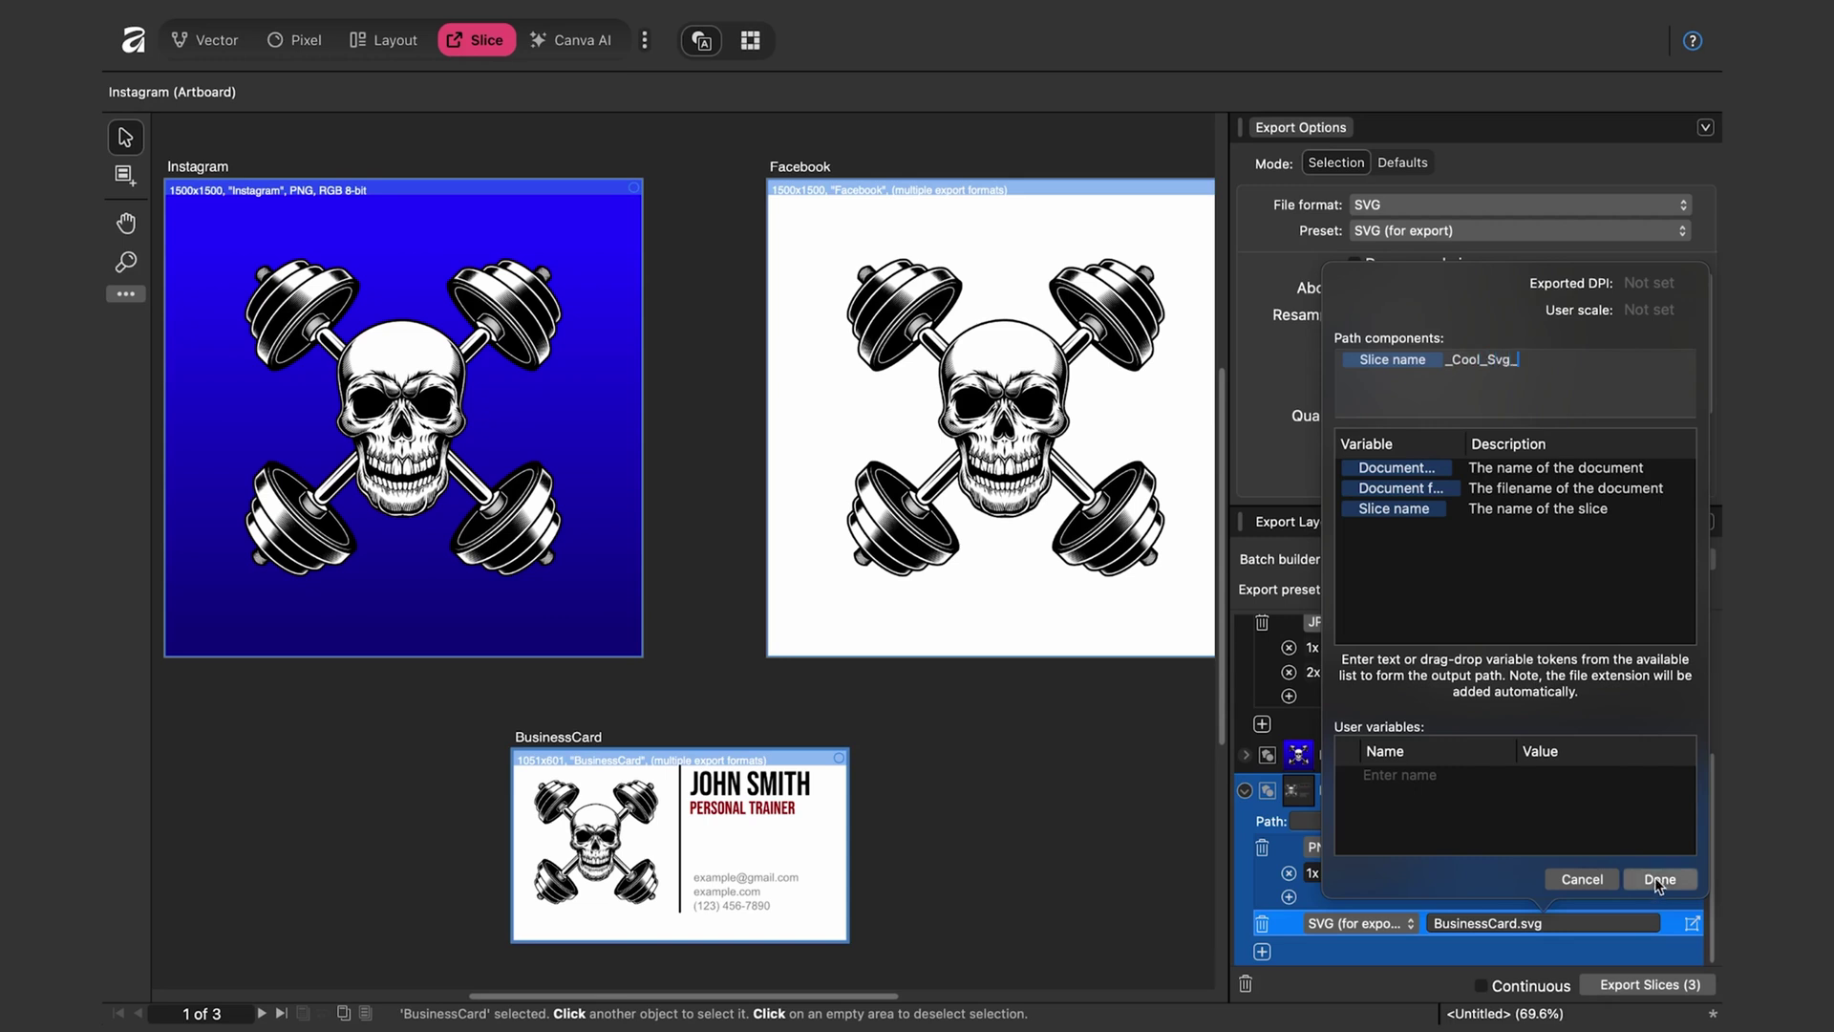
left_click(1658, 879)
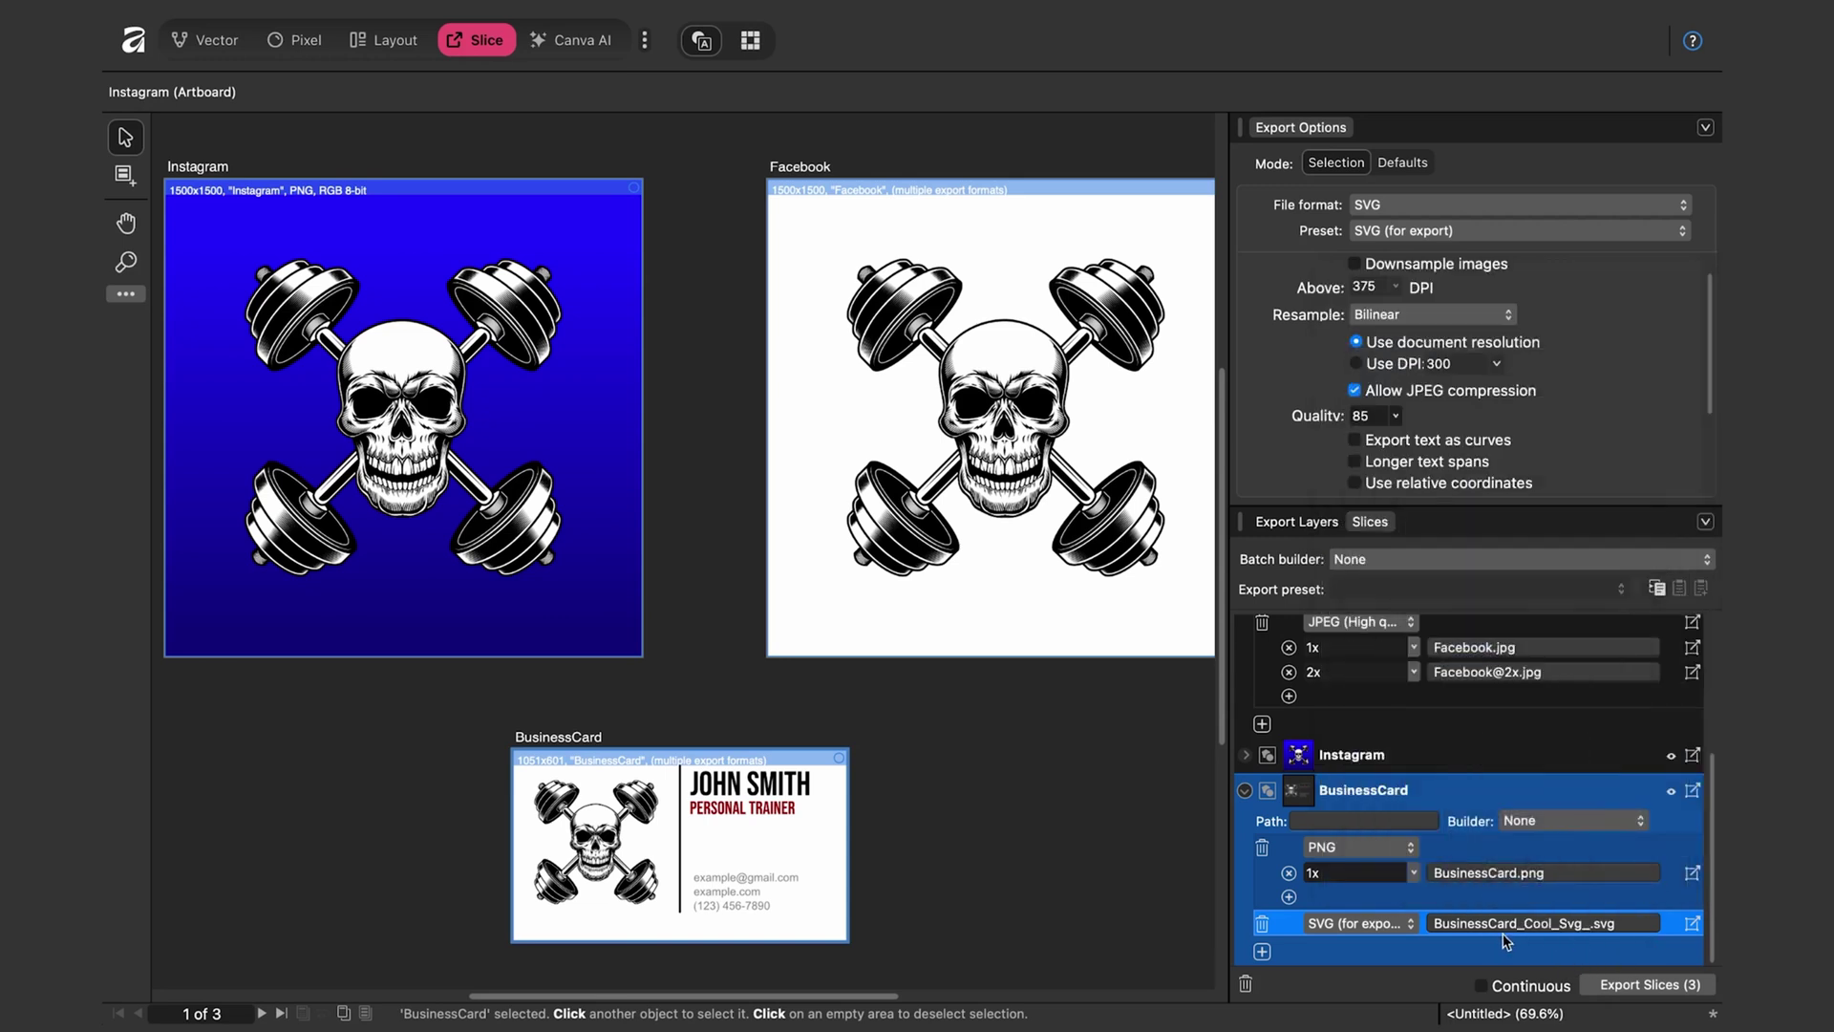
key("super+a")
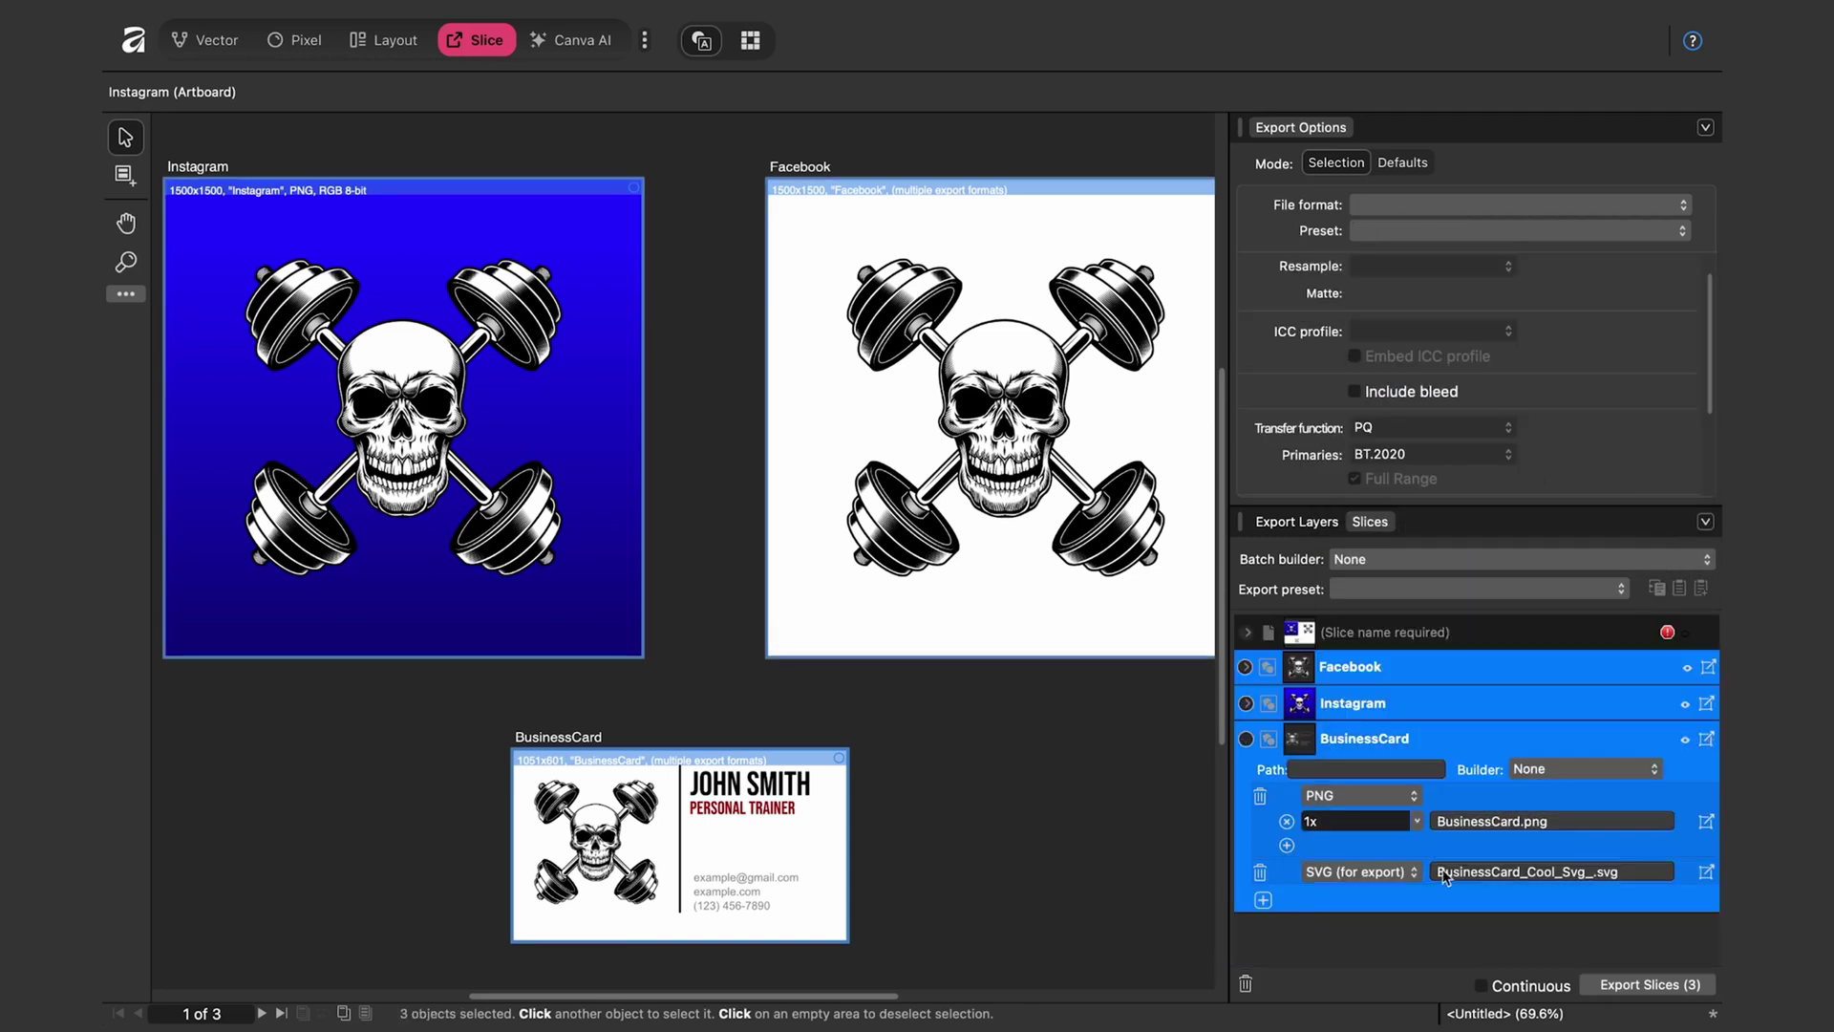
Export the three selected slices to the Slices folder, overwriting the existing files
left_click(1649, 985)
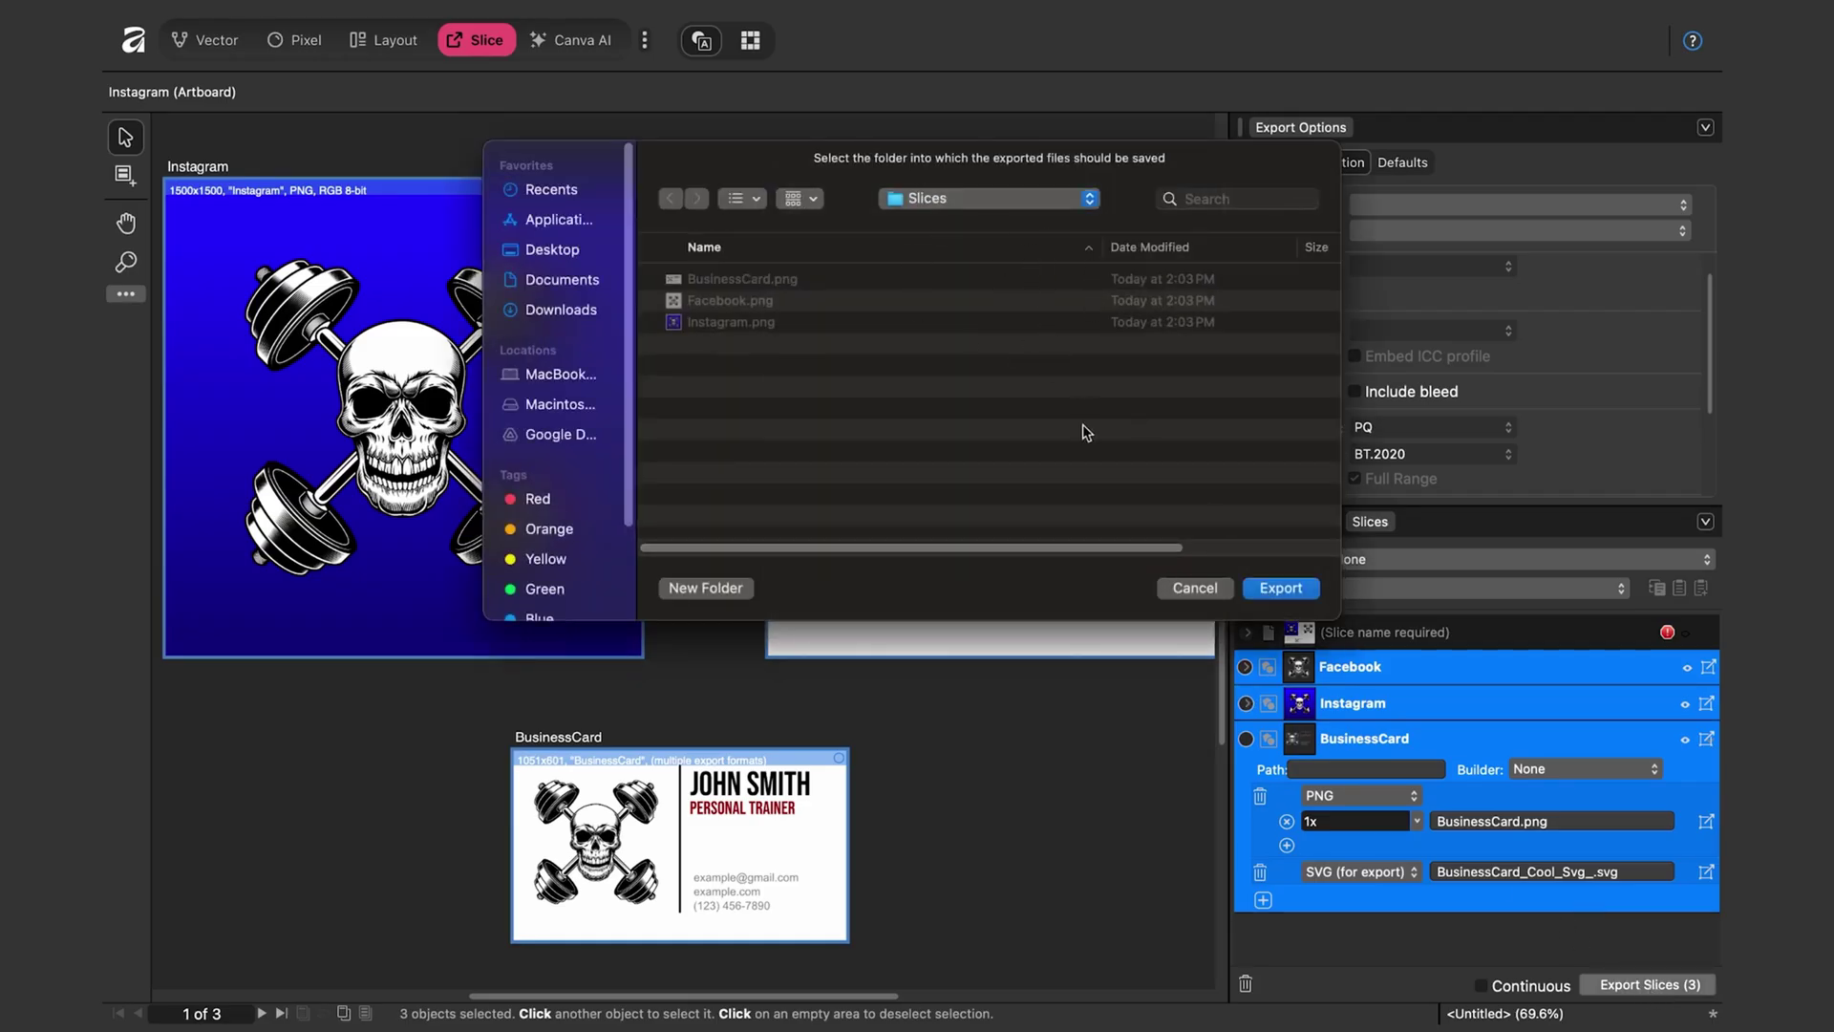
left_click(1281, 588)
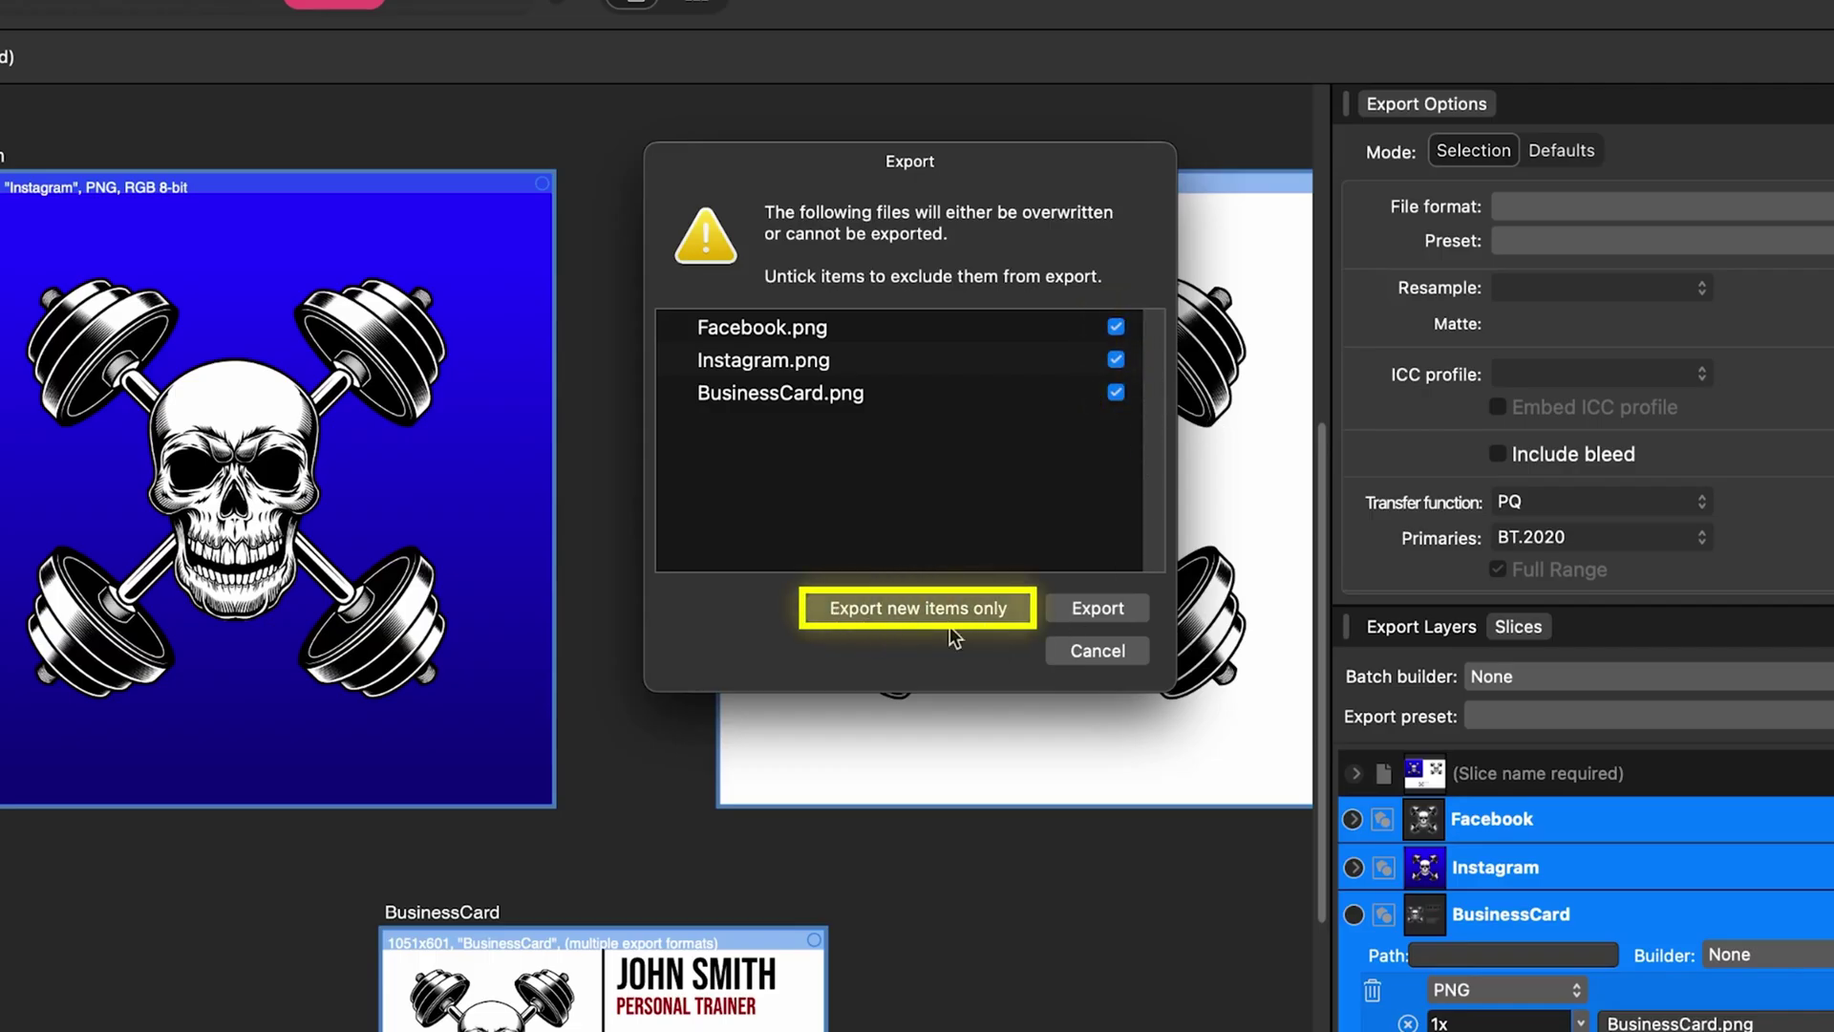
left_click(1097, 609)
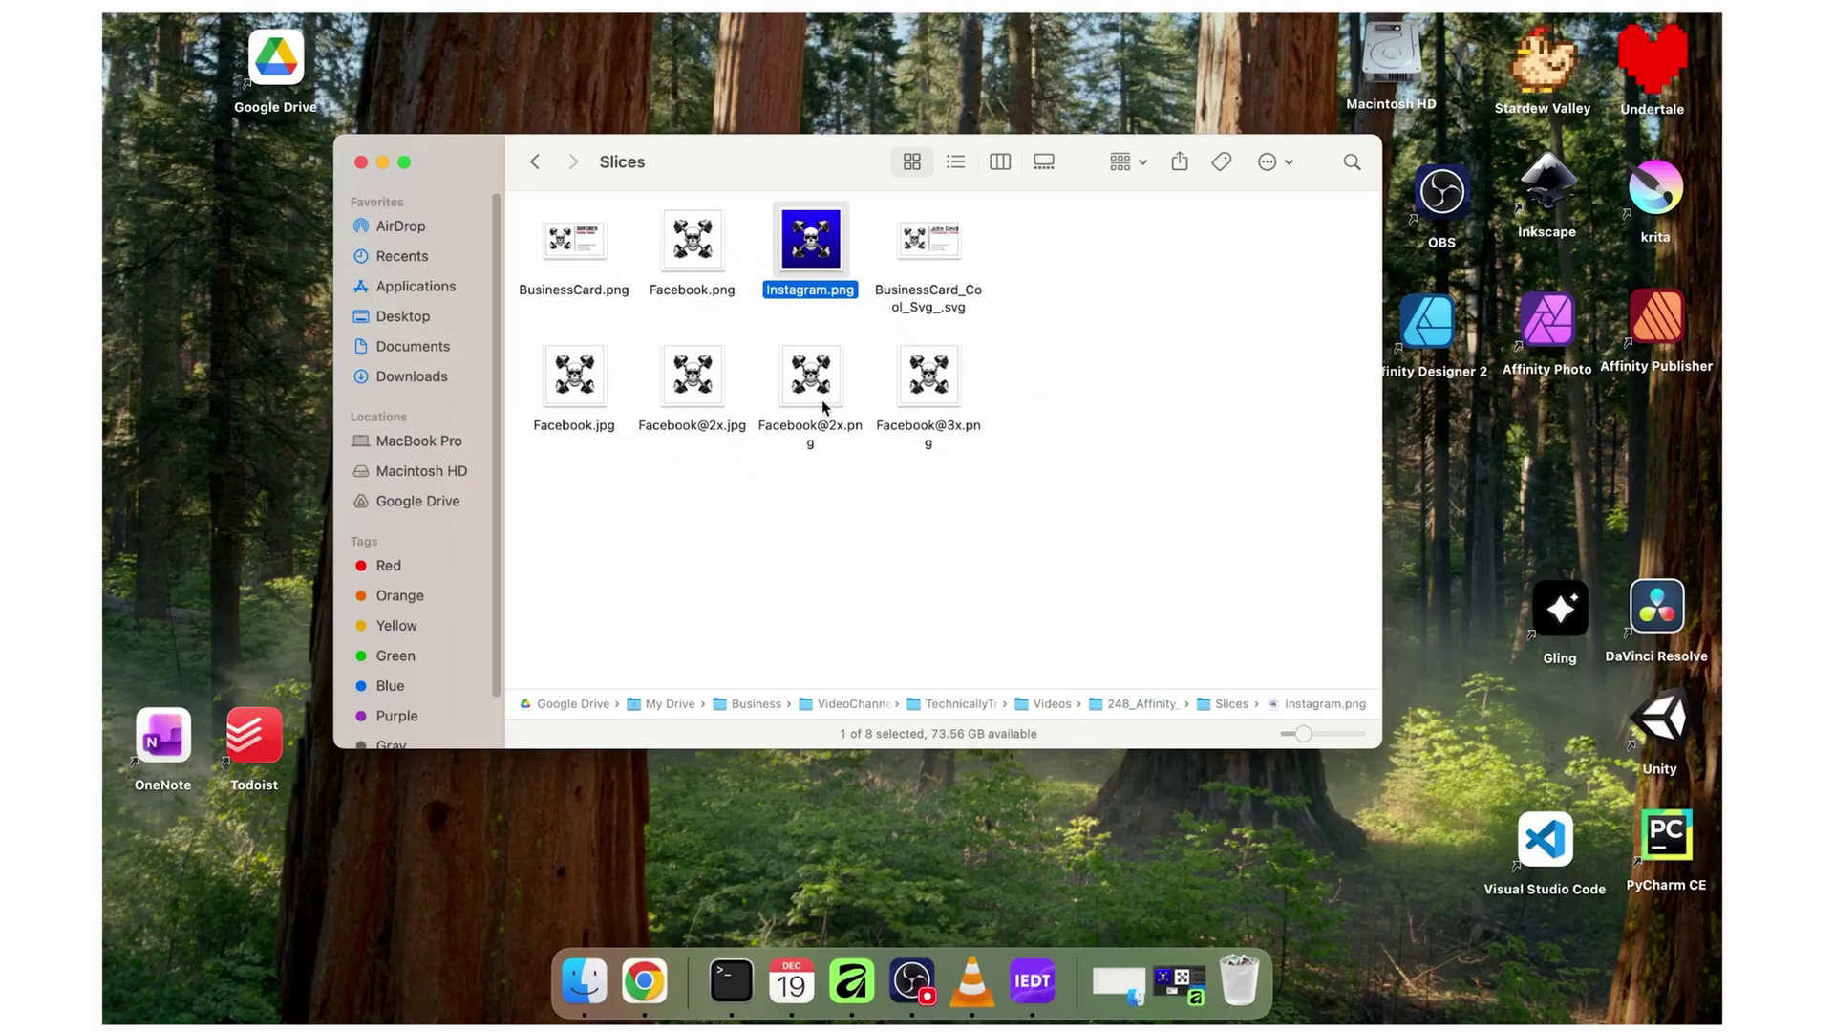
Inspect the exported BusinessCard SVG in the Slices folder, then clear the selection
left_click(952, 257)
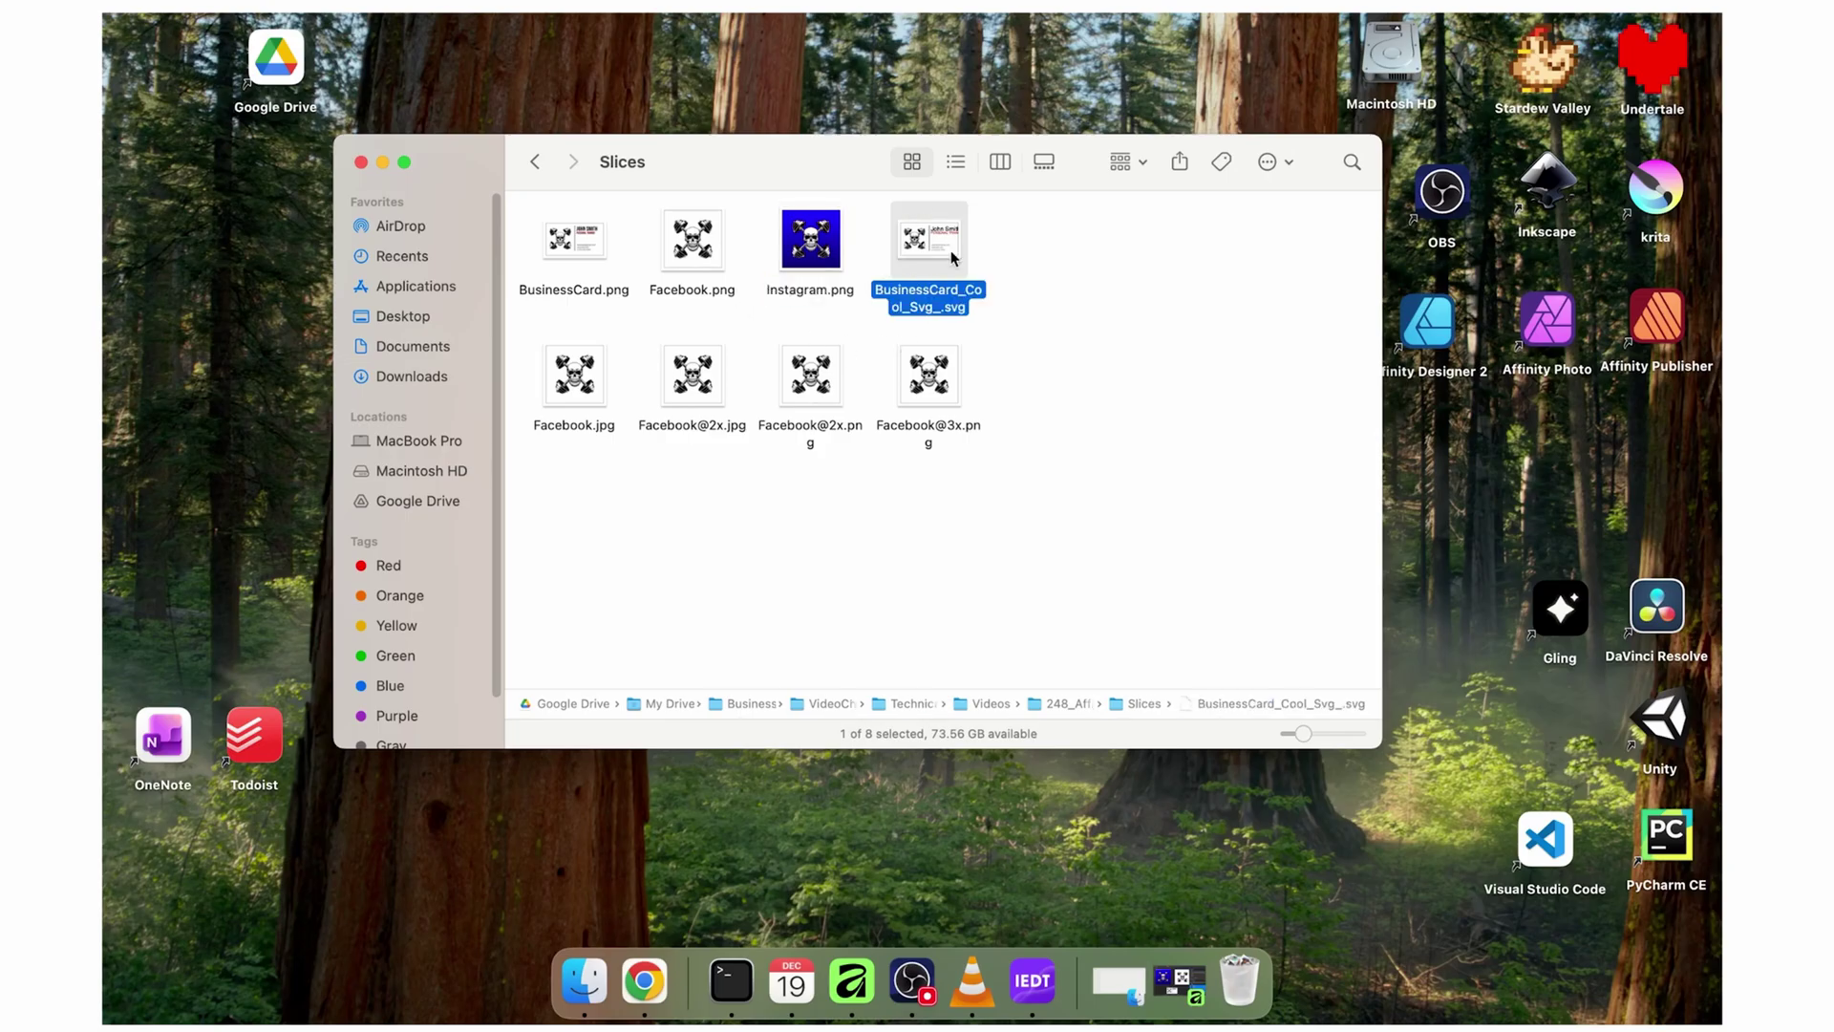
left_click(990, 526)
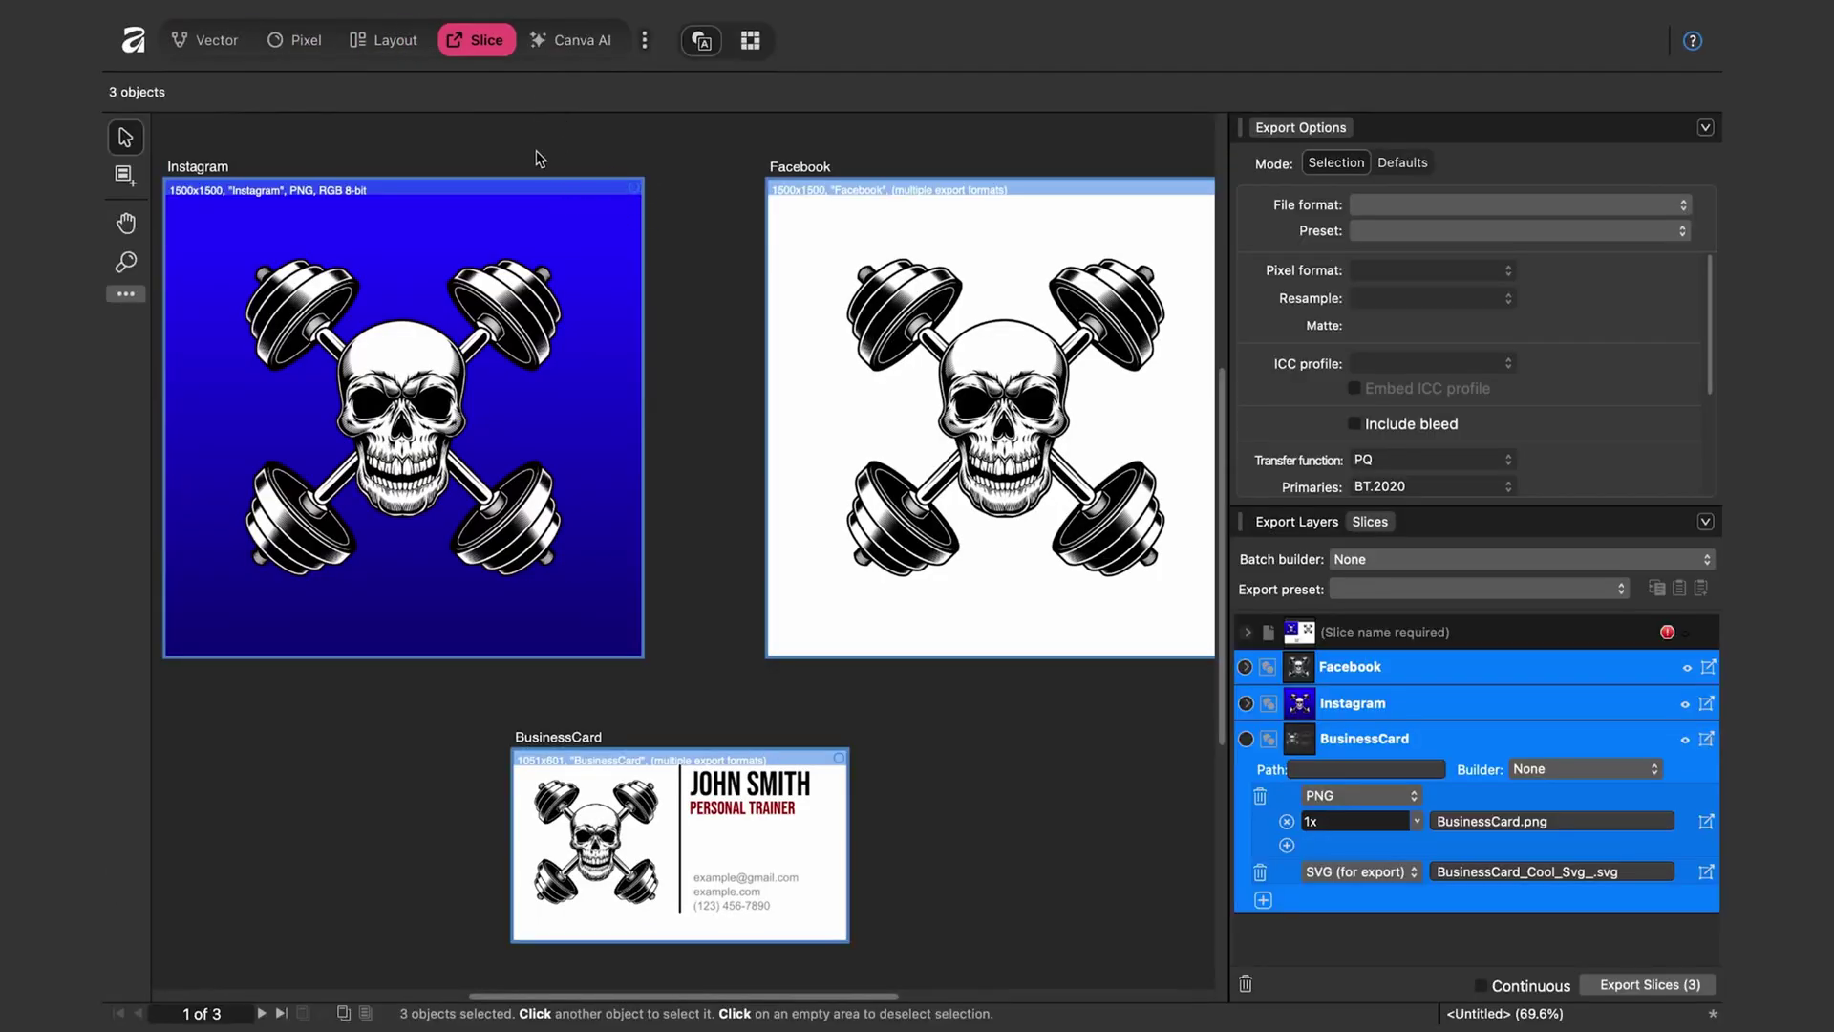
In the Vector persona, select Instagram's background rectangle and change its colour from blue to pink
left_click(206, 39)
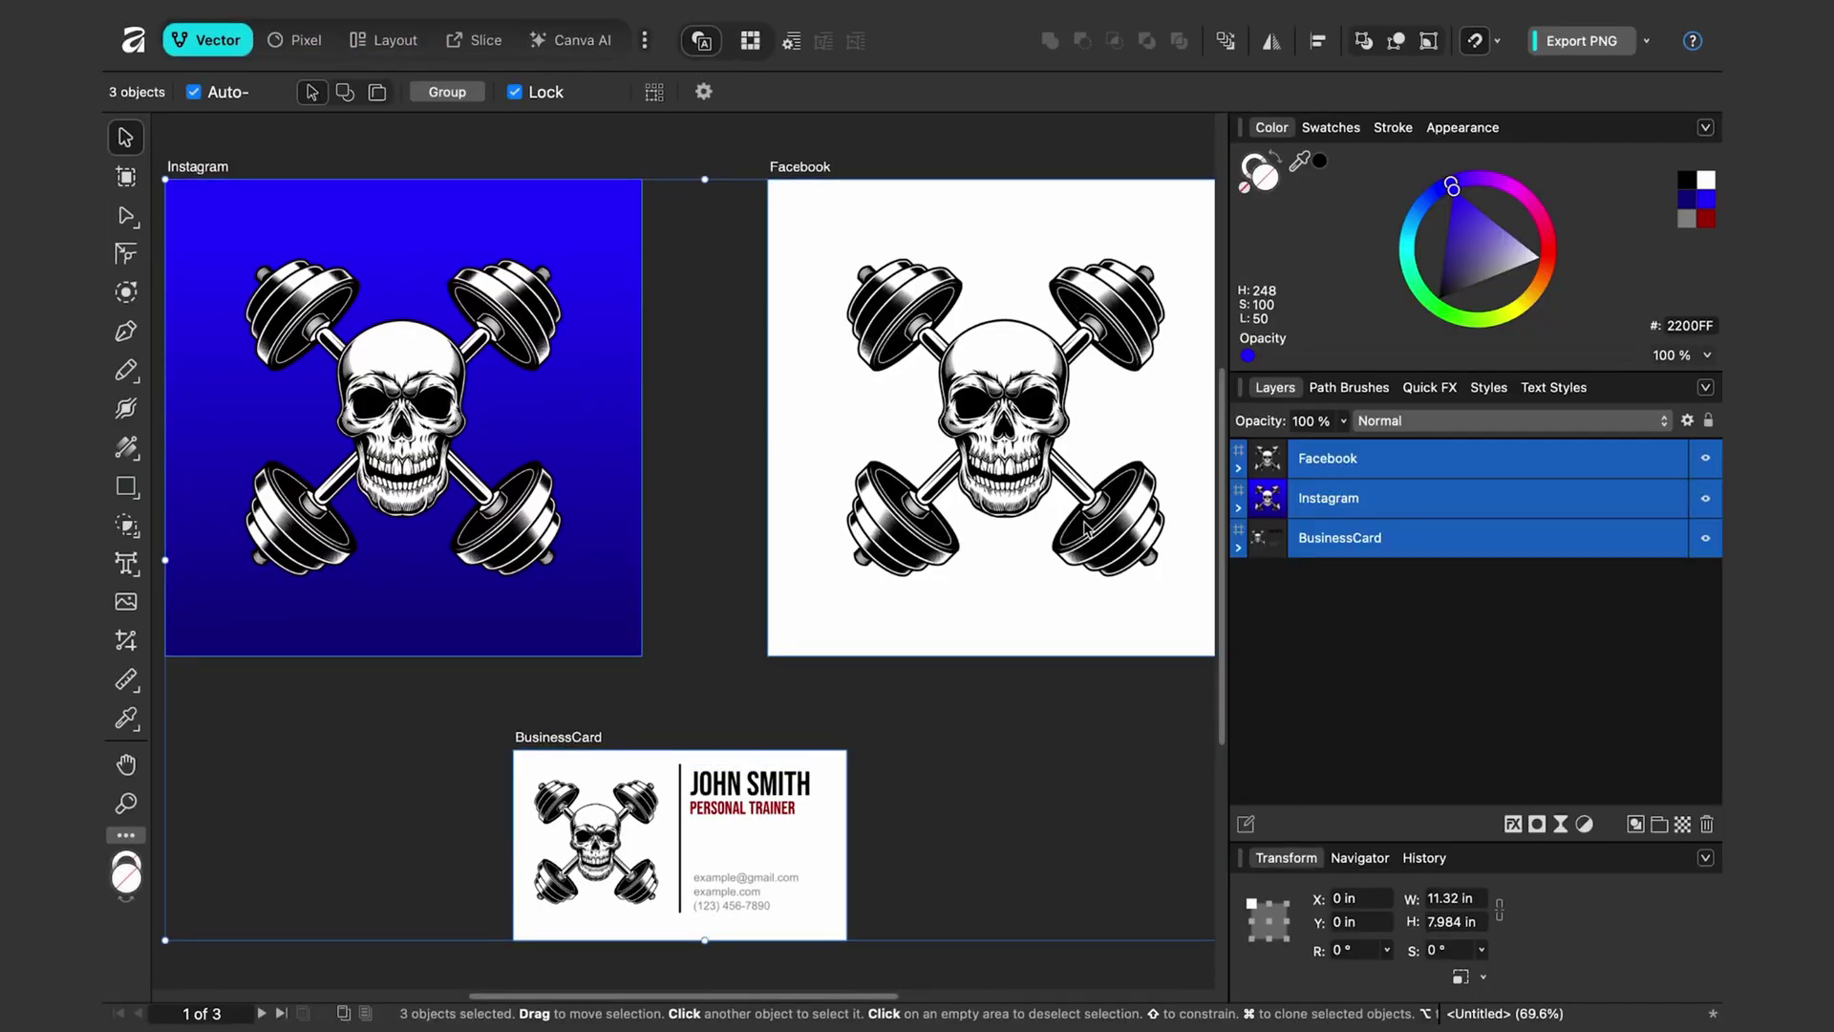
left_click(1238, 507)
left_click(1240, 617)
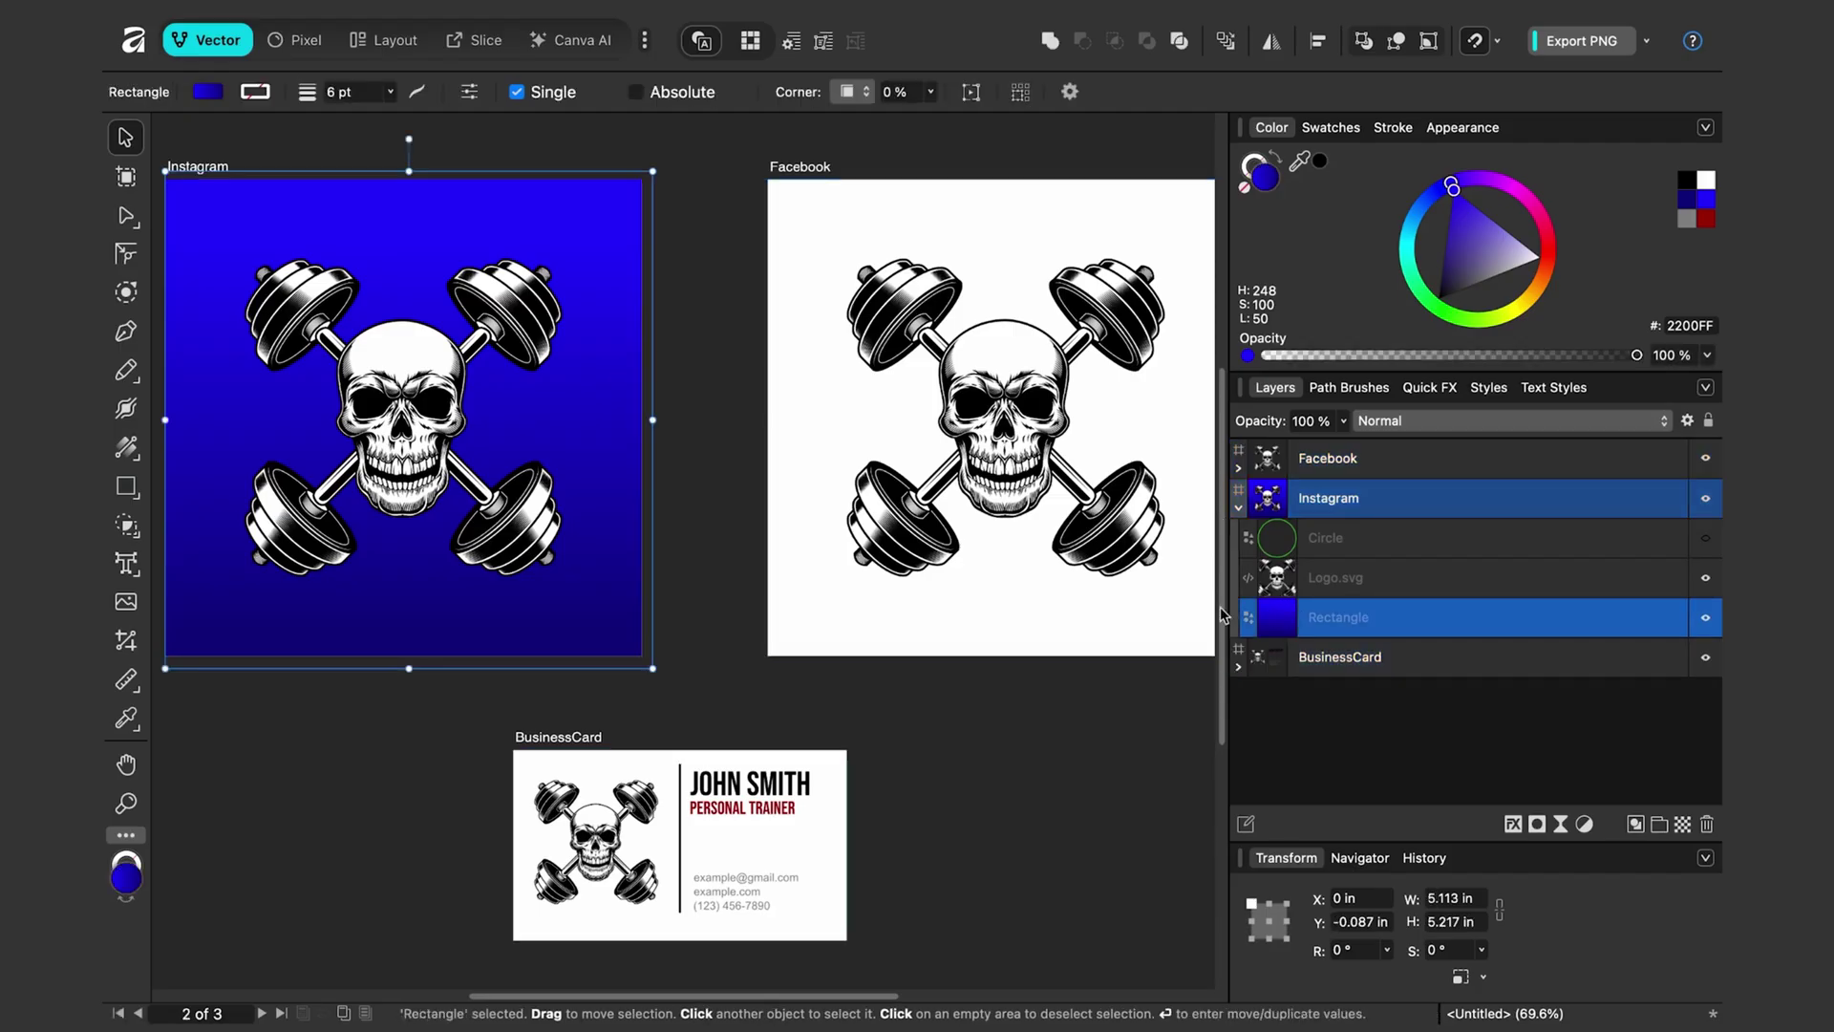
left_click_drag(1509, 195, 1536, 219)
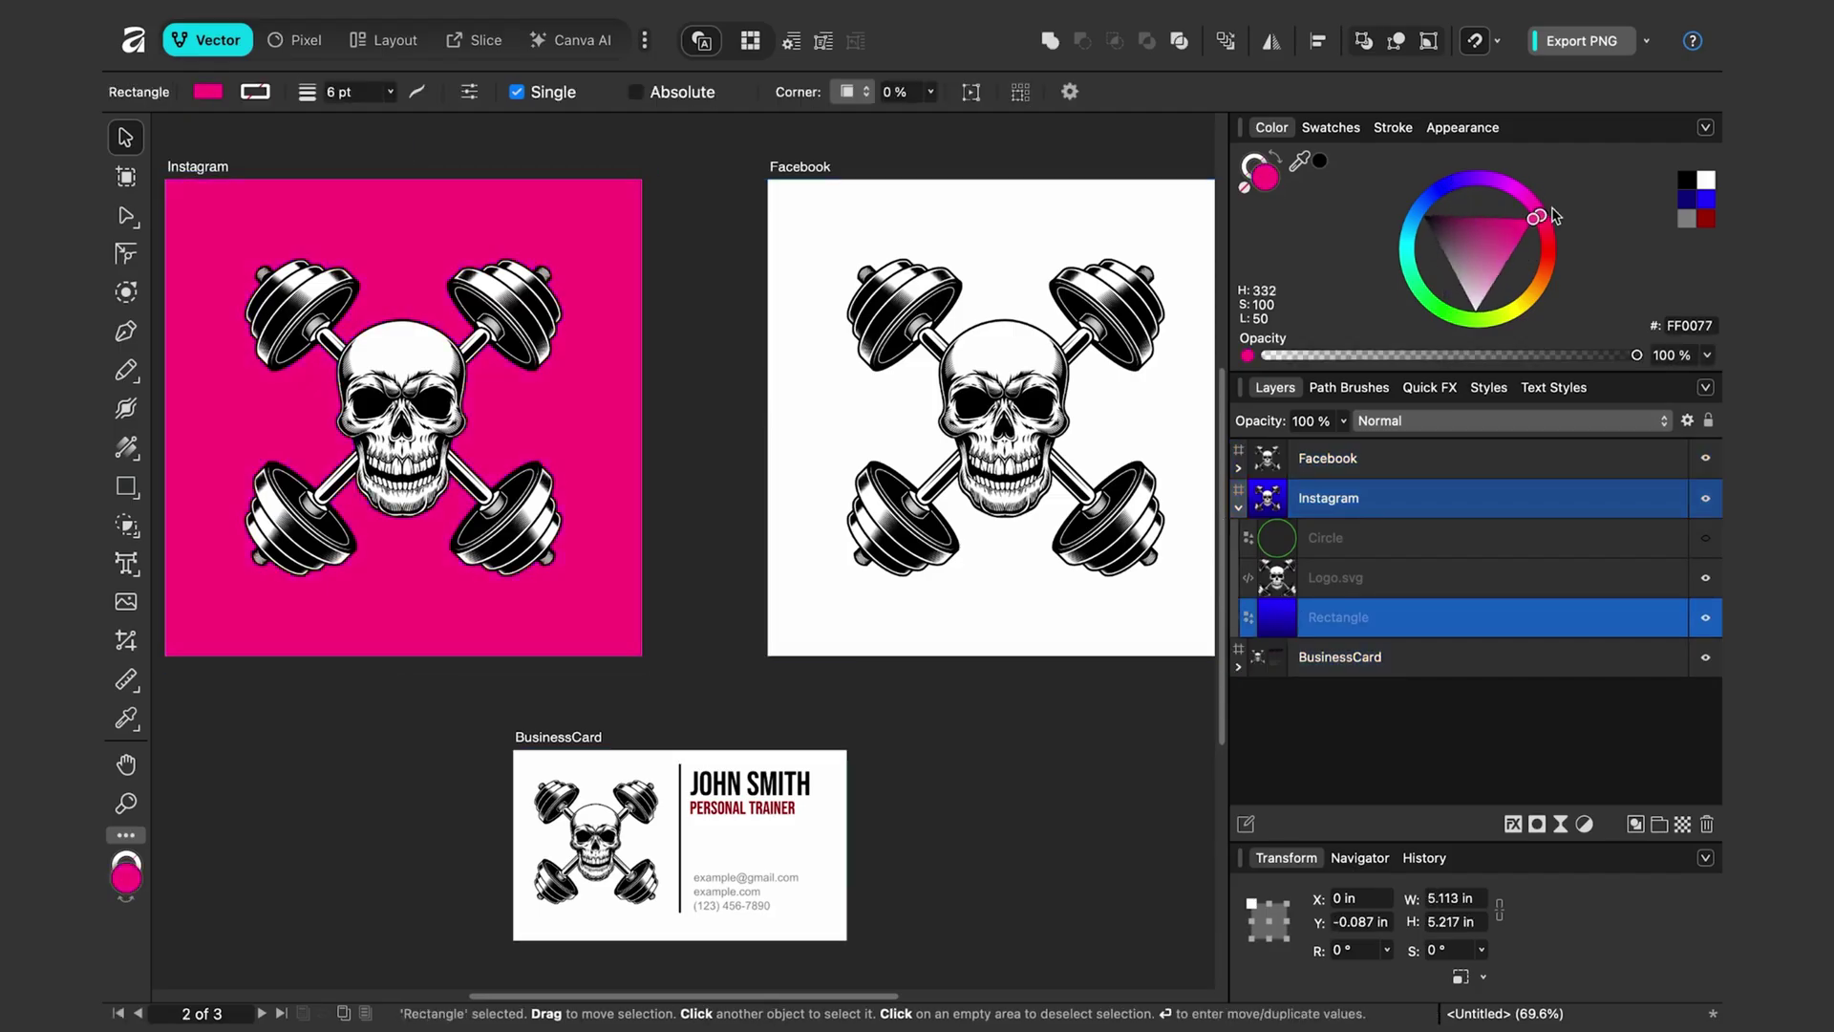
Apply a vertical pink-to-dark-magenta linear gradient across the Instagram background
left_click(126, 446)
left_click_drag(590, 226, 589, 608)
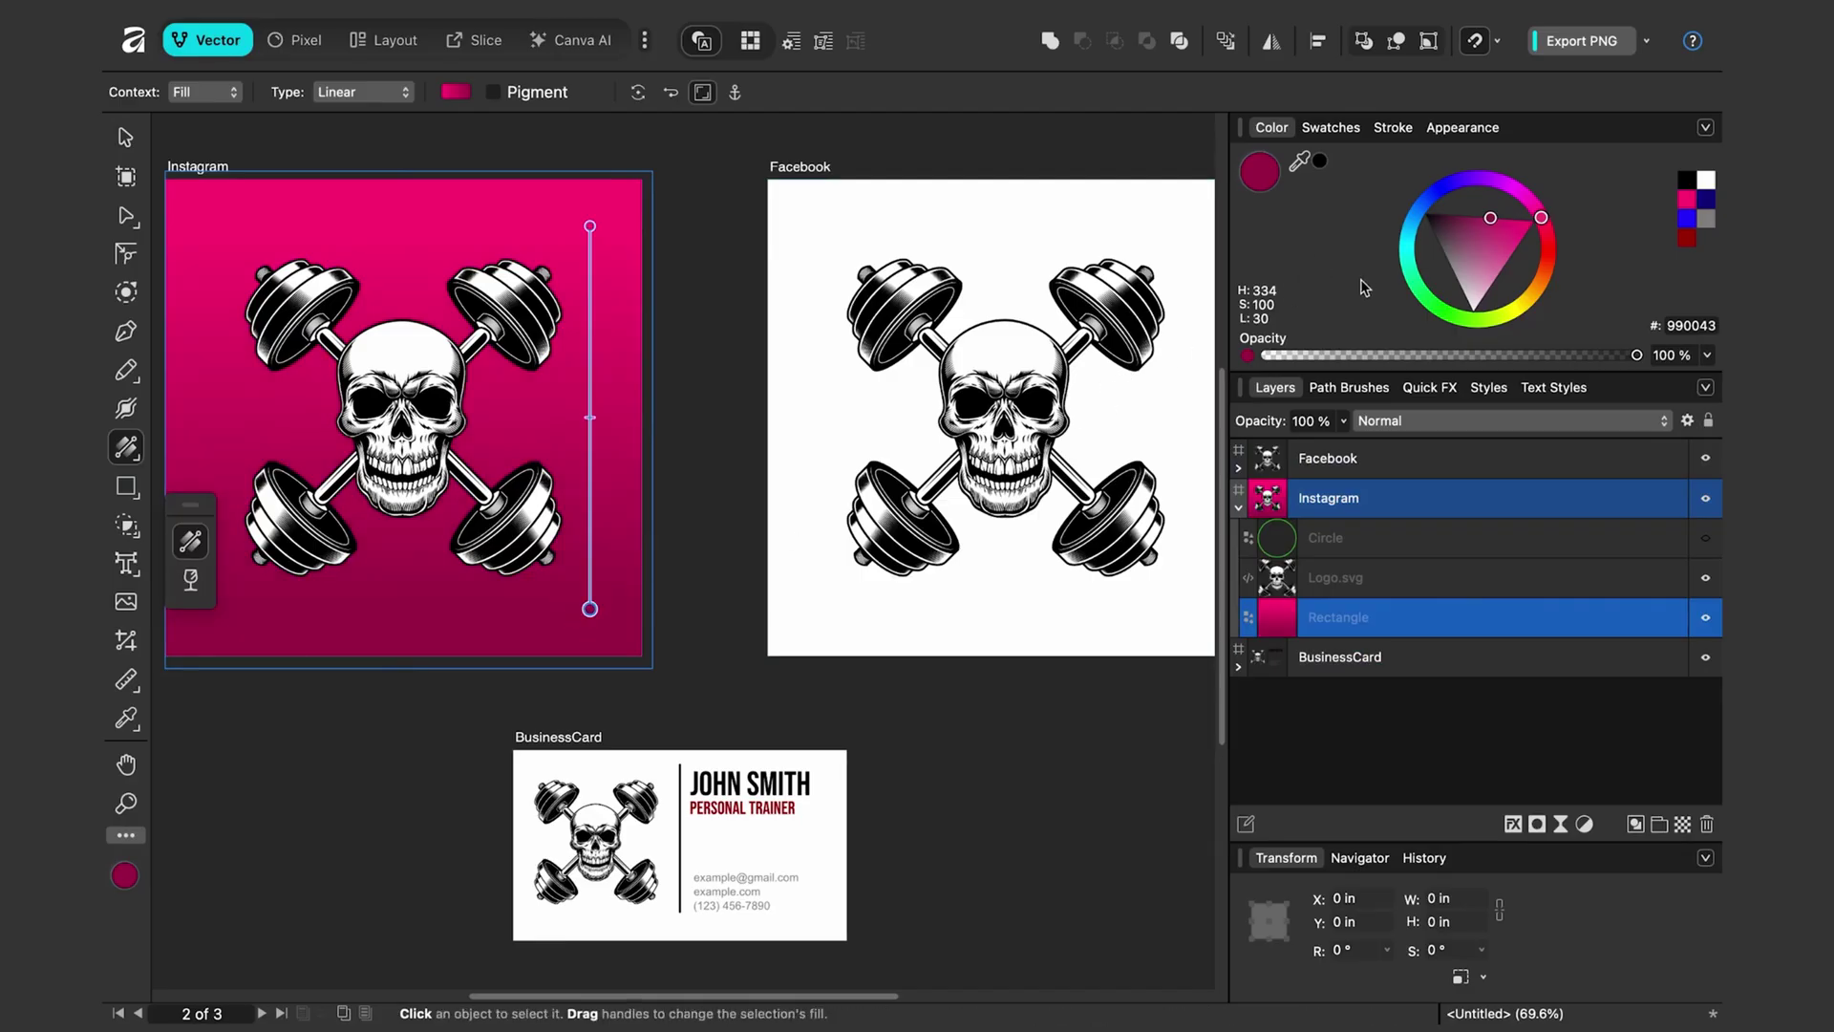
left_click_drag(1549, 251, 1536, 210)
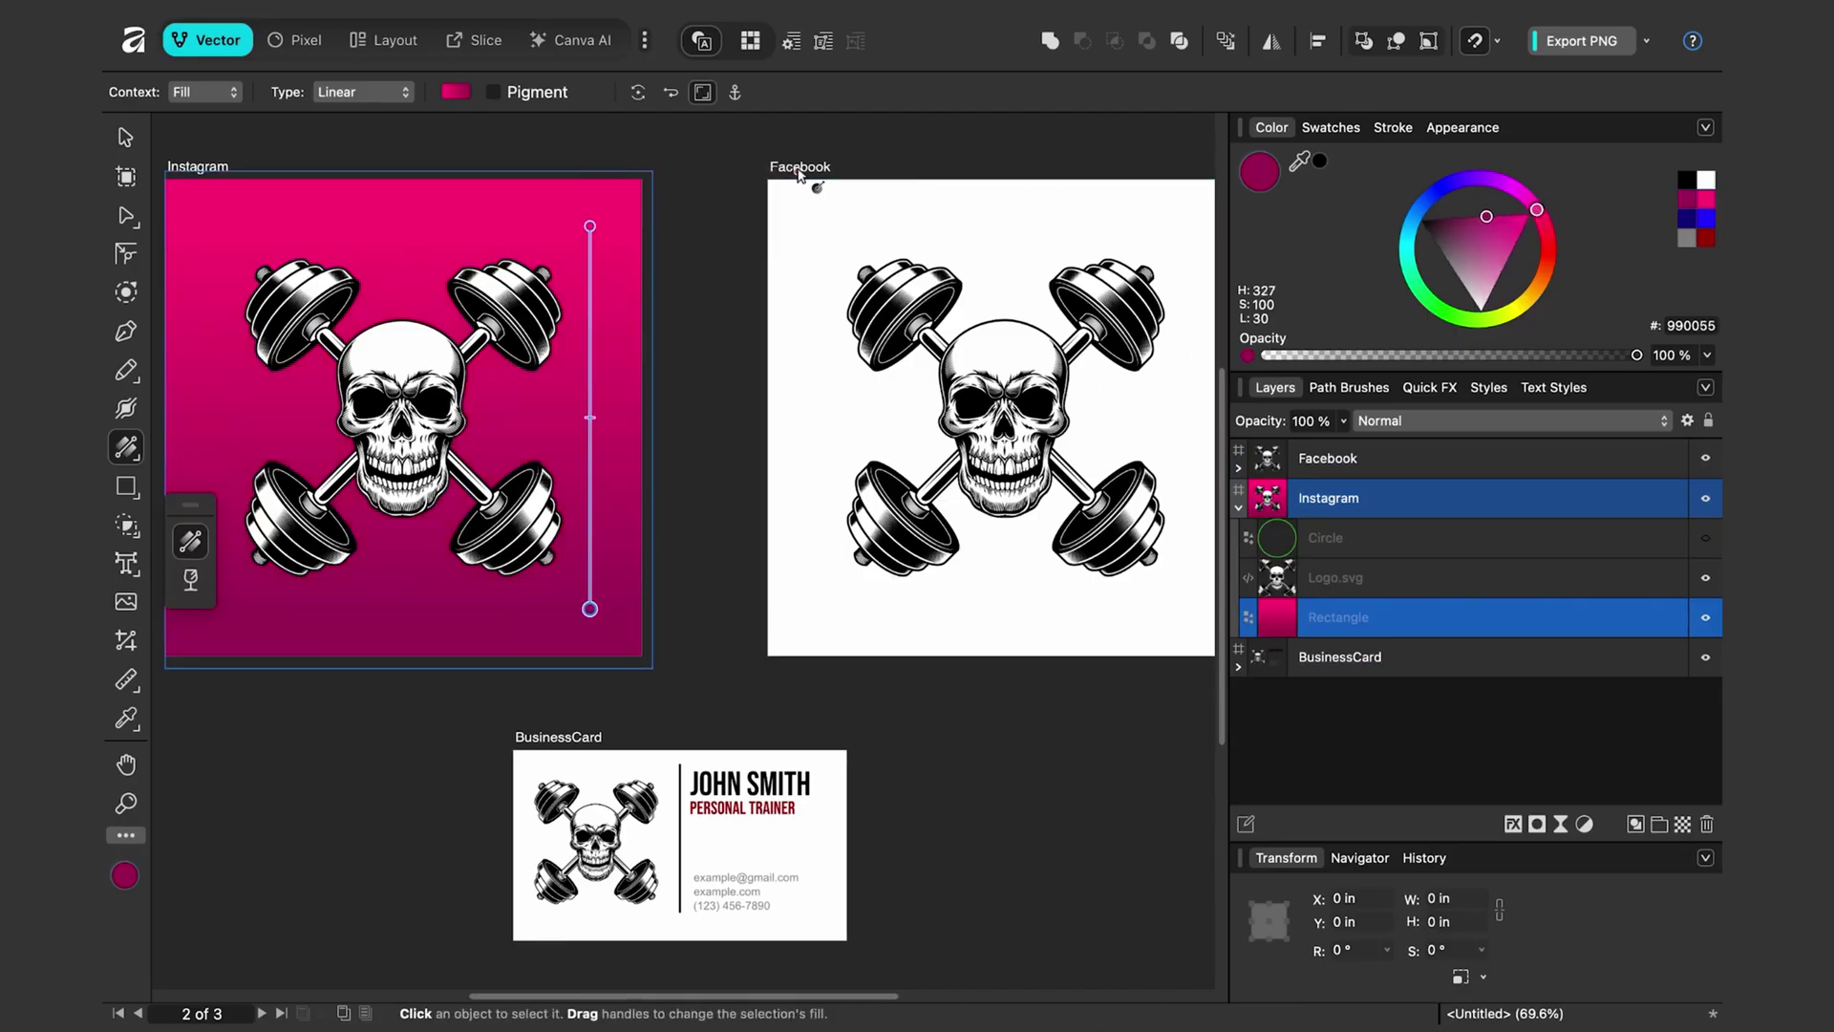
left_click(483, 42)
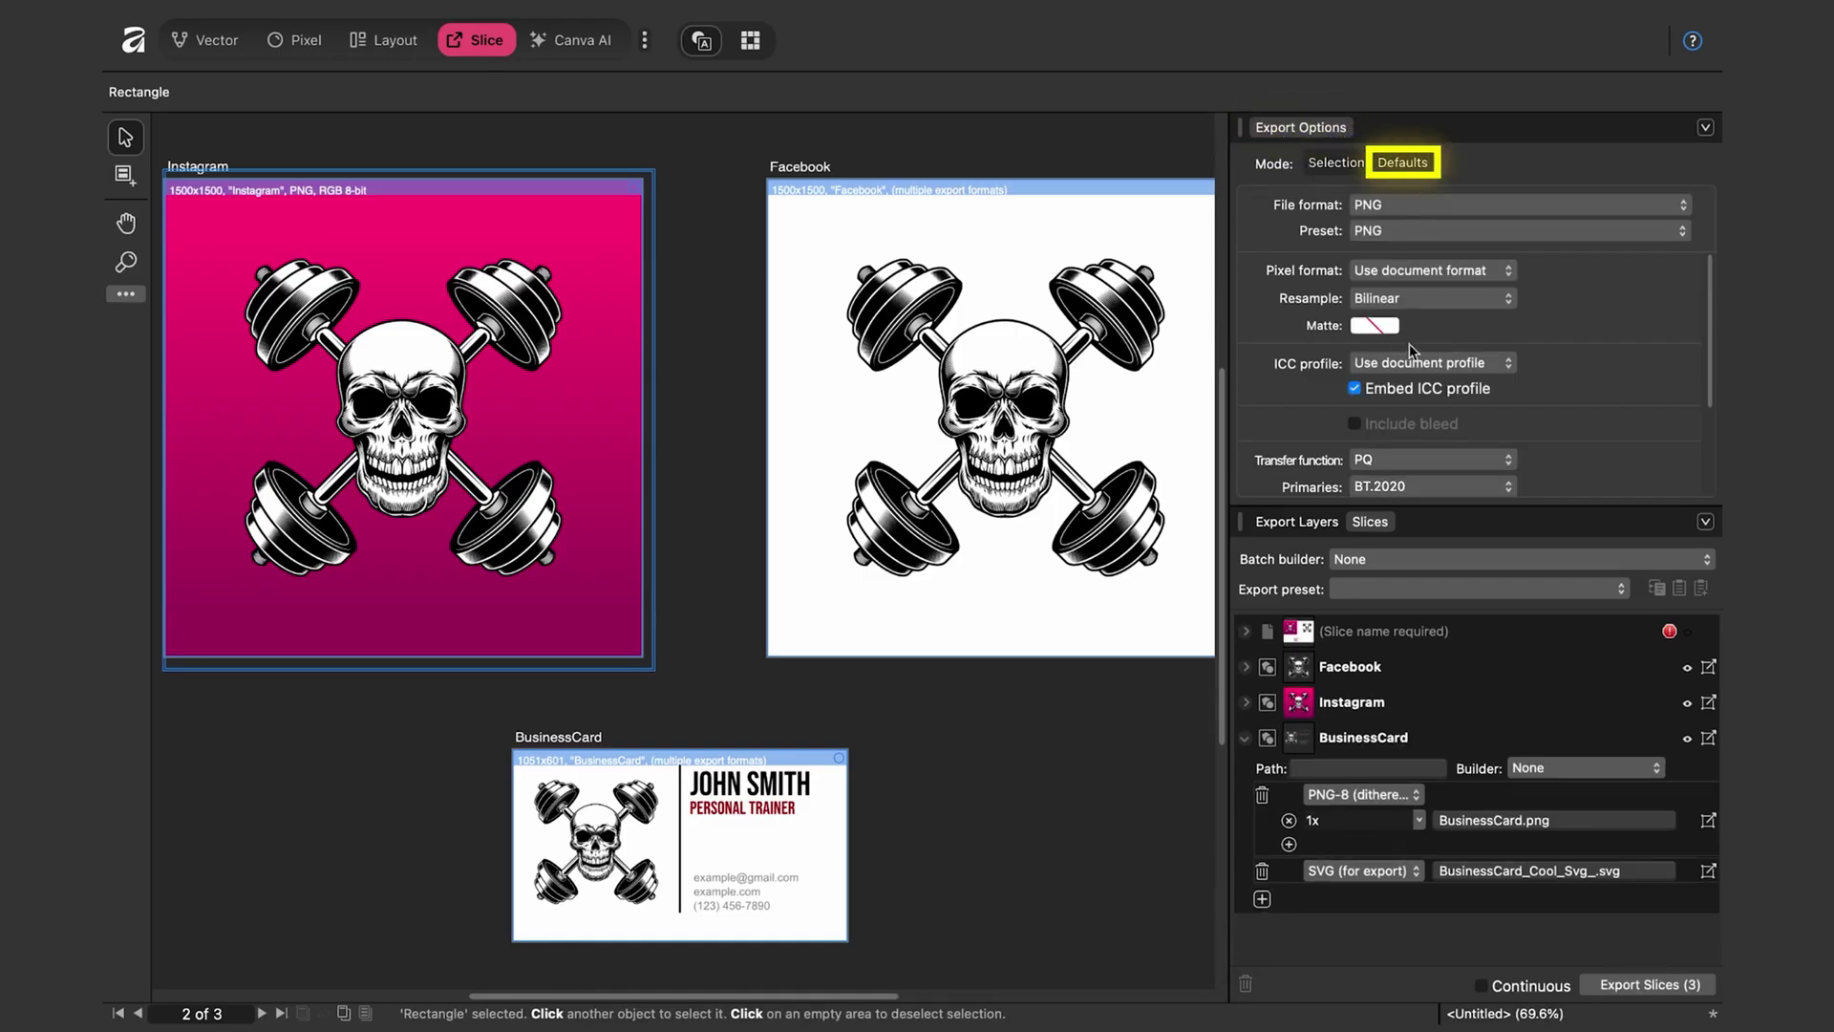
Set the default export file format to JPEG with a JPEG quality preset
left_click(1438, 204)
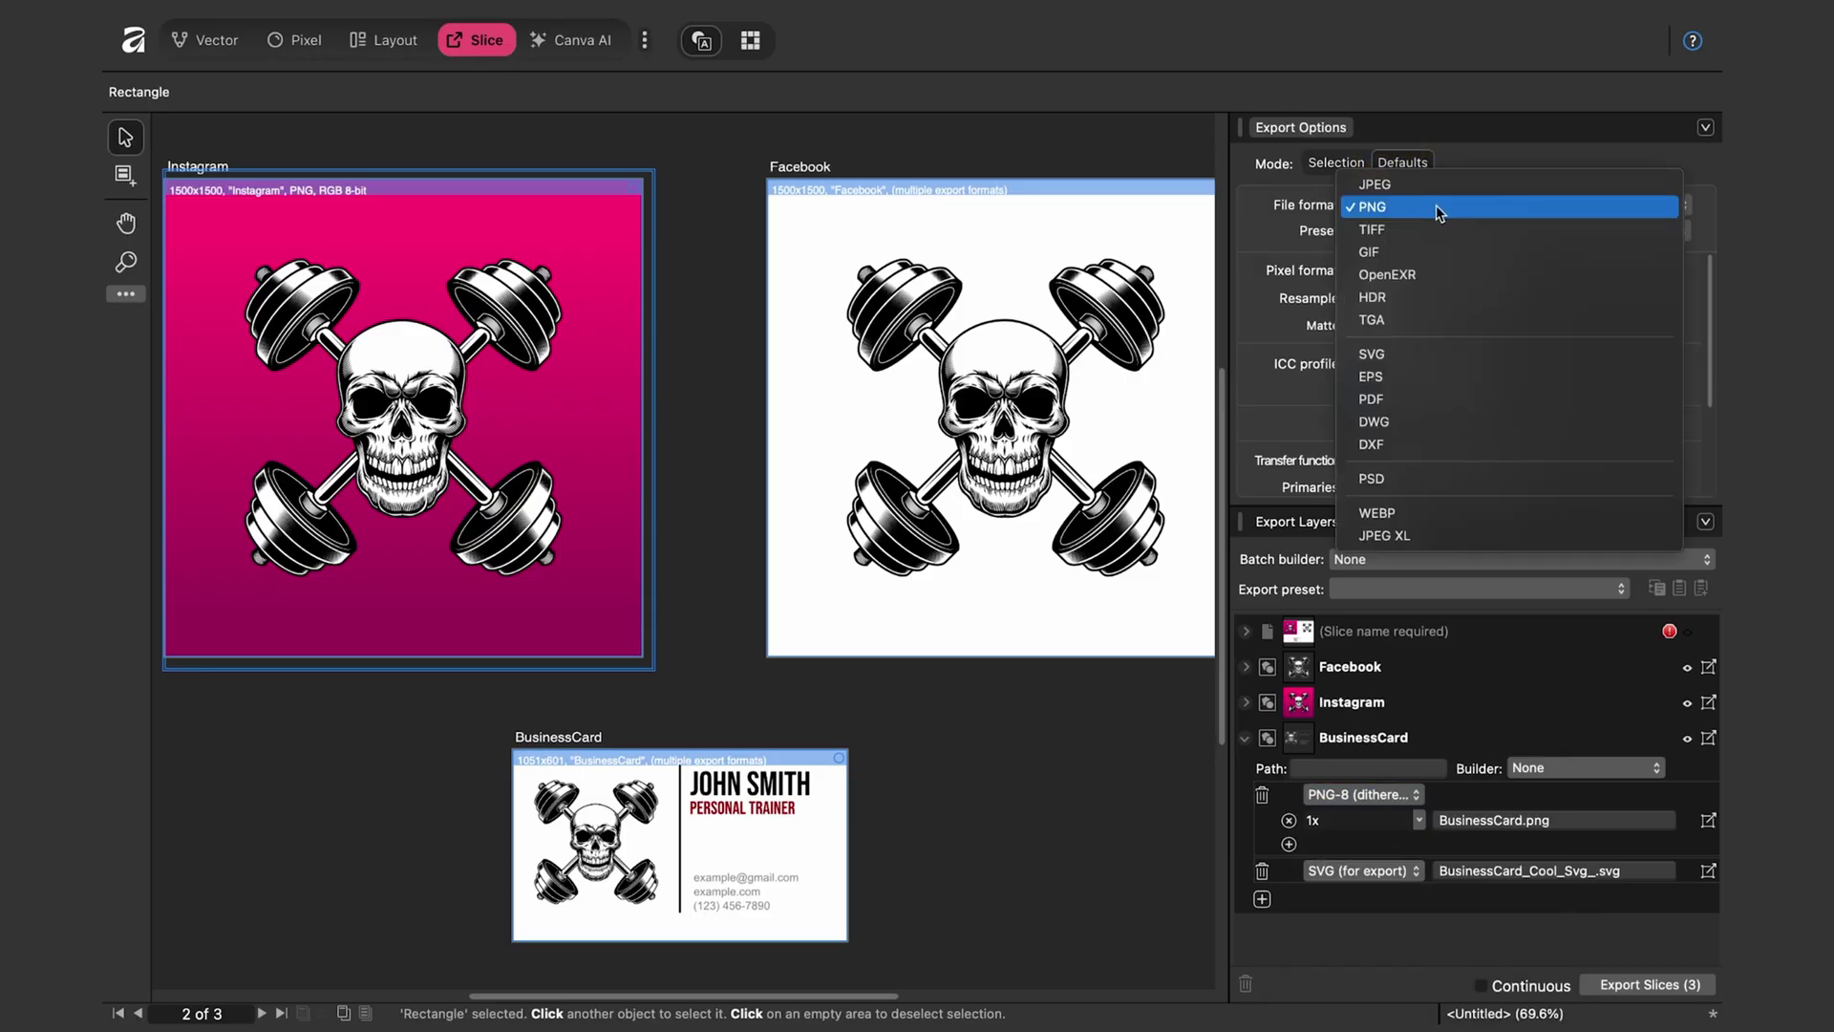
left_click(1436, 205)
left_click(1402, 184)
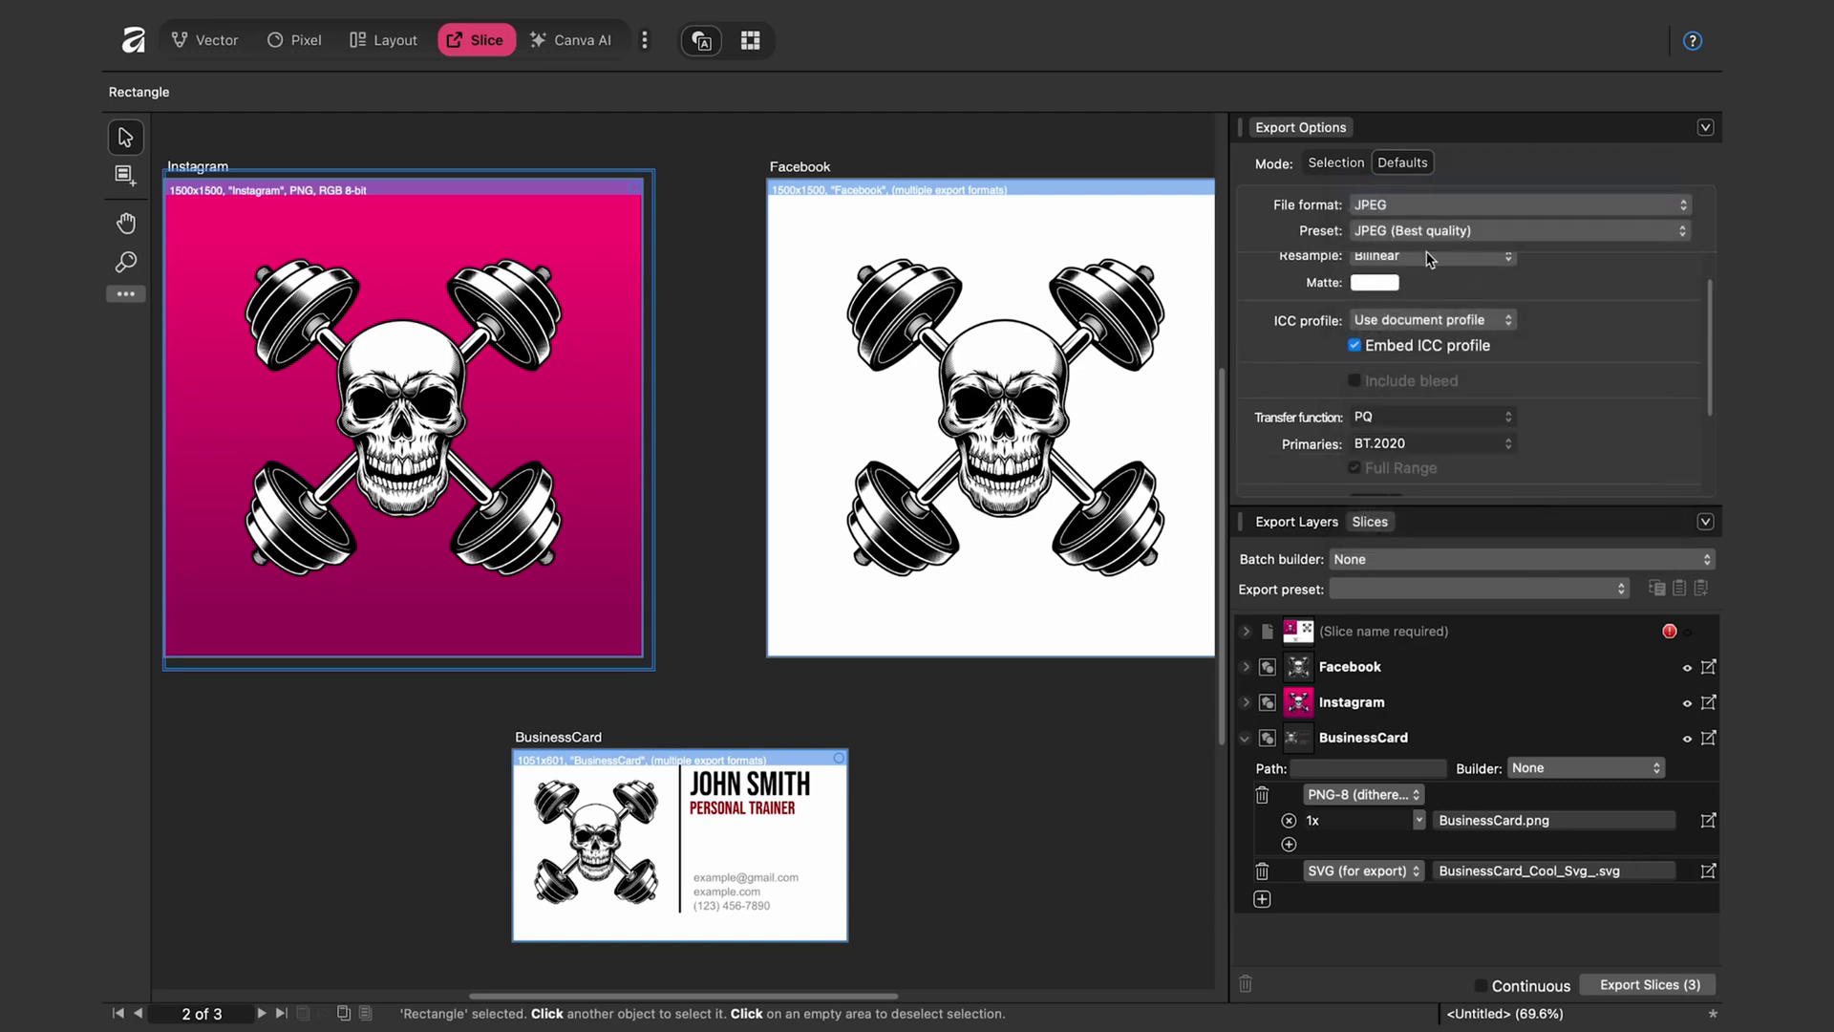
left_click(1472, 237)
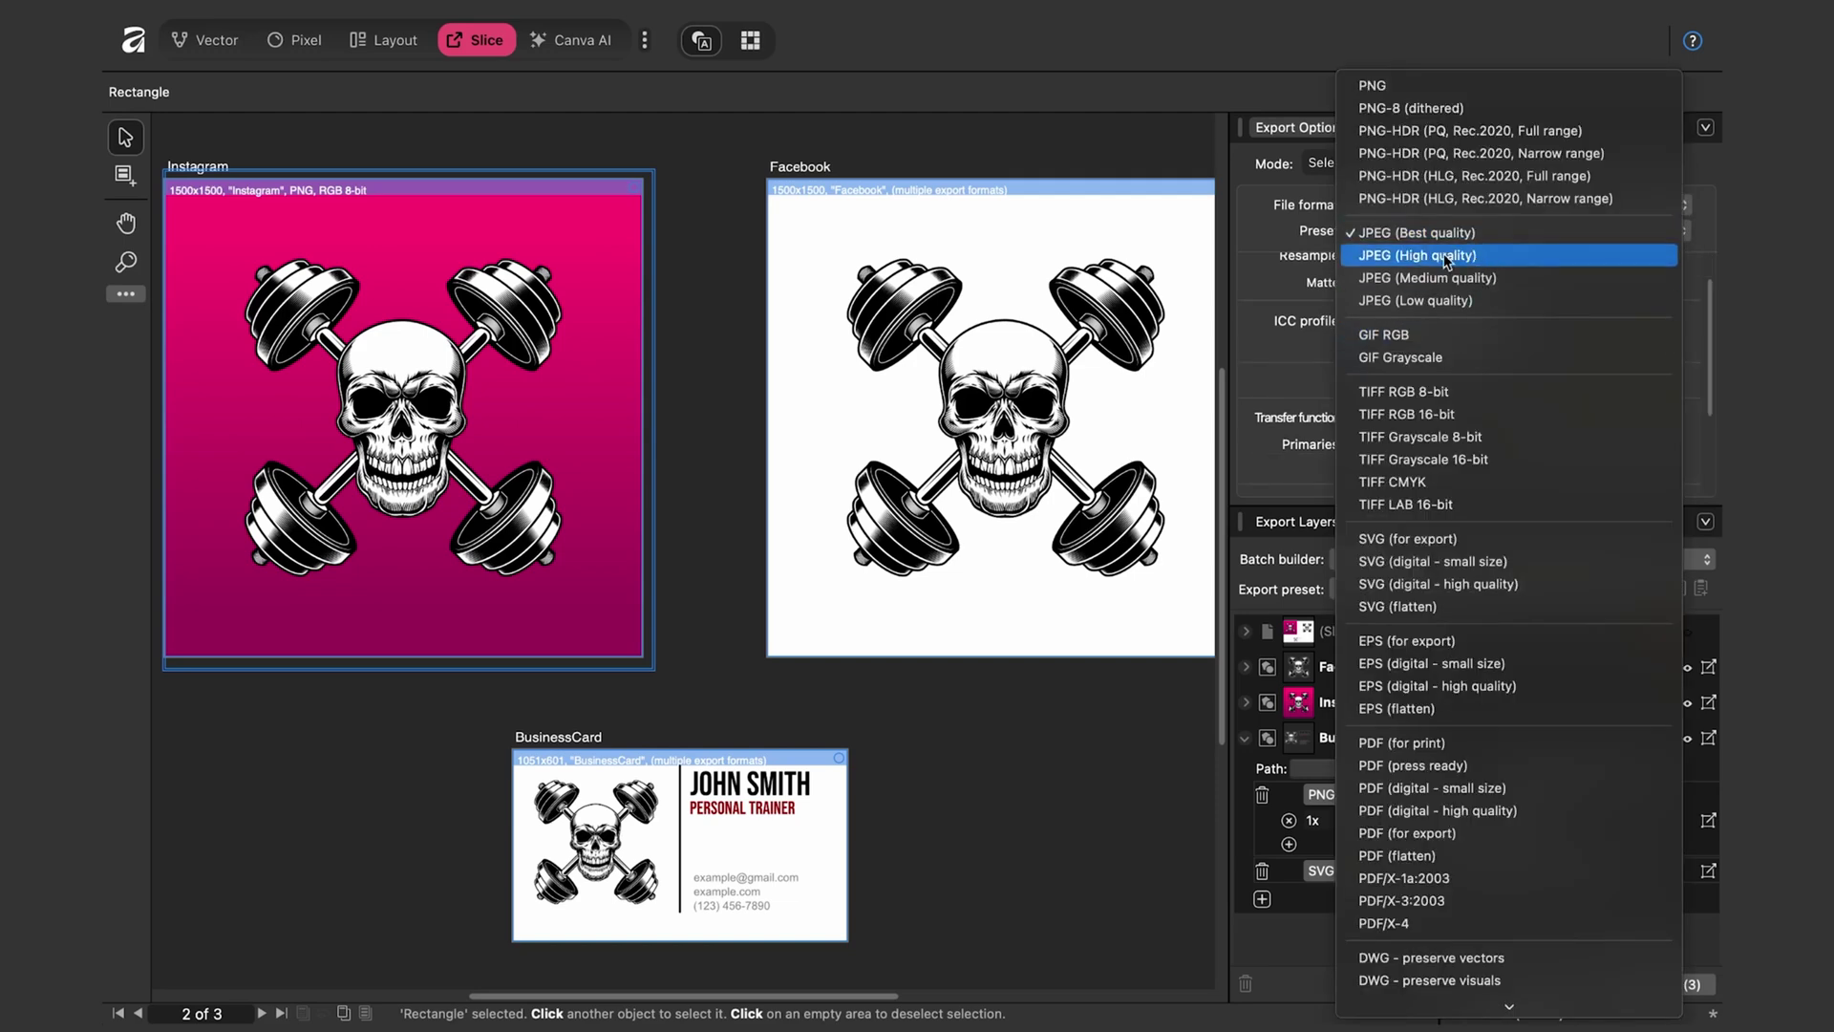
left_click(1333, 342)
scroll(1319, 347, "down", 3)
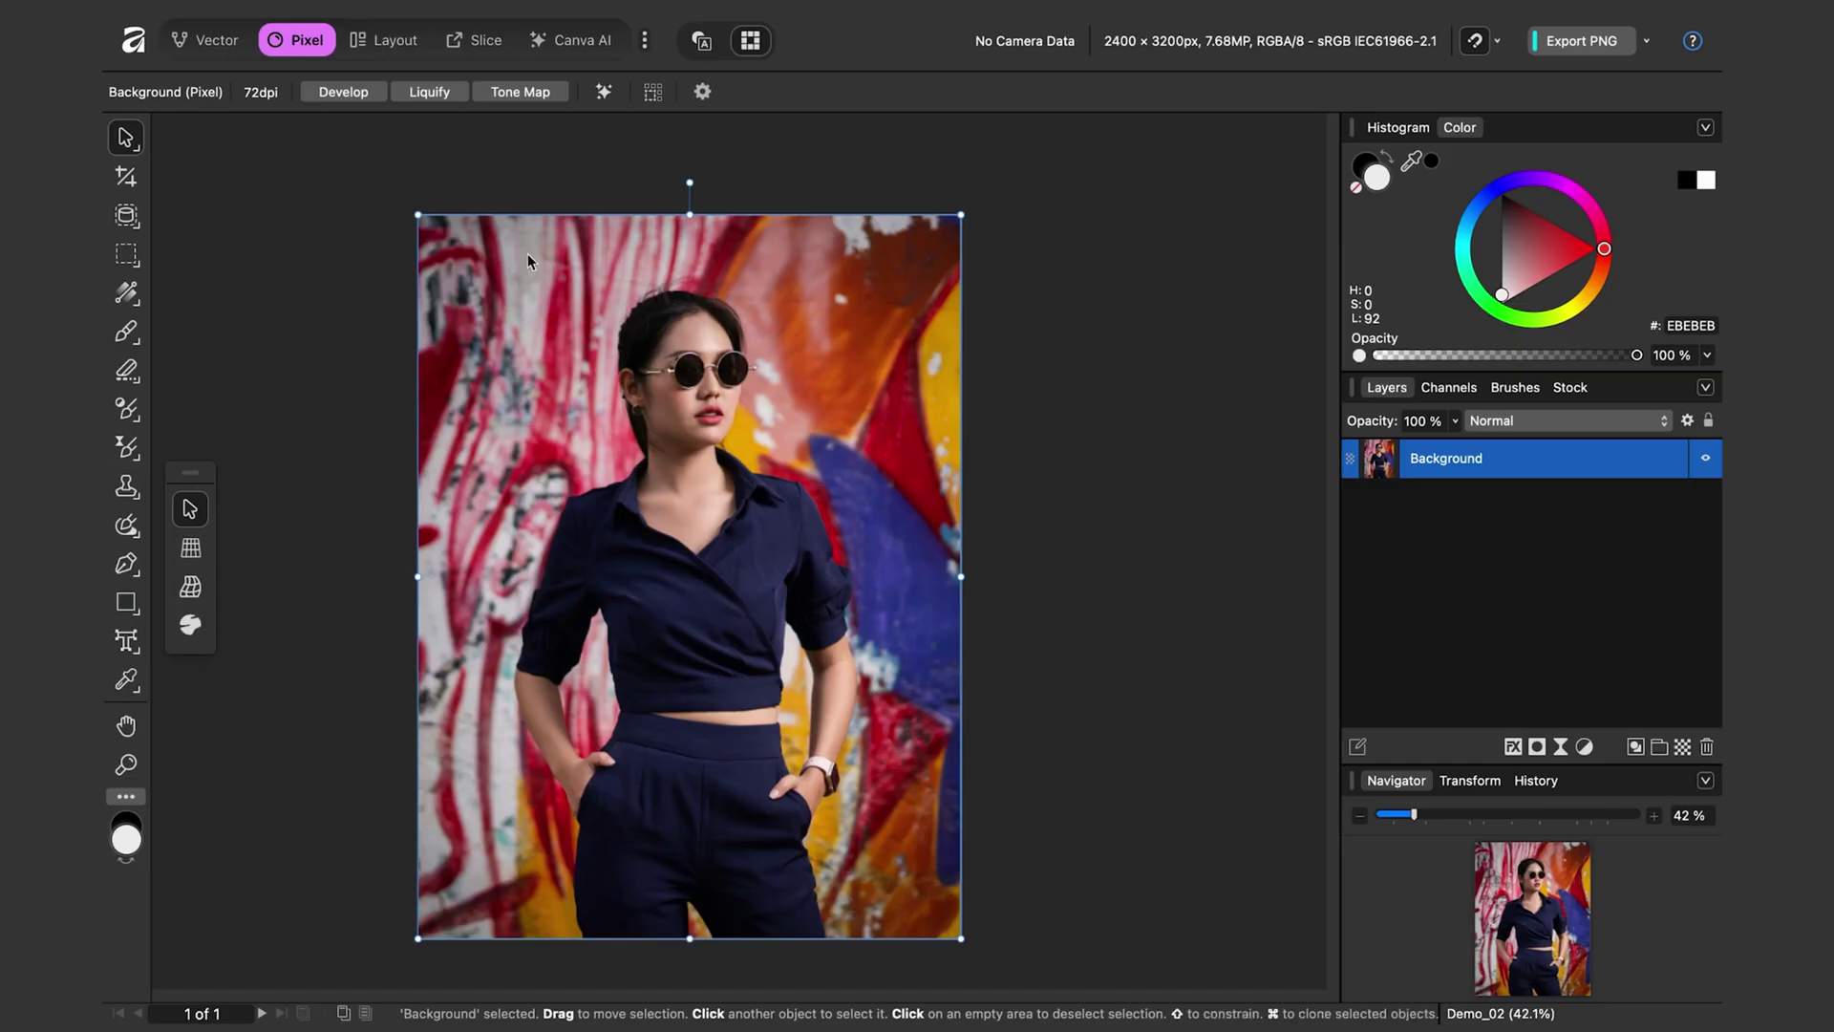
In the Slice persona, draw a slice over her head and shoulders and name it Square
left_click(485, 43)
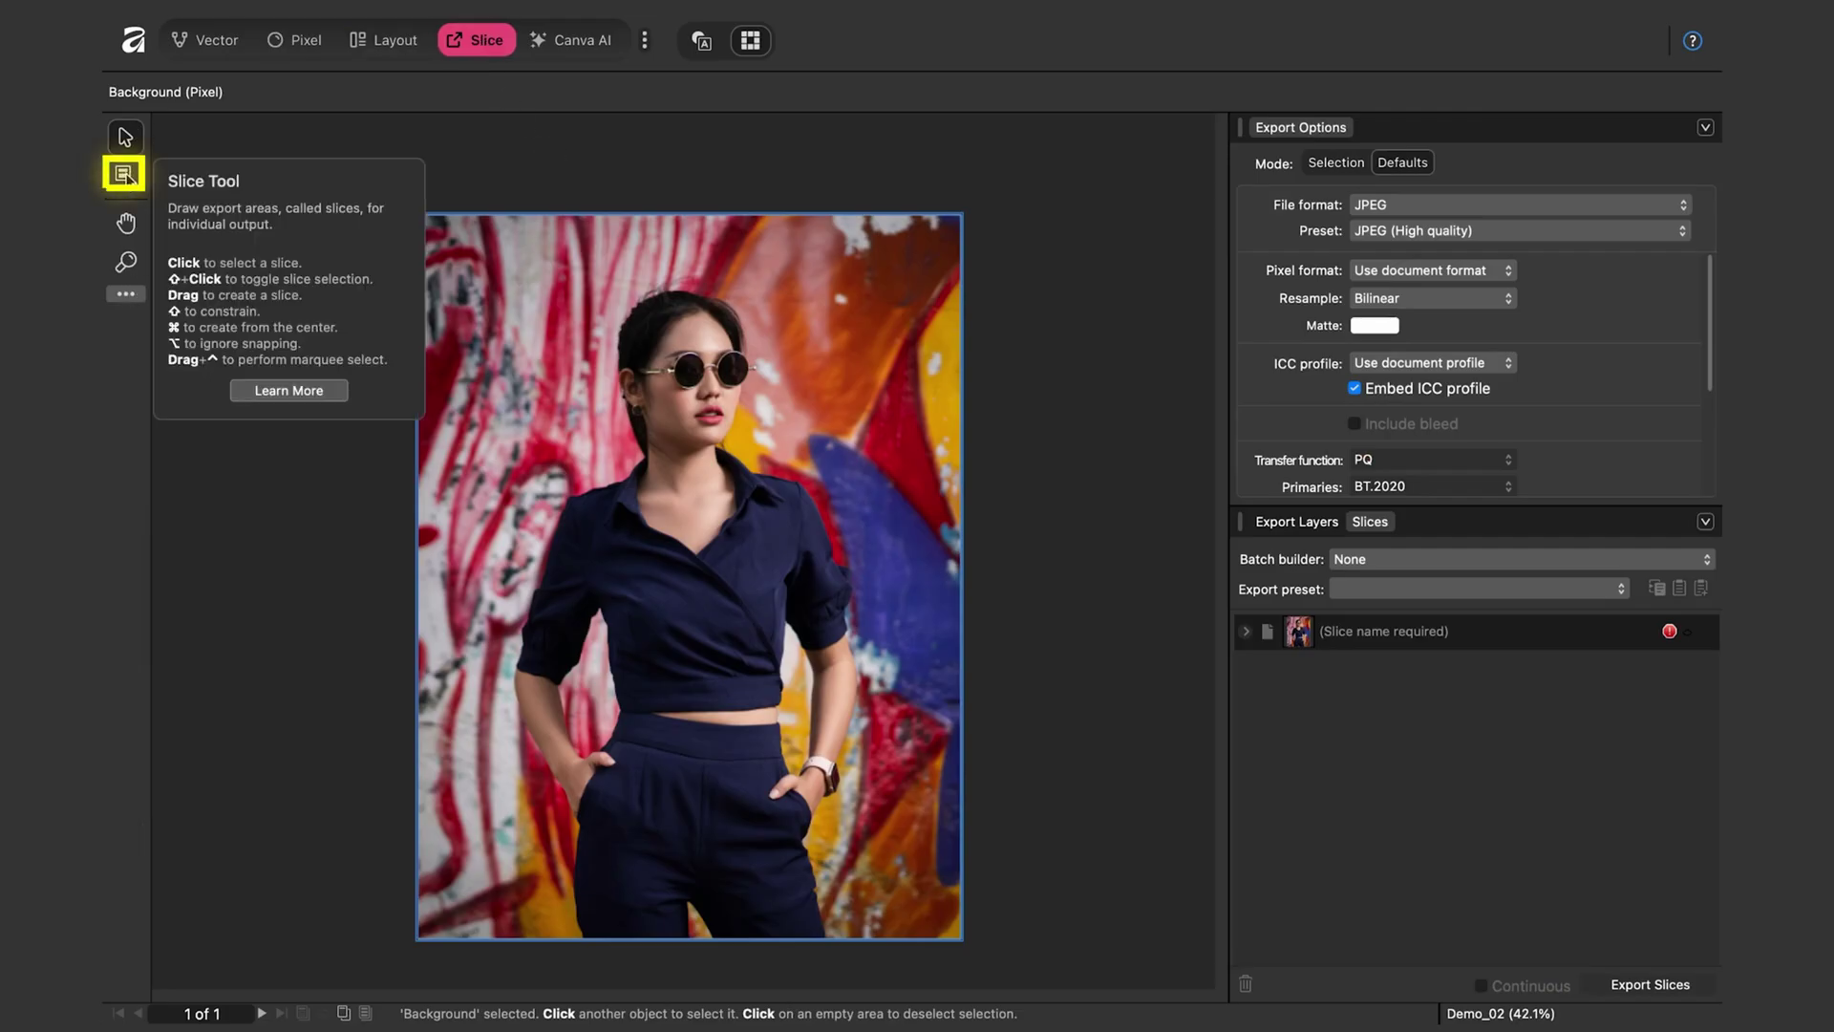
left_click(126, 174)
left_click_drag(571, 268, 831, 551)
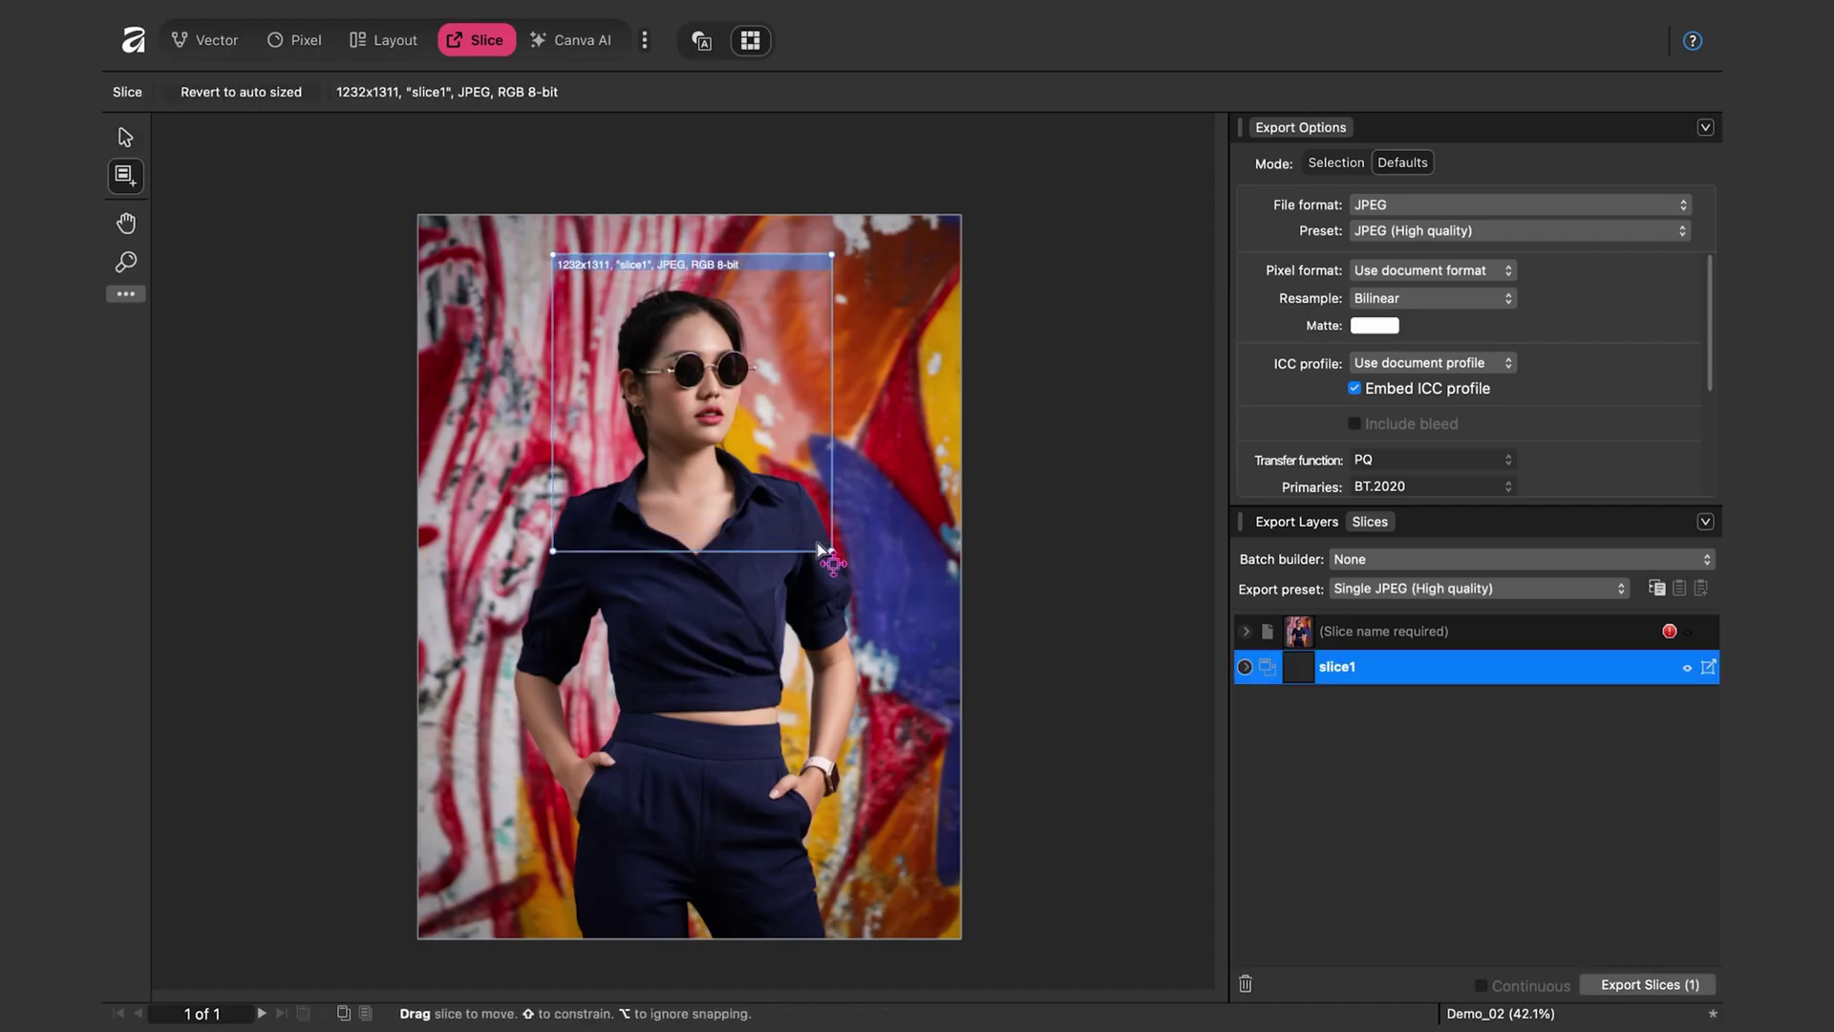
double_click(1351, 667)
type("Square")
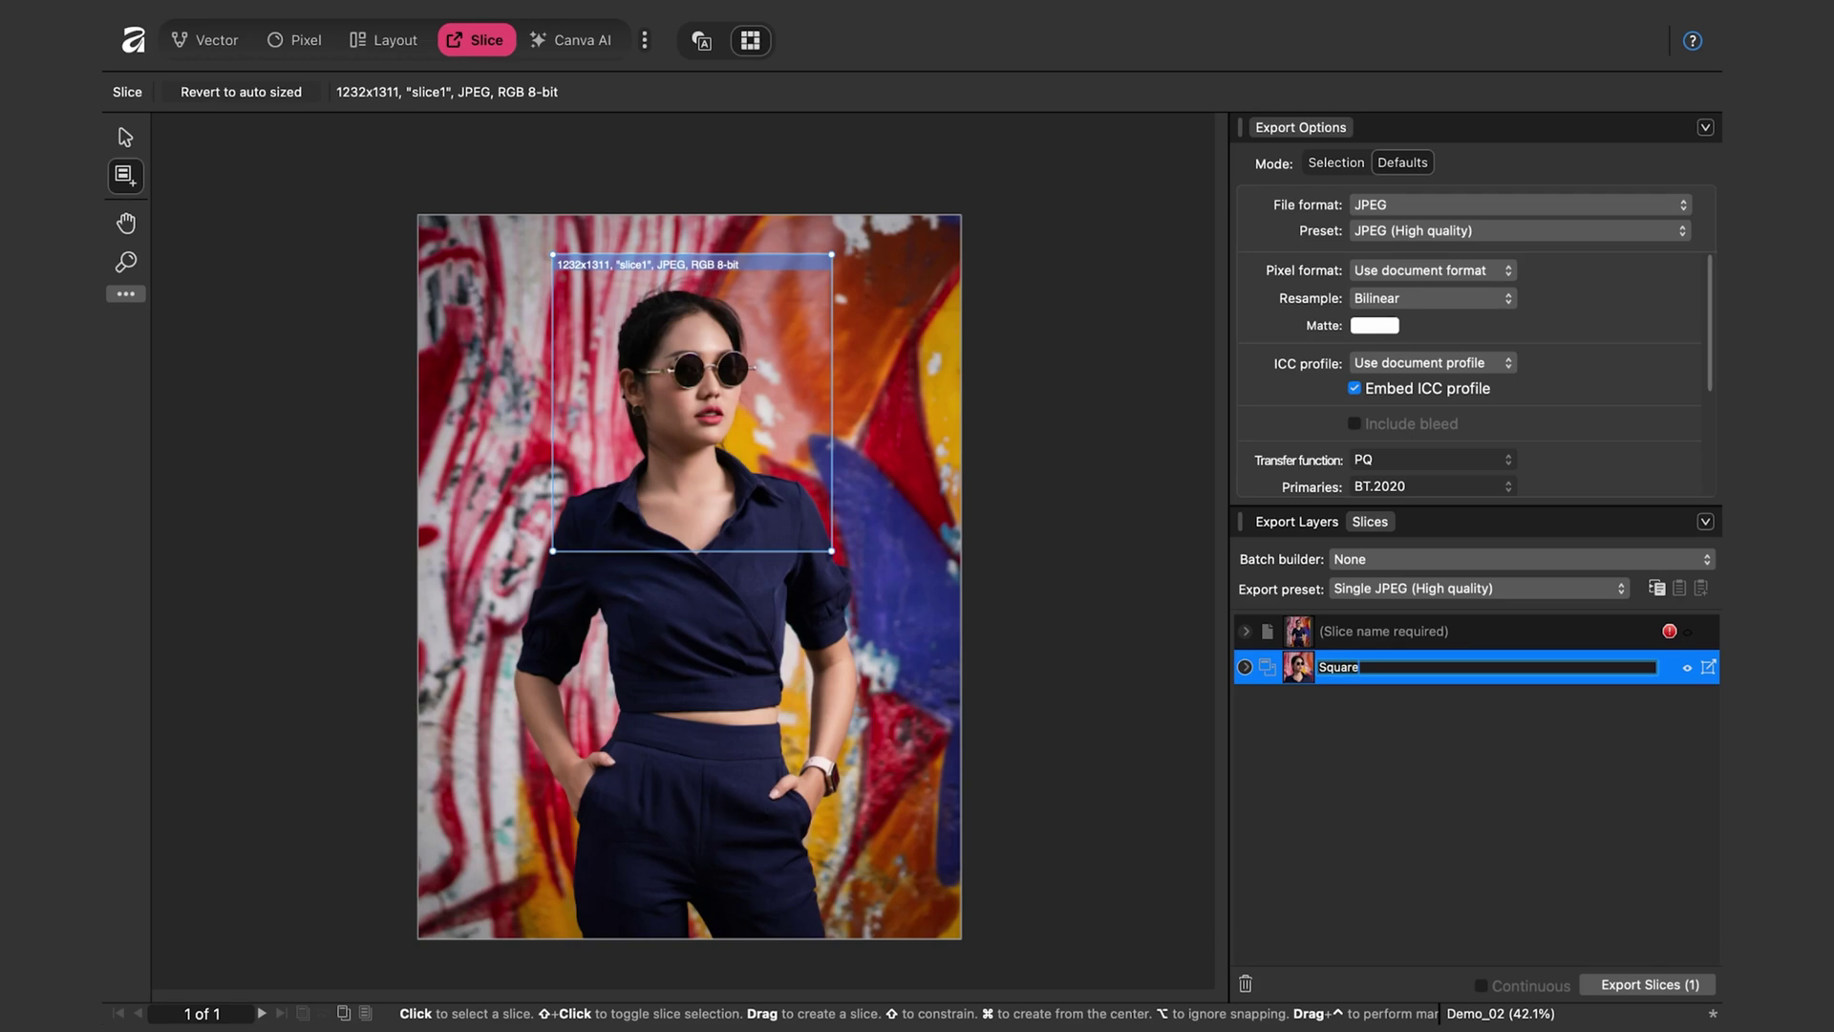
key("Return")
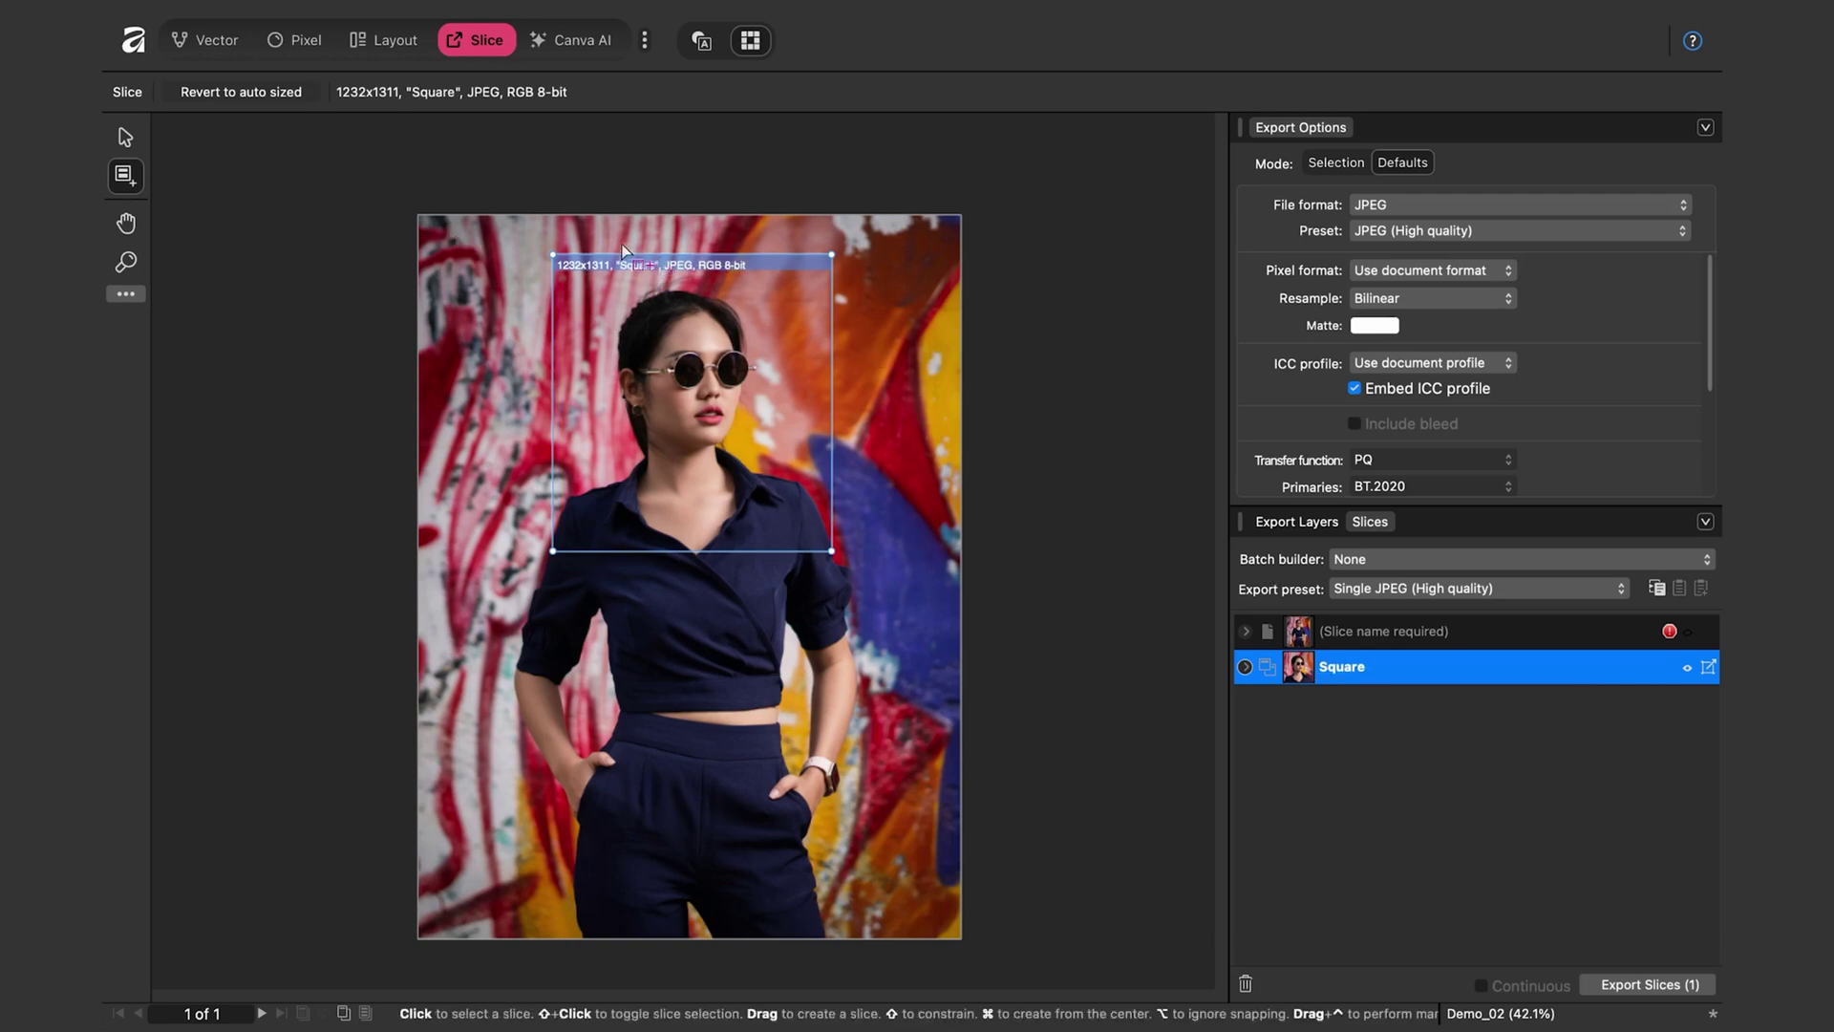
Draw a taller slice covering most of her figure and name it Tall
left_click_drag(517, 231, 892, 875)
double_click(1356, 708)
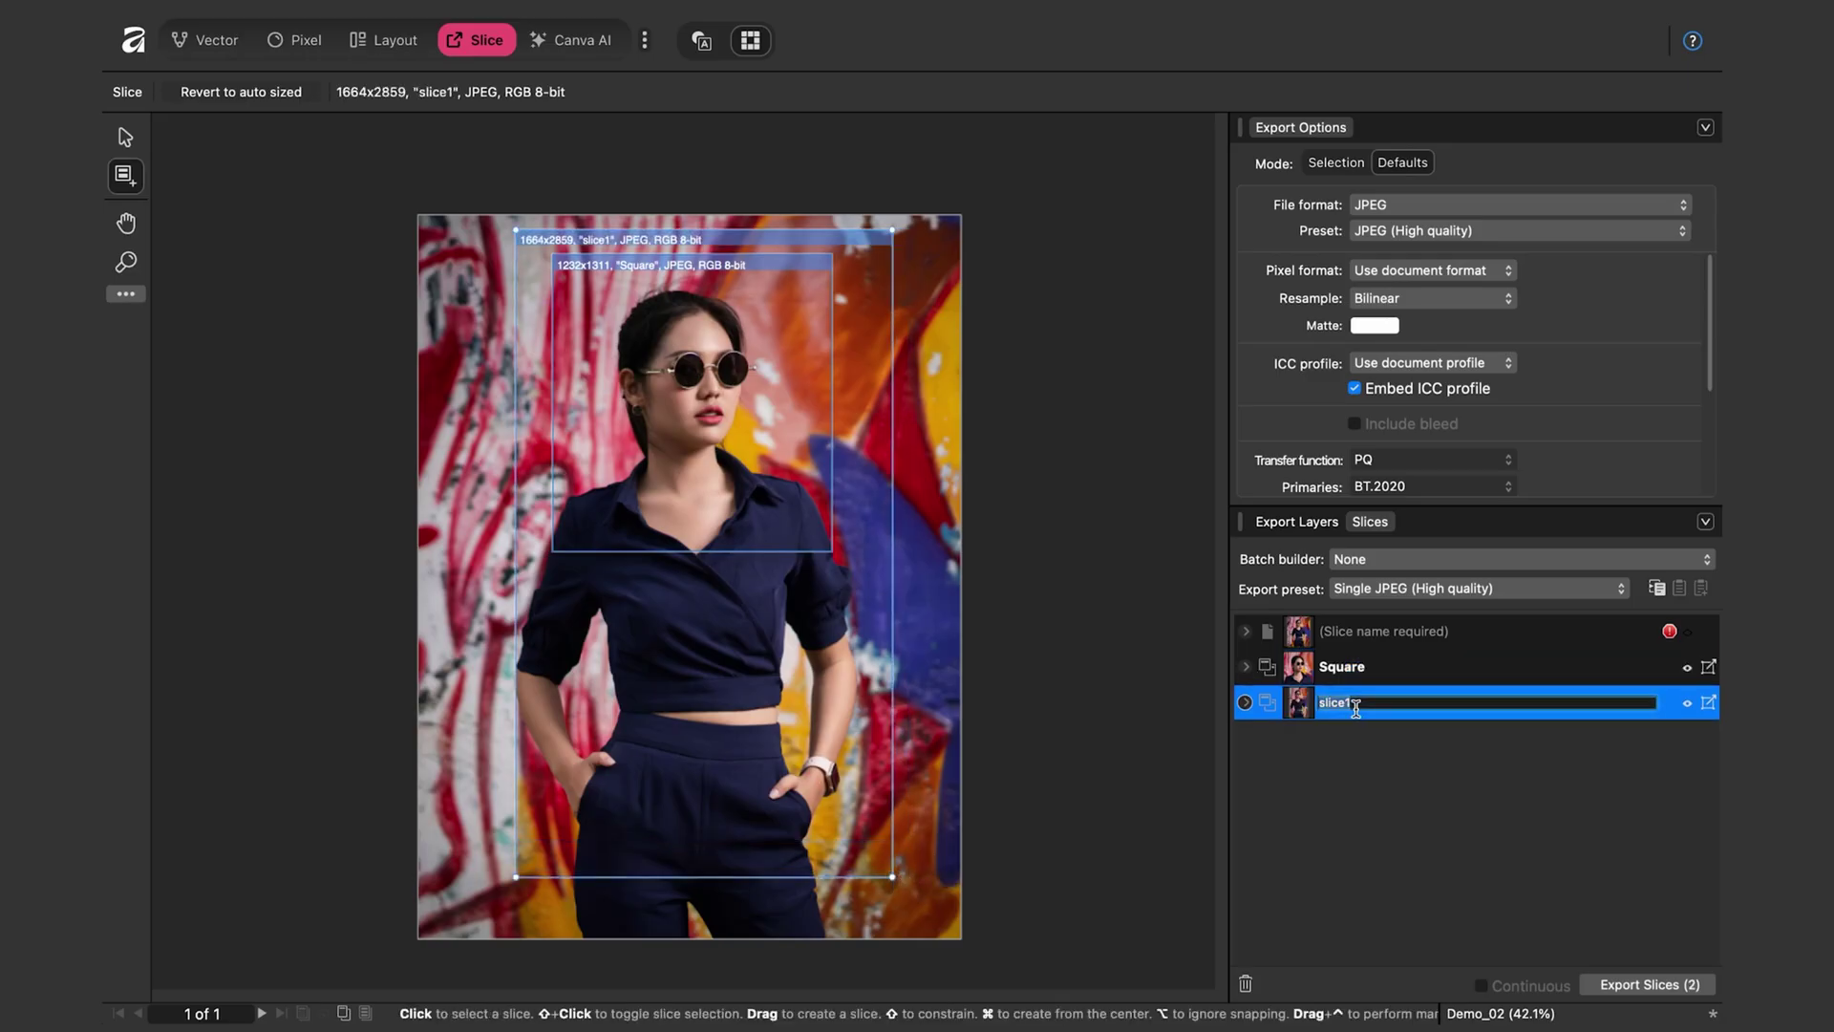
type("Tall")
key("Return")
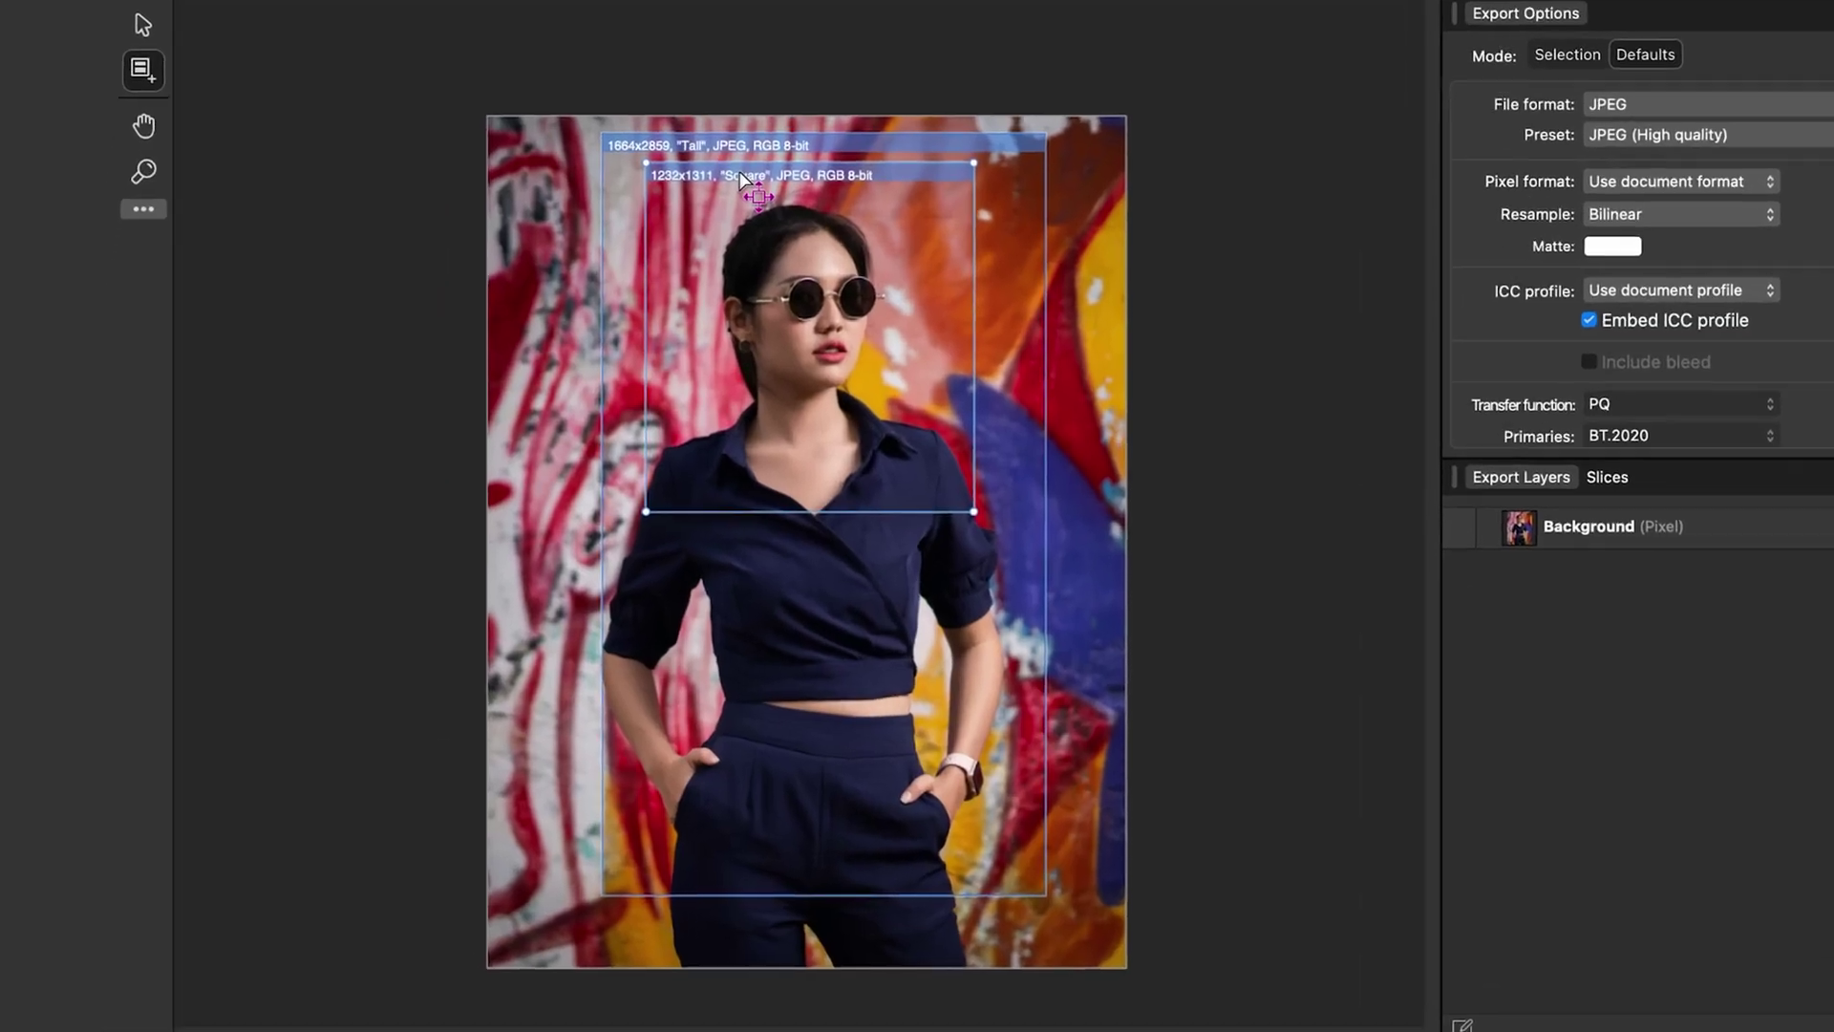
Move and resize the Square slice to sit roughly square around her face
left_click_drag(634, 268, 673, 311)
left_click_drag(878, 162, 842, 138)
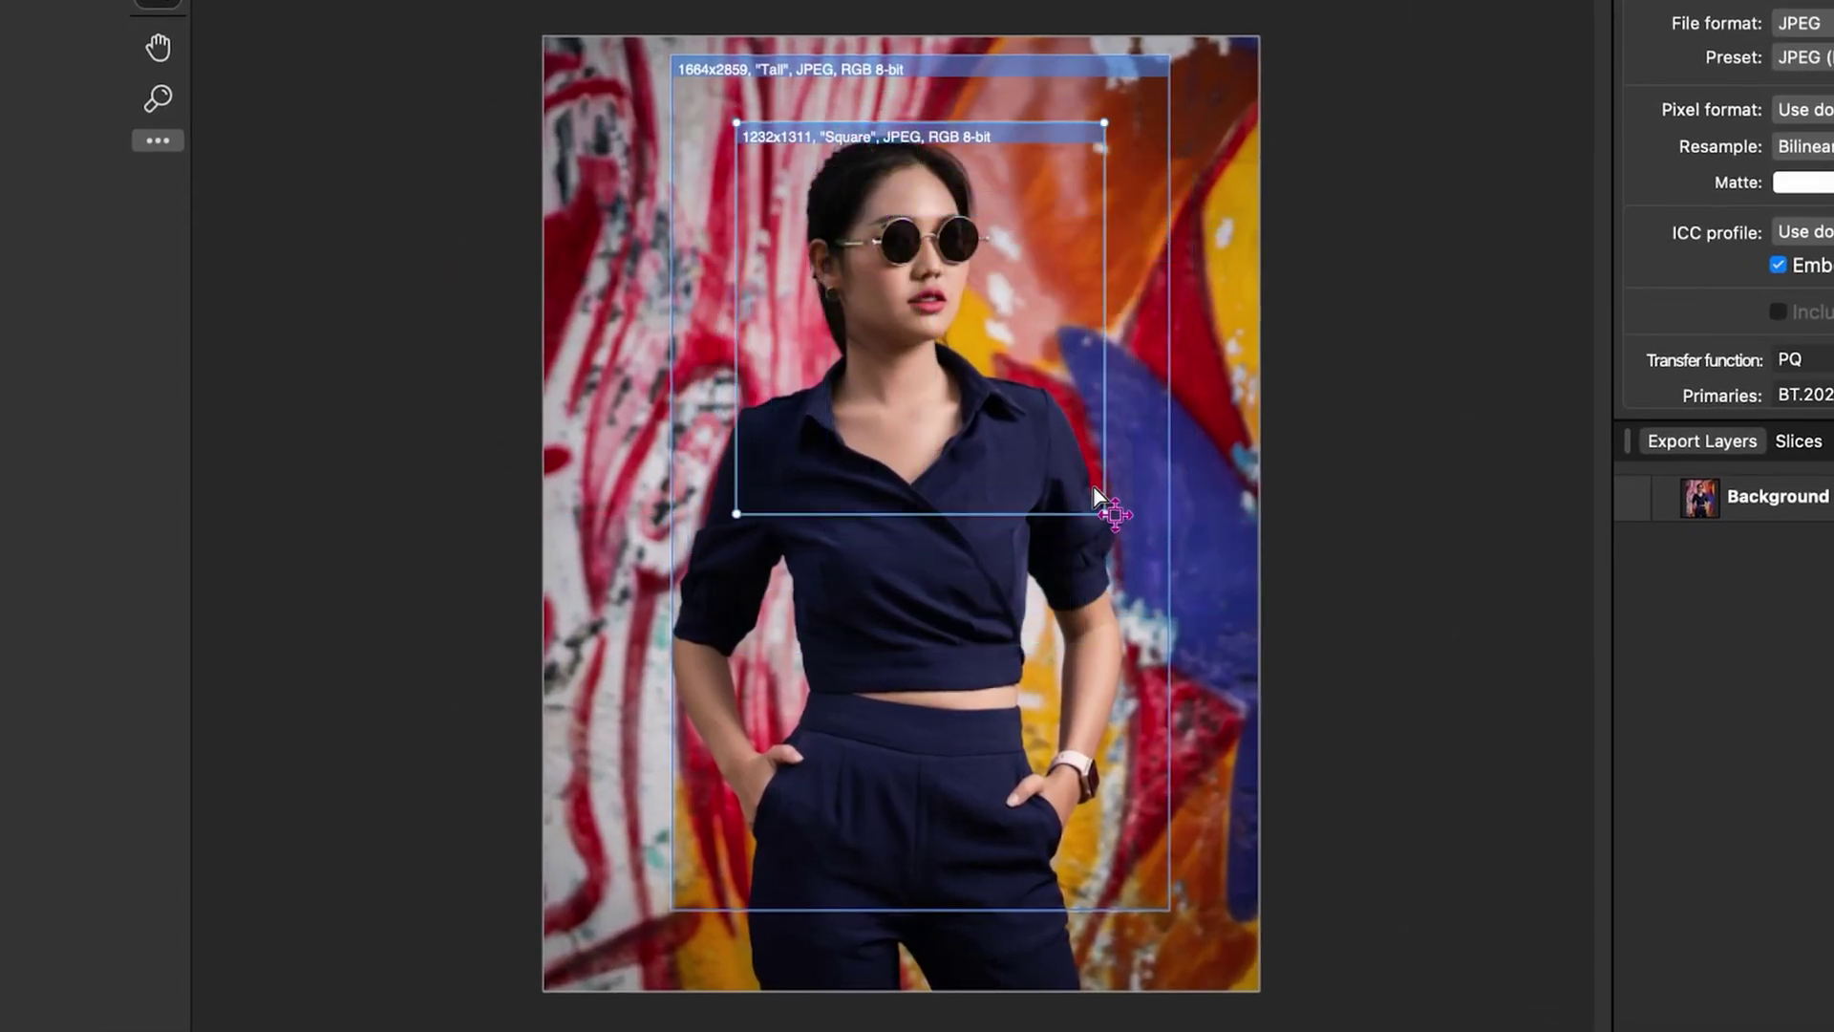
mouse_move(1101, 514)
left_mouse_down()
mouse_move(1106, 615)
mouse_move(1097, 482)
left_mouse_up()
left_click_drag(1006, 178, 991, 158)
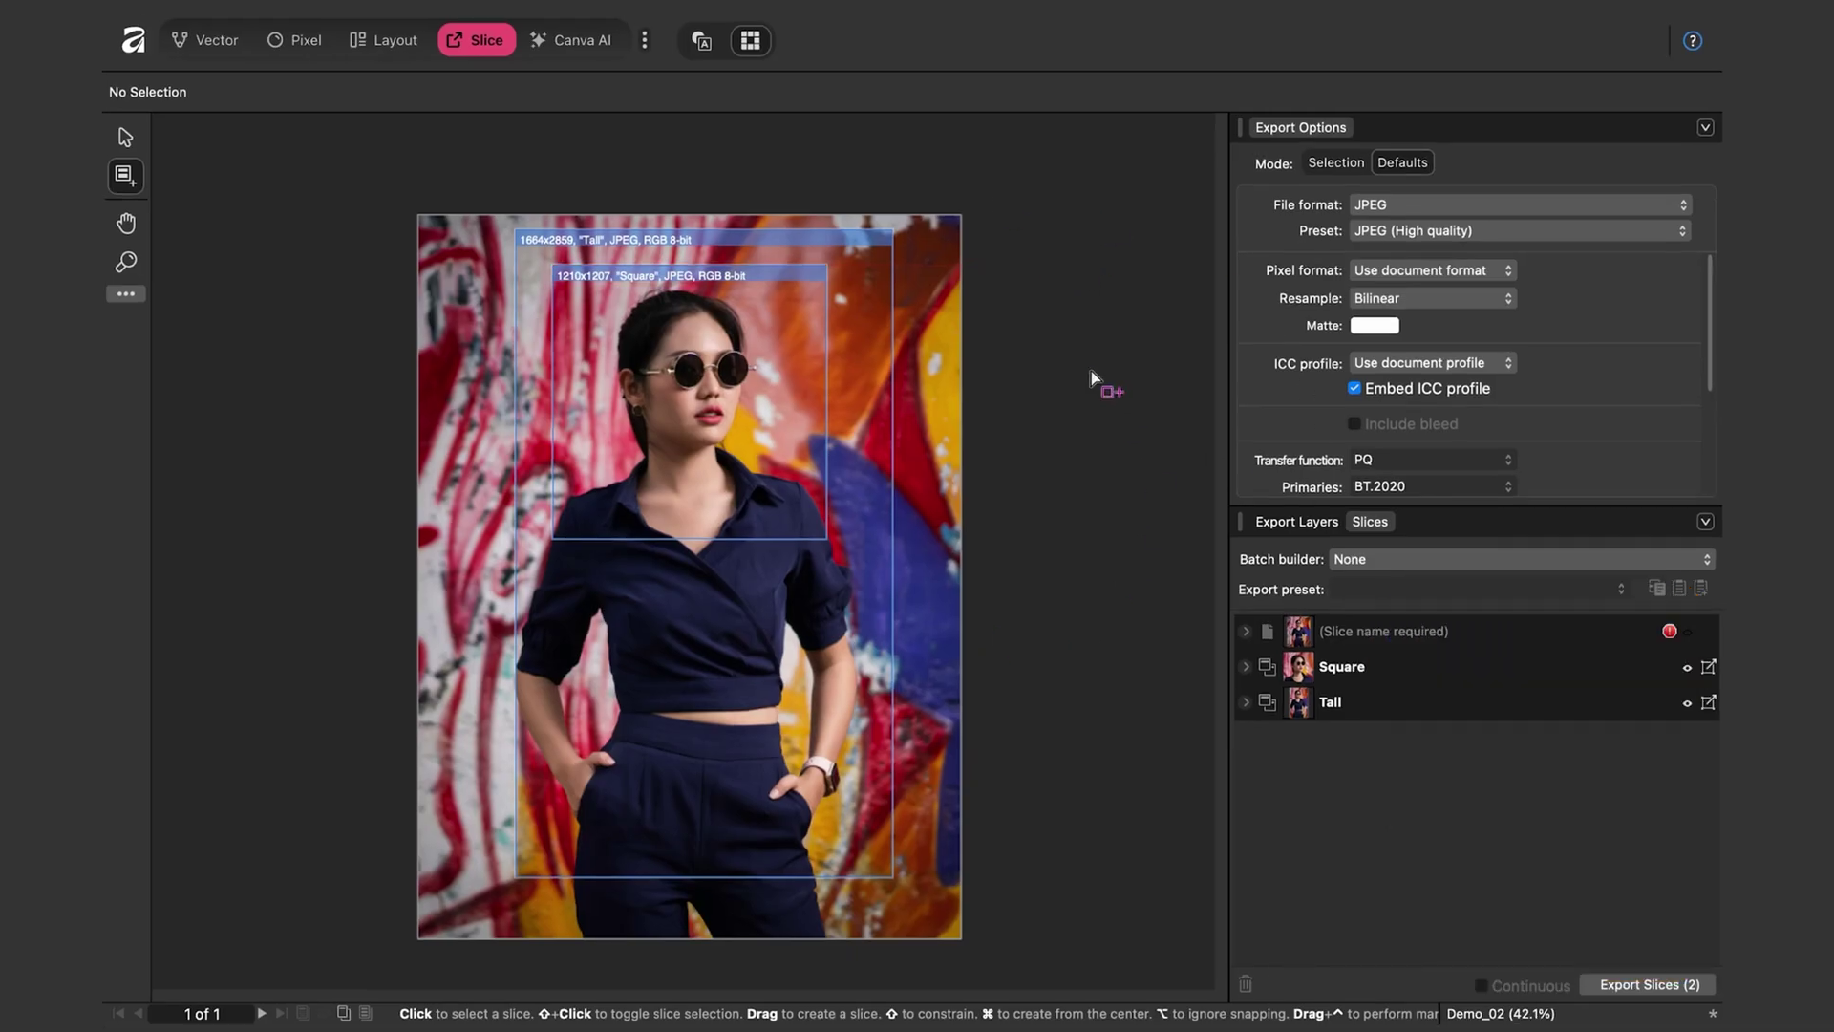
Show the Transform panel from Window > General
mouse_move(631, 17)
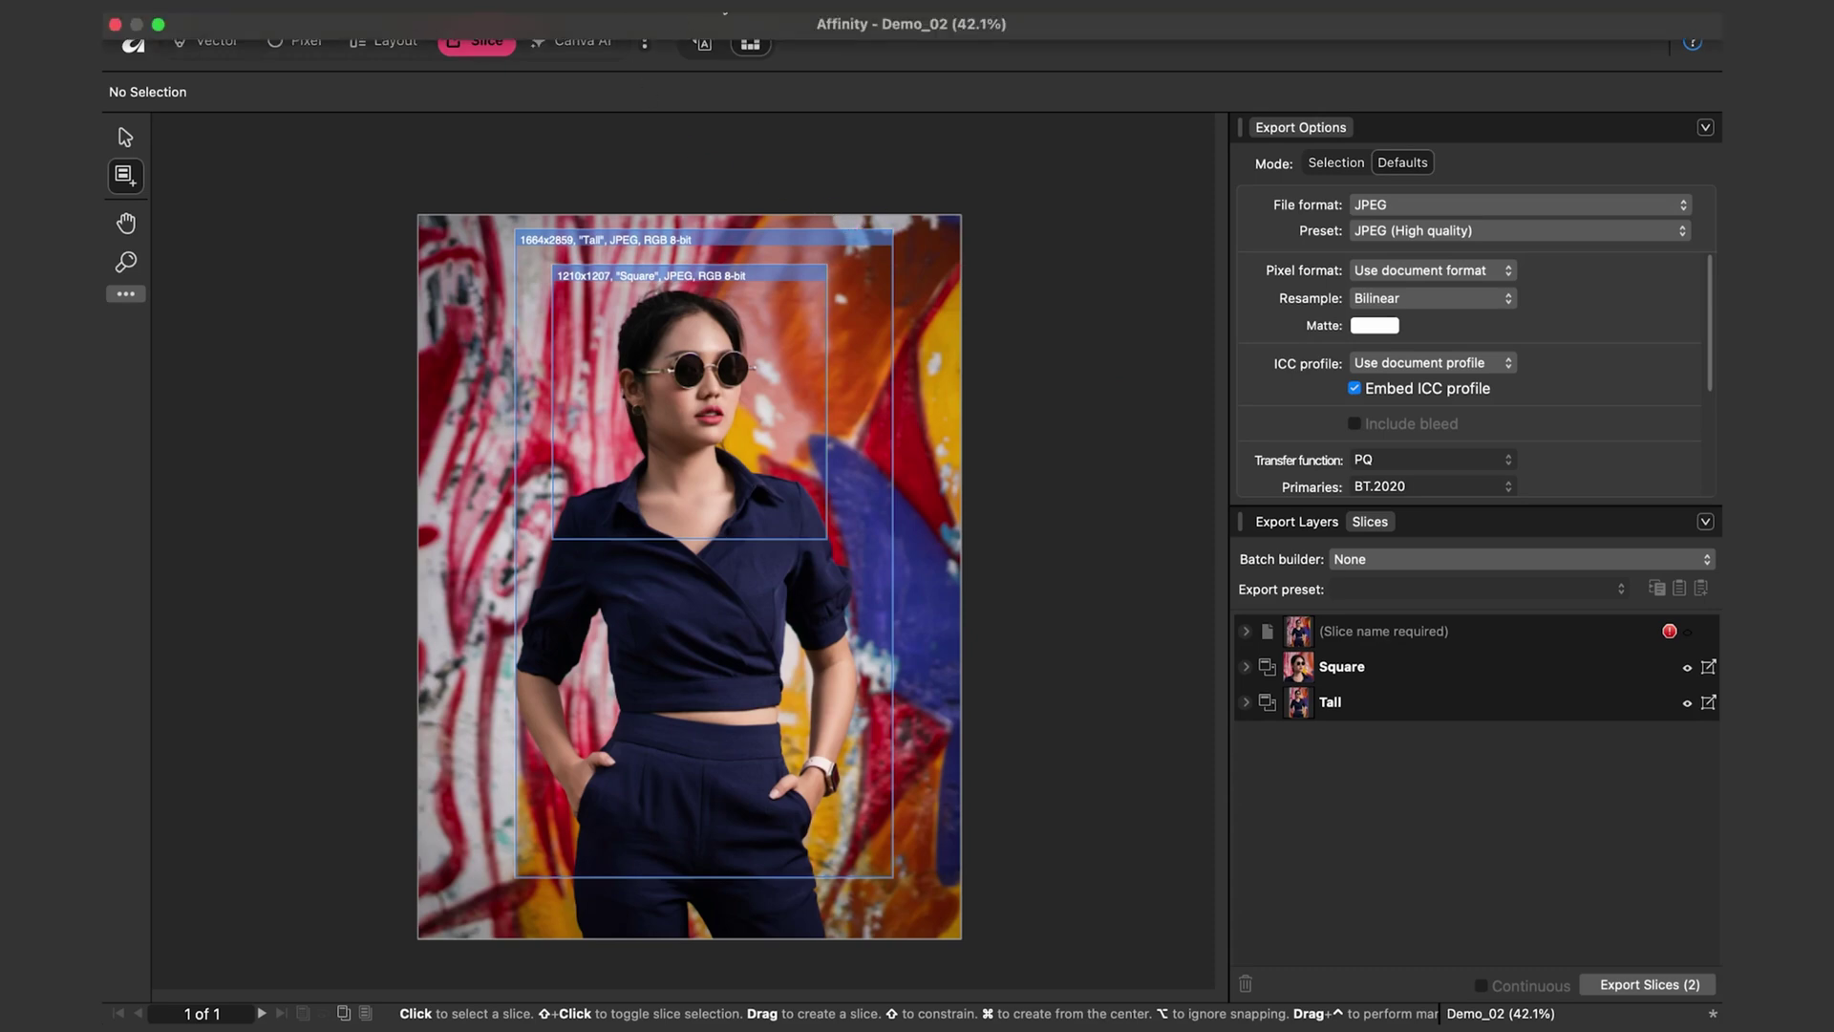
left_click(729, 14)
mouse_move(791, 399)
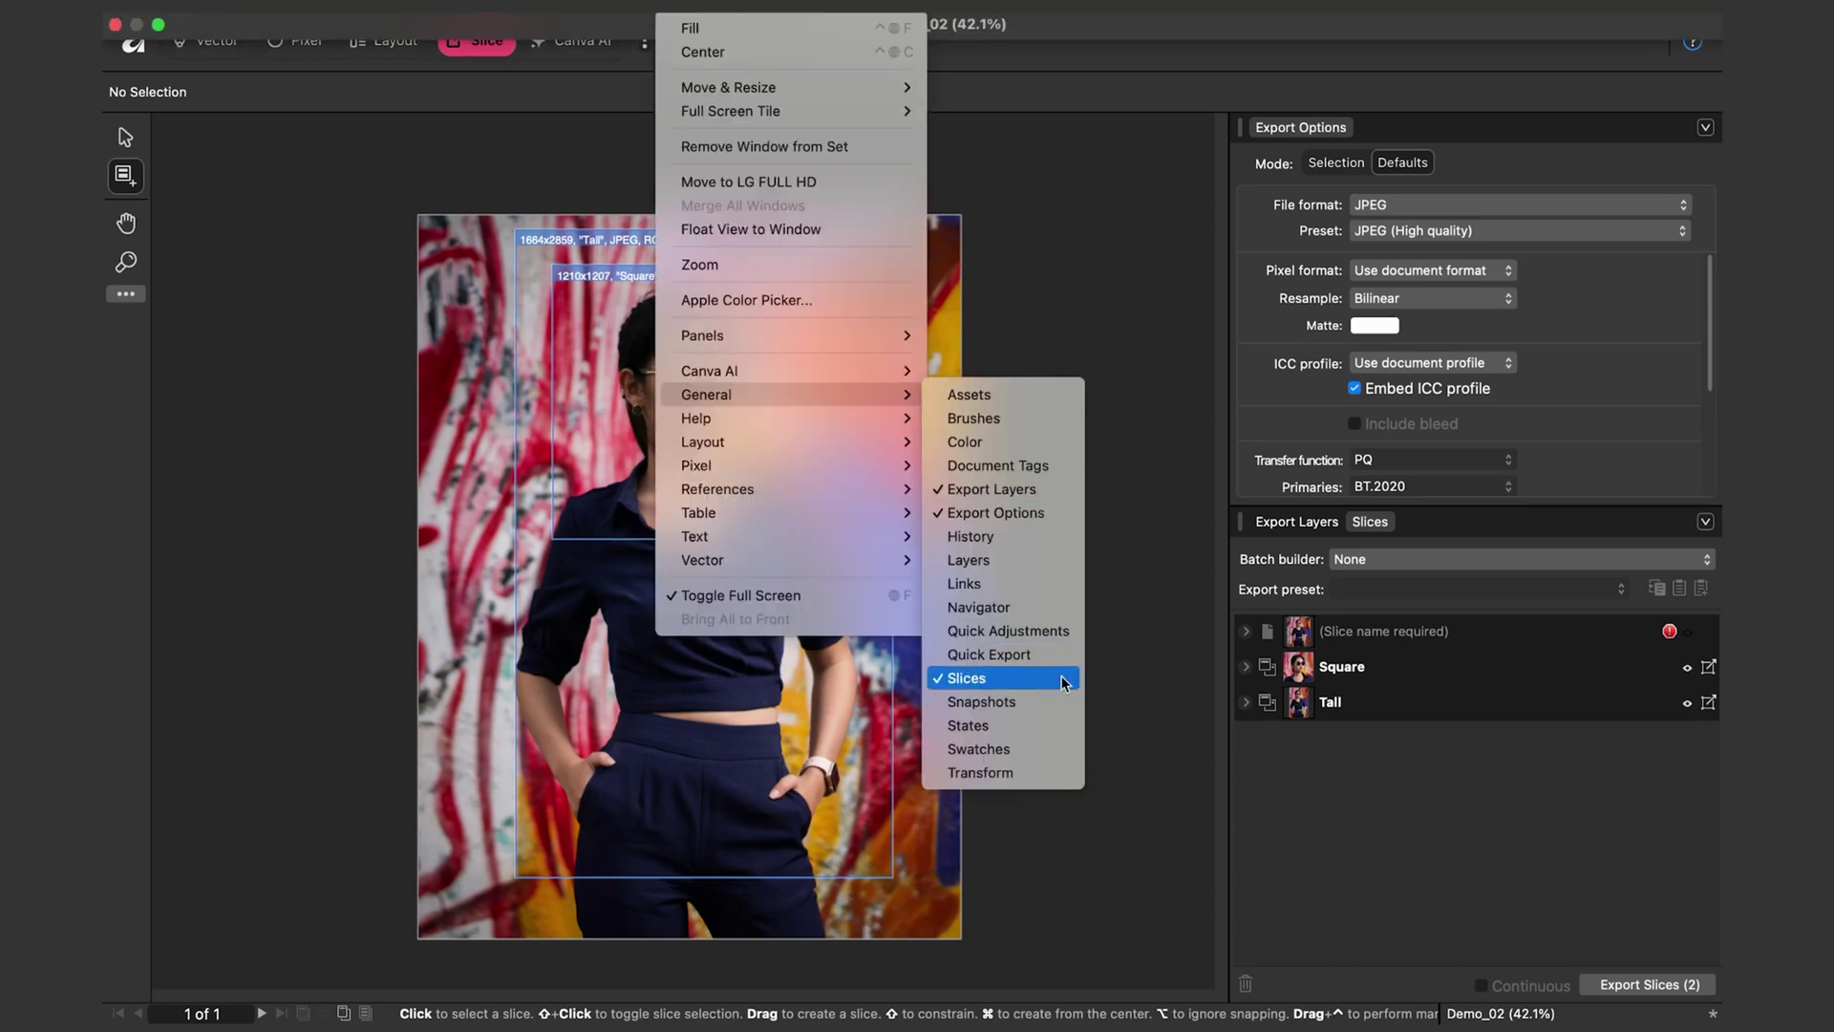
left_click(1050, 771)
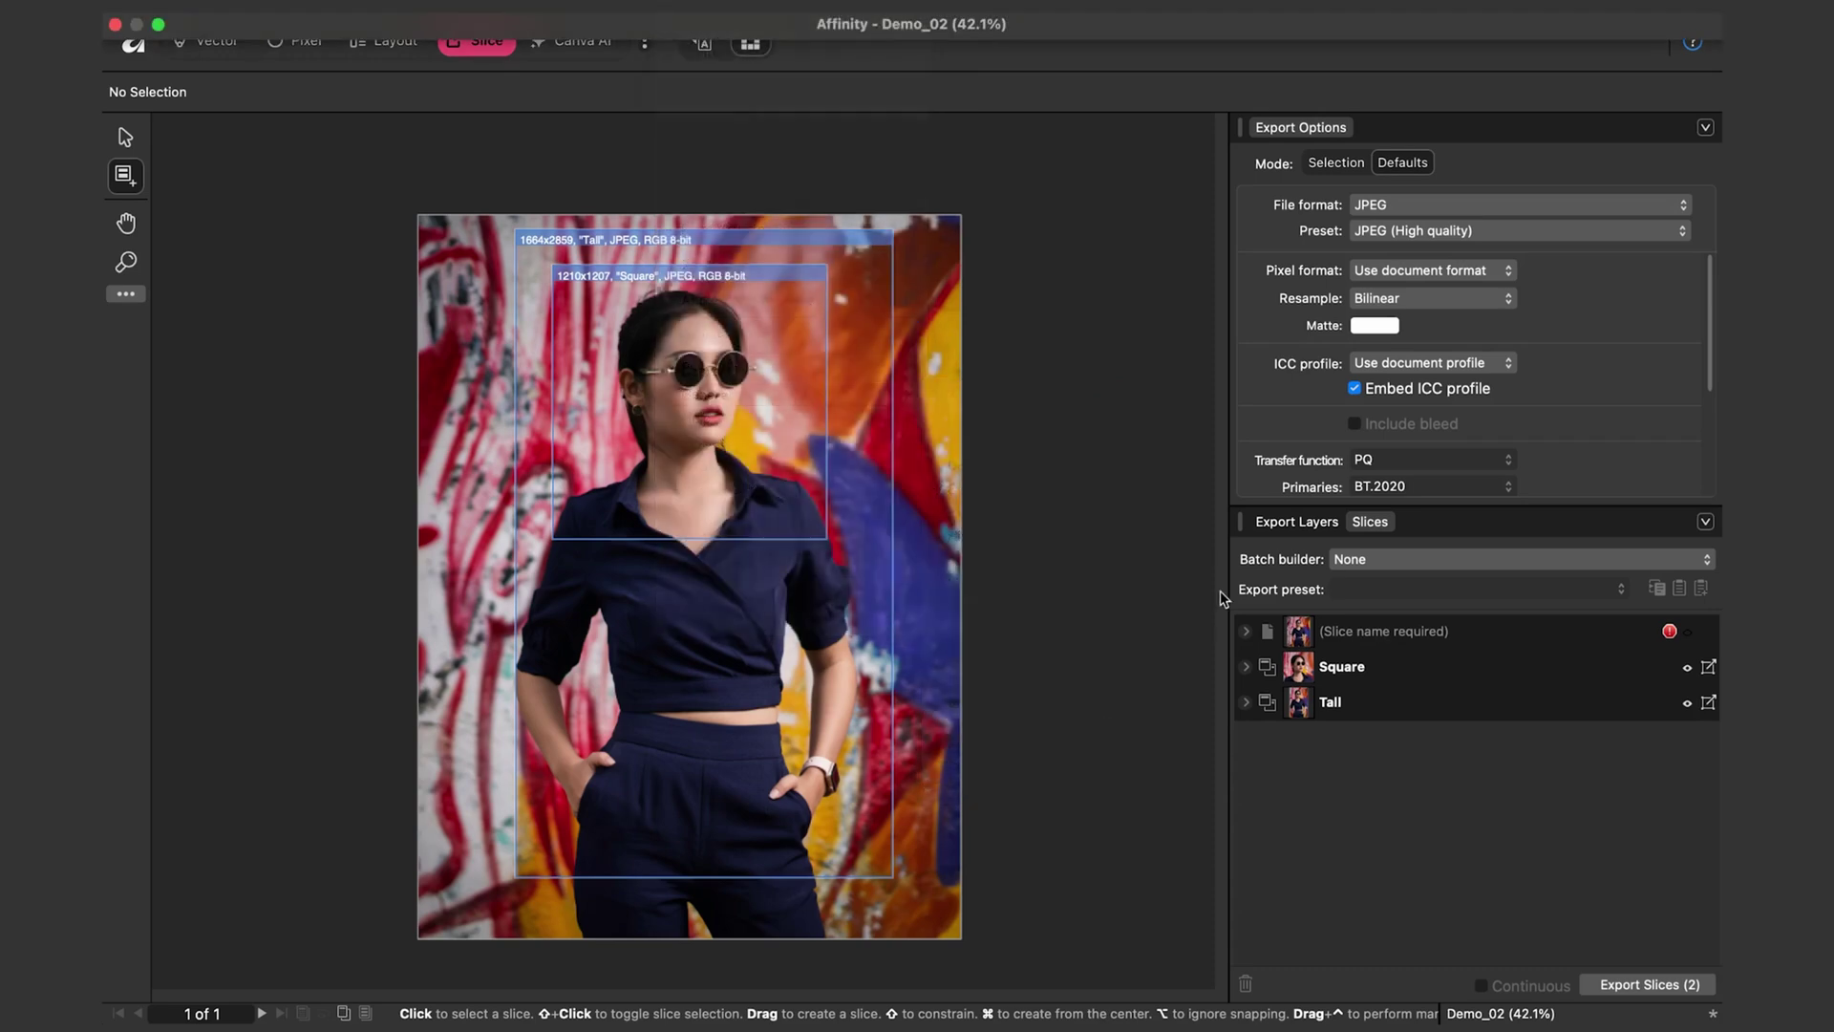
Set the Square slice's height to 1210 px and dock the Transform panel
left_click(665, 283)
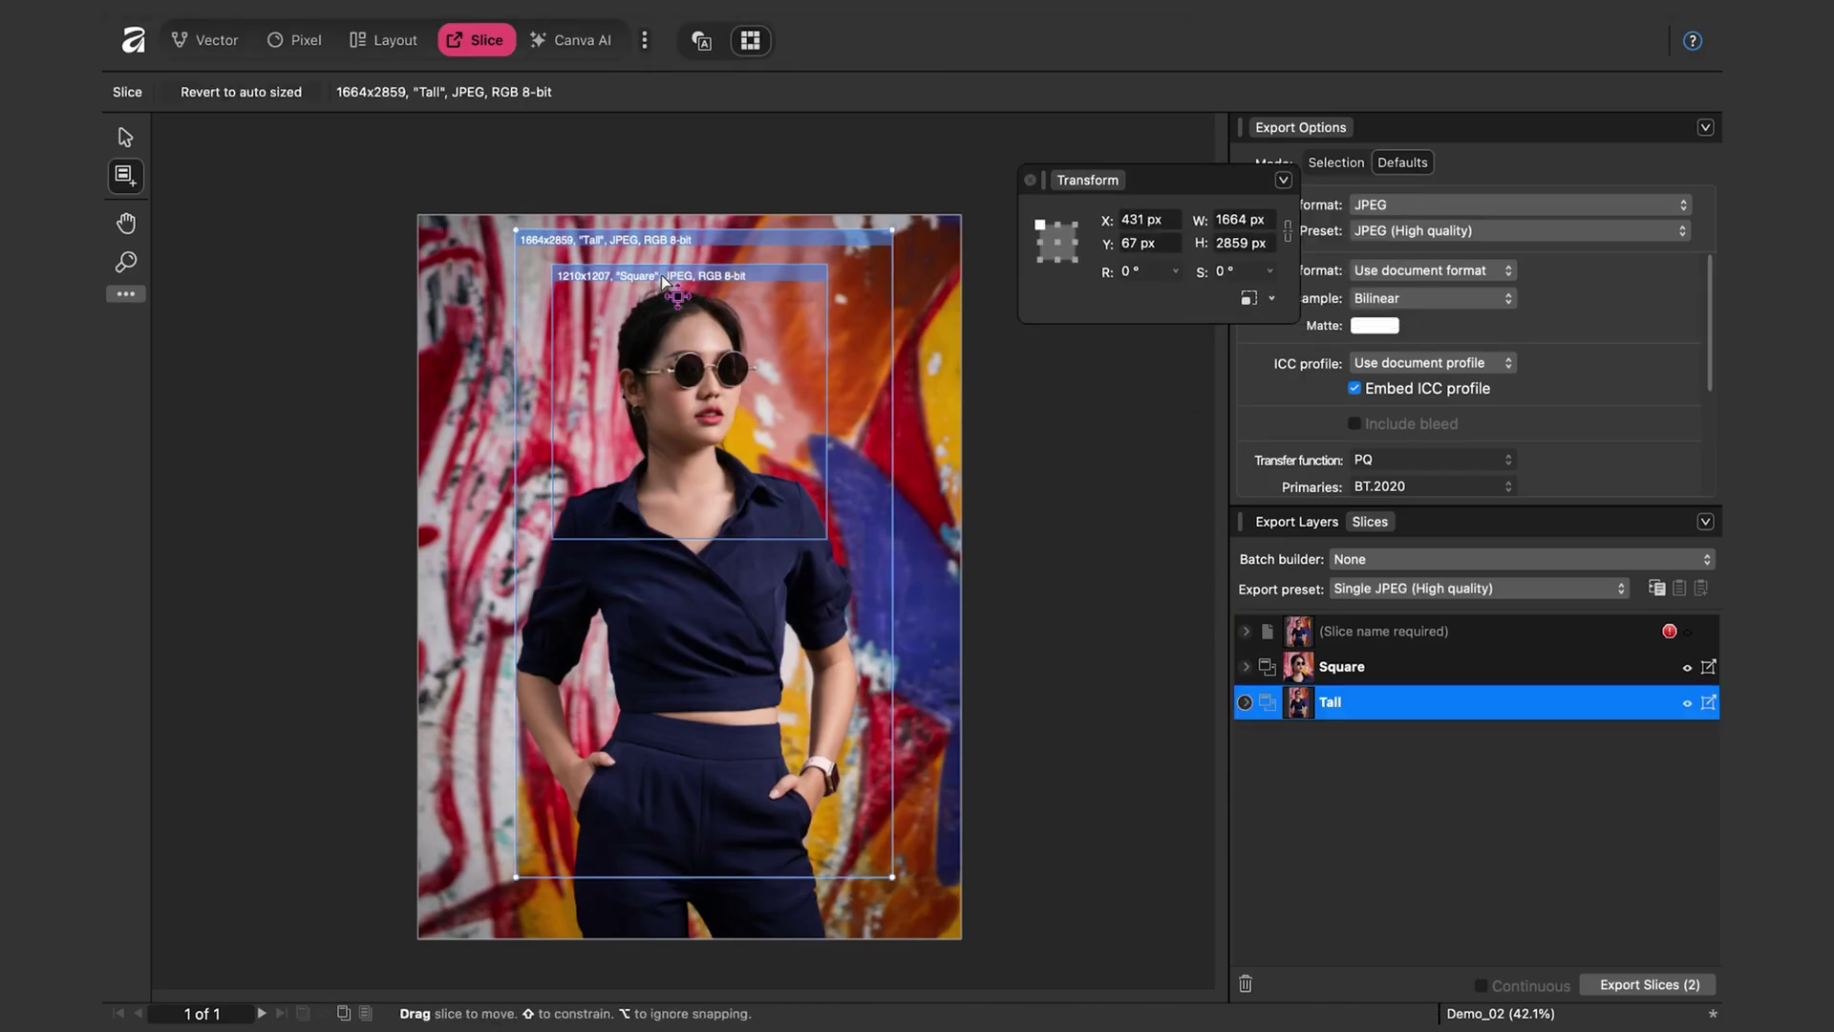
left_click(665, 283)
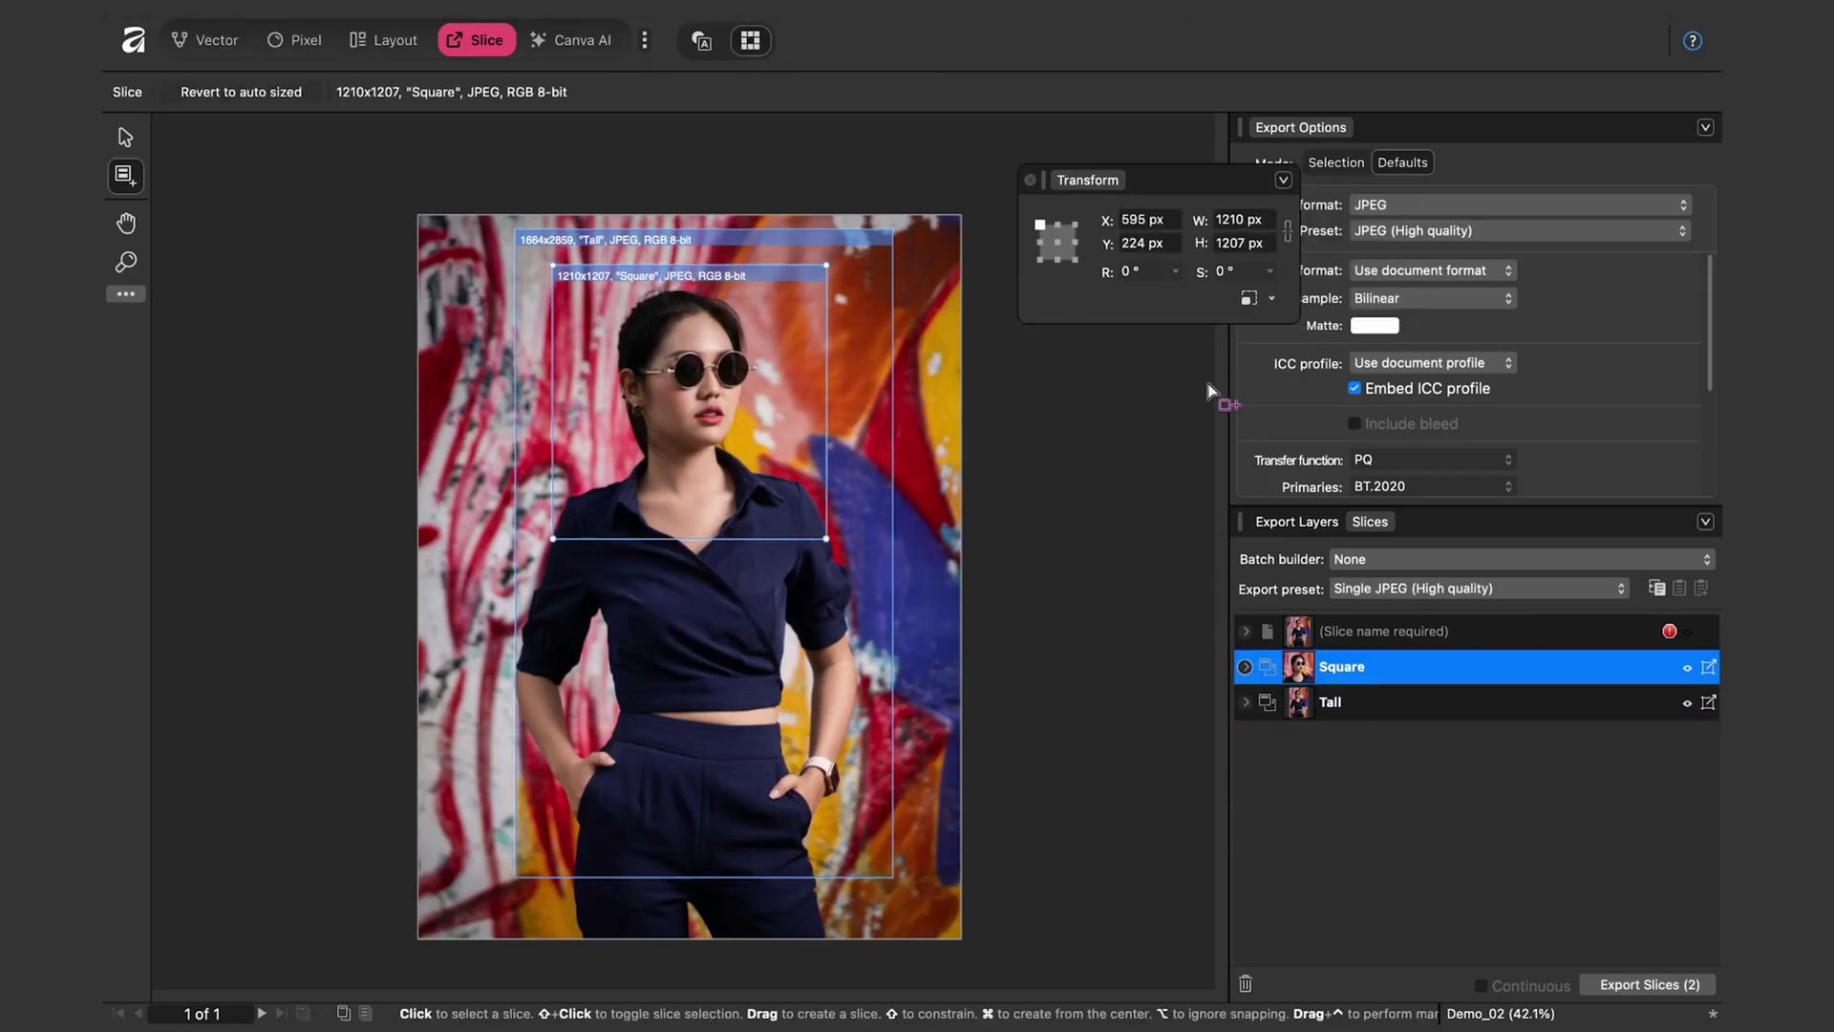
left_click(1238, 247)
type("1210")
key("Return")
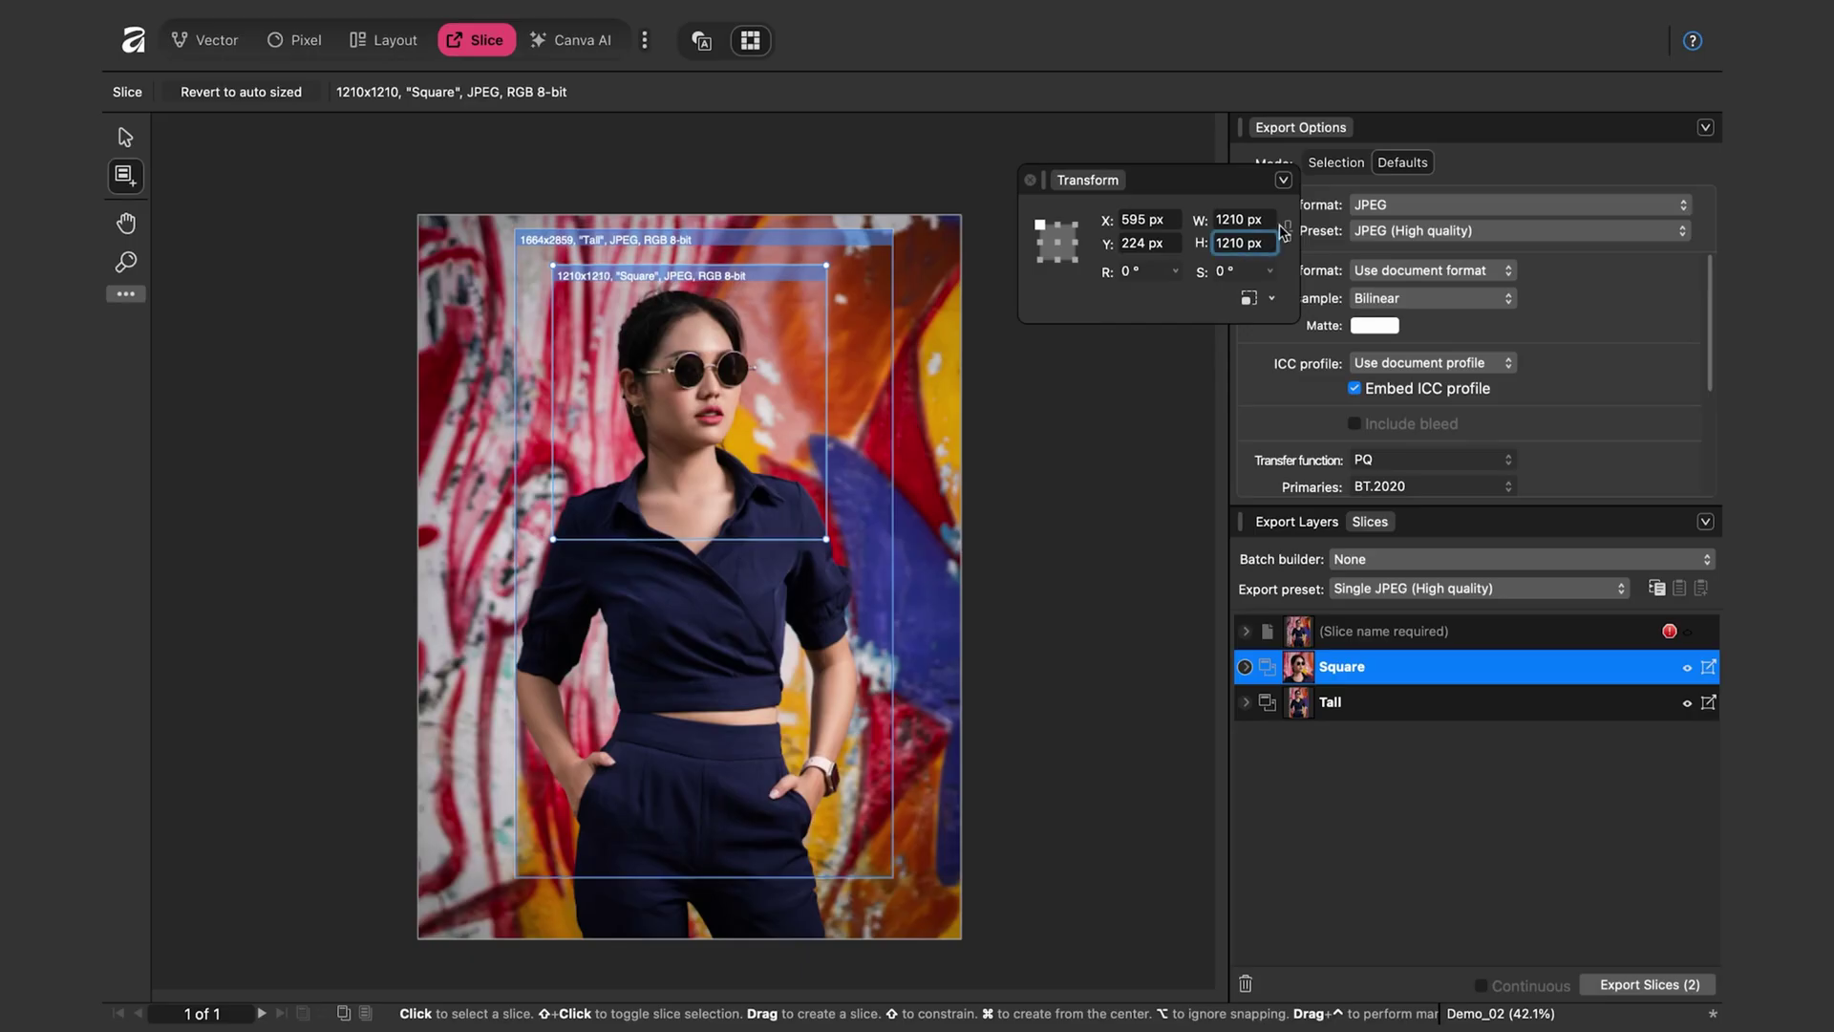
left_click_drag(1108, 187, 1490, 528)
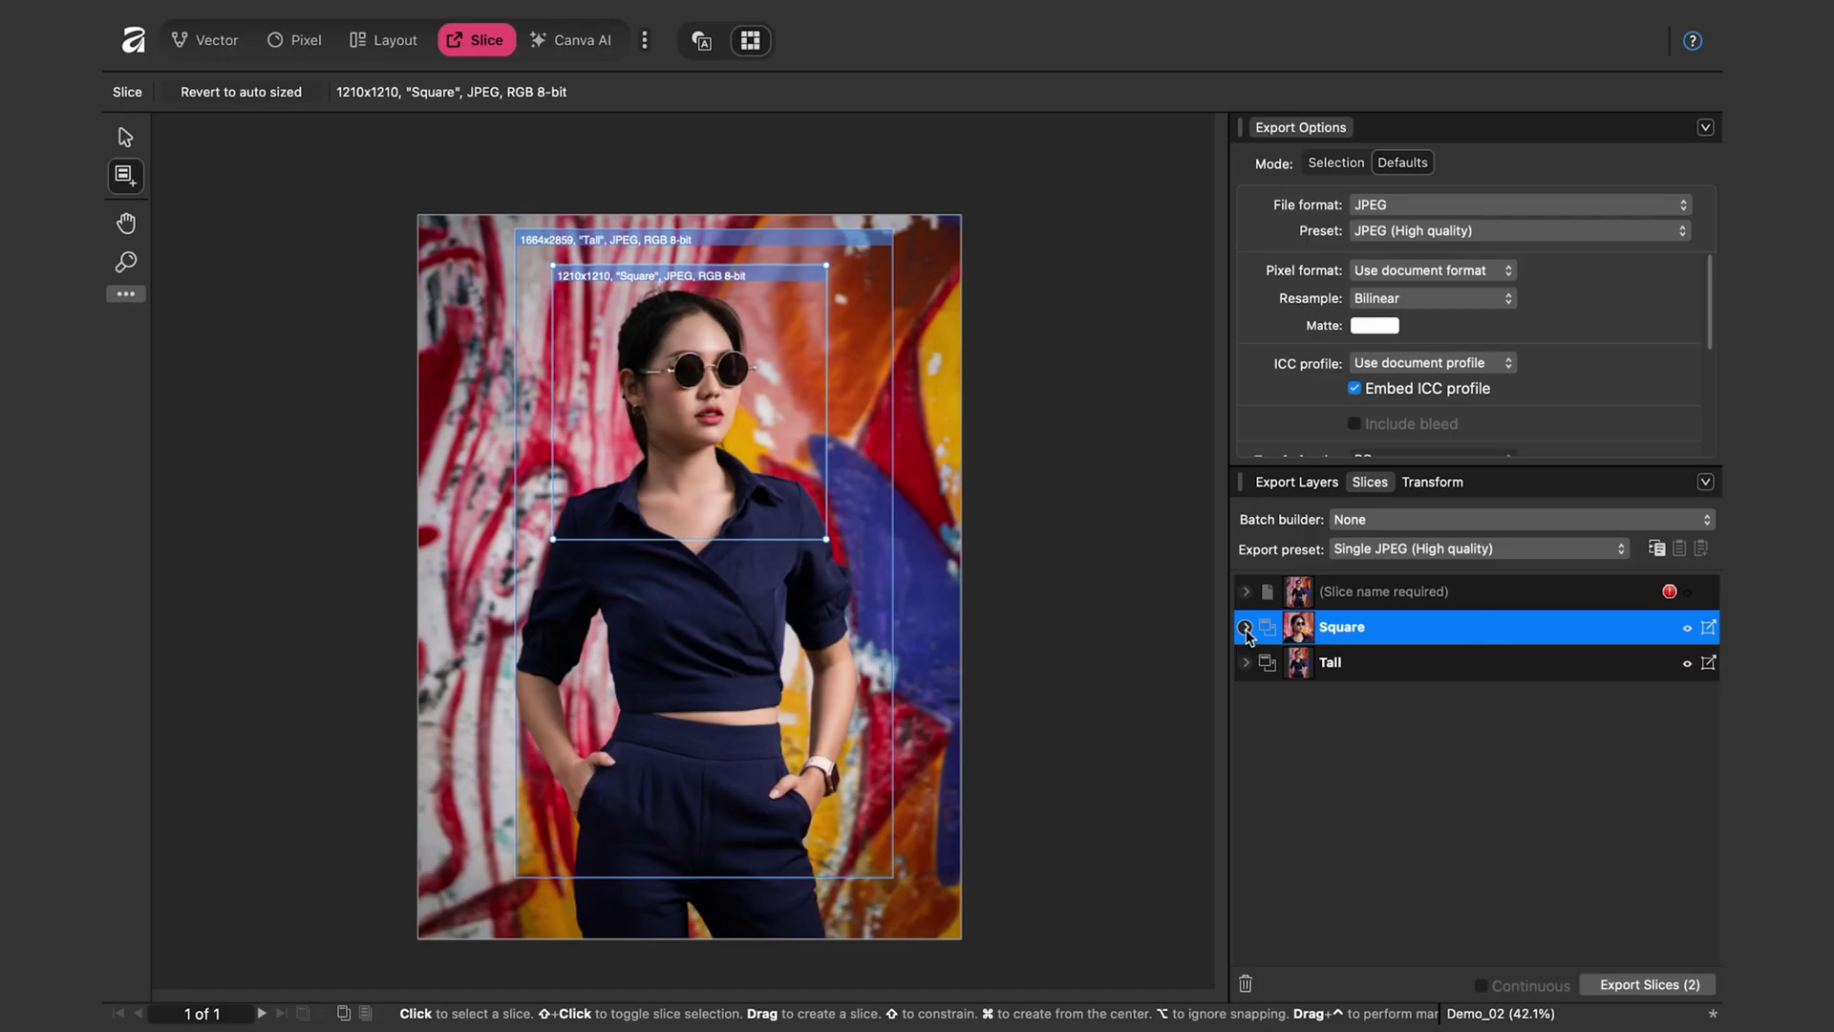
Change the Square and Tall slices' export format to PNG
left_click(1244, 627)
left_click(1257, 796)
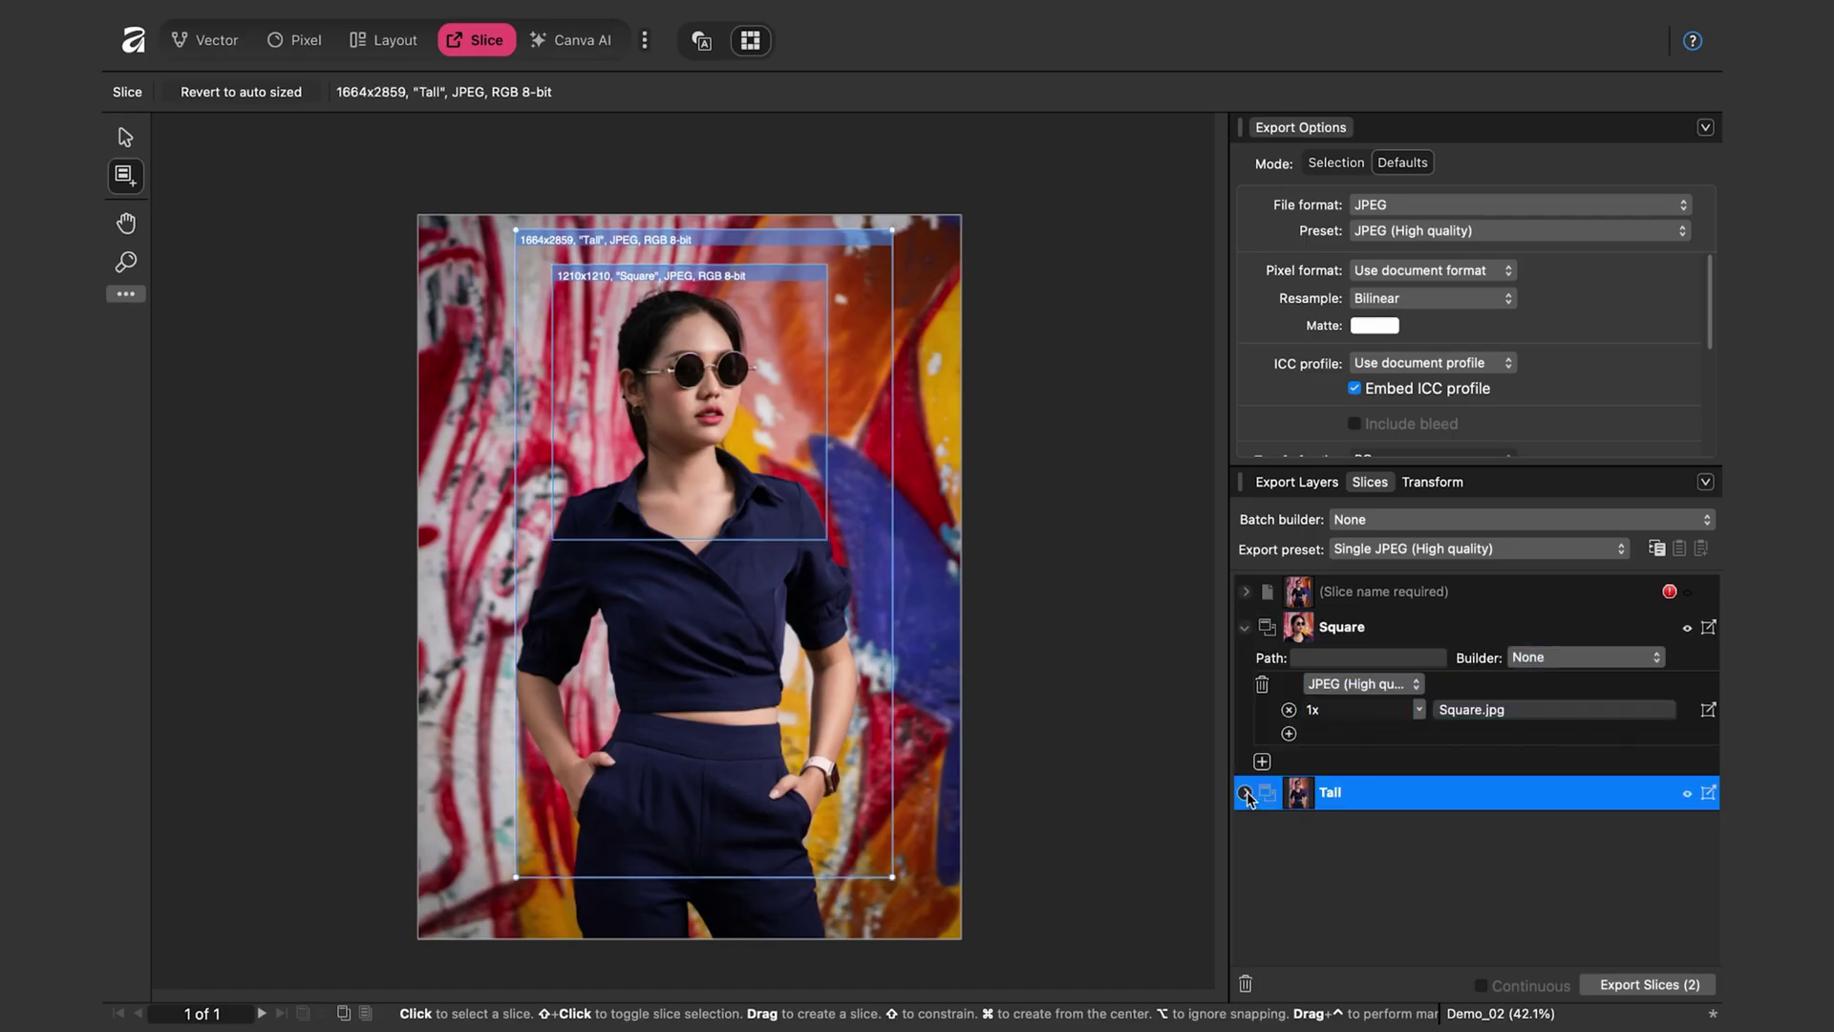
left_click(1245, 793)
left_click(1411, 683)
key("Up")
key("Up")
key("Up")
key("Up")
key("Up")
key("Up")
key("Up")
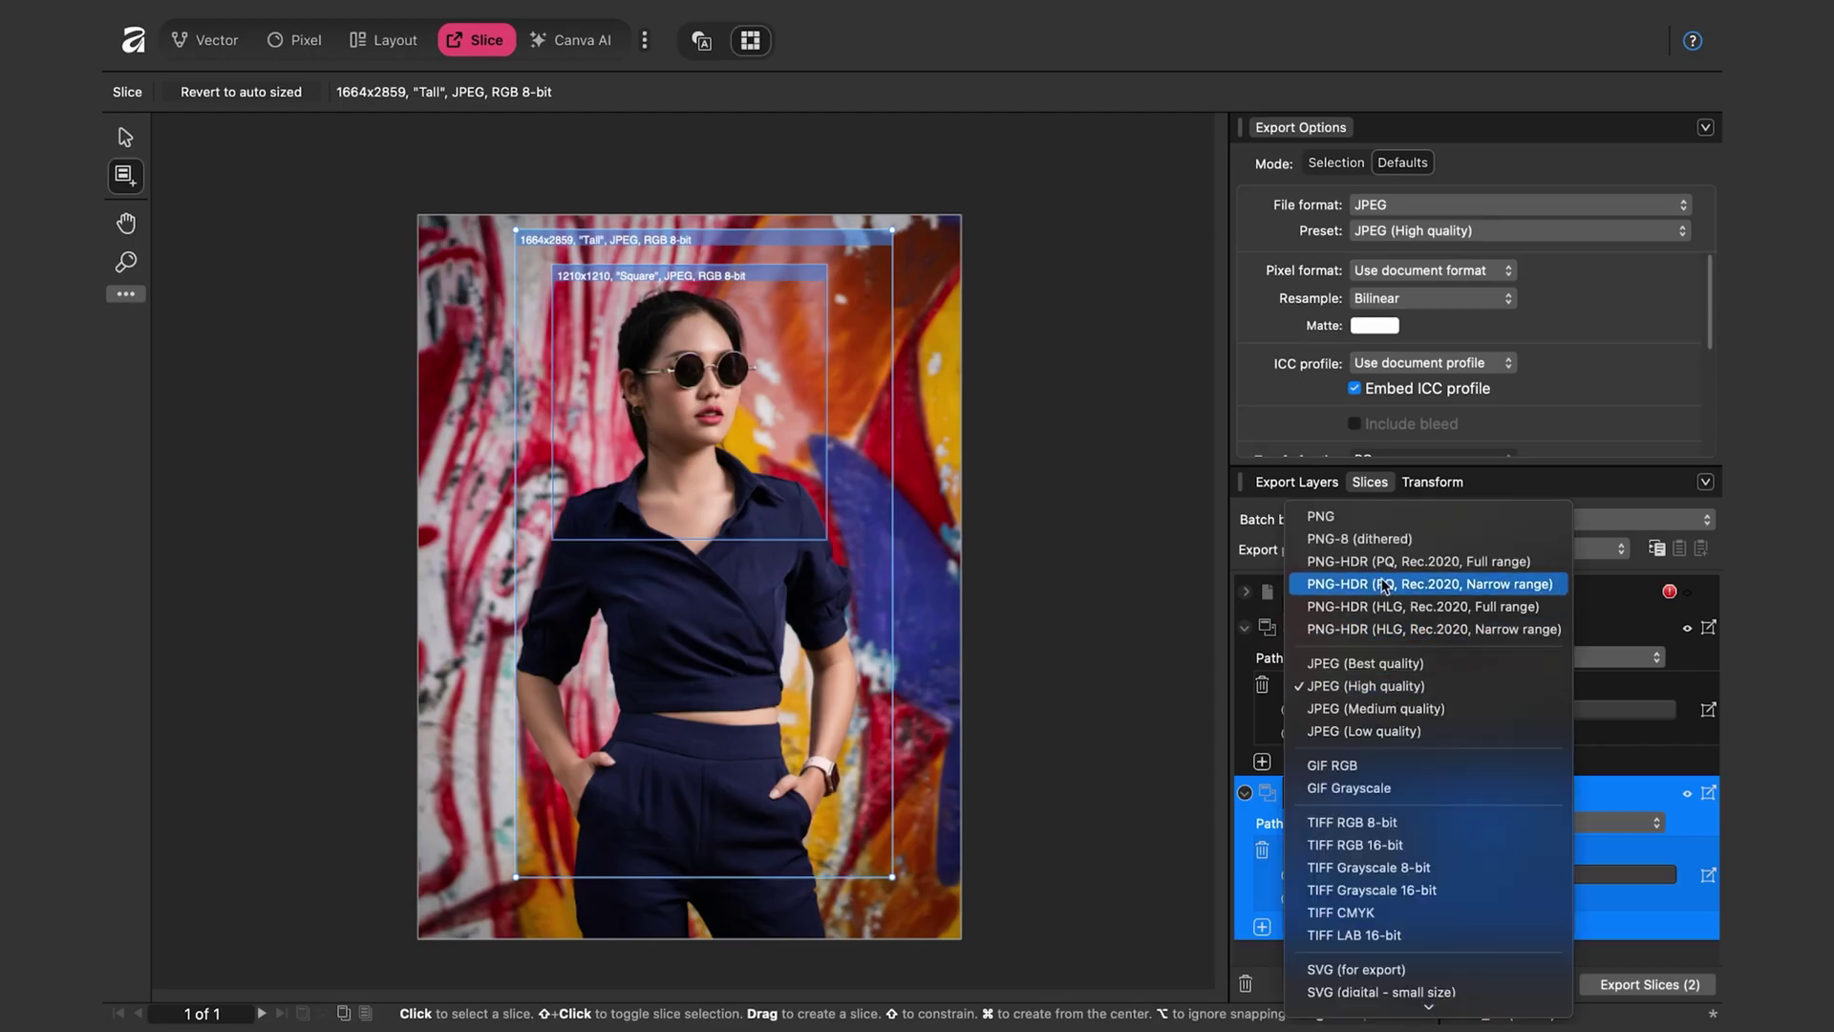
key("Return")
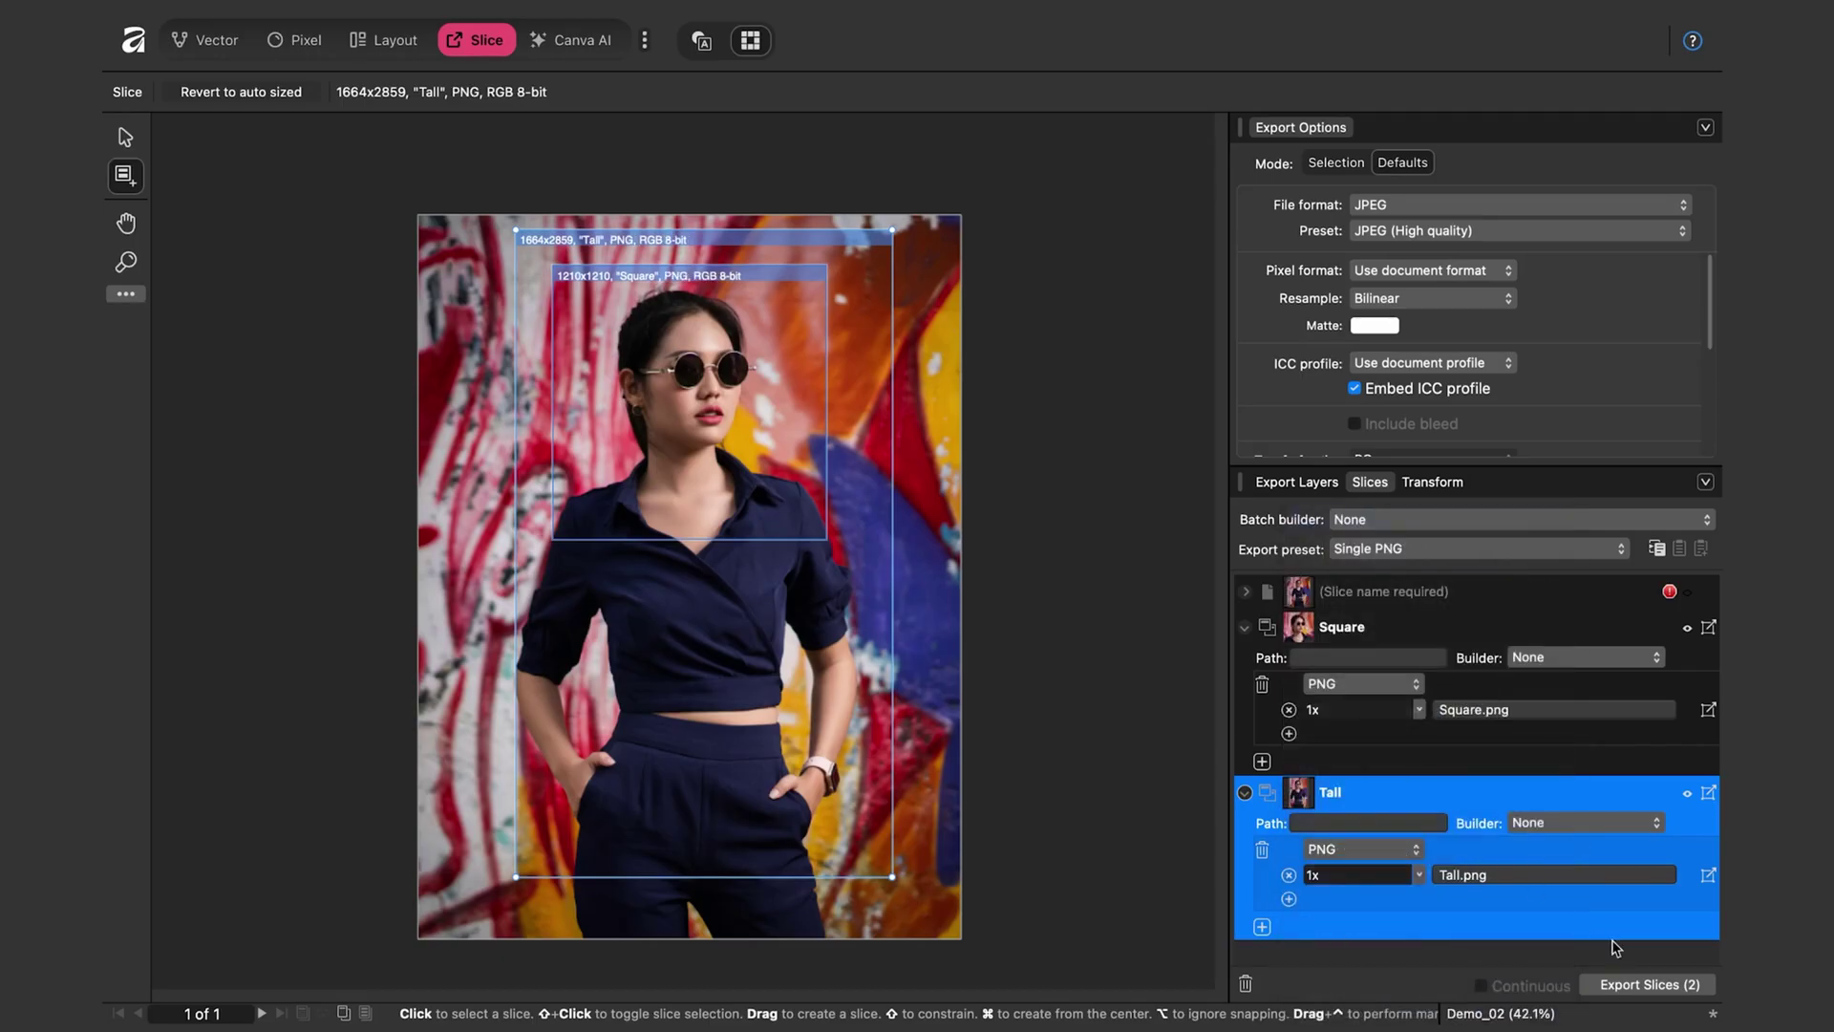
Export both slices into a new Slices_02 folder, then bring up the File > Open dialog
left_click(1689, 986)
left_click(1070, 207)
left_click(983, 340)
left_click(706, 587)
type("S")
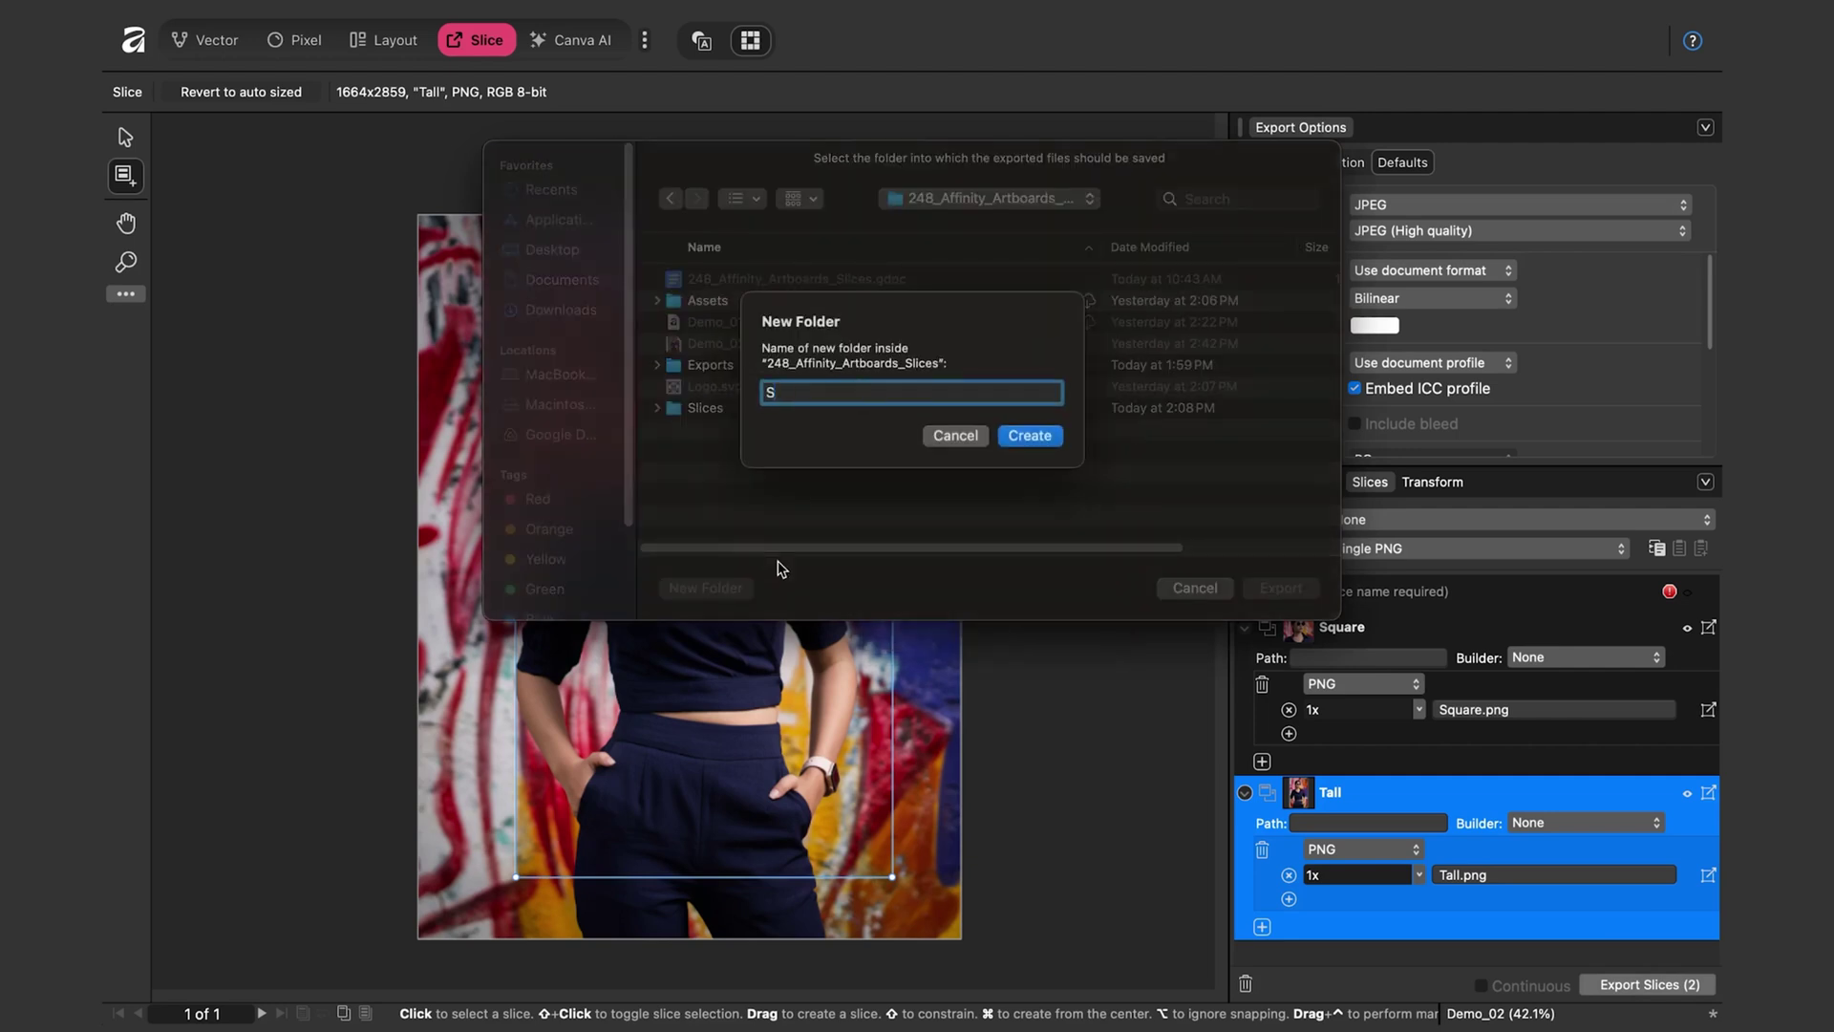
type("lices_02")
key("Return")
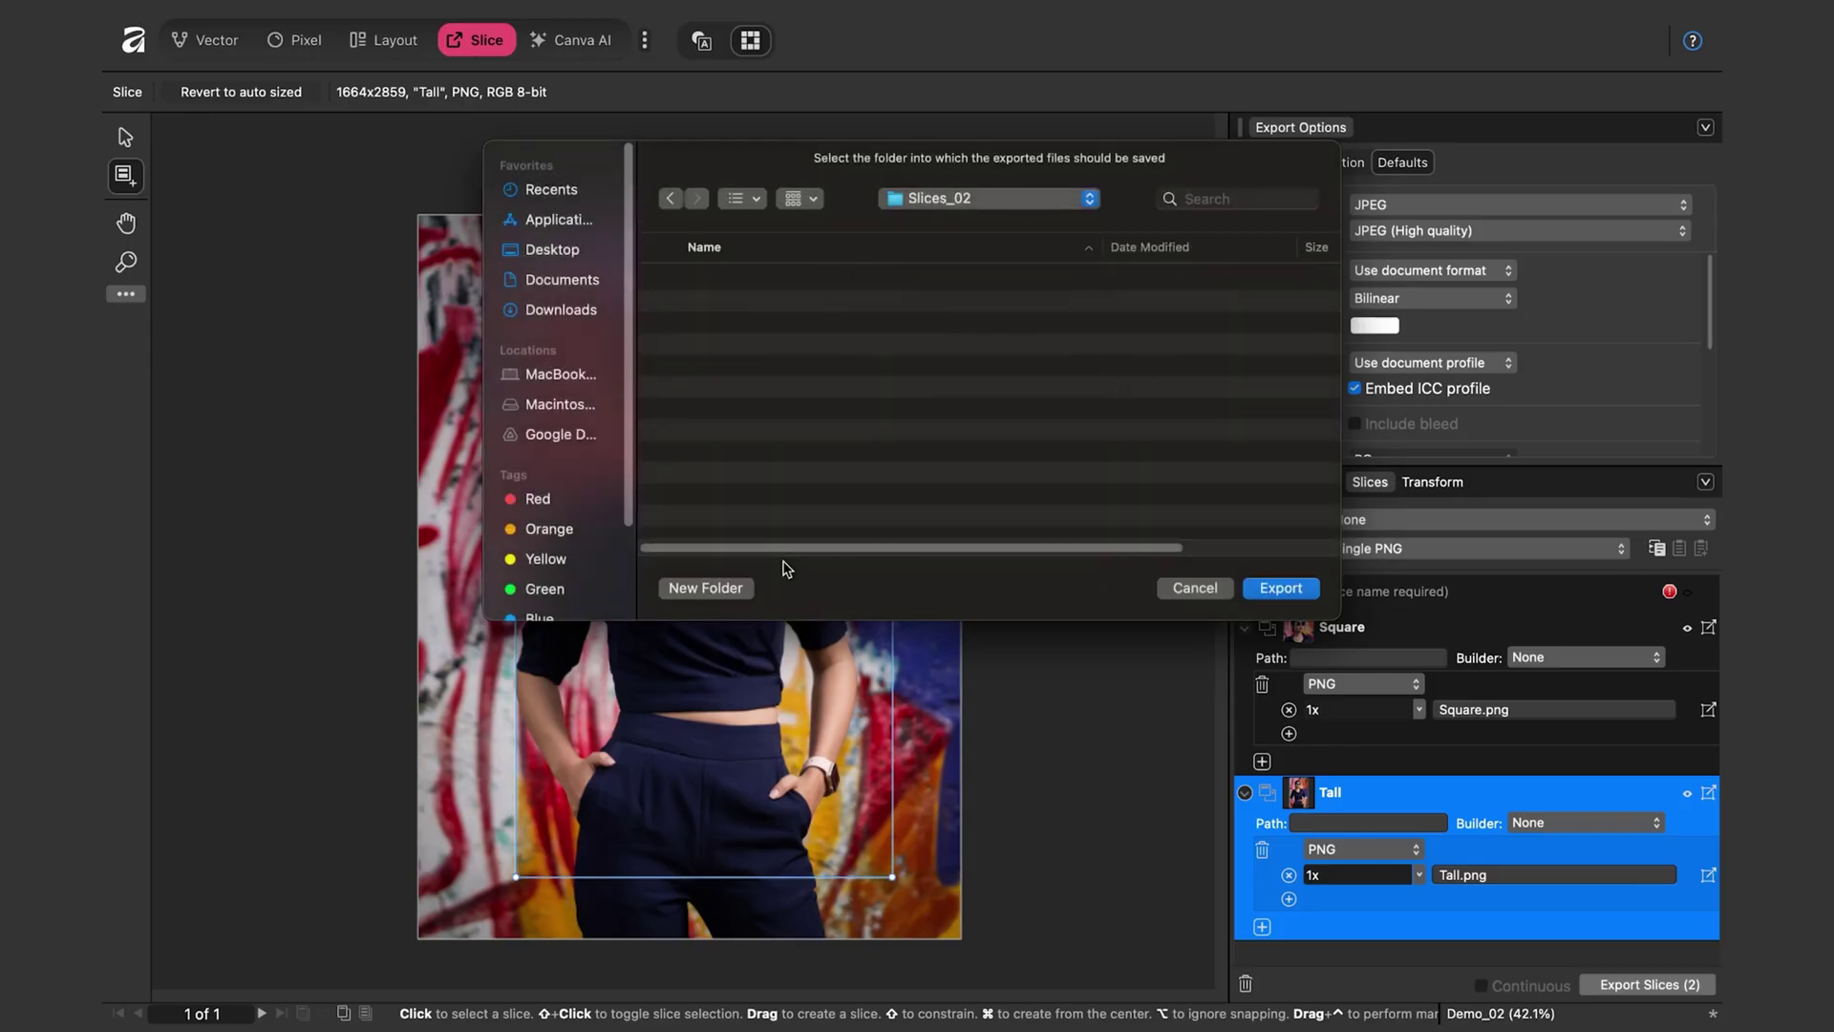
left_click(1281, 588)
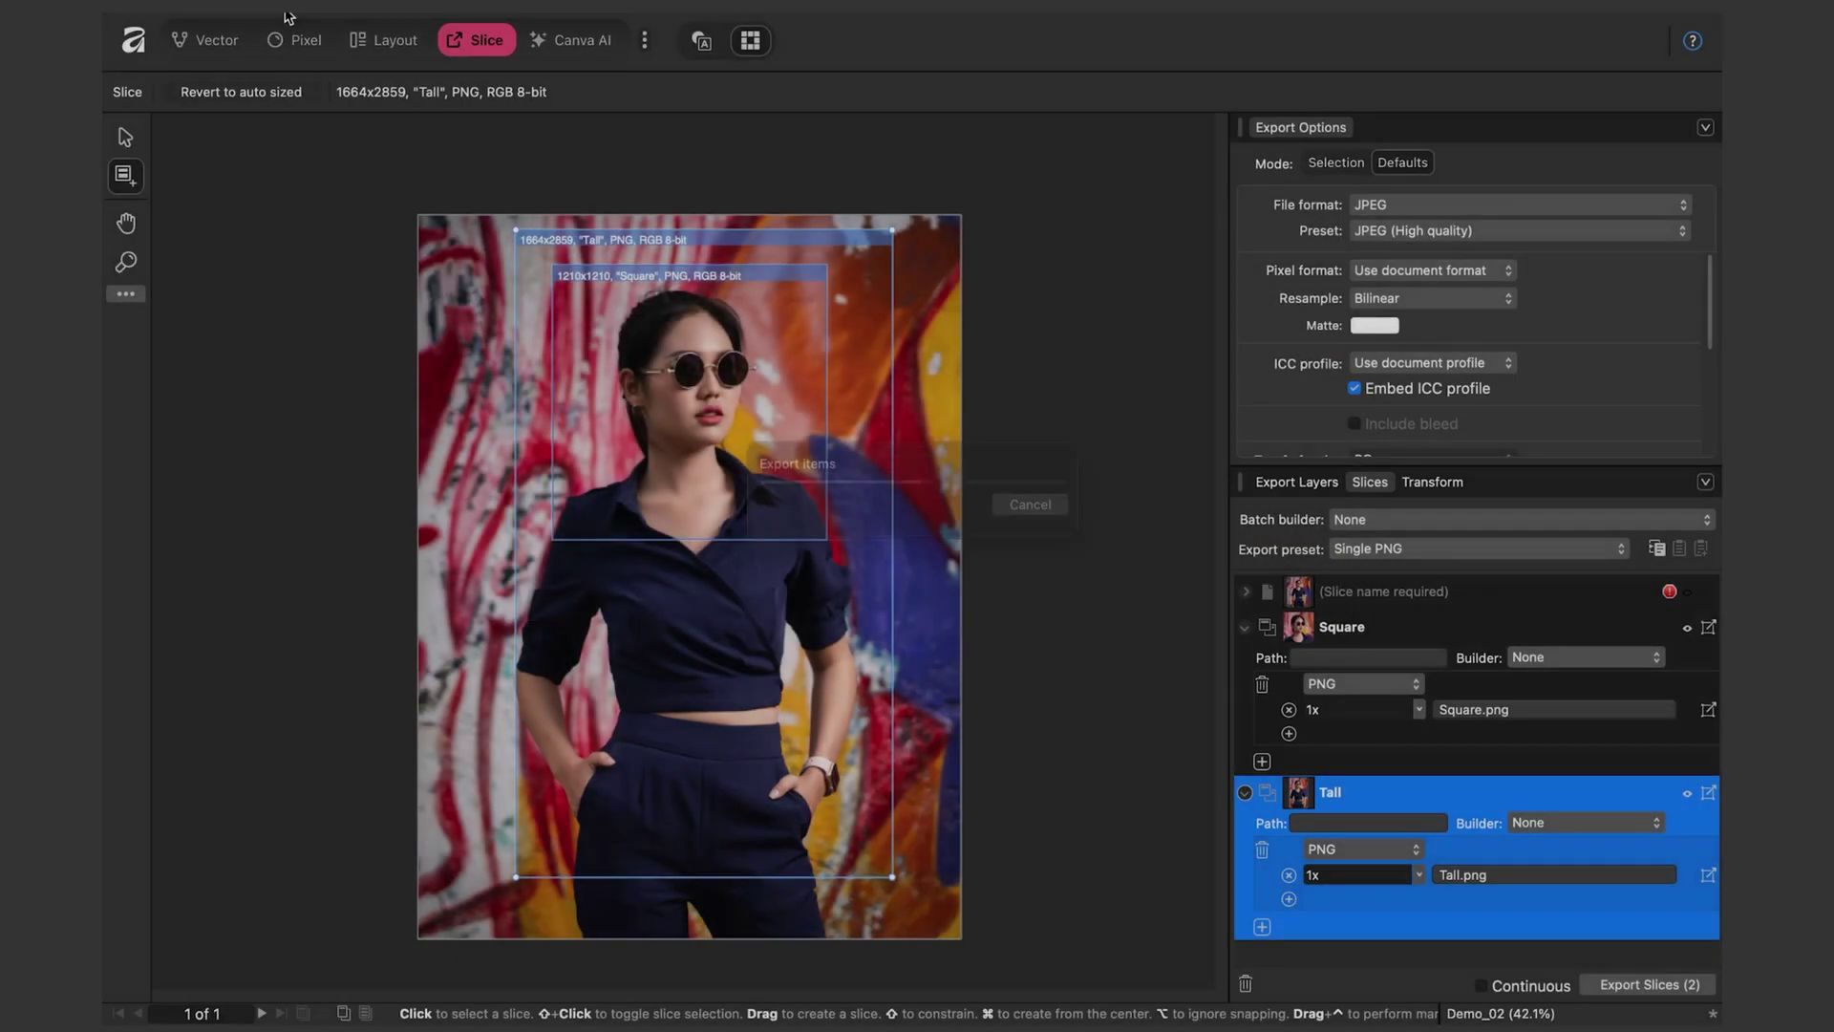
left_click(240, 5)
left_click(271, 160)
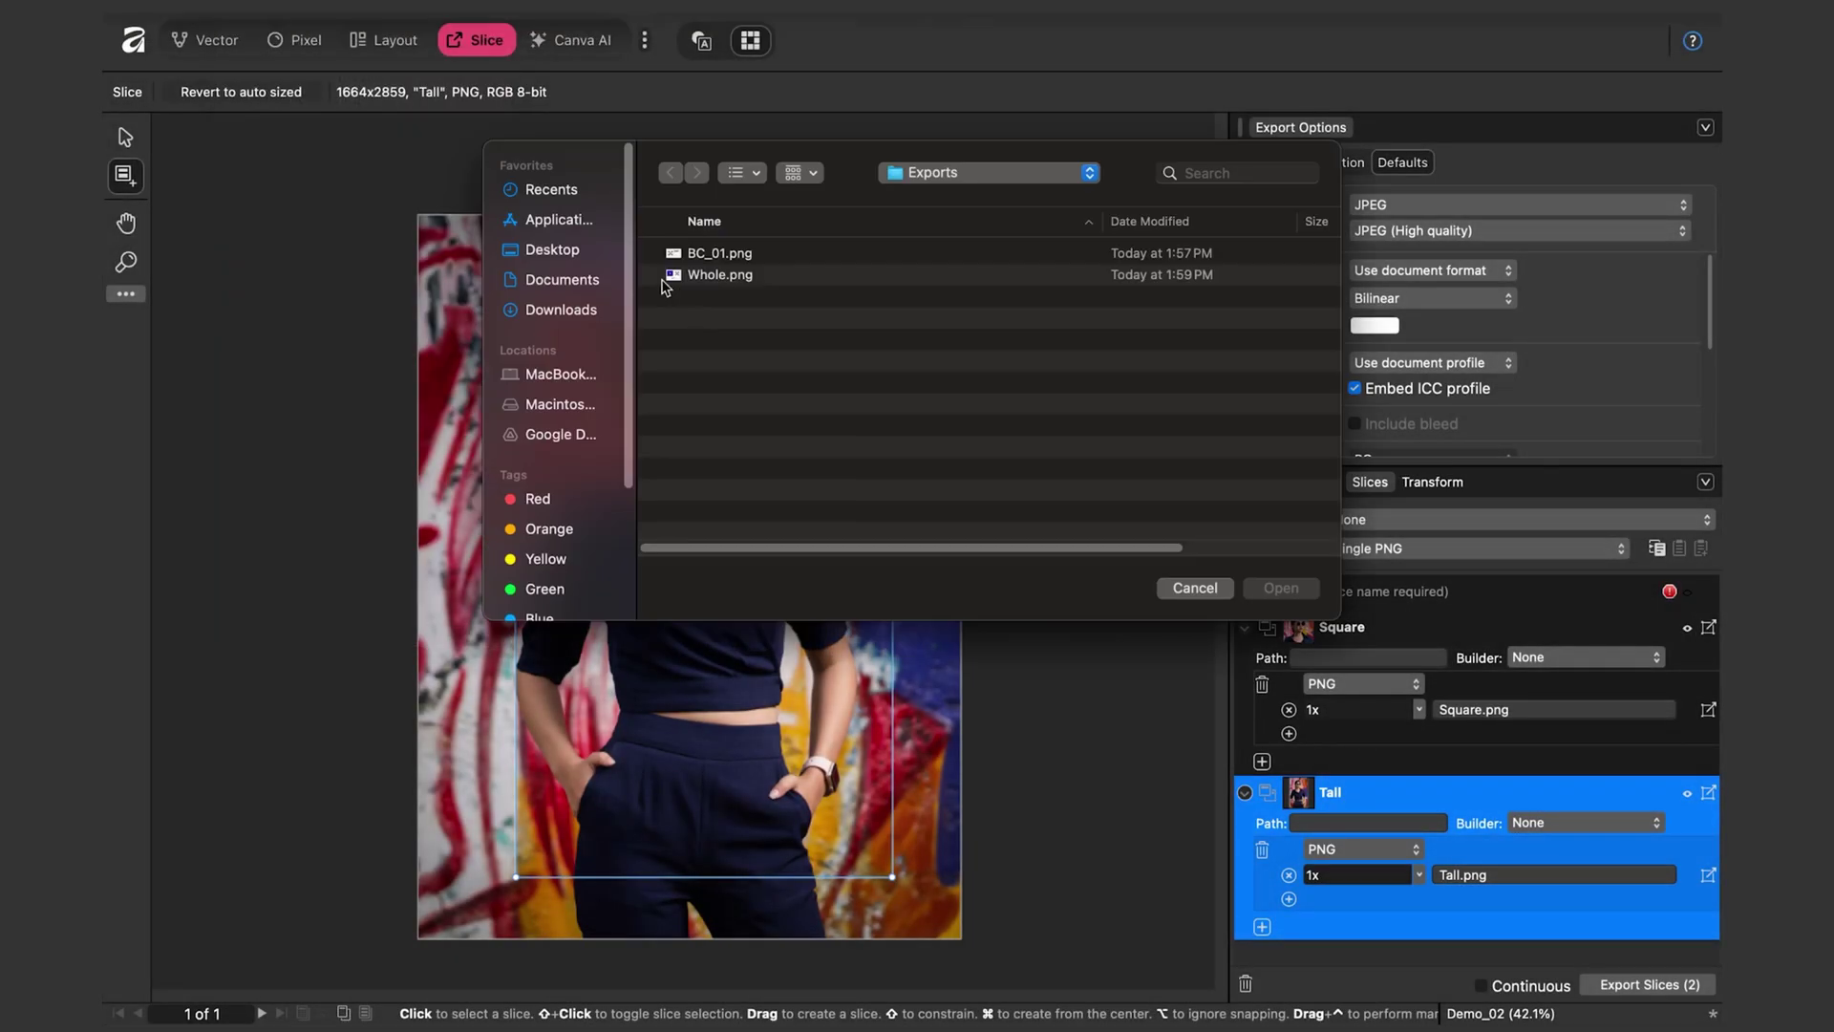
Open Square.png and Tall.png from Slices_02, then view the 1210 × 1210 px Square crop
left_click(1079, 175)
left_click(936, 515)
left_click(721, 275)
left_click(721, 252, "shift")
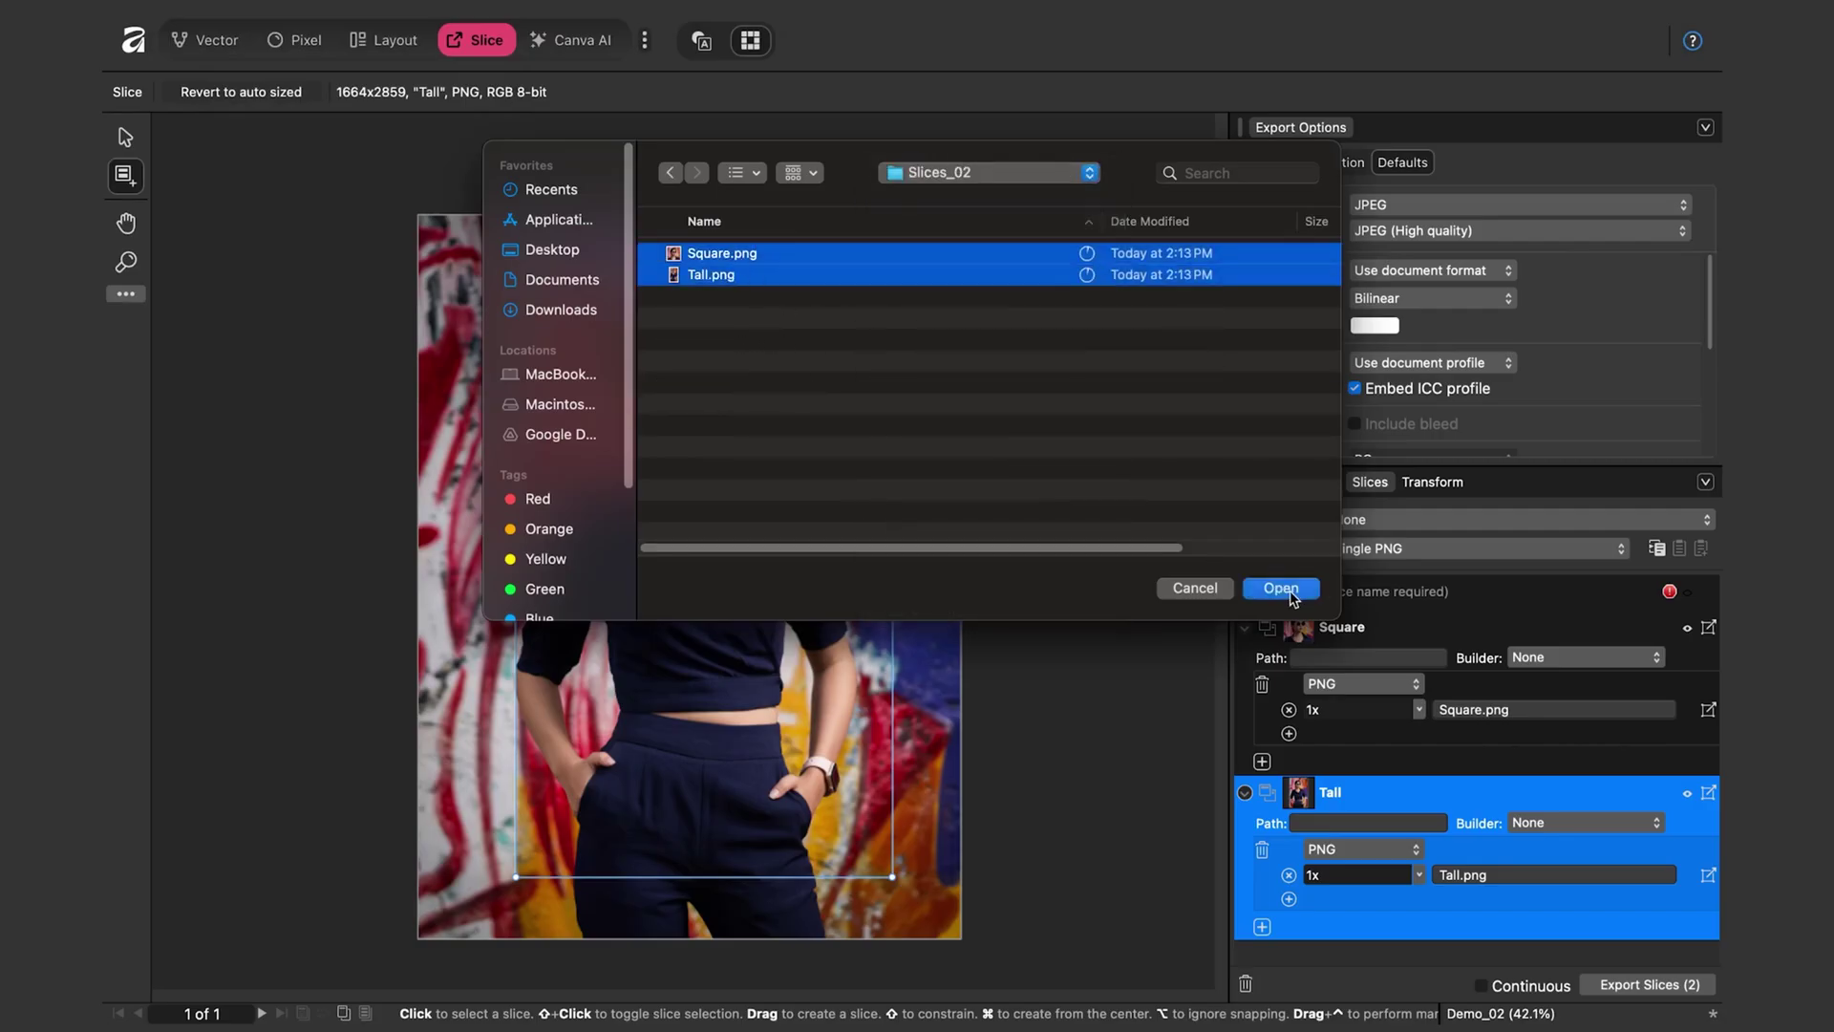
left_click(1281, 588)
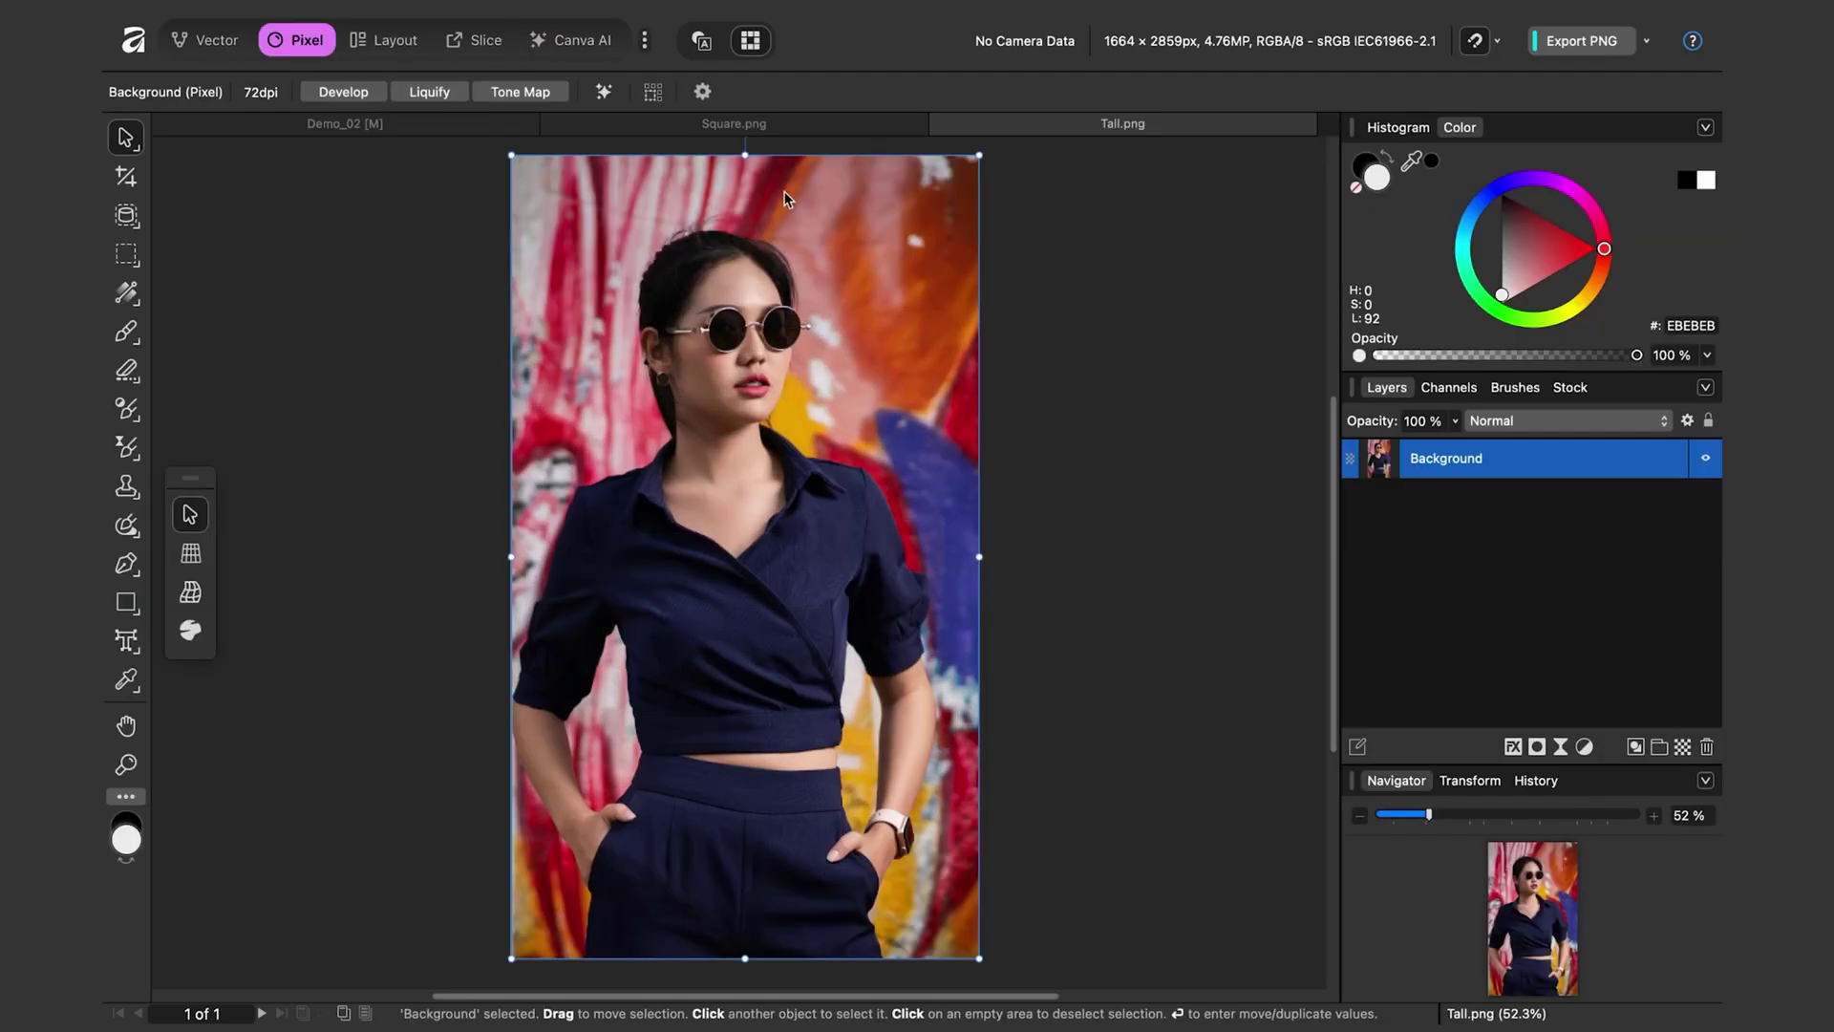
left_click(779, 129)
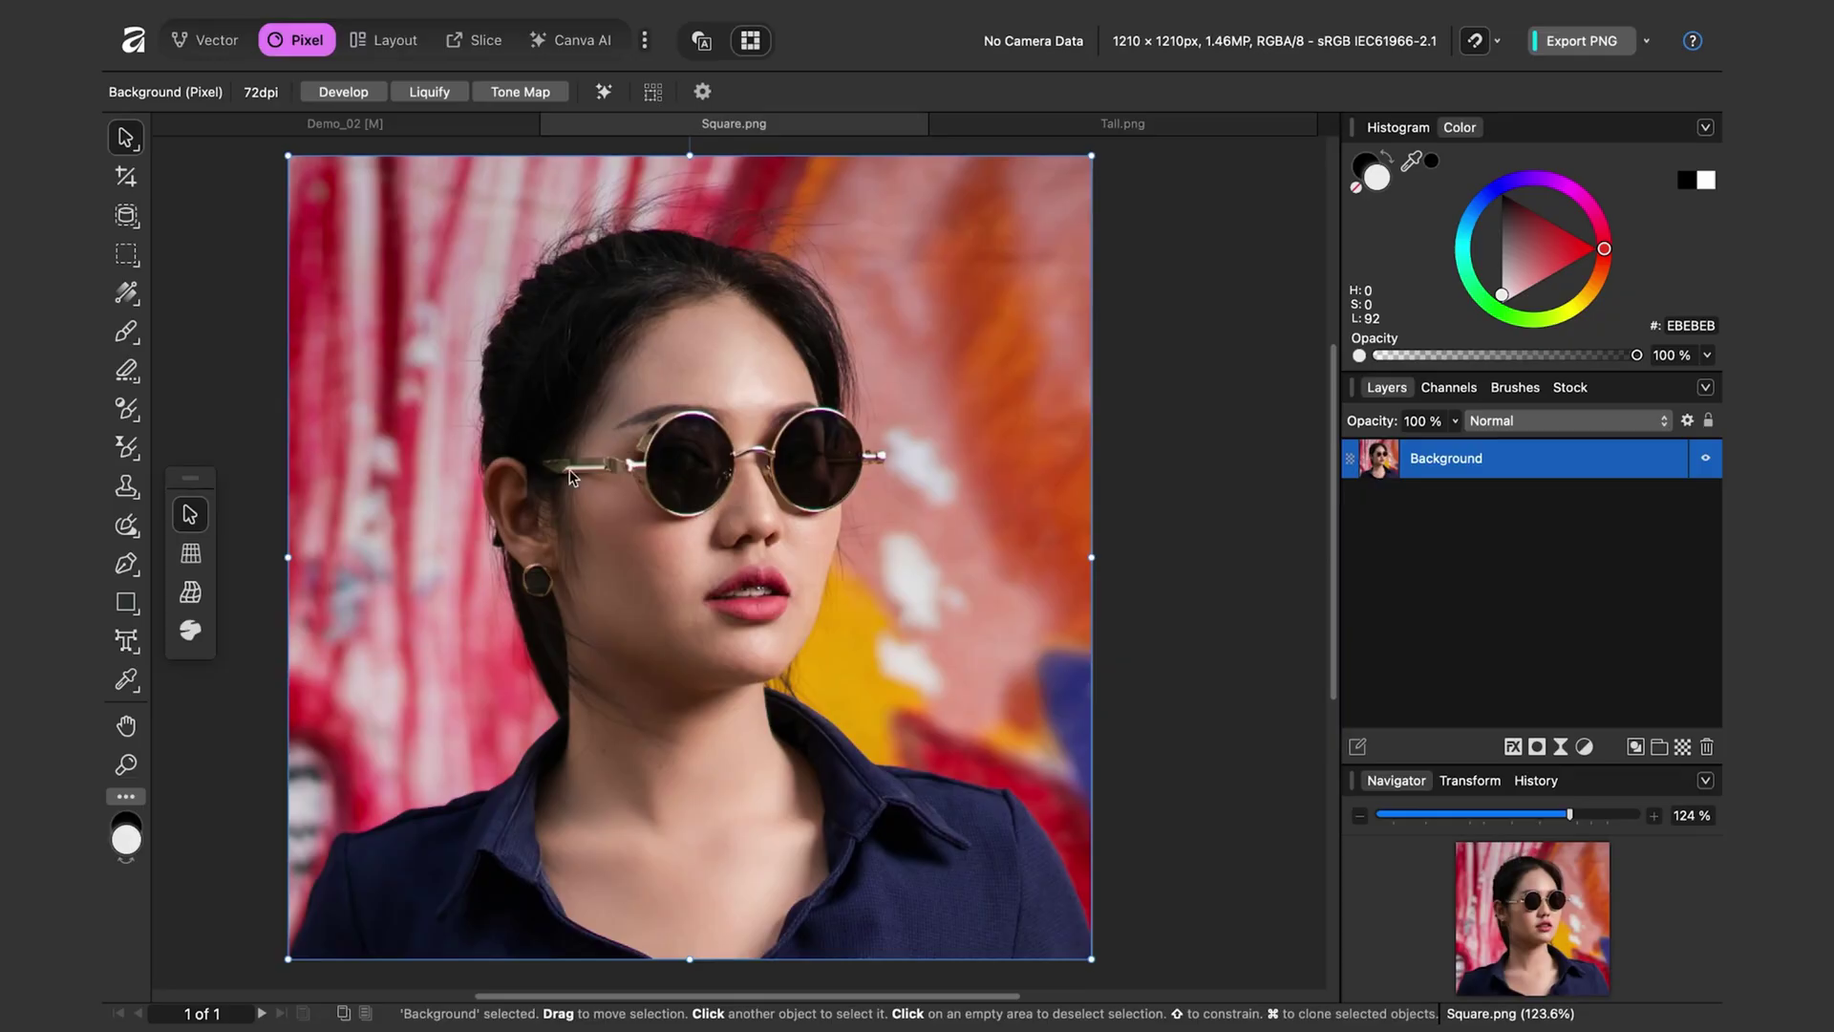